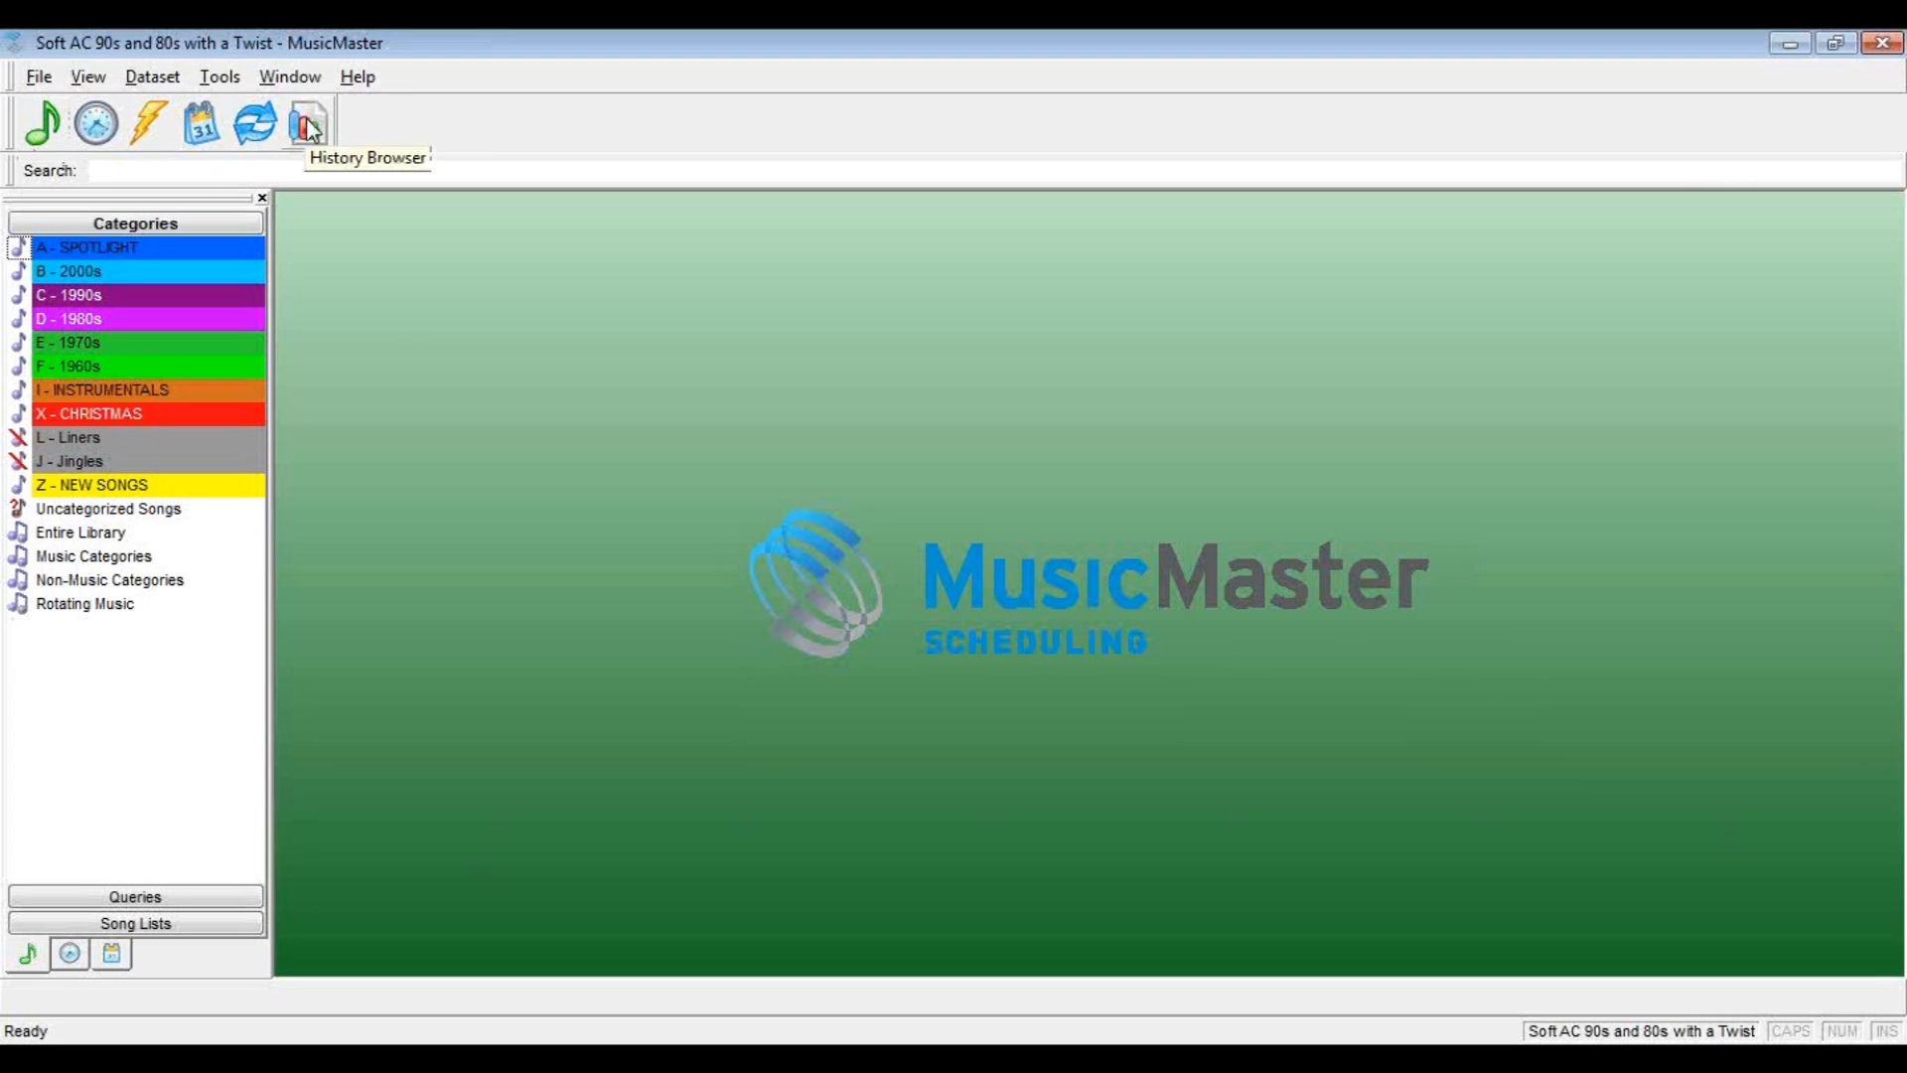
Open the History Browser and set the report's first hour date to 2/5/2012
click(308, 126)
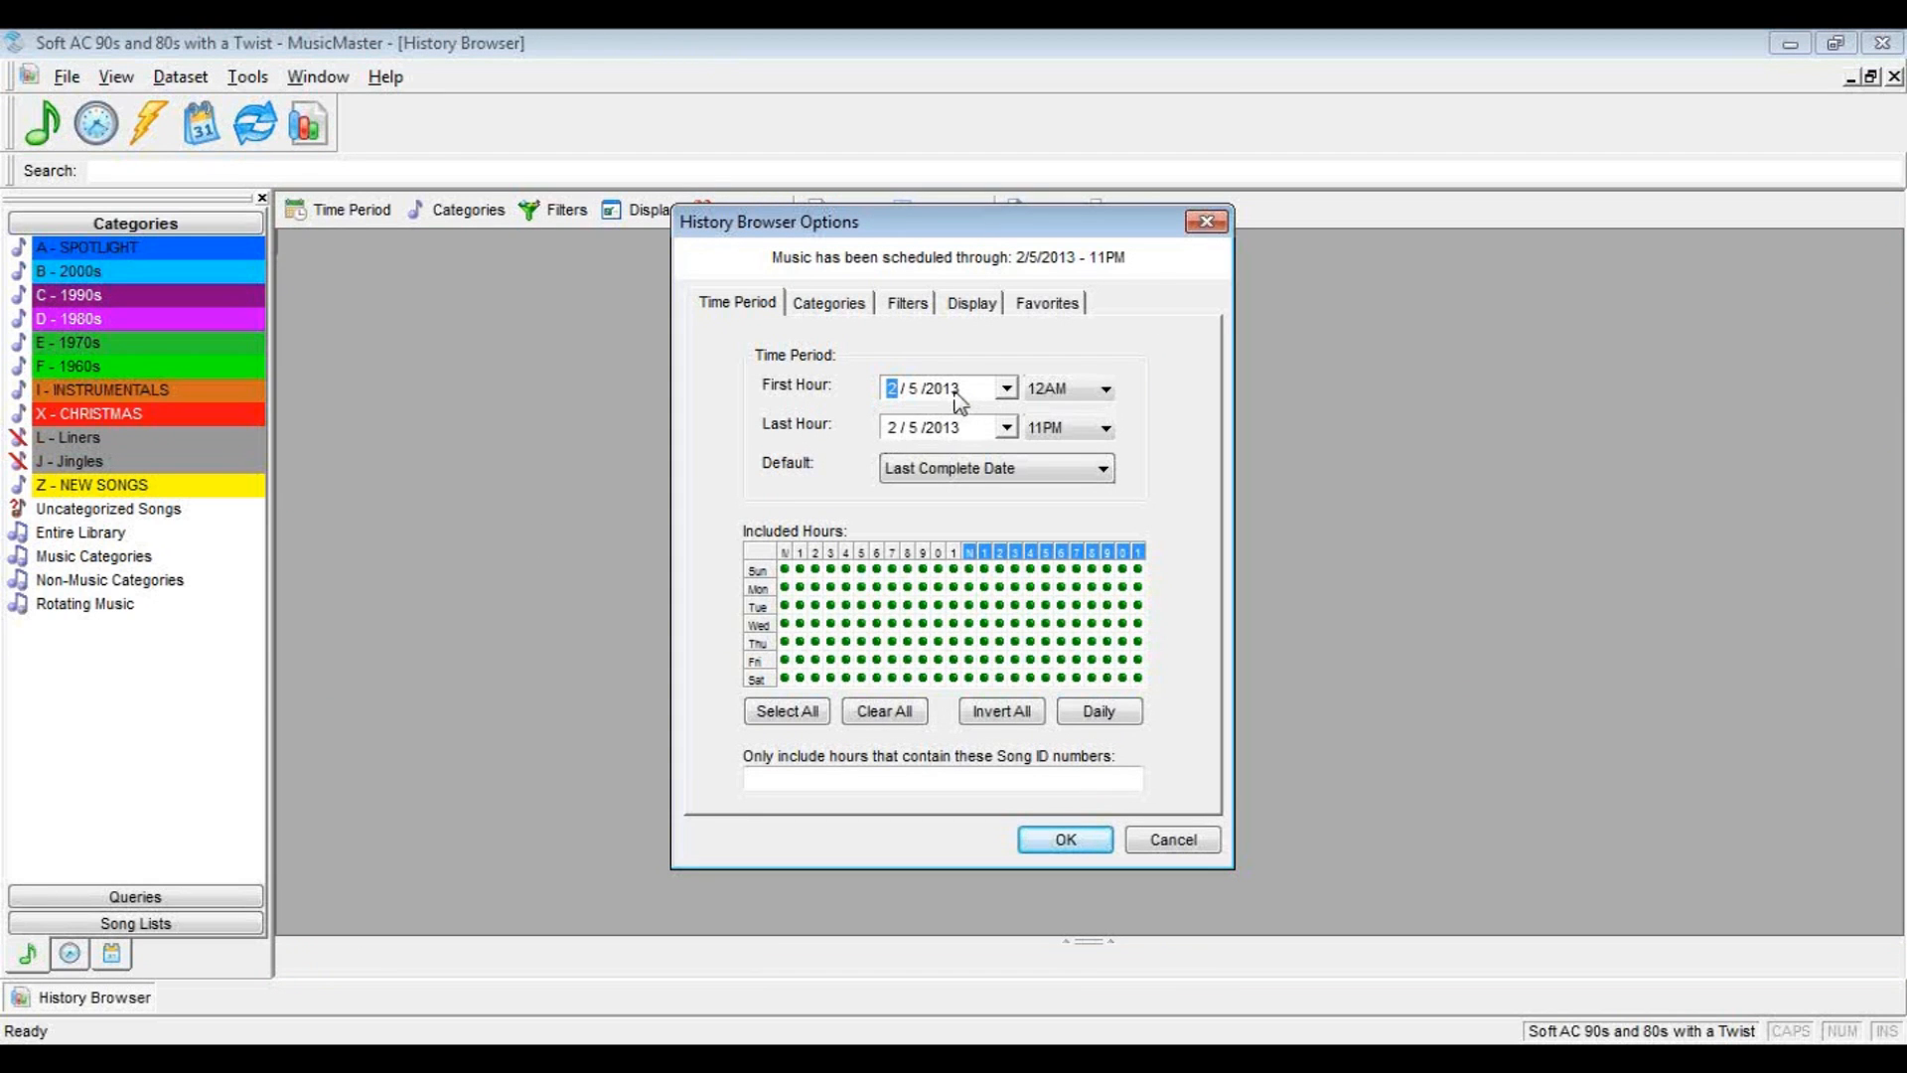
click(944, 388)
text(2012)
Exclude the Uncategorized Songs, NEW SONGS, Jingles, Liners and CHRISTMAS categories from the report
click(828, 308)
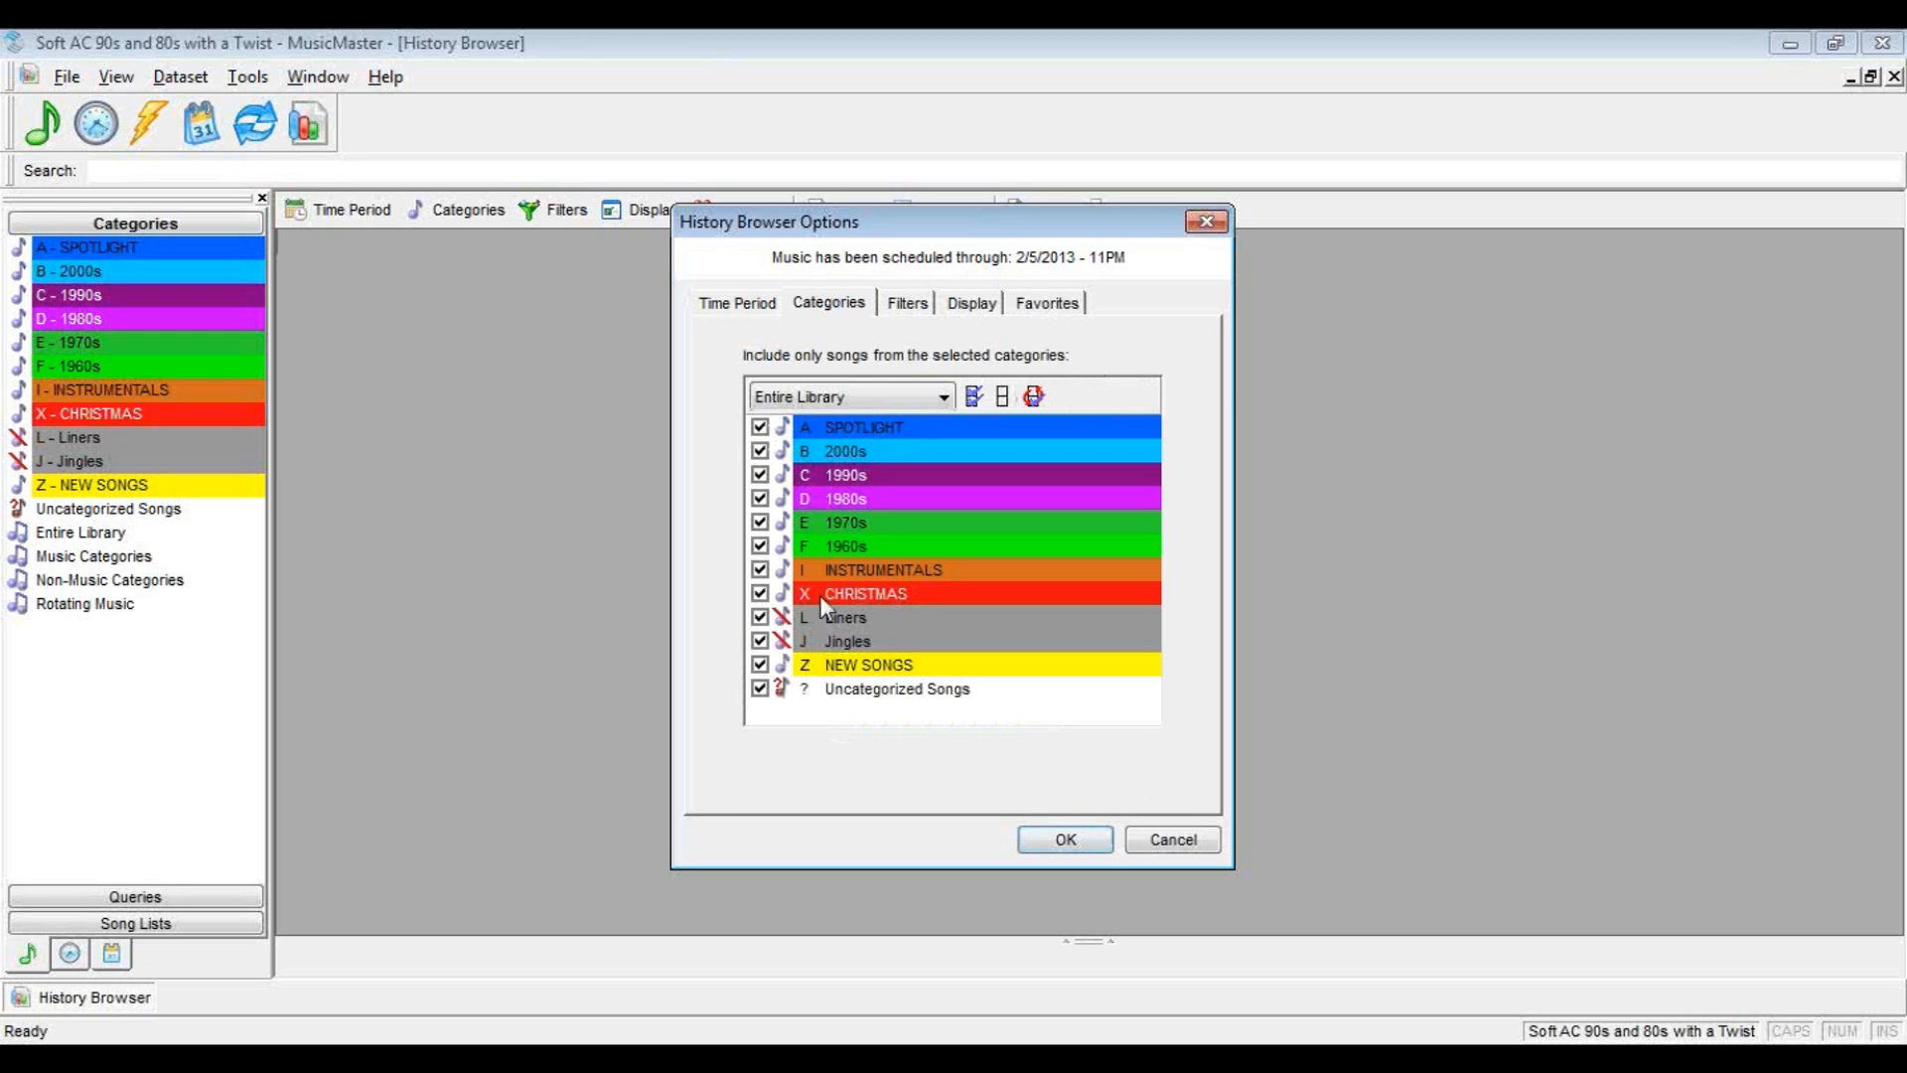
click(760, 688)
click(759, 665)
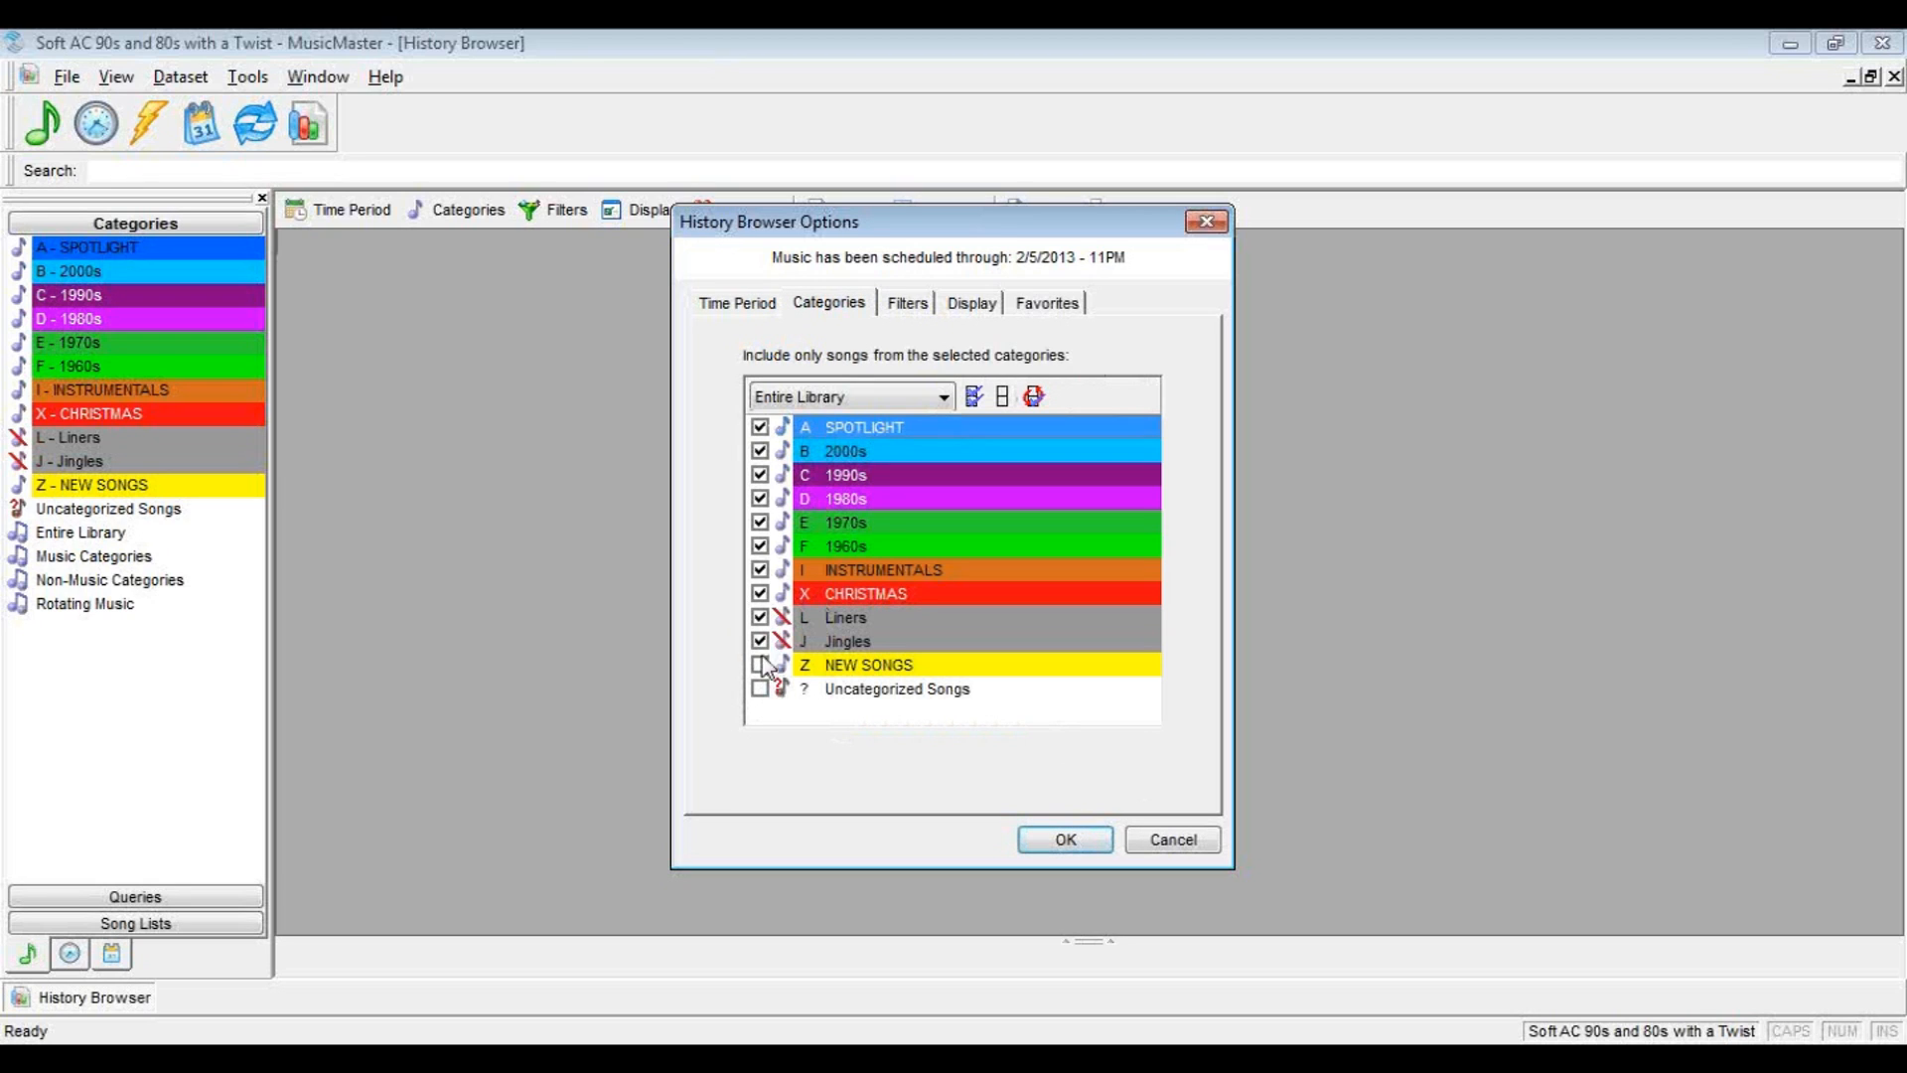
click(760, 640)
click(760, 617)
click(760, 594)
Leave the report's search filters empty and set its display mode to Individual Songs
click(906, 316)
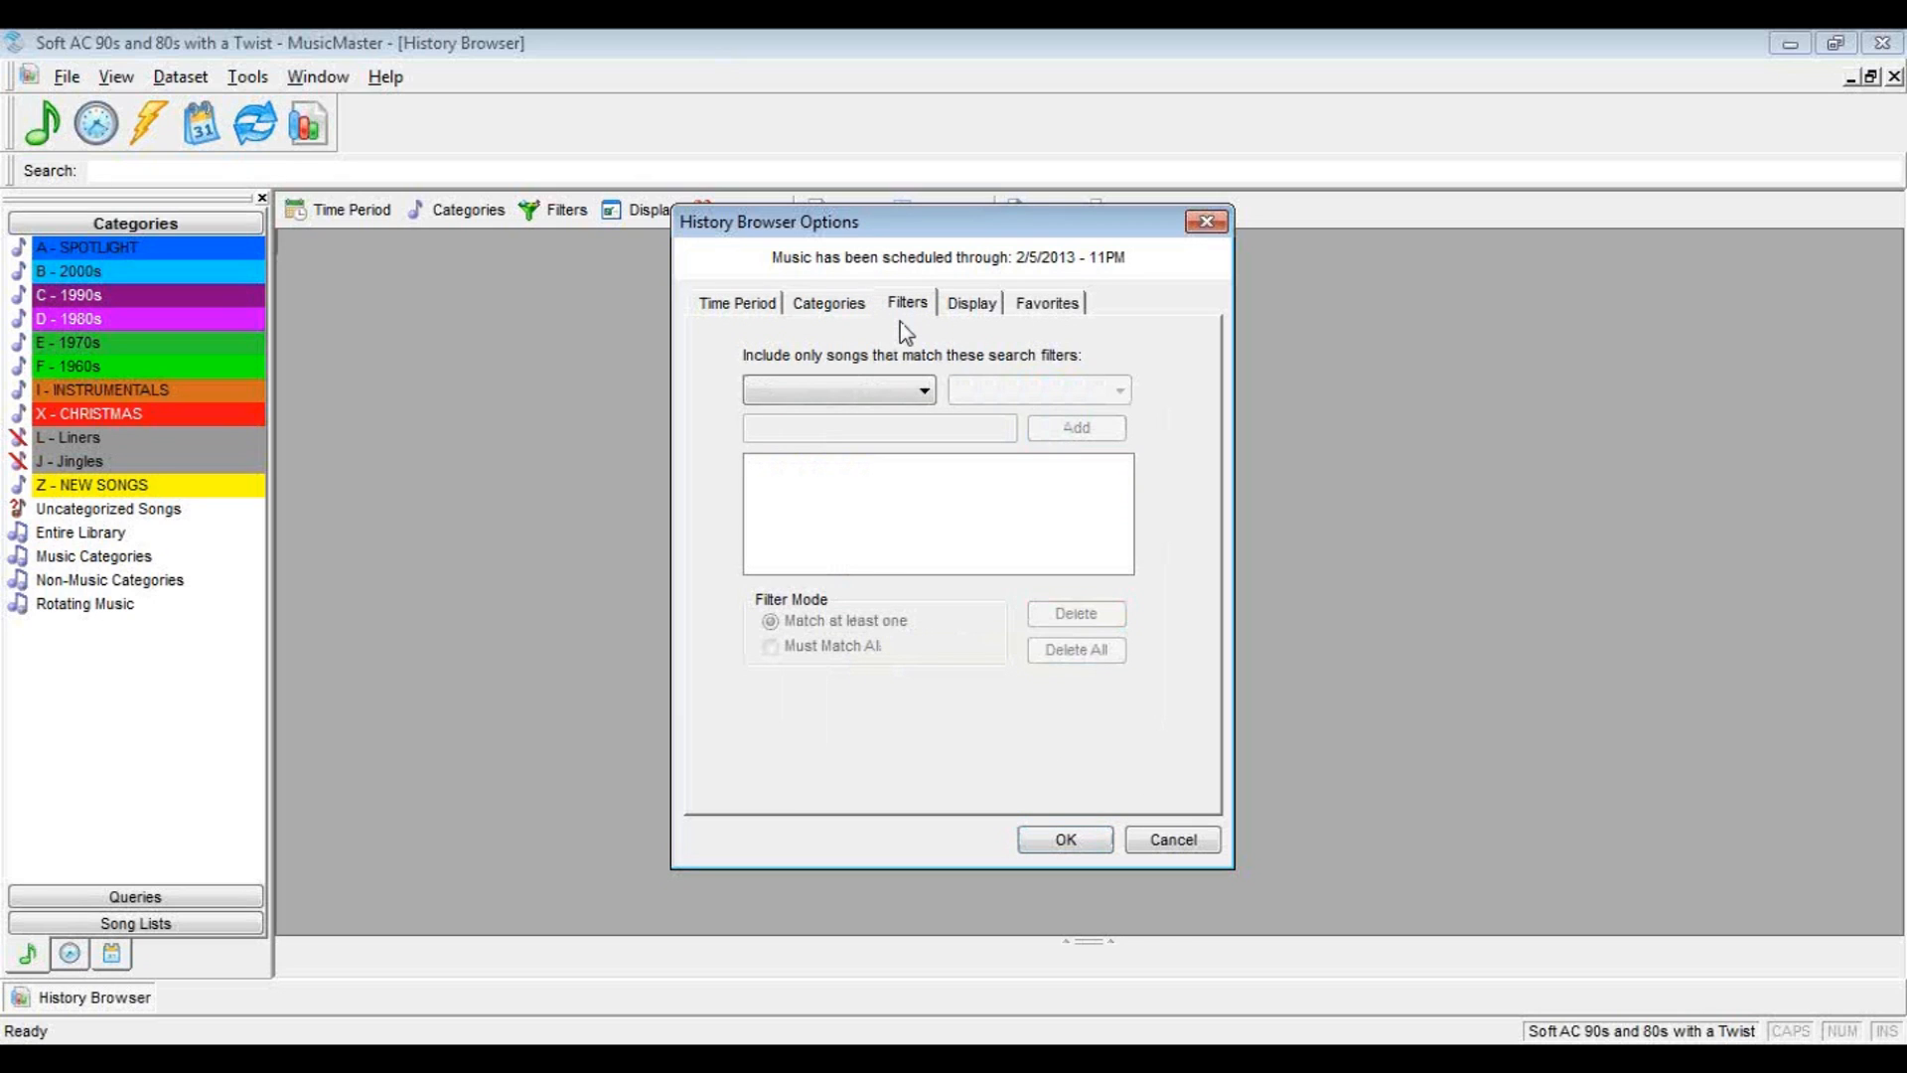
click(971, 308)
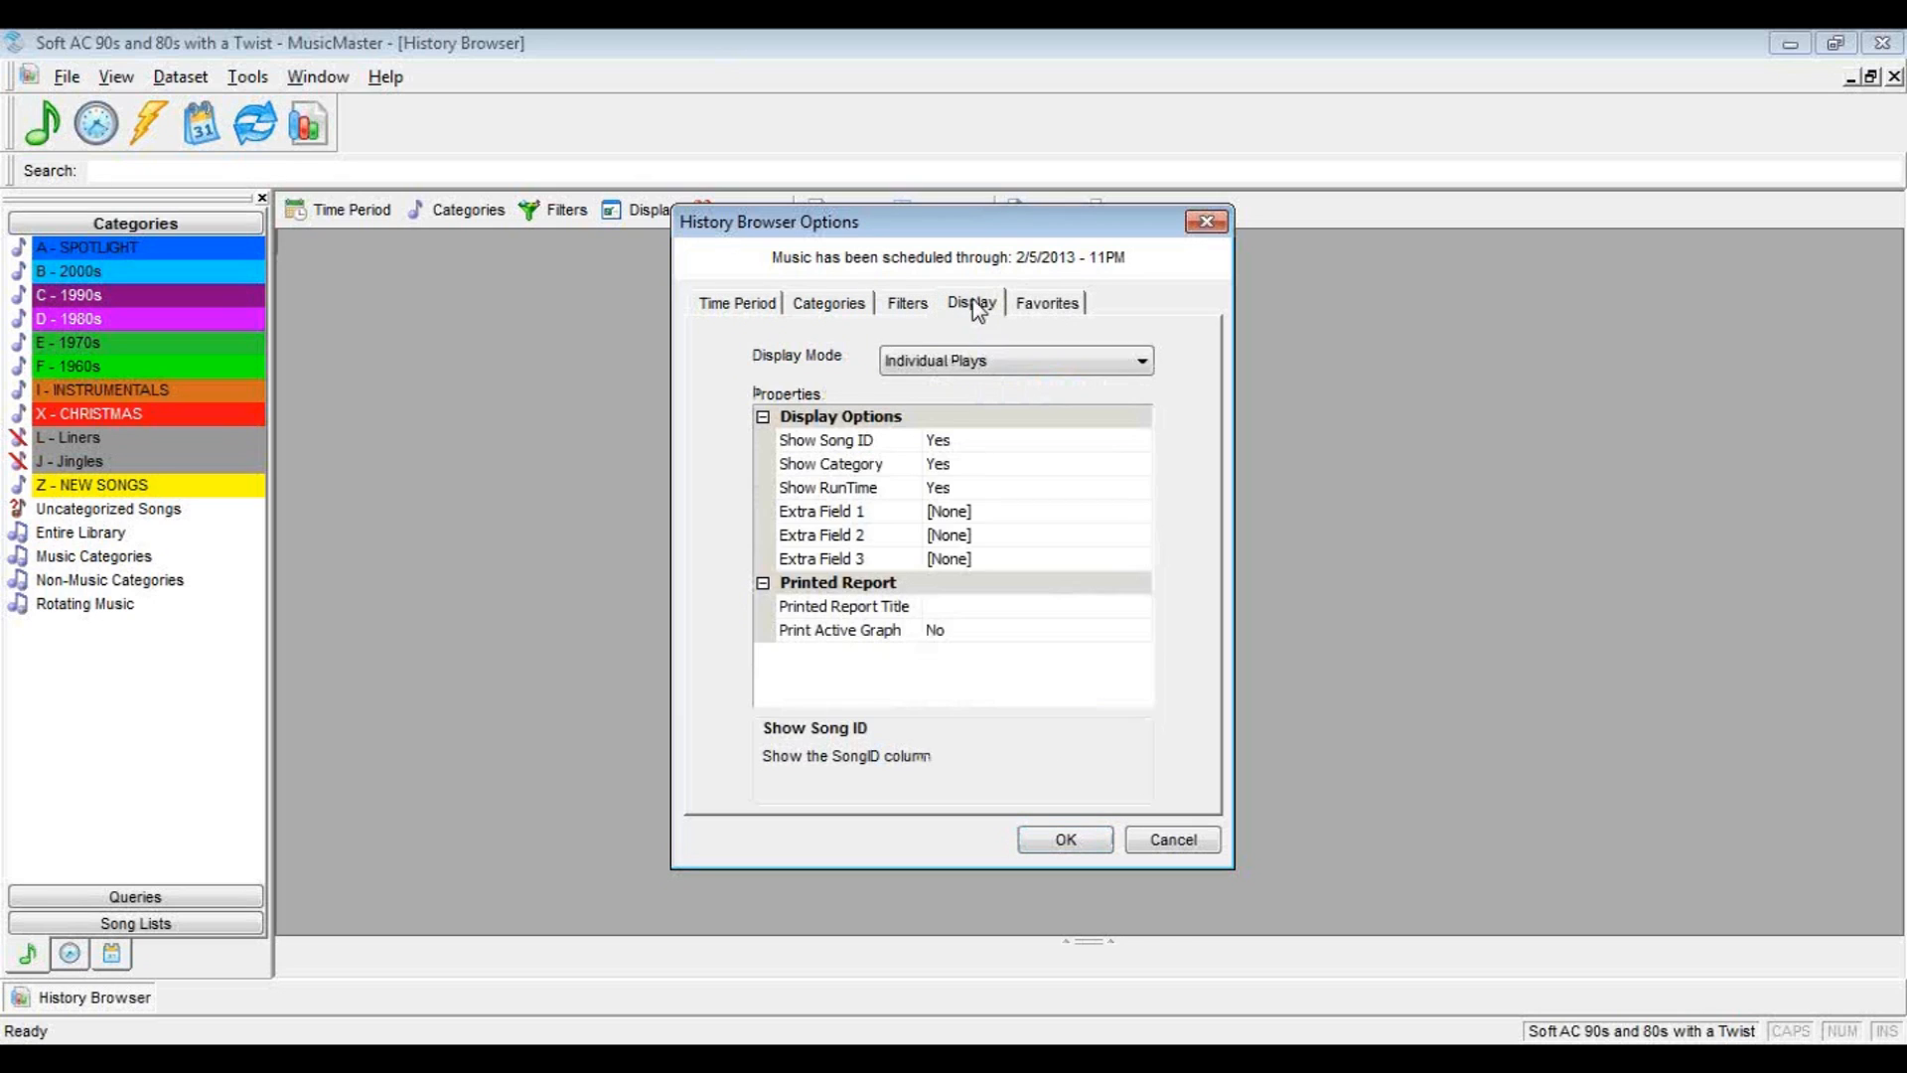
click(932, 365)
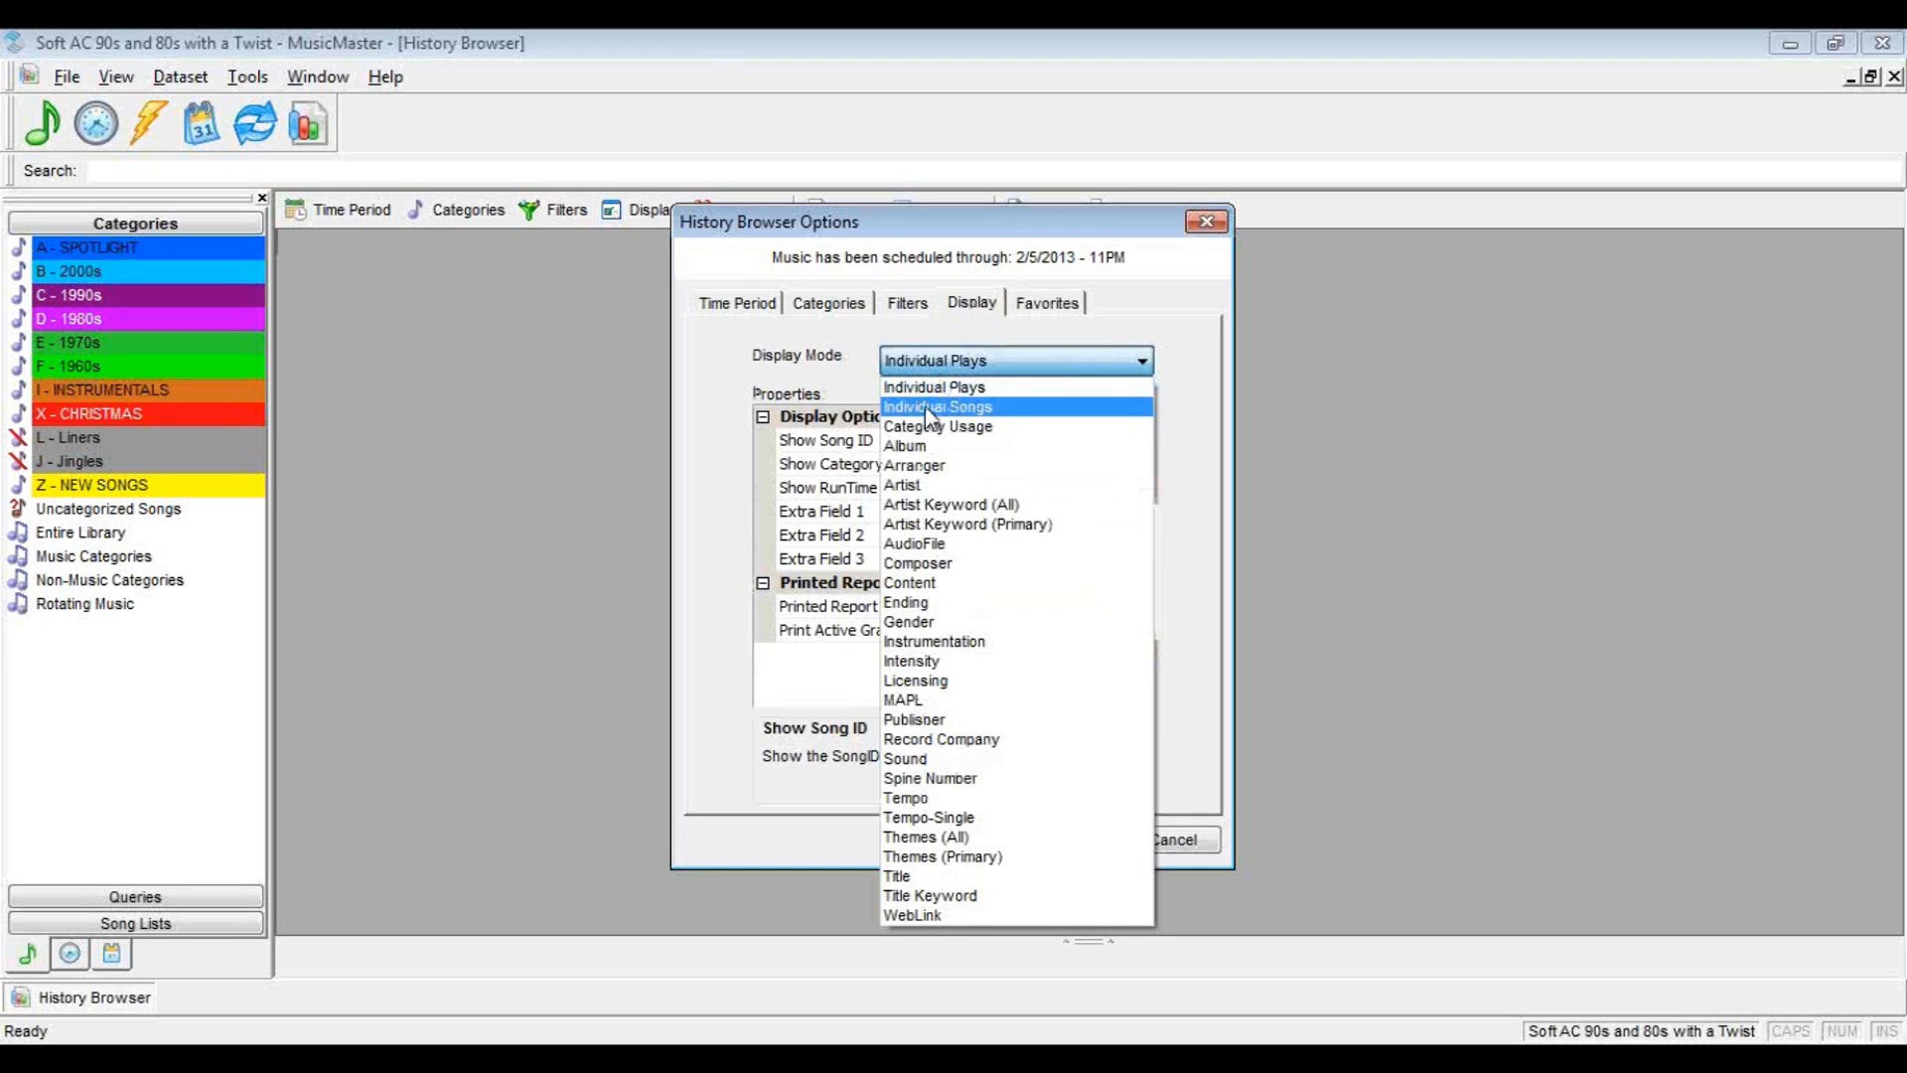
click(926, 407)
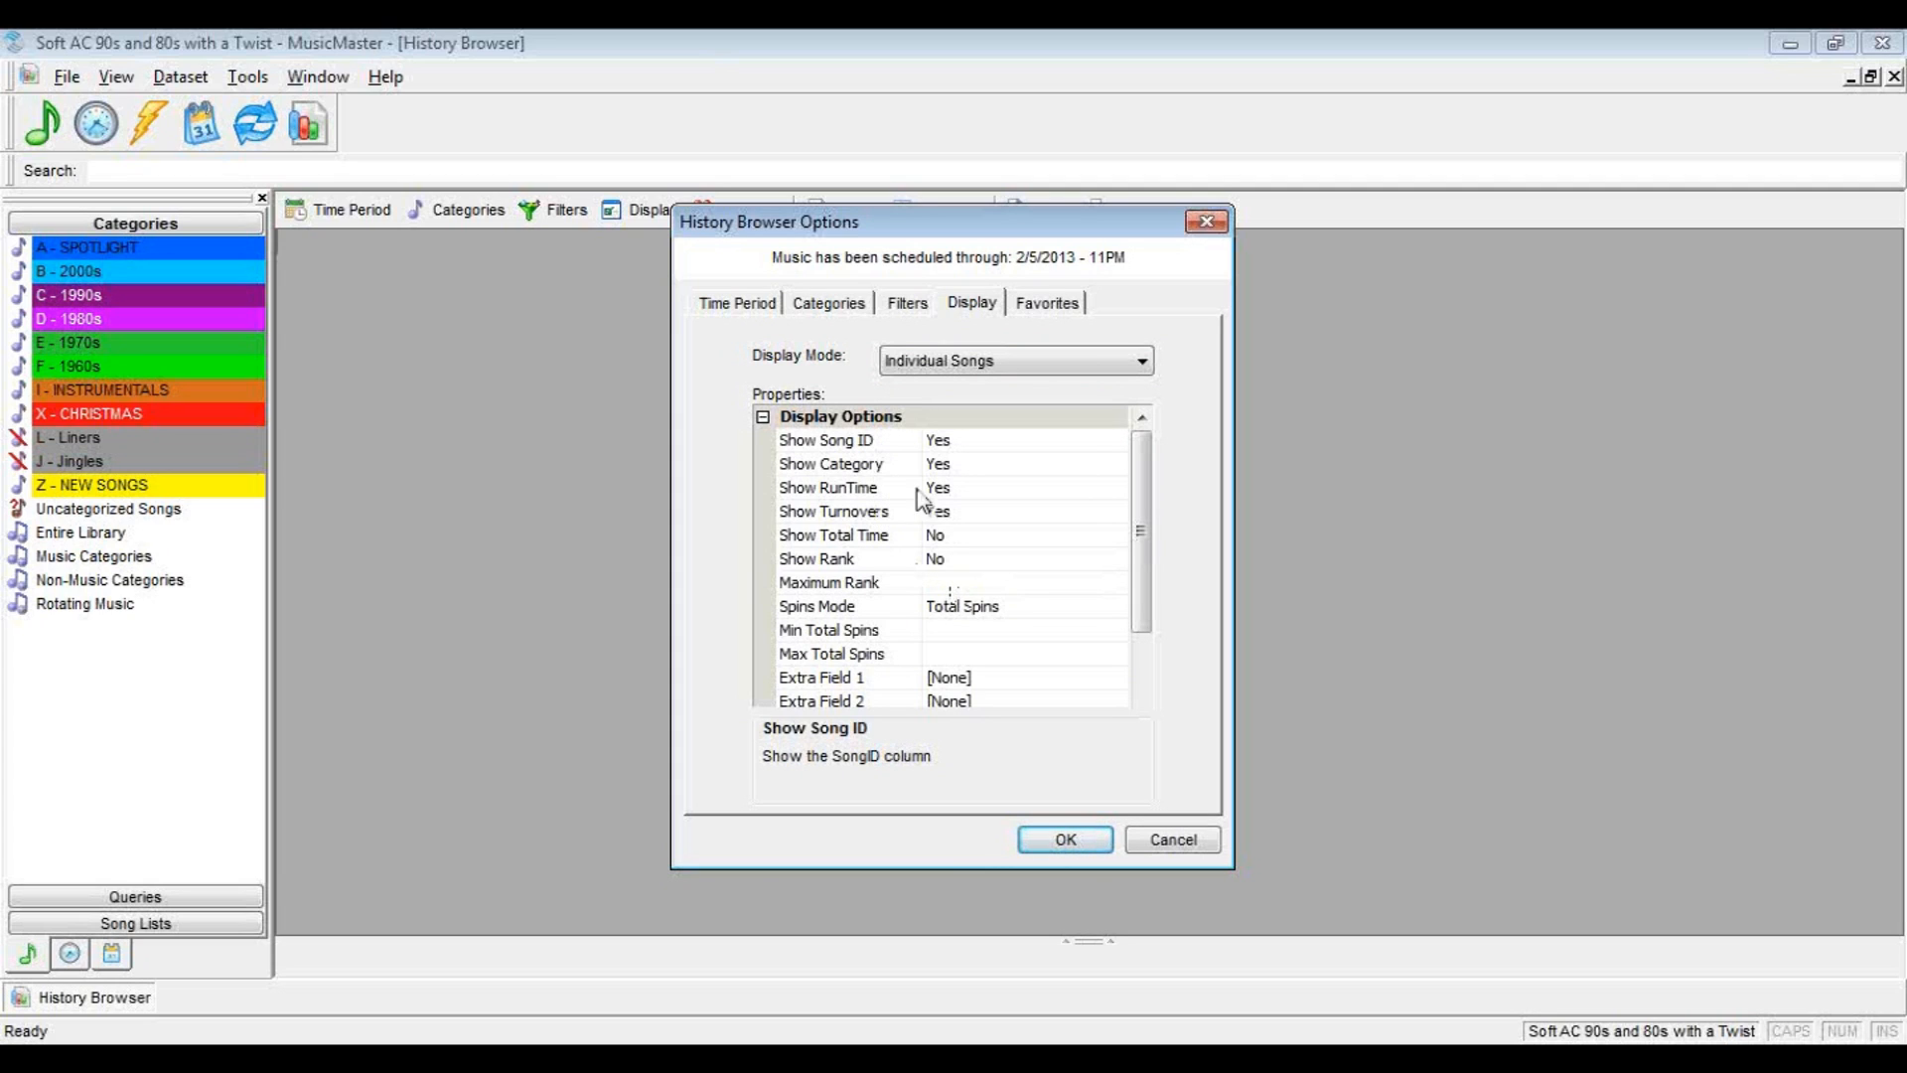
Set the Show Song ID, Show RunTime and Show Turnovers display options to No
double_click(941, 443)
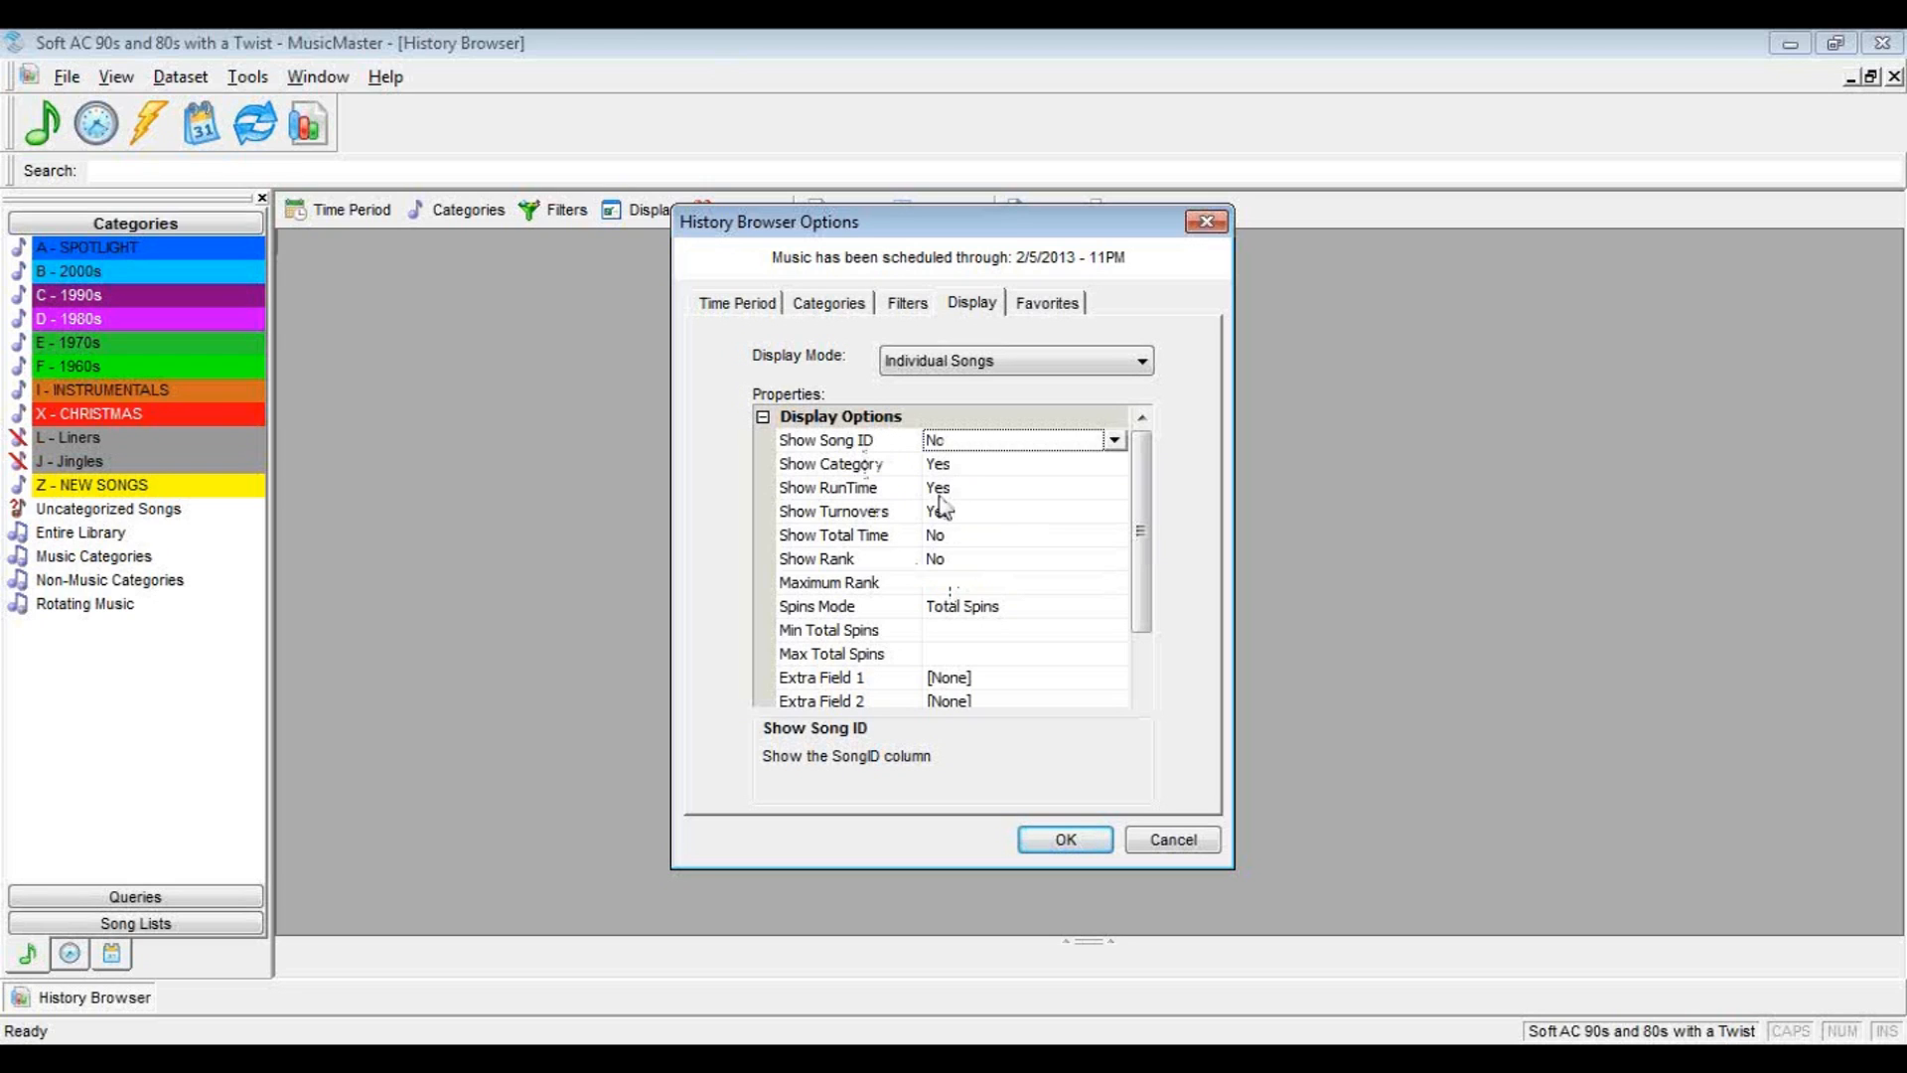
double_click(939, 491)
double_click(939, 514)
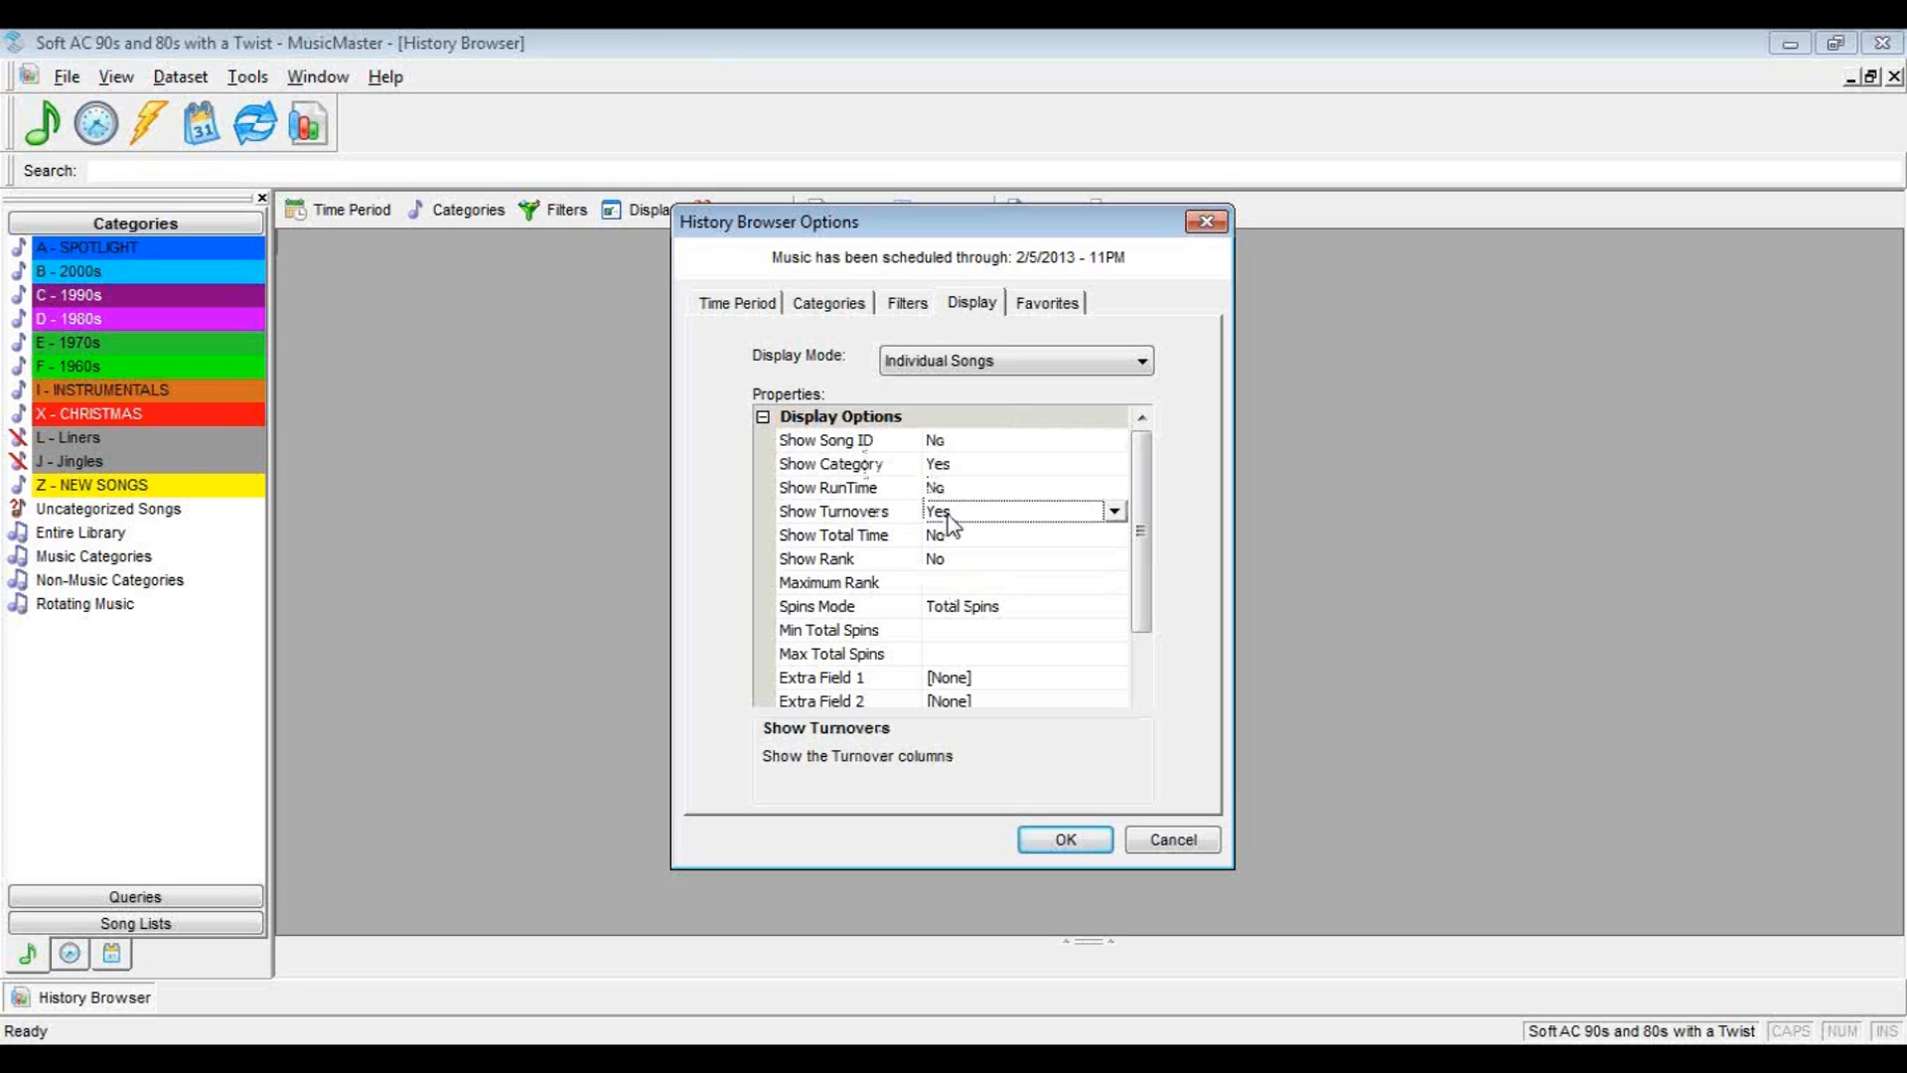
Set Show Rank to Yes and limit the report to a maximum rank of 100
double_click(942, 562)
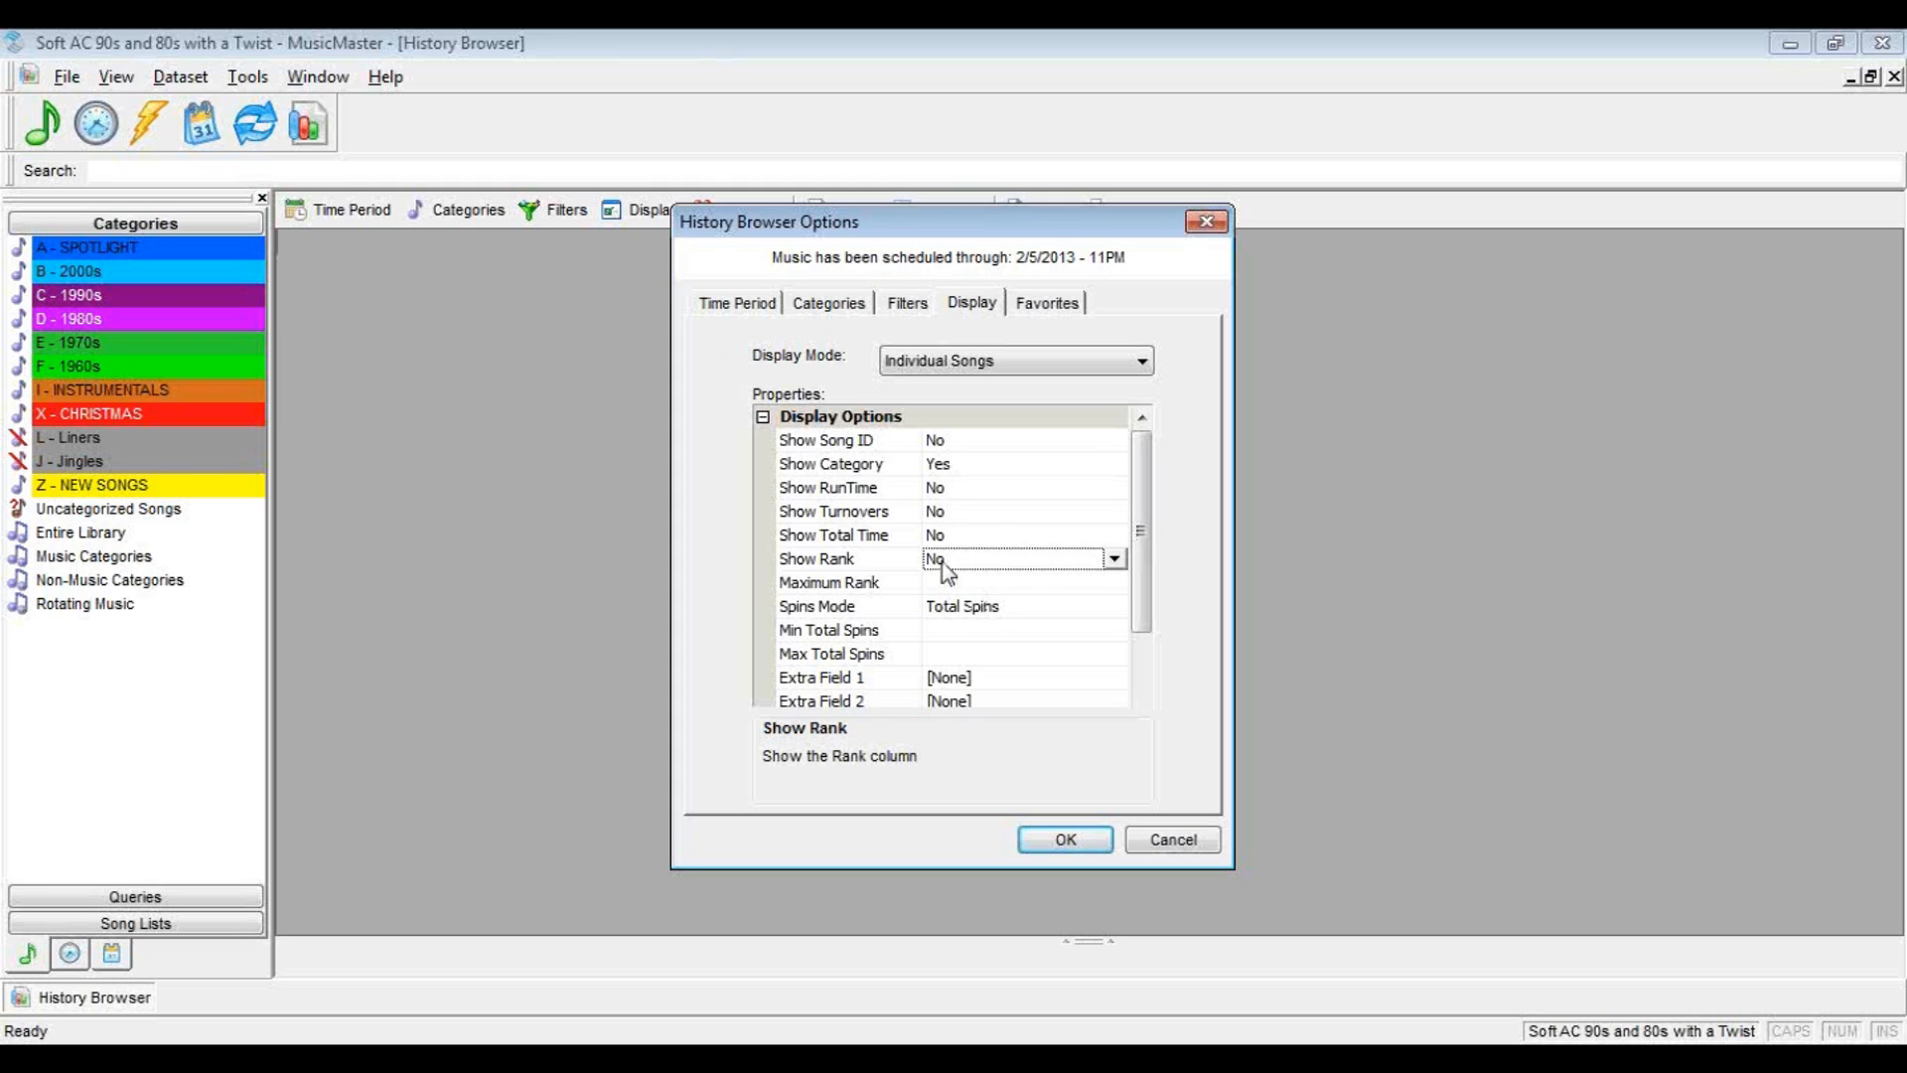
click(946, 584)
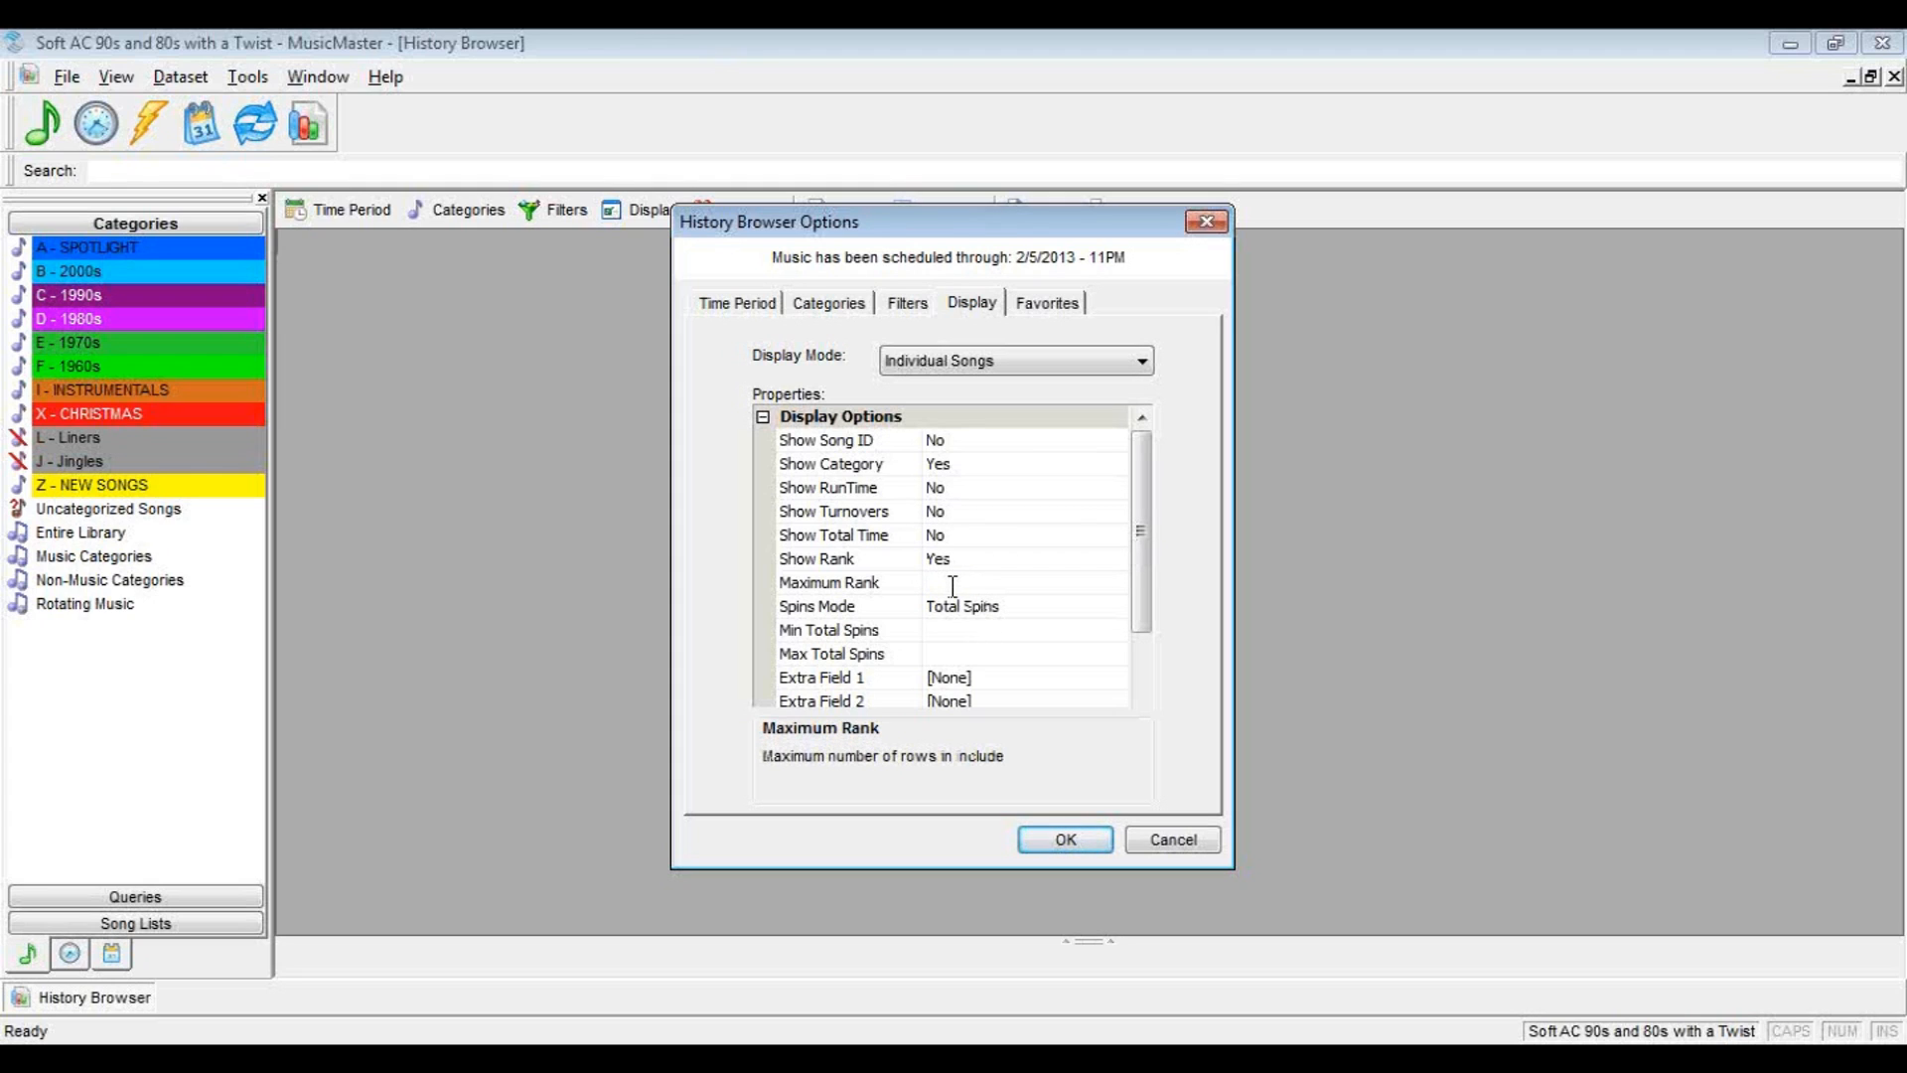
text(100)
click(1469, 526)
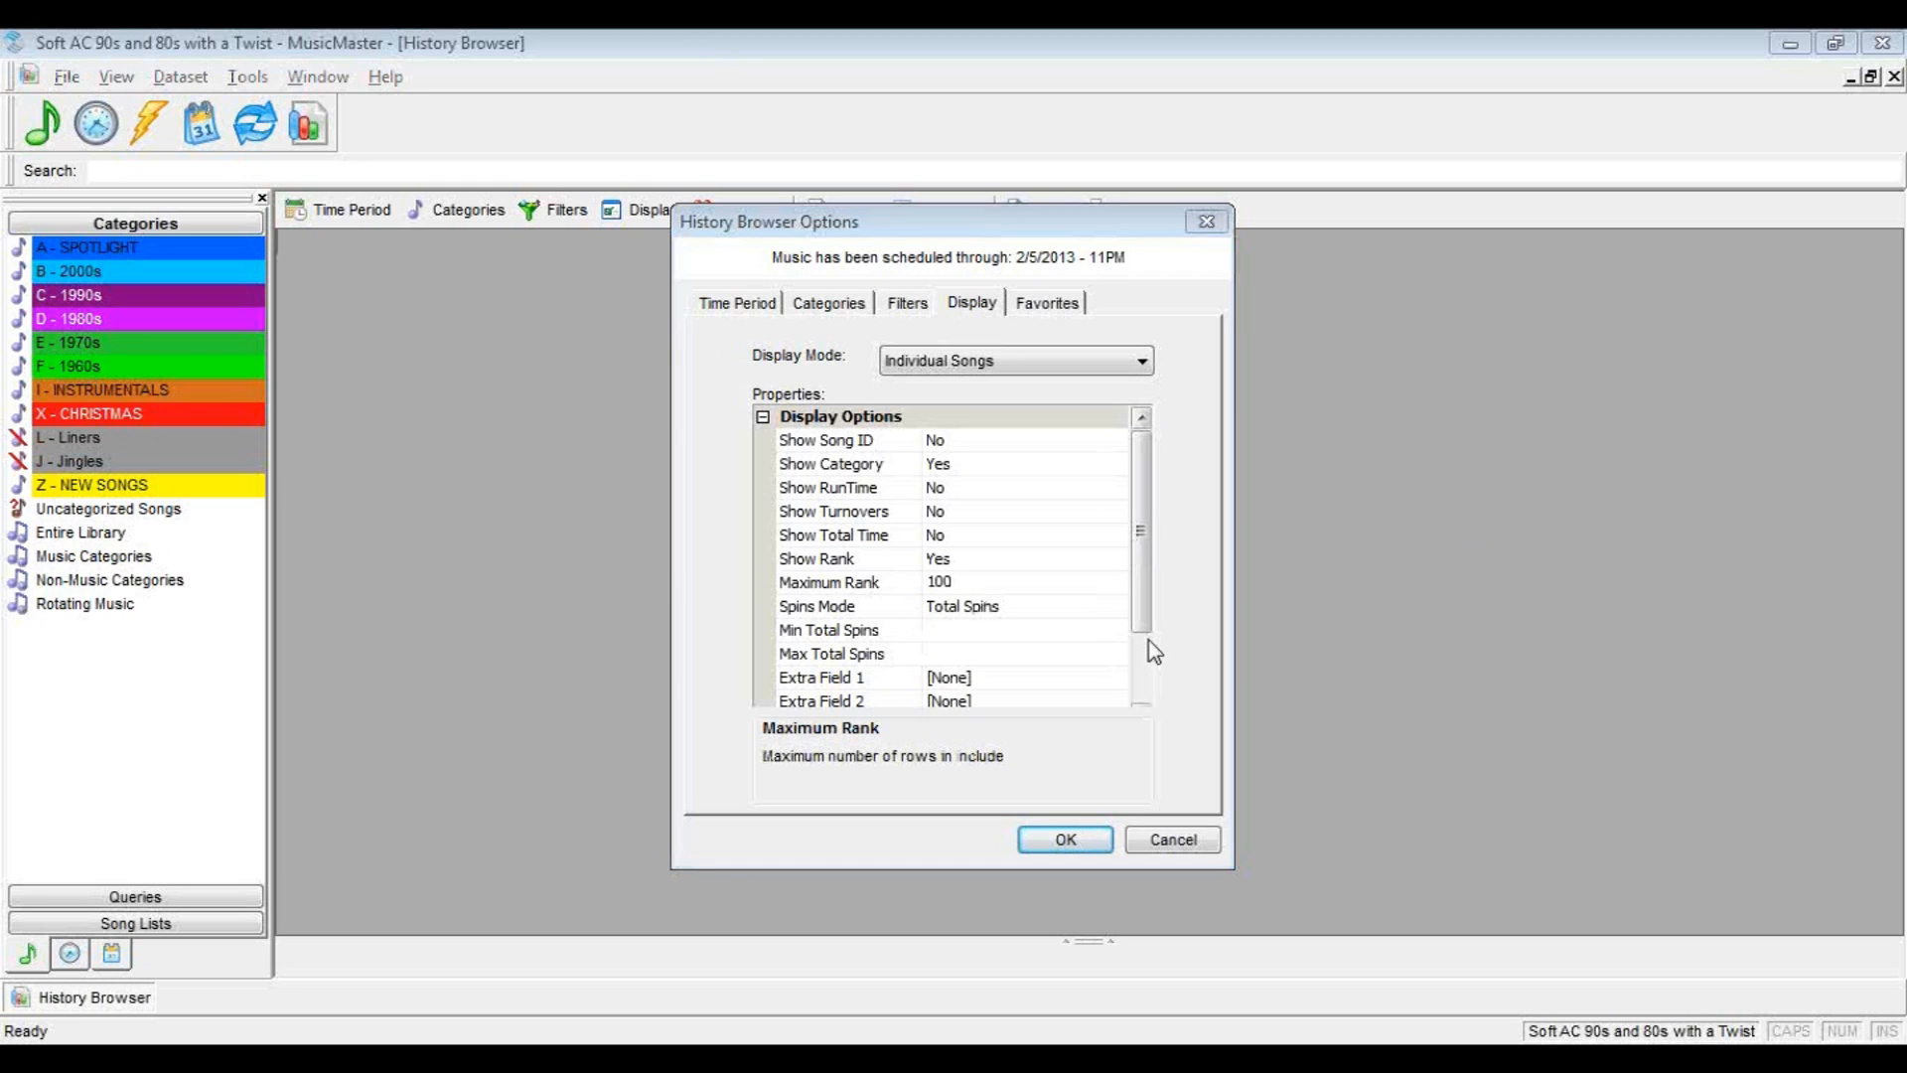
drag(1142, 613, 1150, 692)
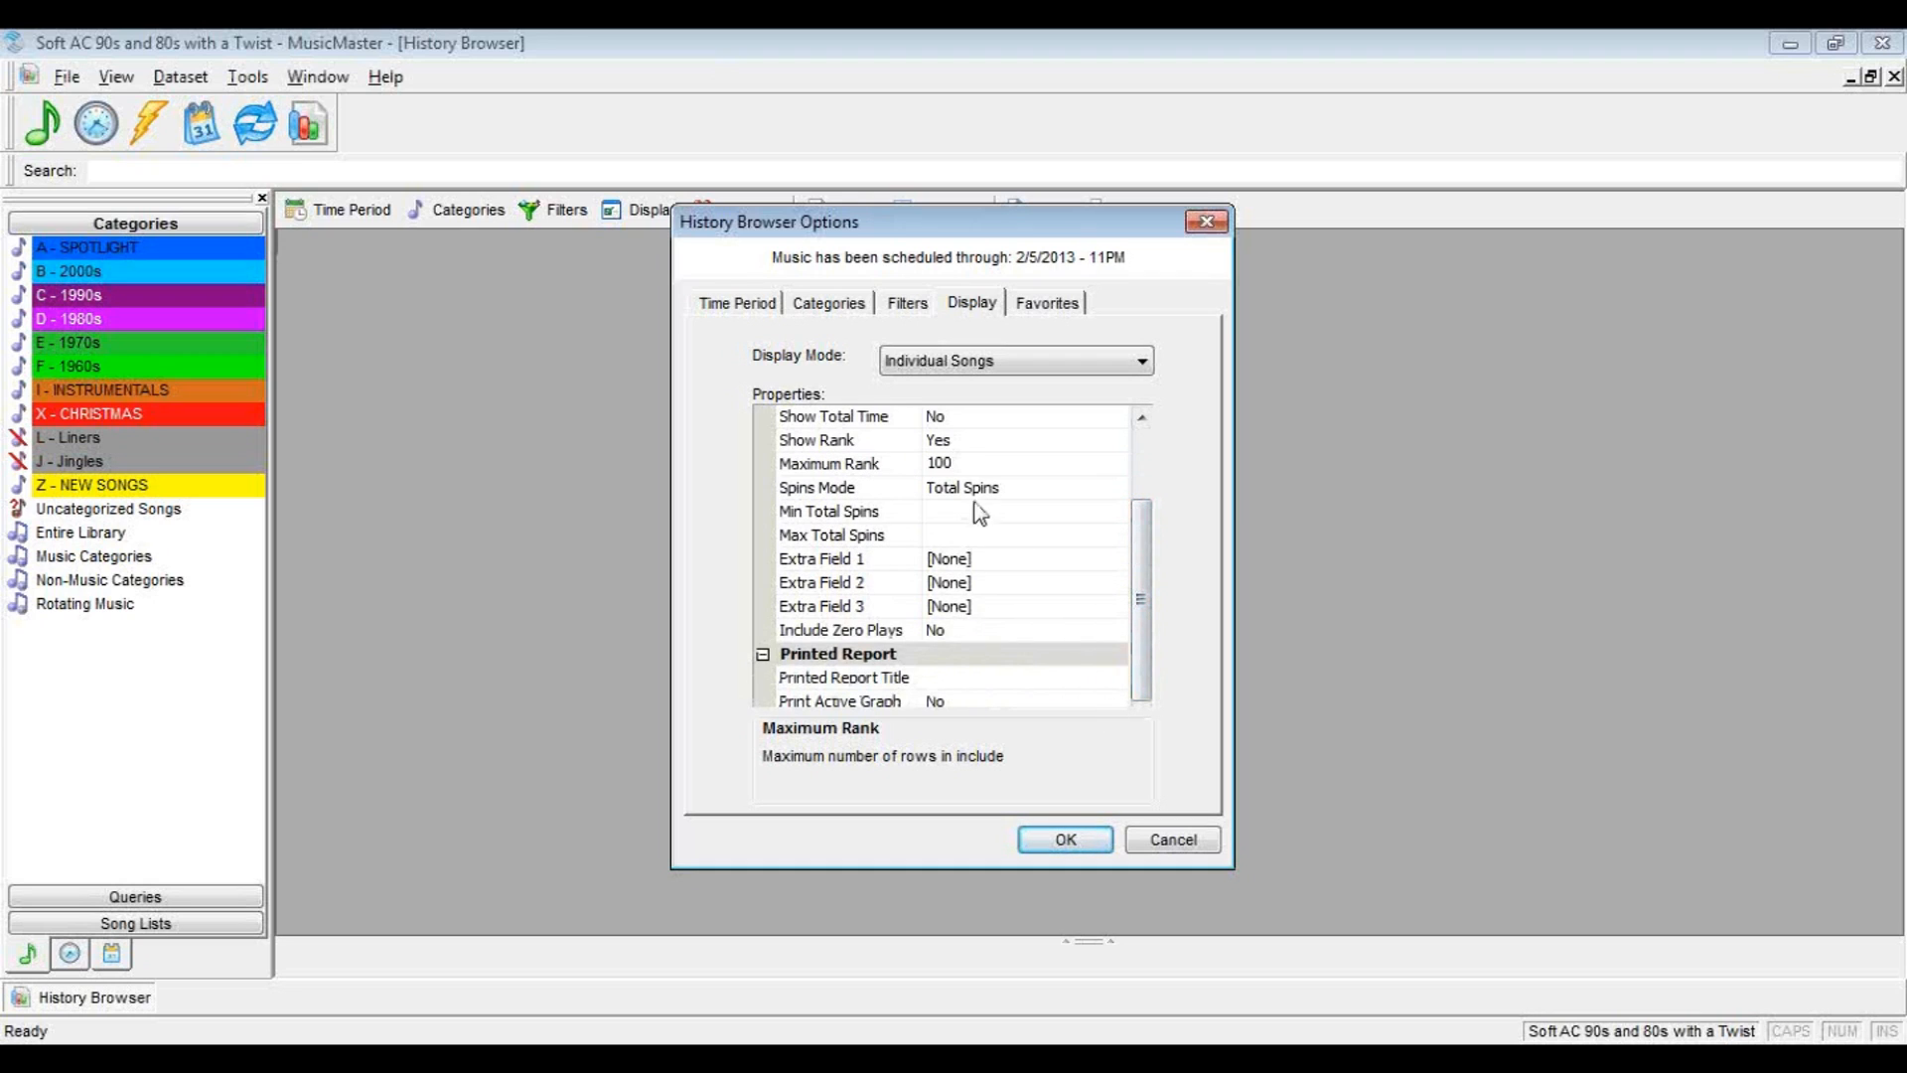
Save the report settings as a new favorite layout named Top 100 and run the report despite the long time period
click(1033, 304)
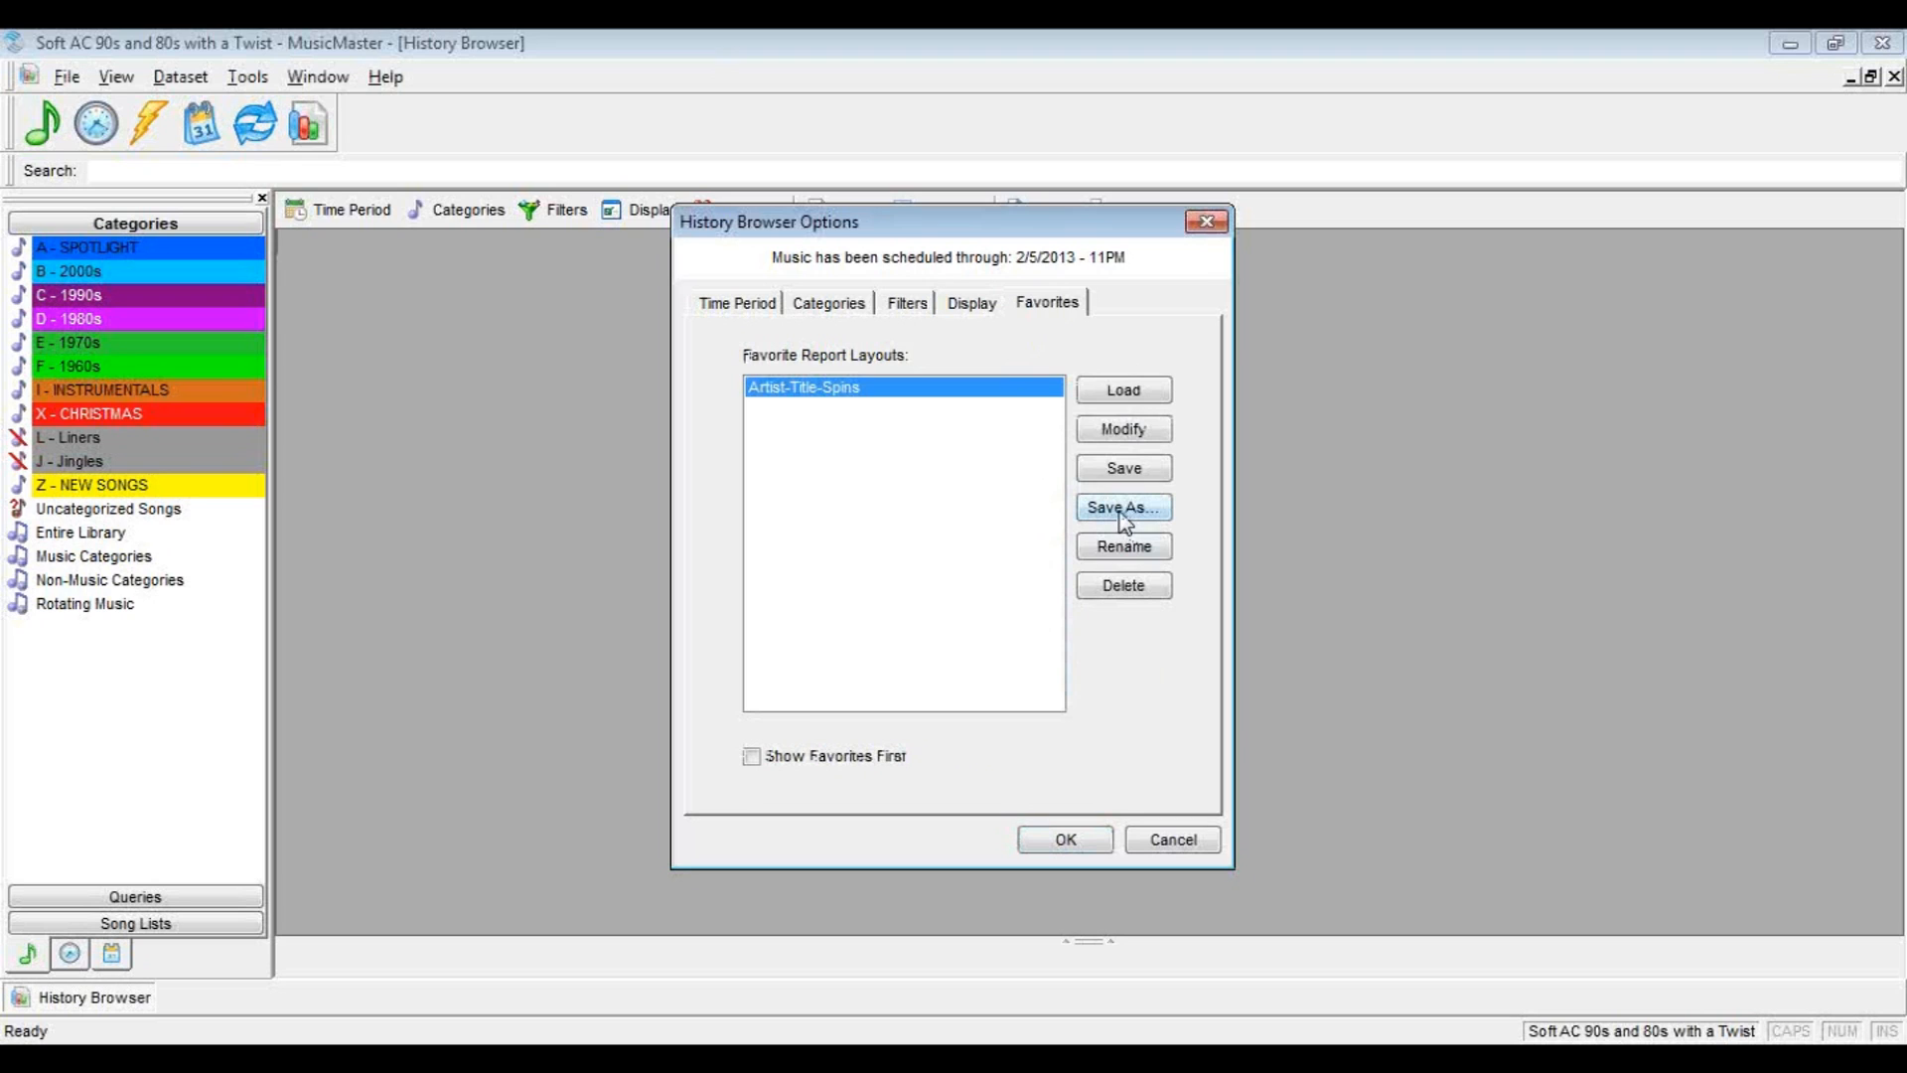
click(1120, 506)
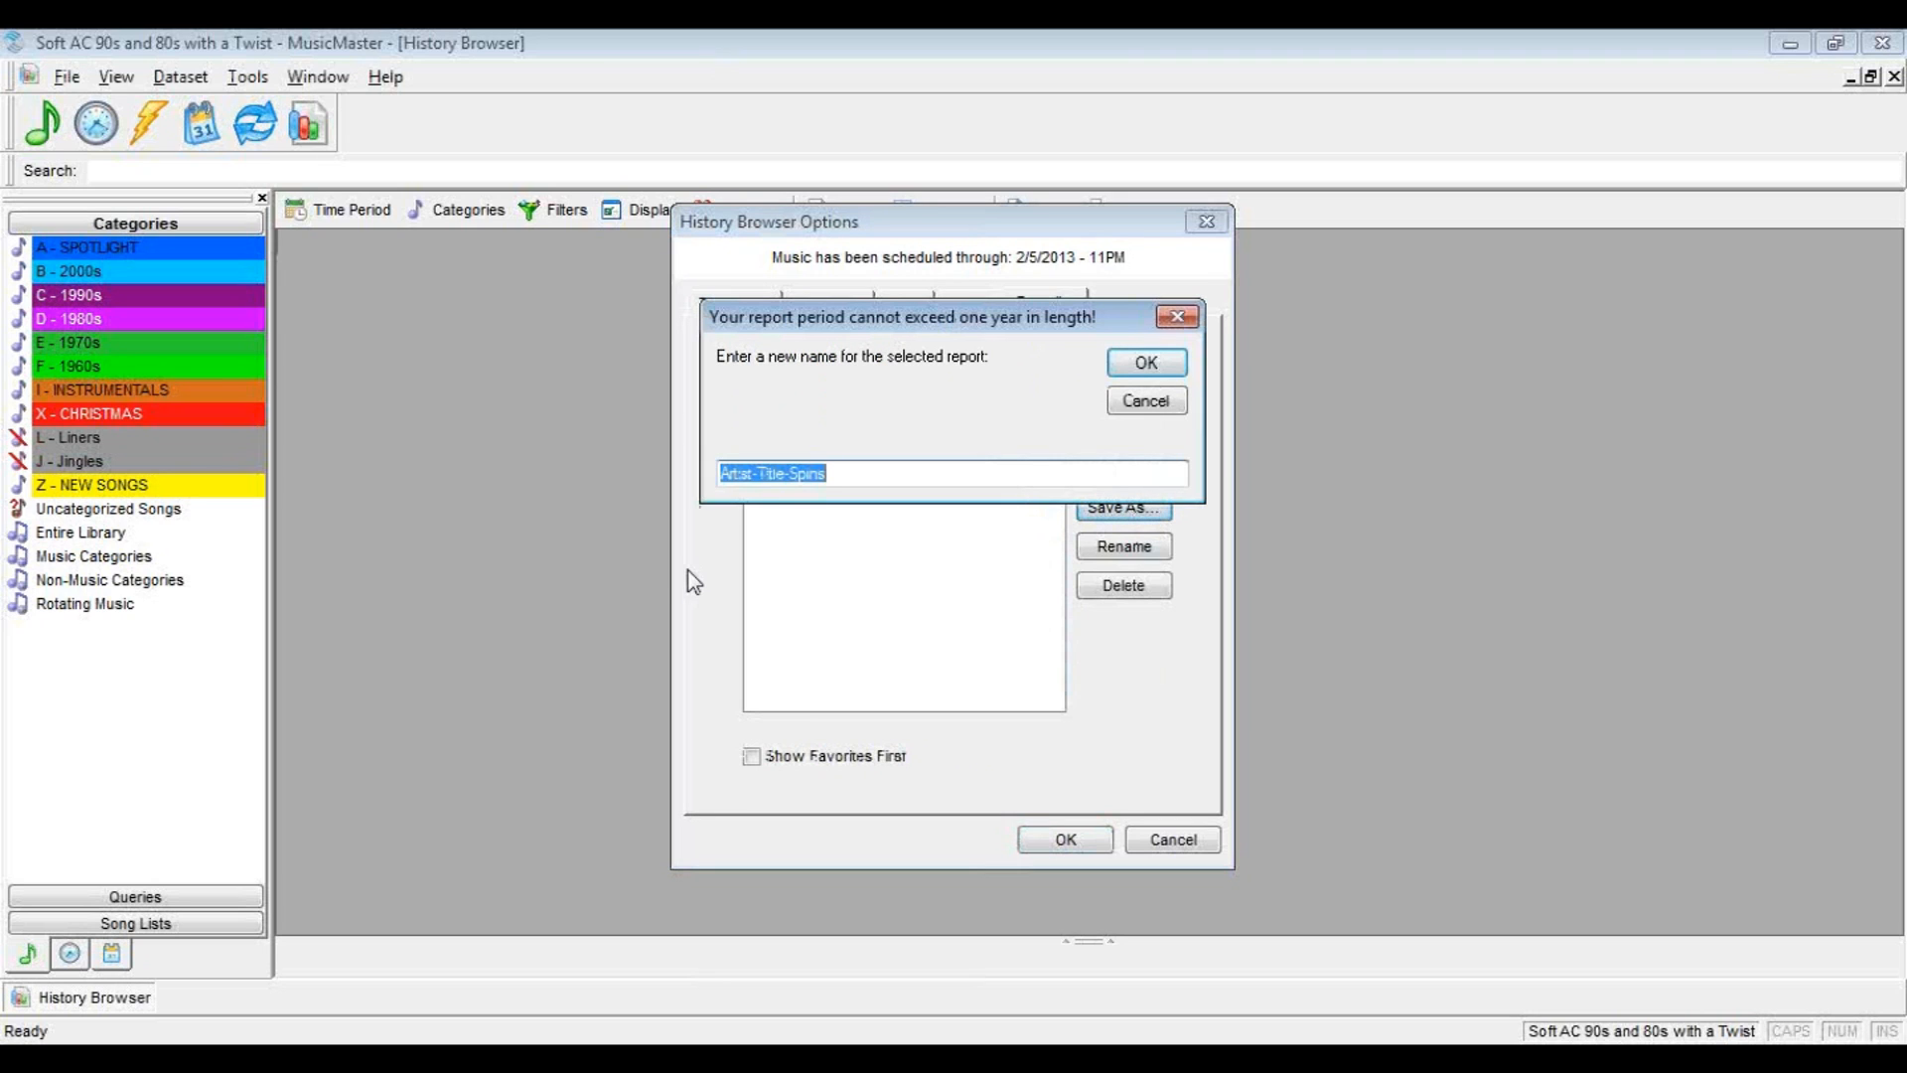
text(Top 100)
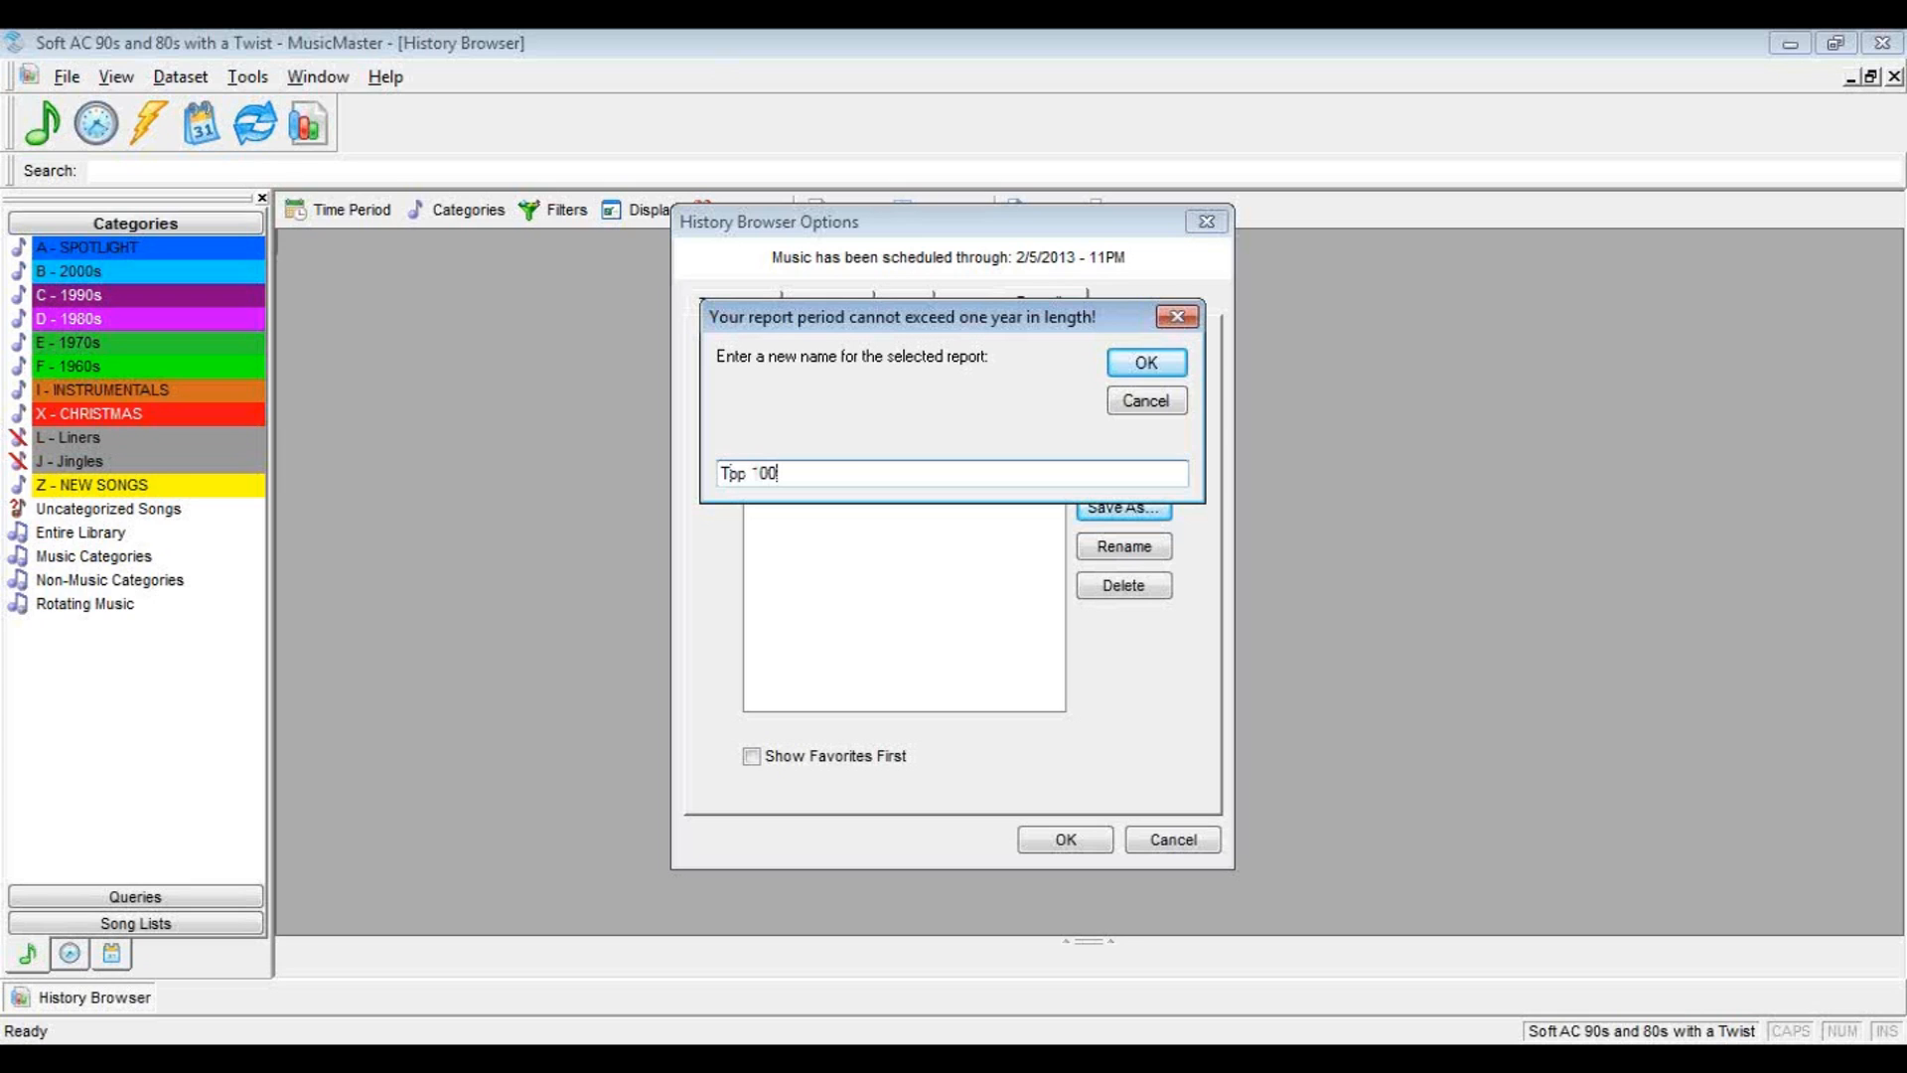
click(1142, 366)
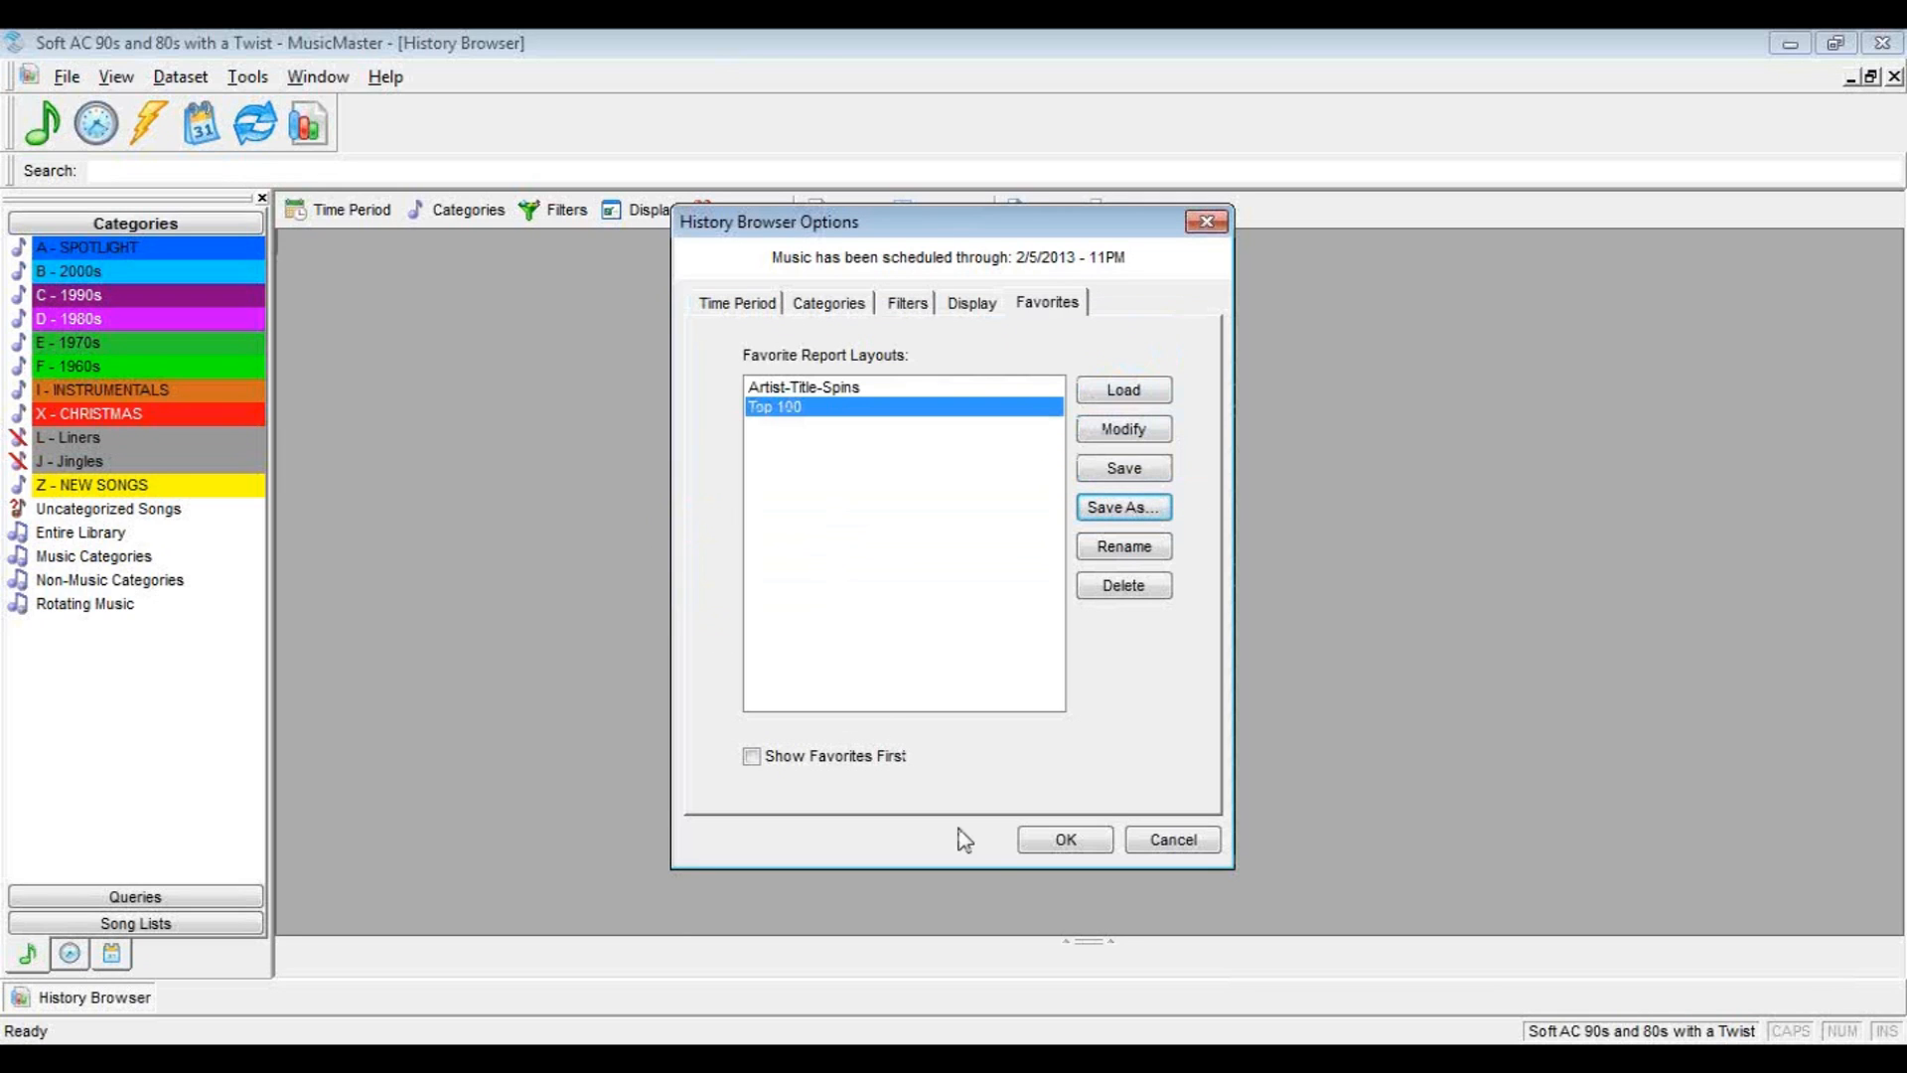
click(1057, 837)
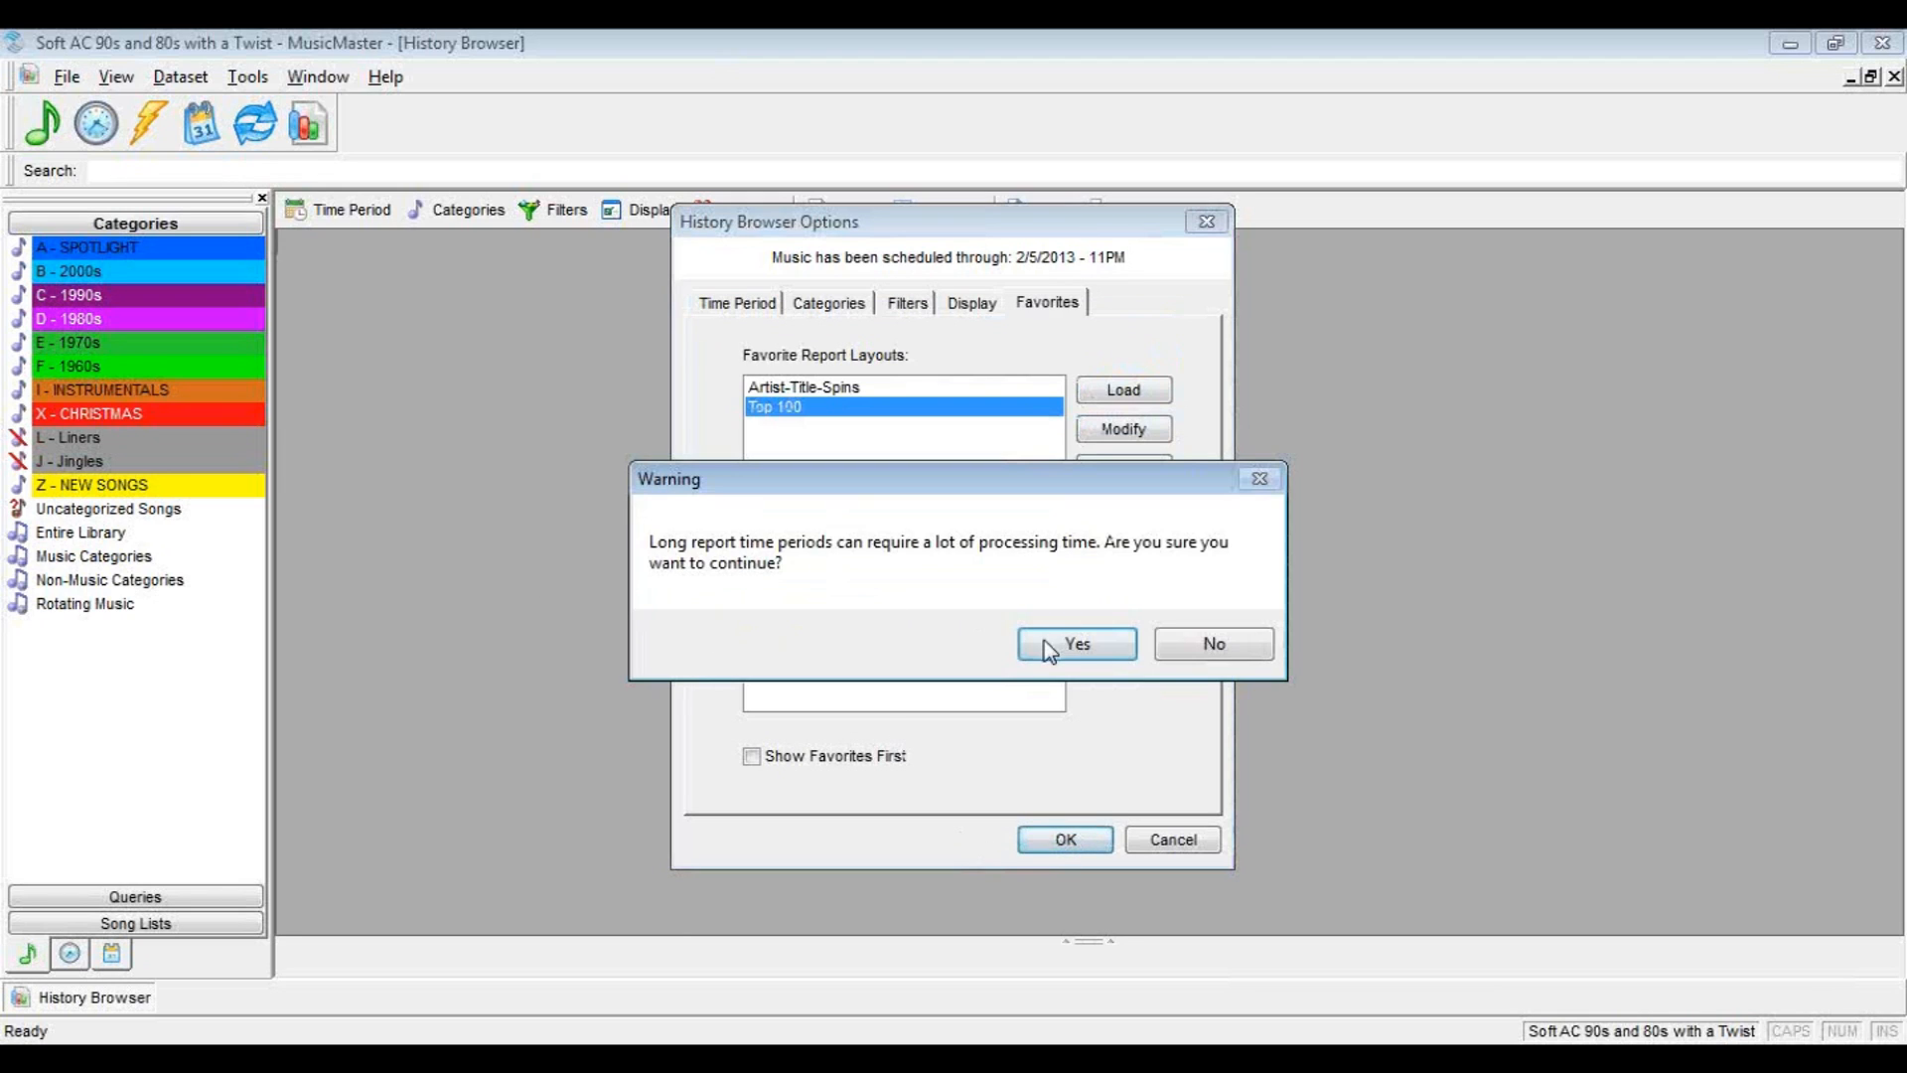
click(1071, 644)
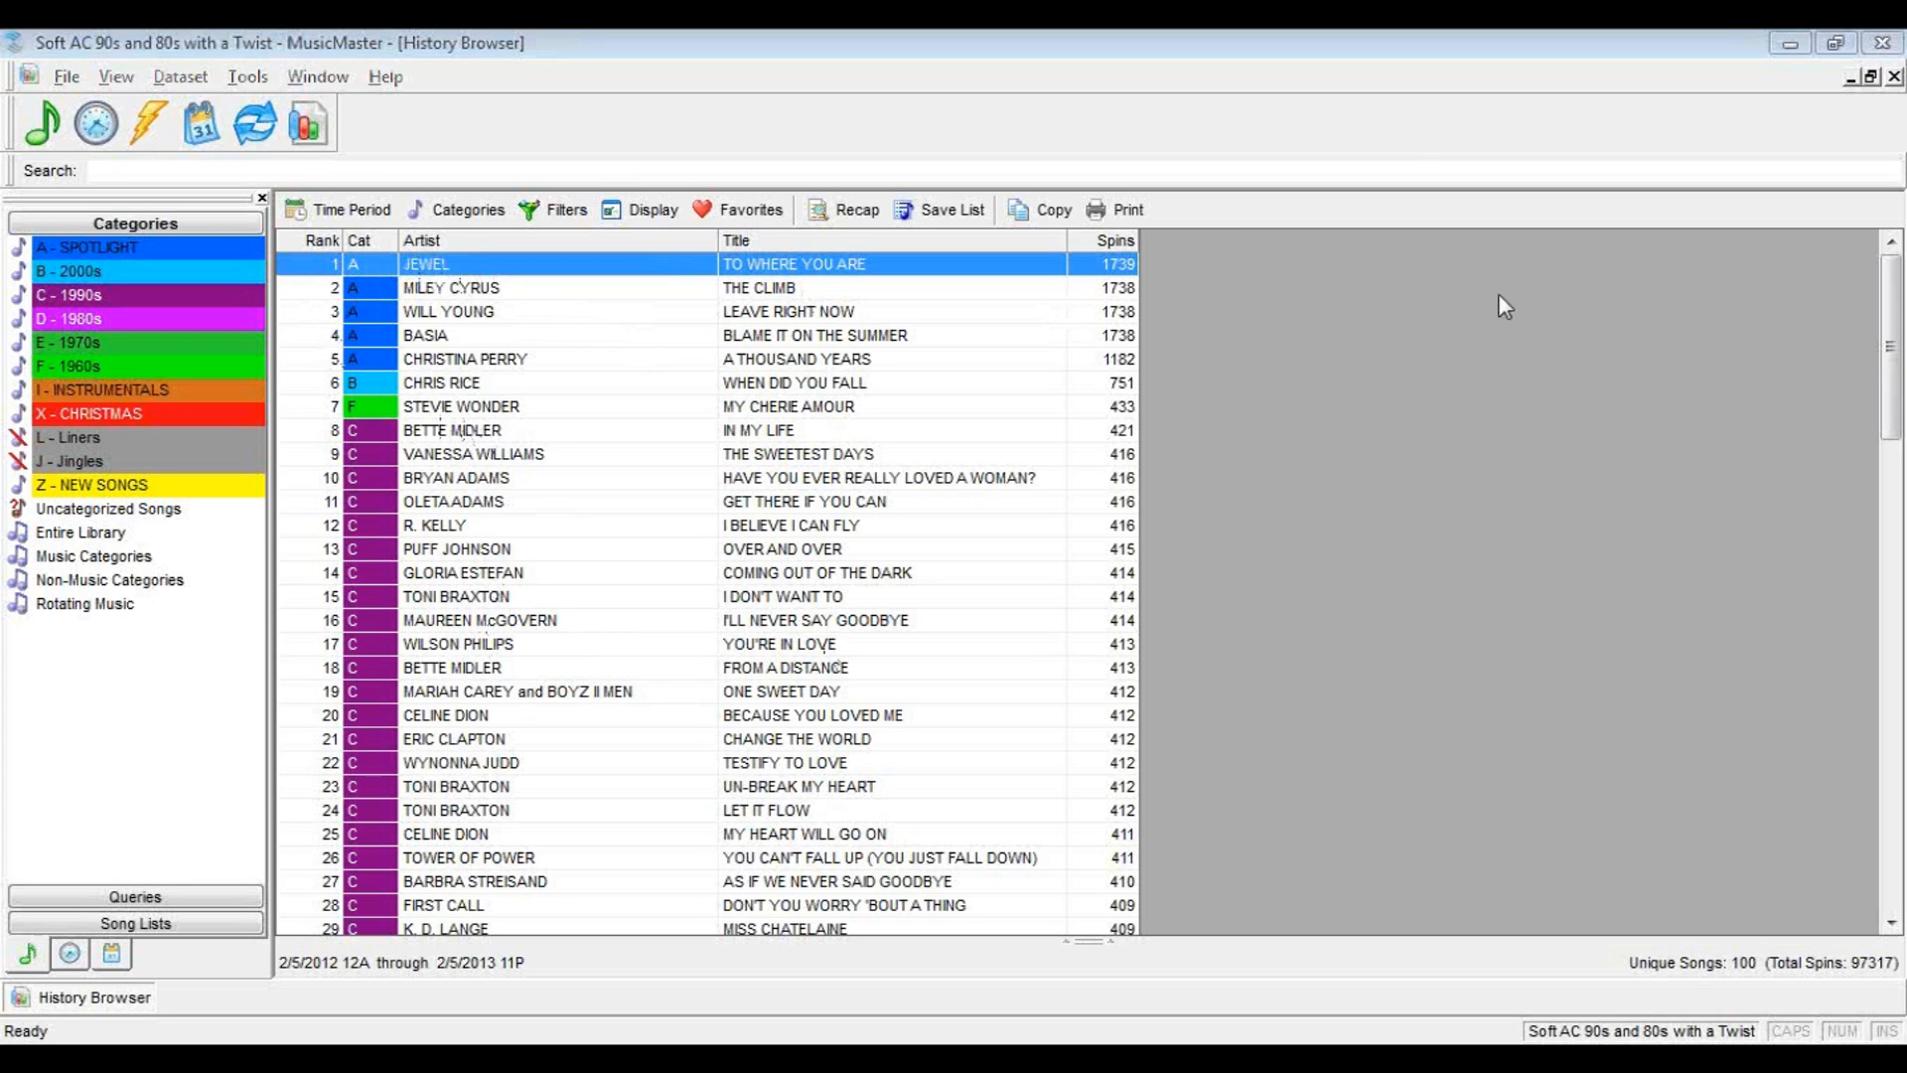
Review the ranked report down to its last song and save the results as a new song list named Top 100
click(1588, 521)
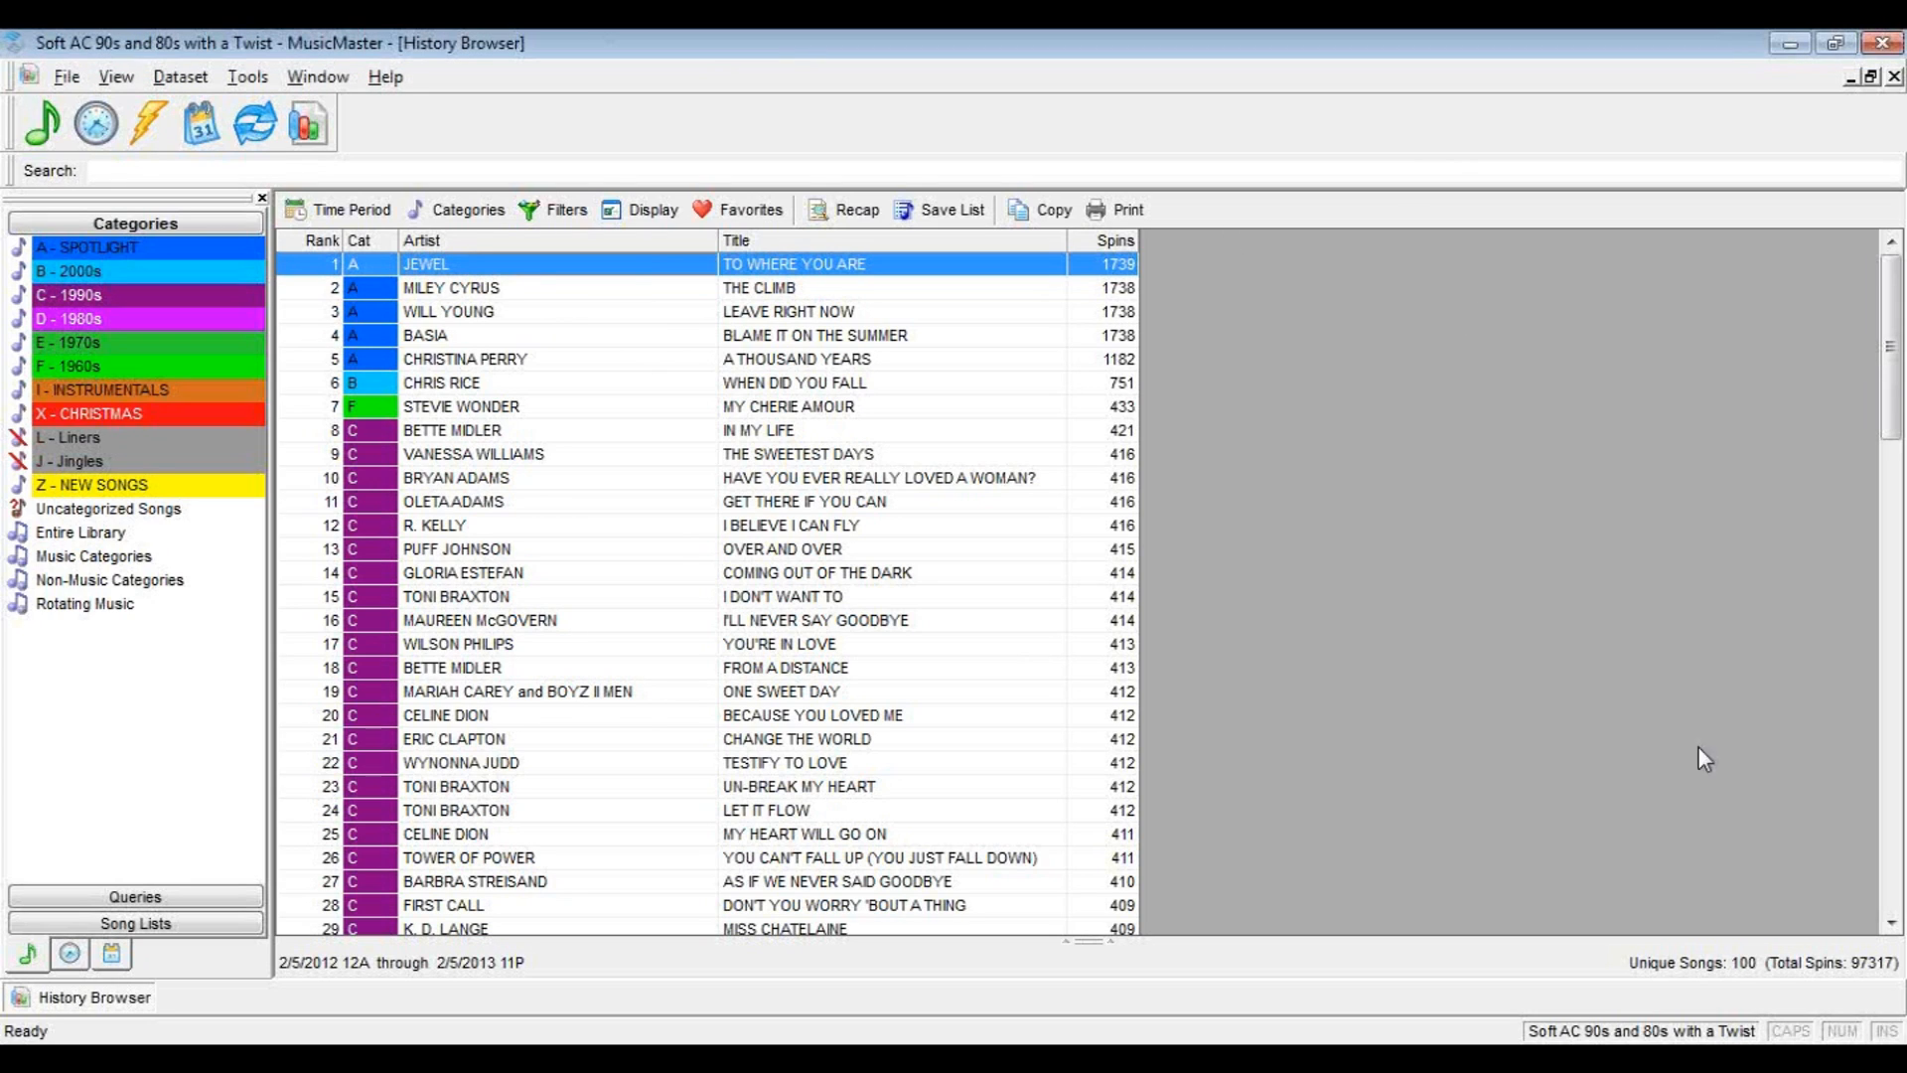
click(1890, 922)
drag(1890, 922, 1890, 922)
drag(1897, 676, 1899, 933)
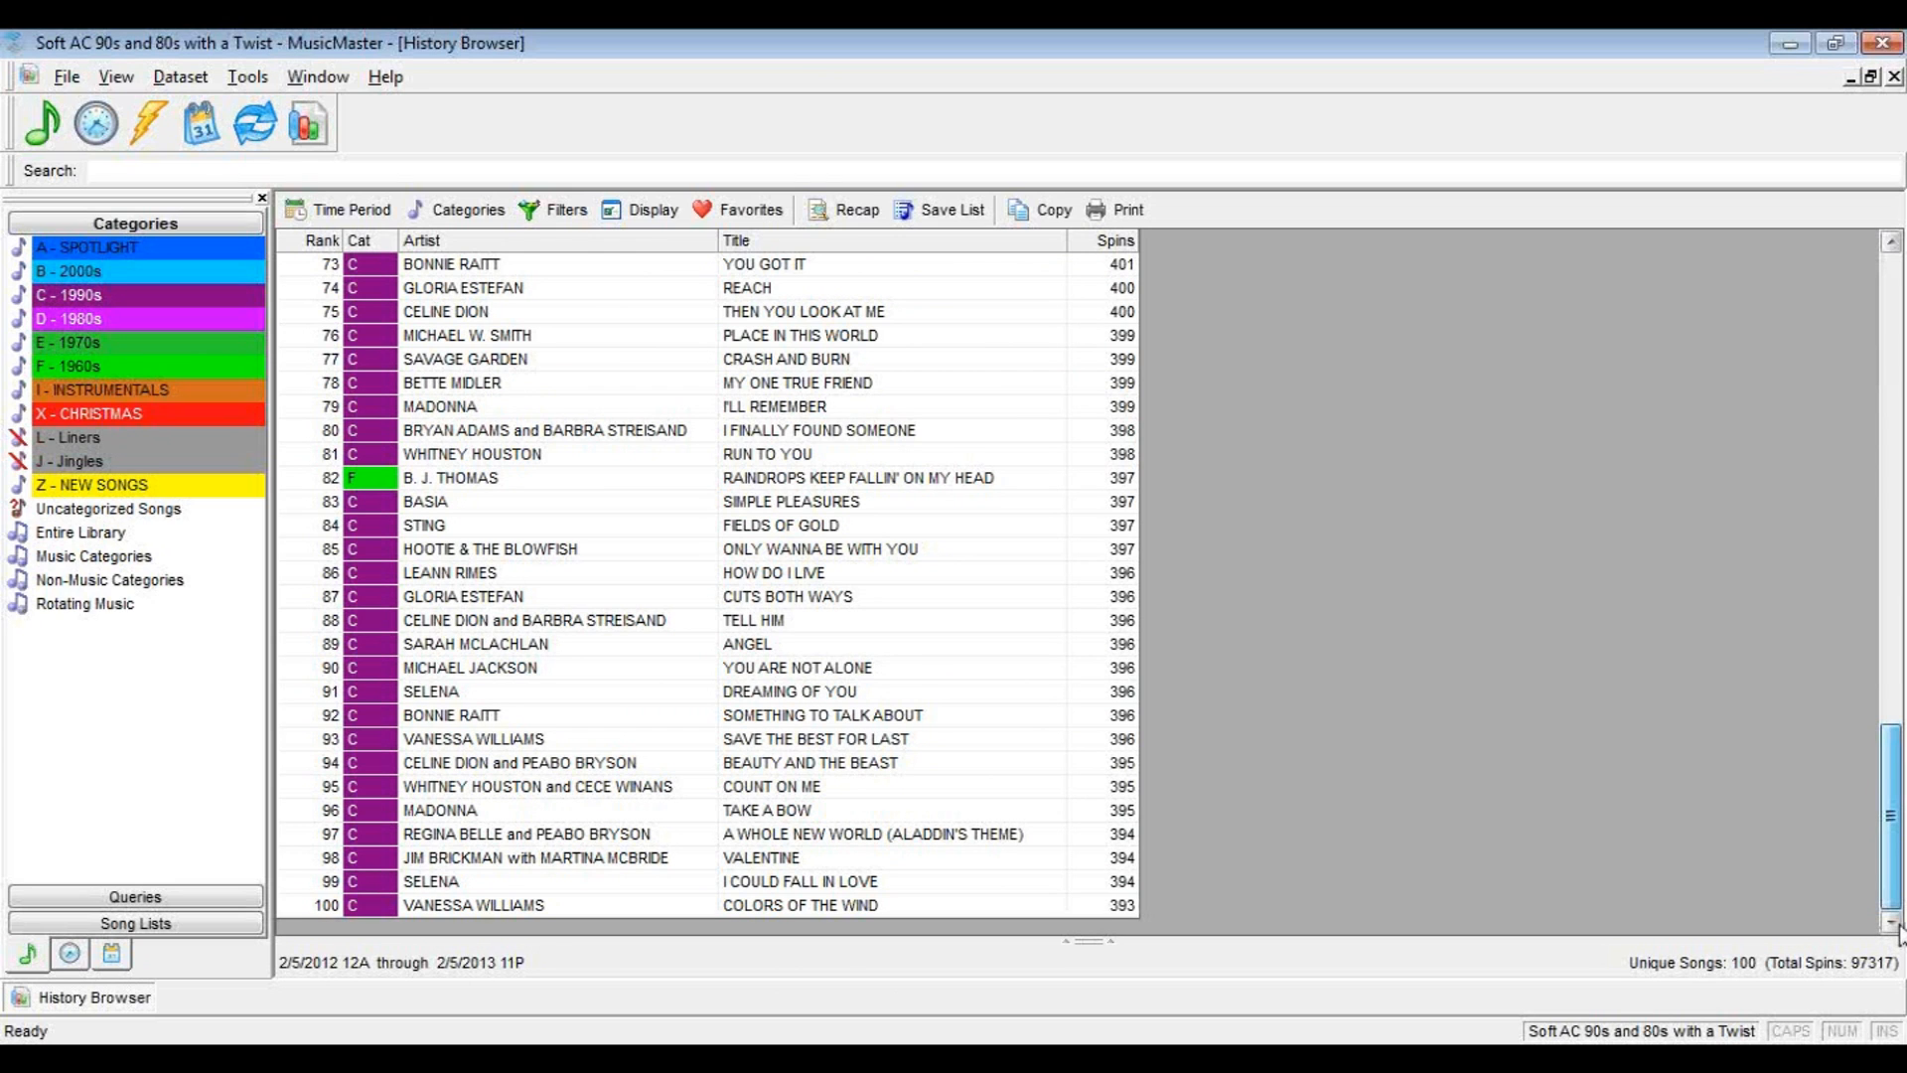
drag(1891, 814, 1785, 313)
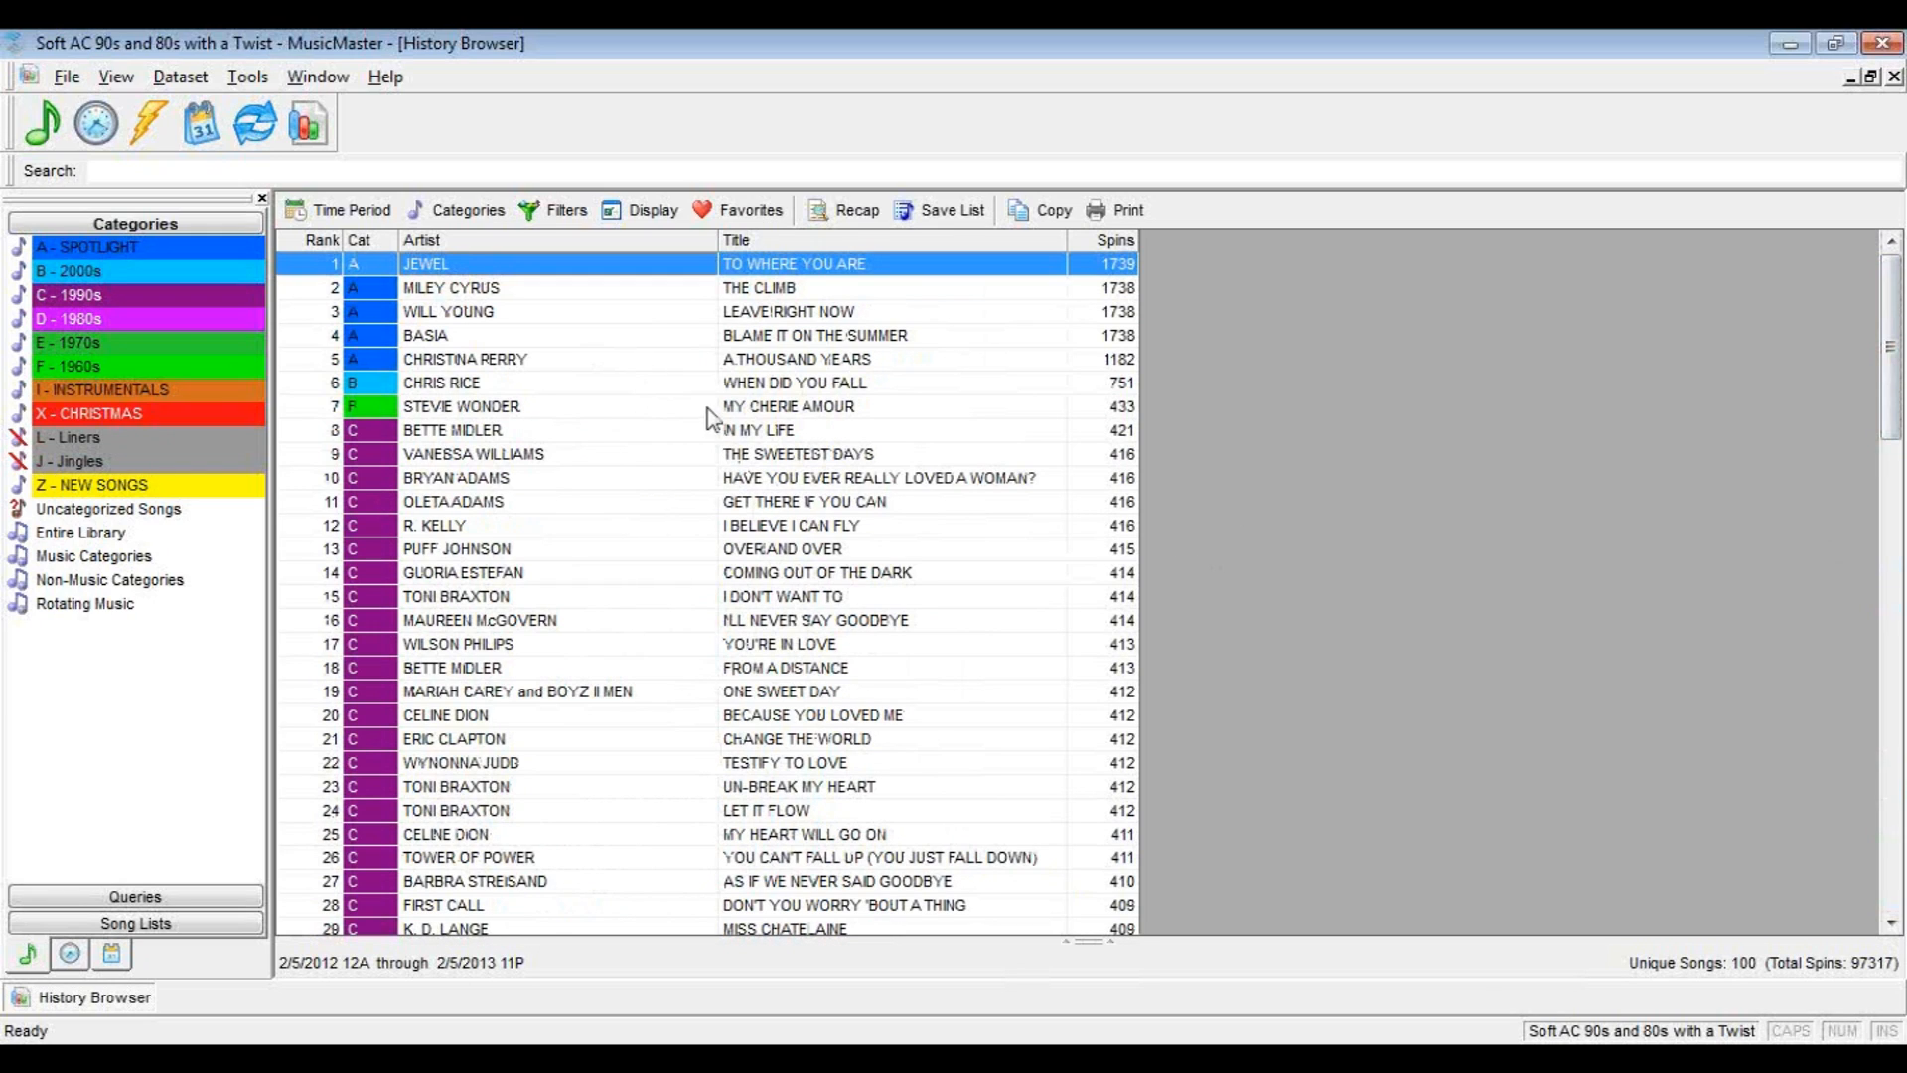
click(945, 212)
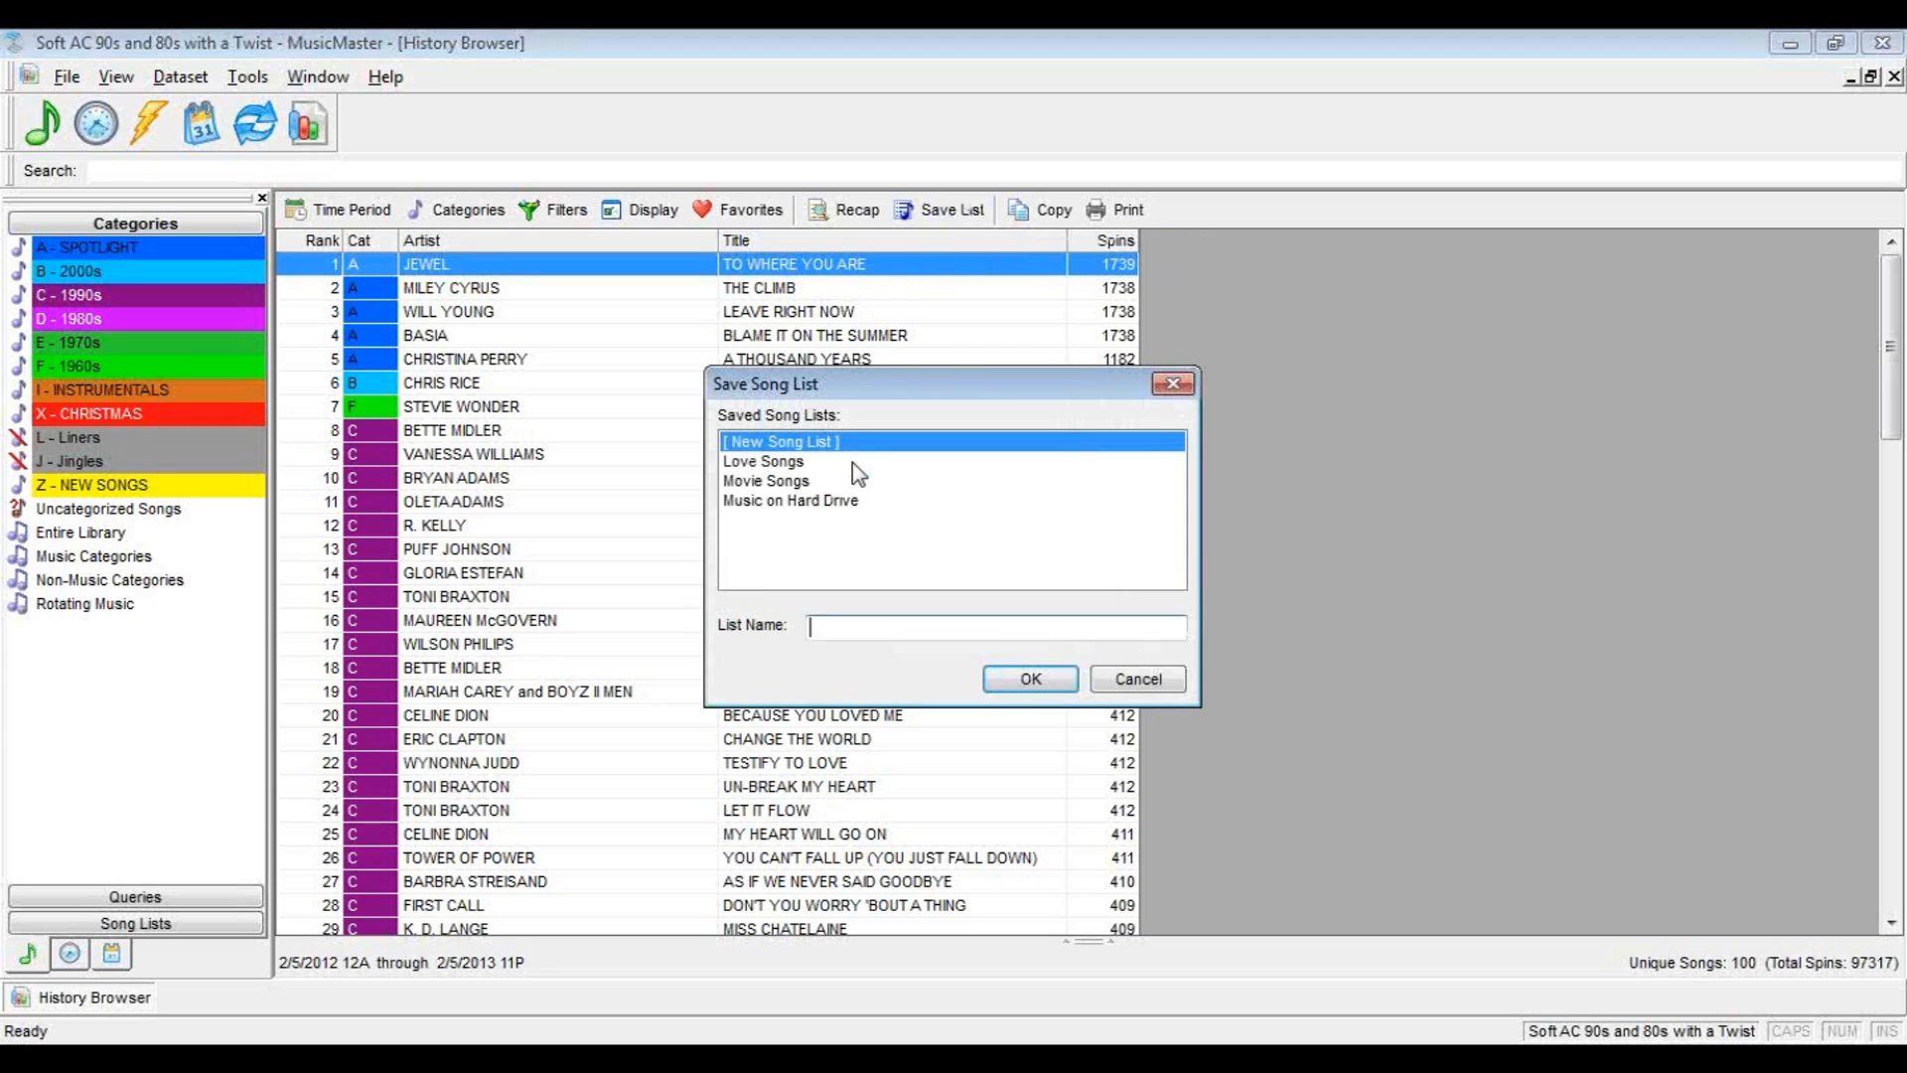
text(Top 100)
click(1046, 679)
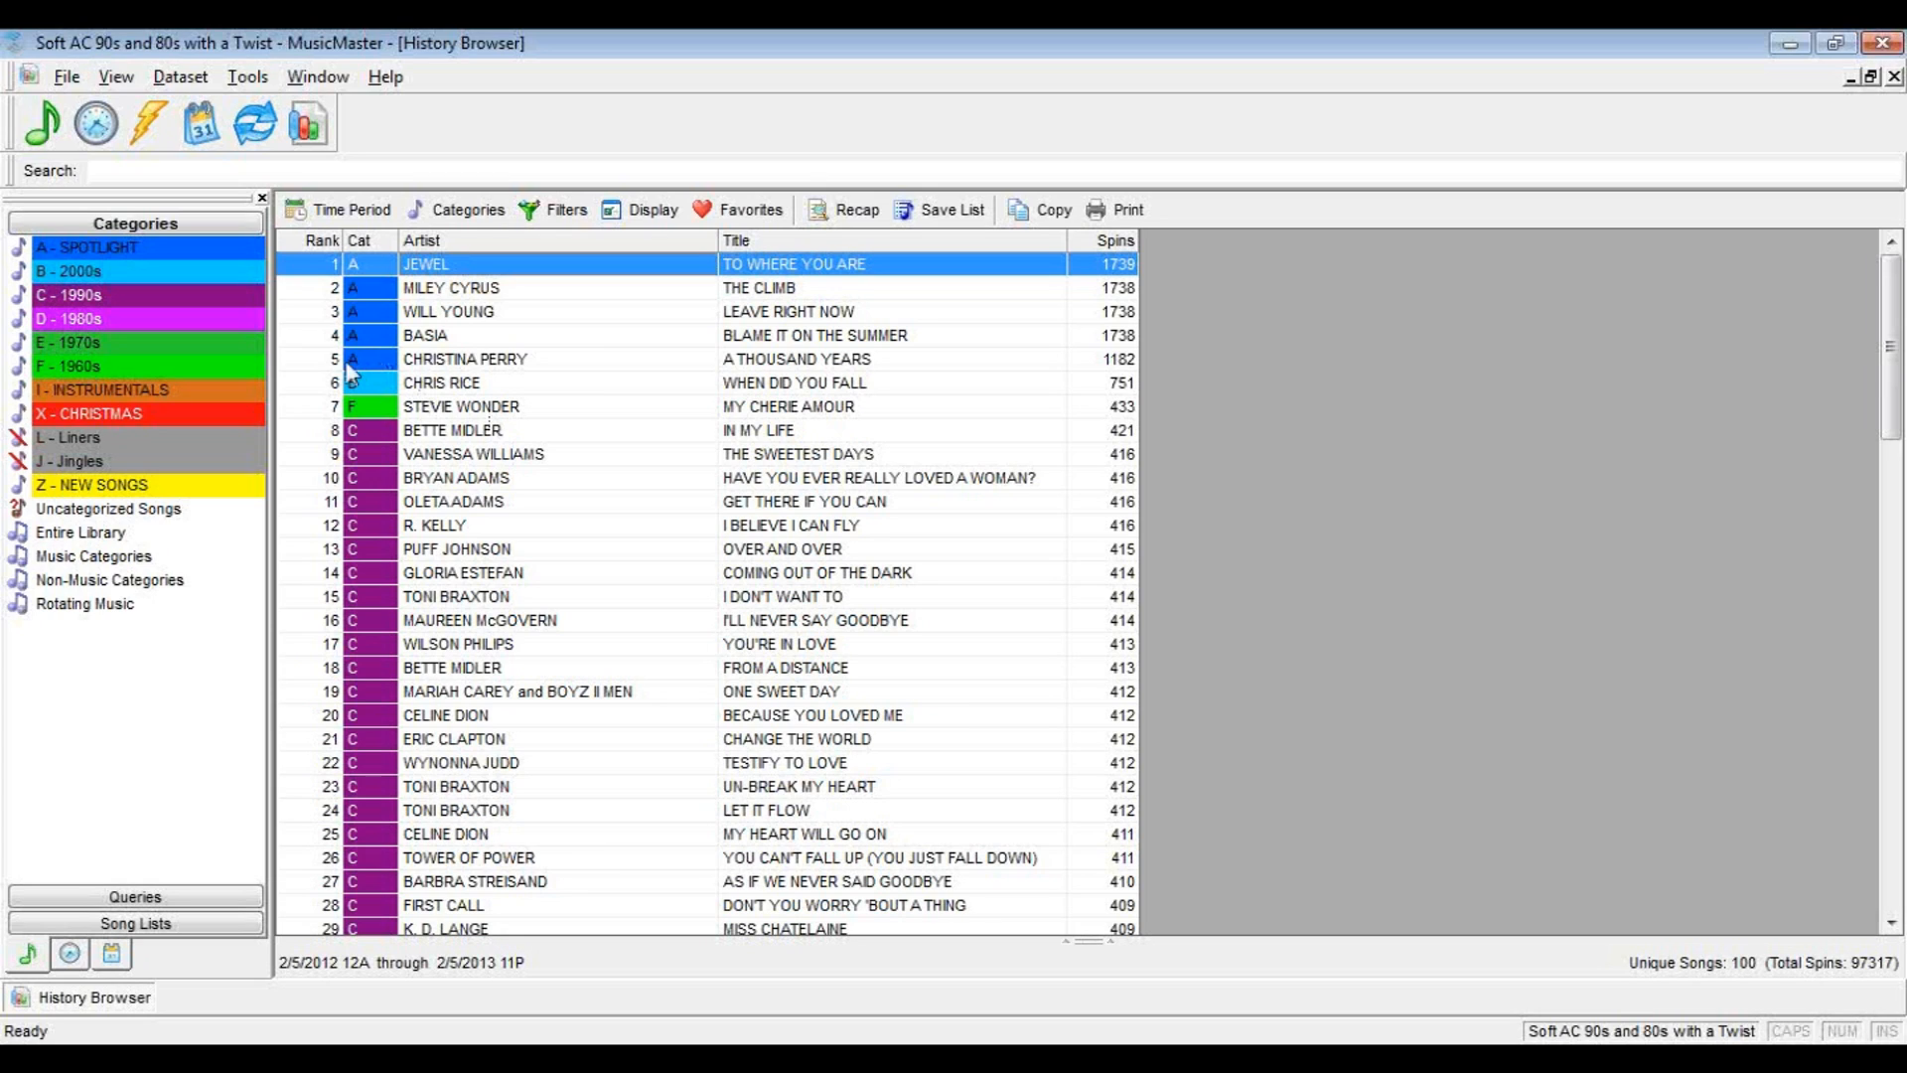
Open the Song List Editor and load the saved Top 100 song list
click(180, 80)
mouse_move(193, 110)
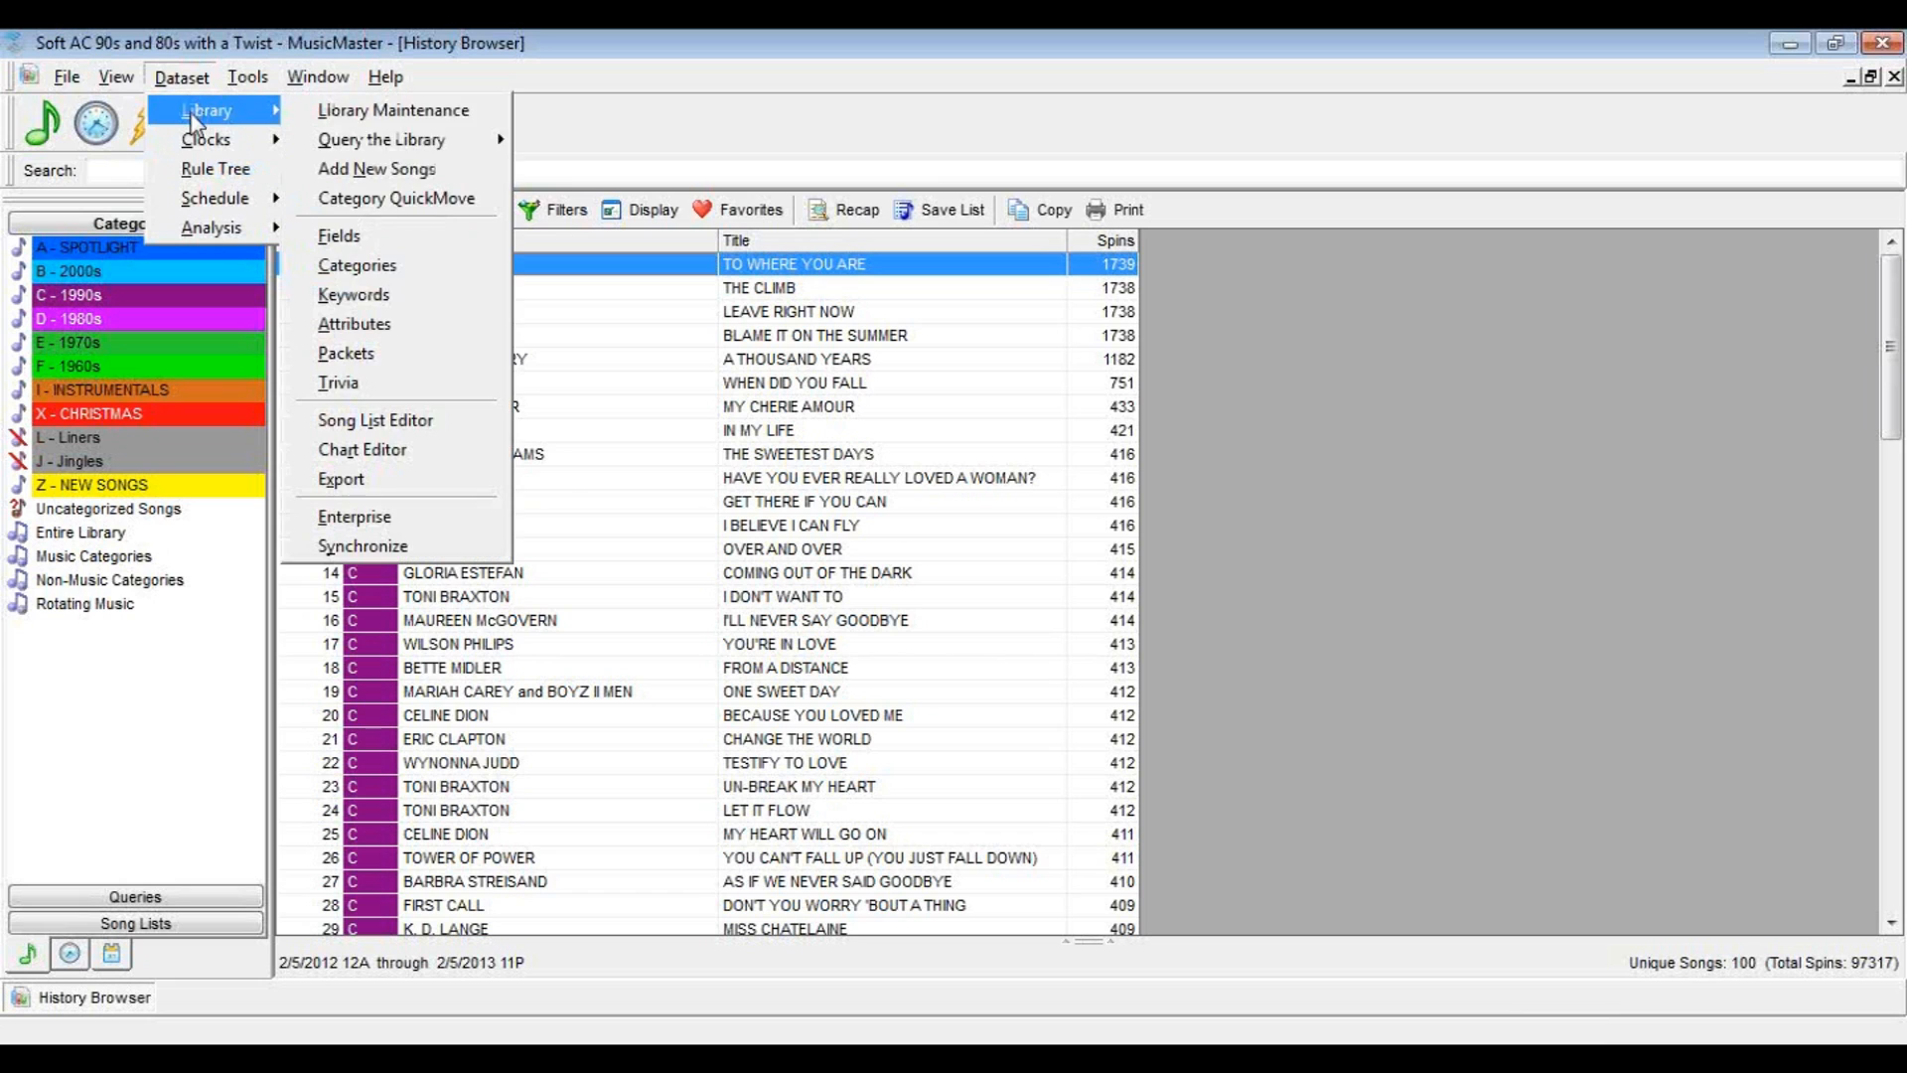
click(375, 420)
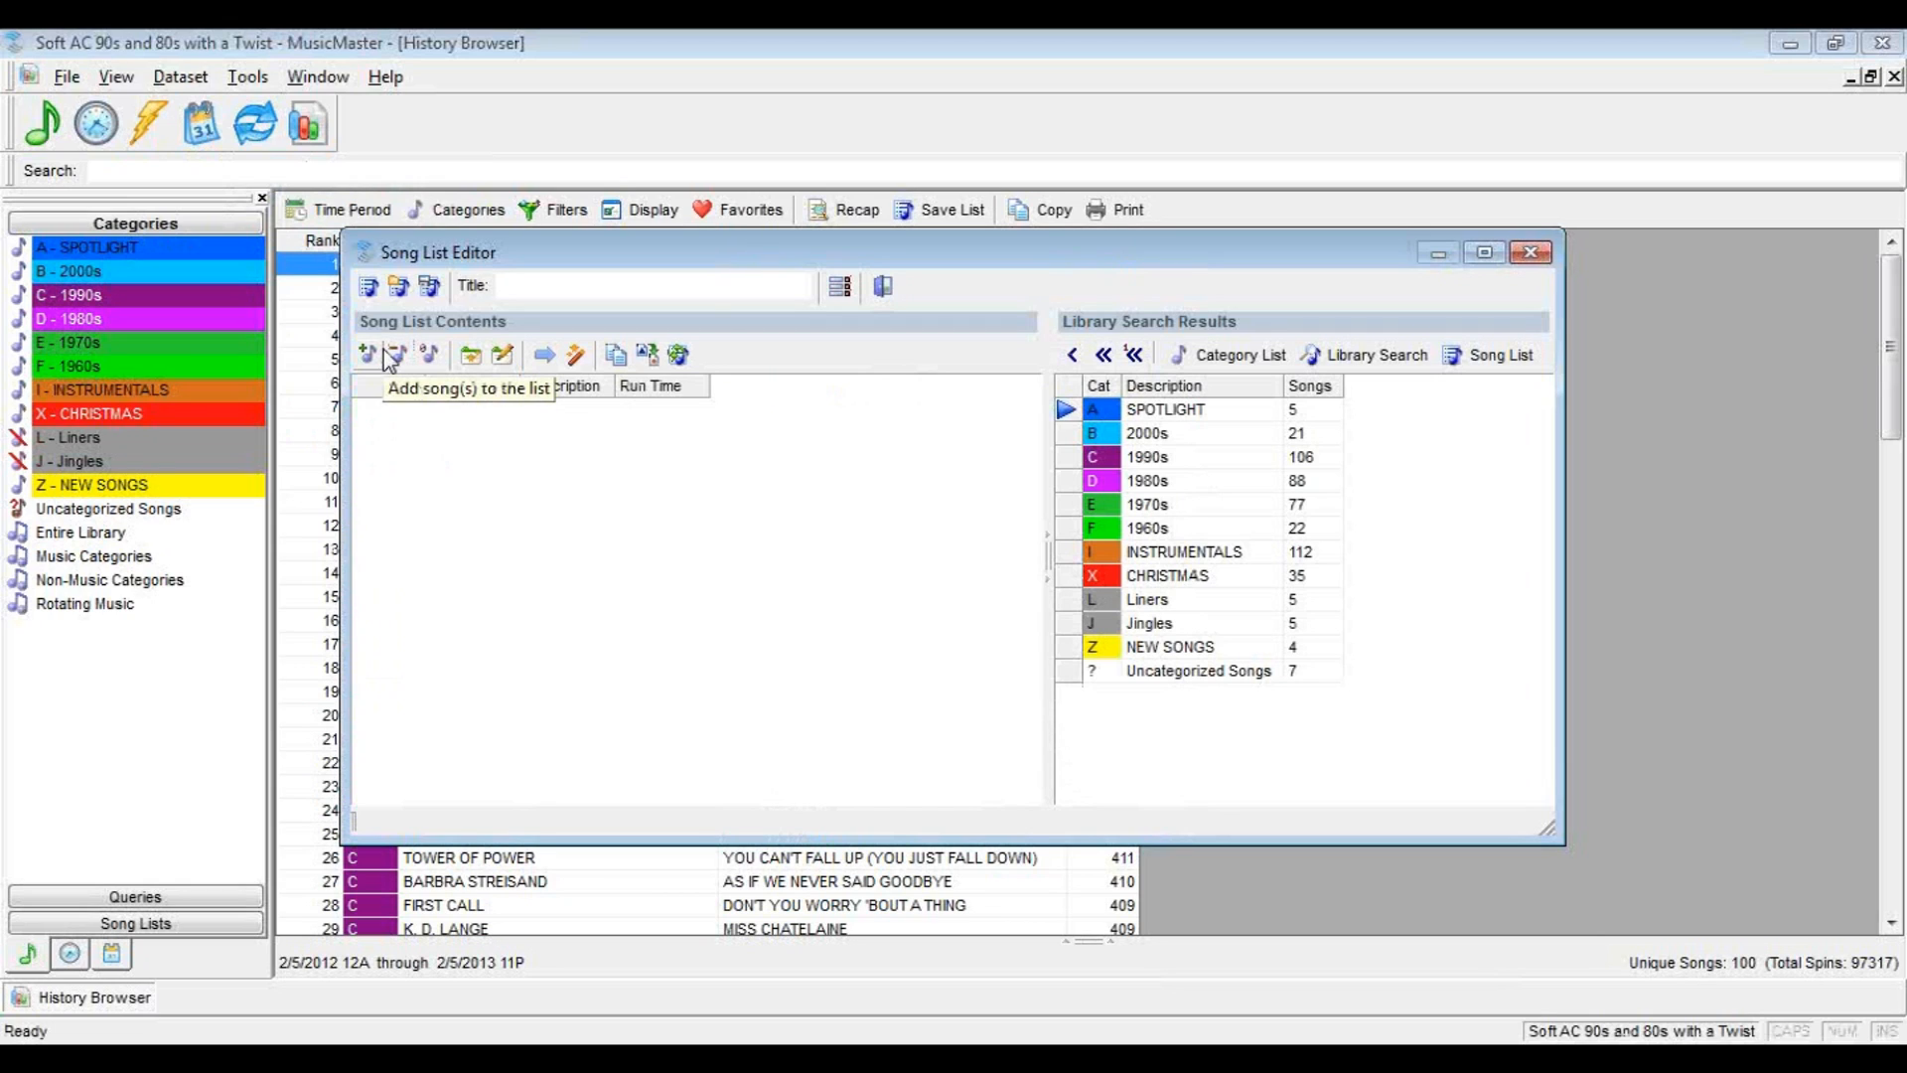
click(400, 289)
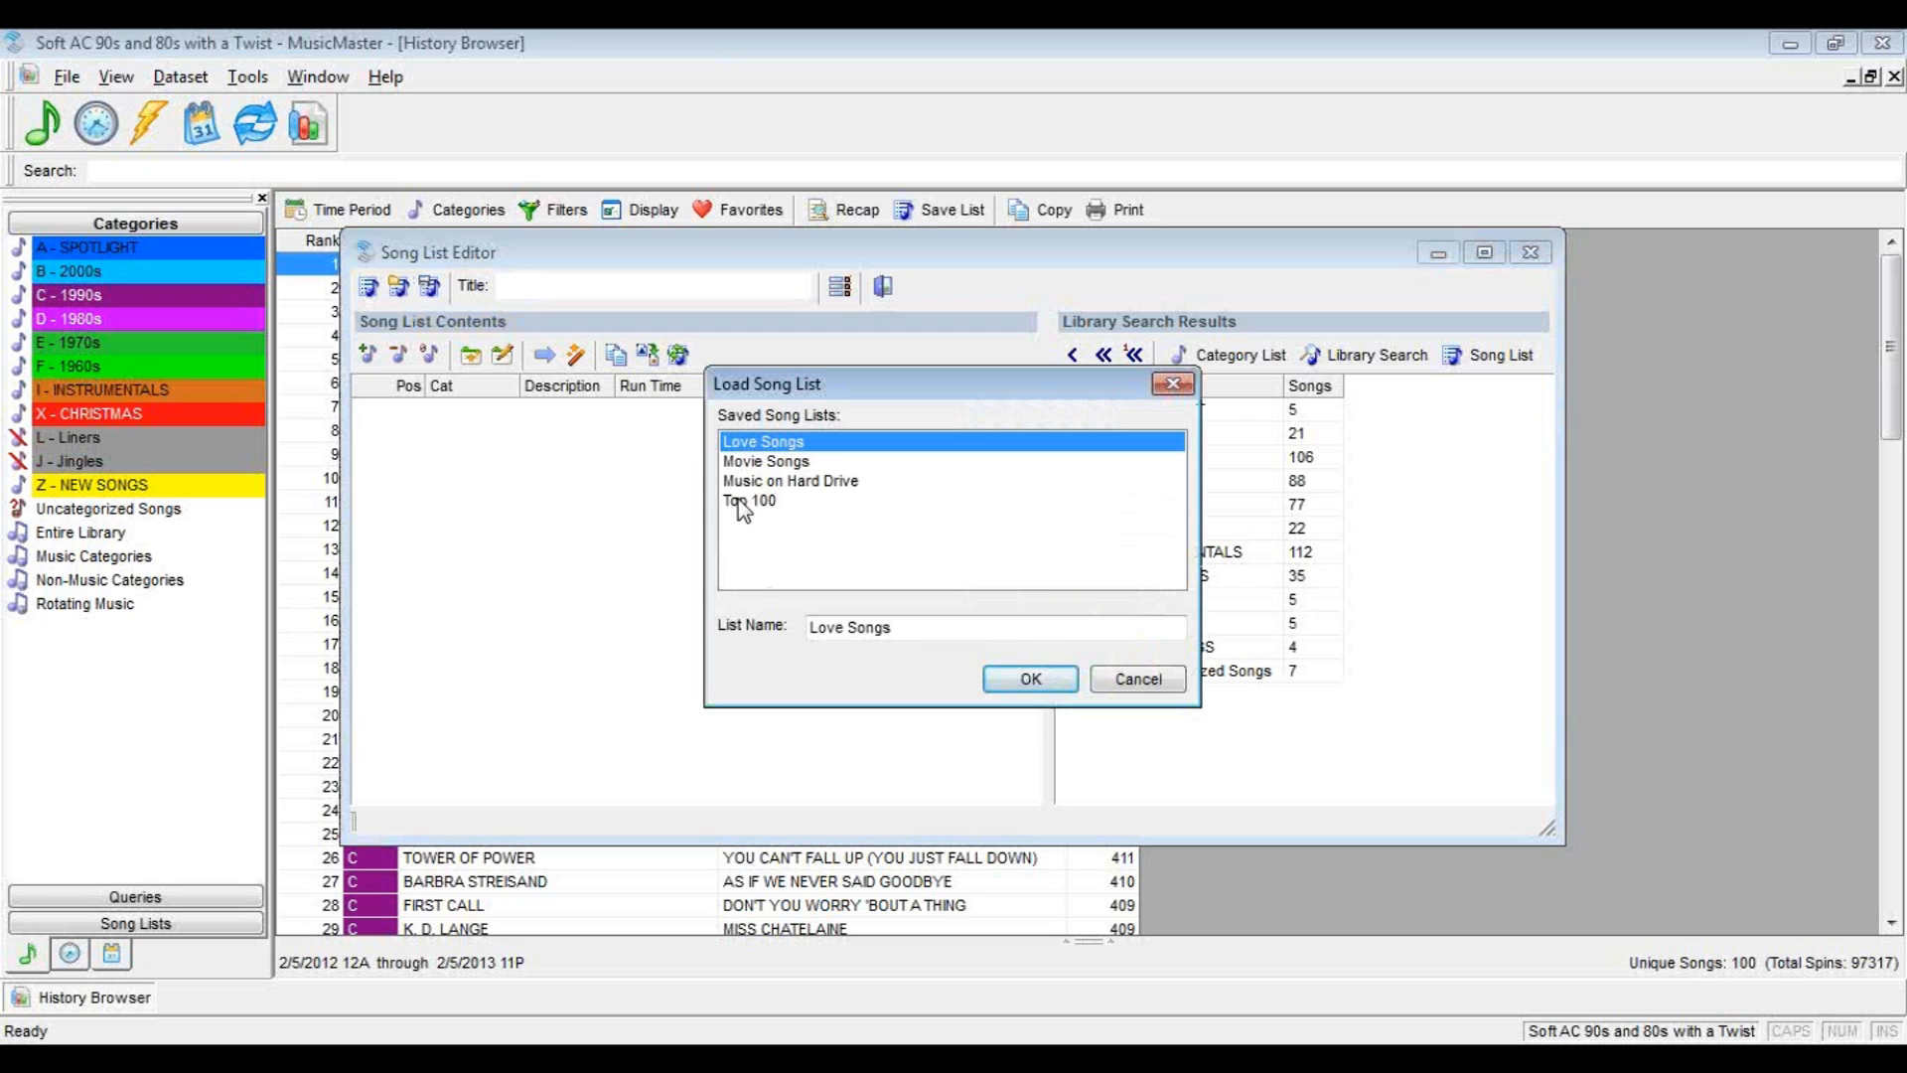
click(747, 500)
click(1030, 678)
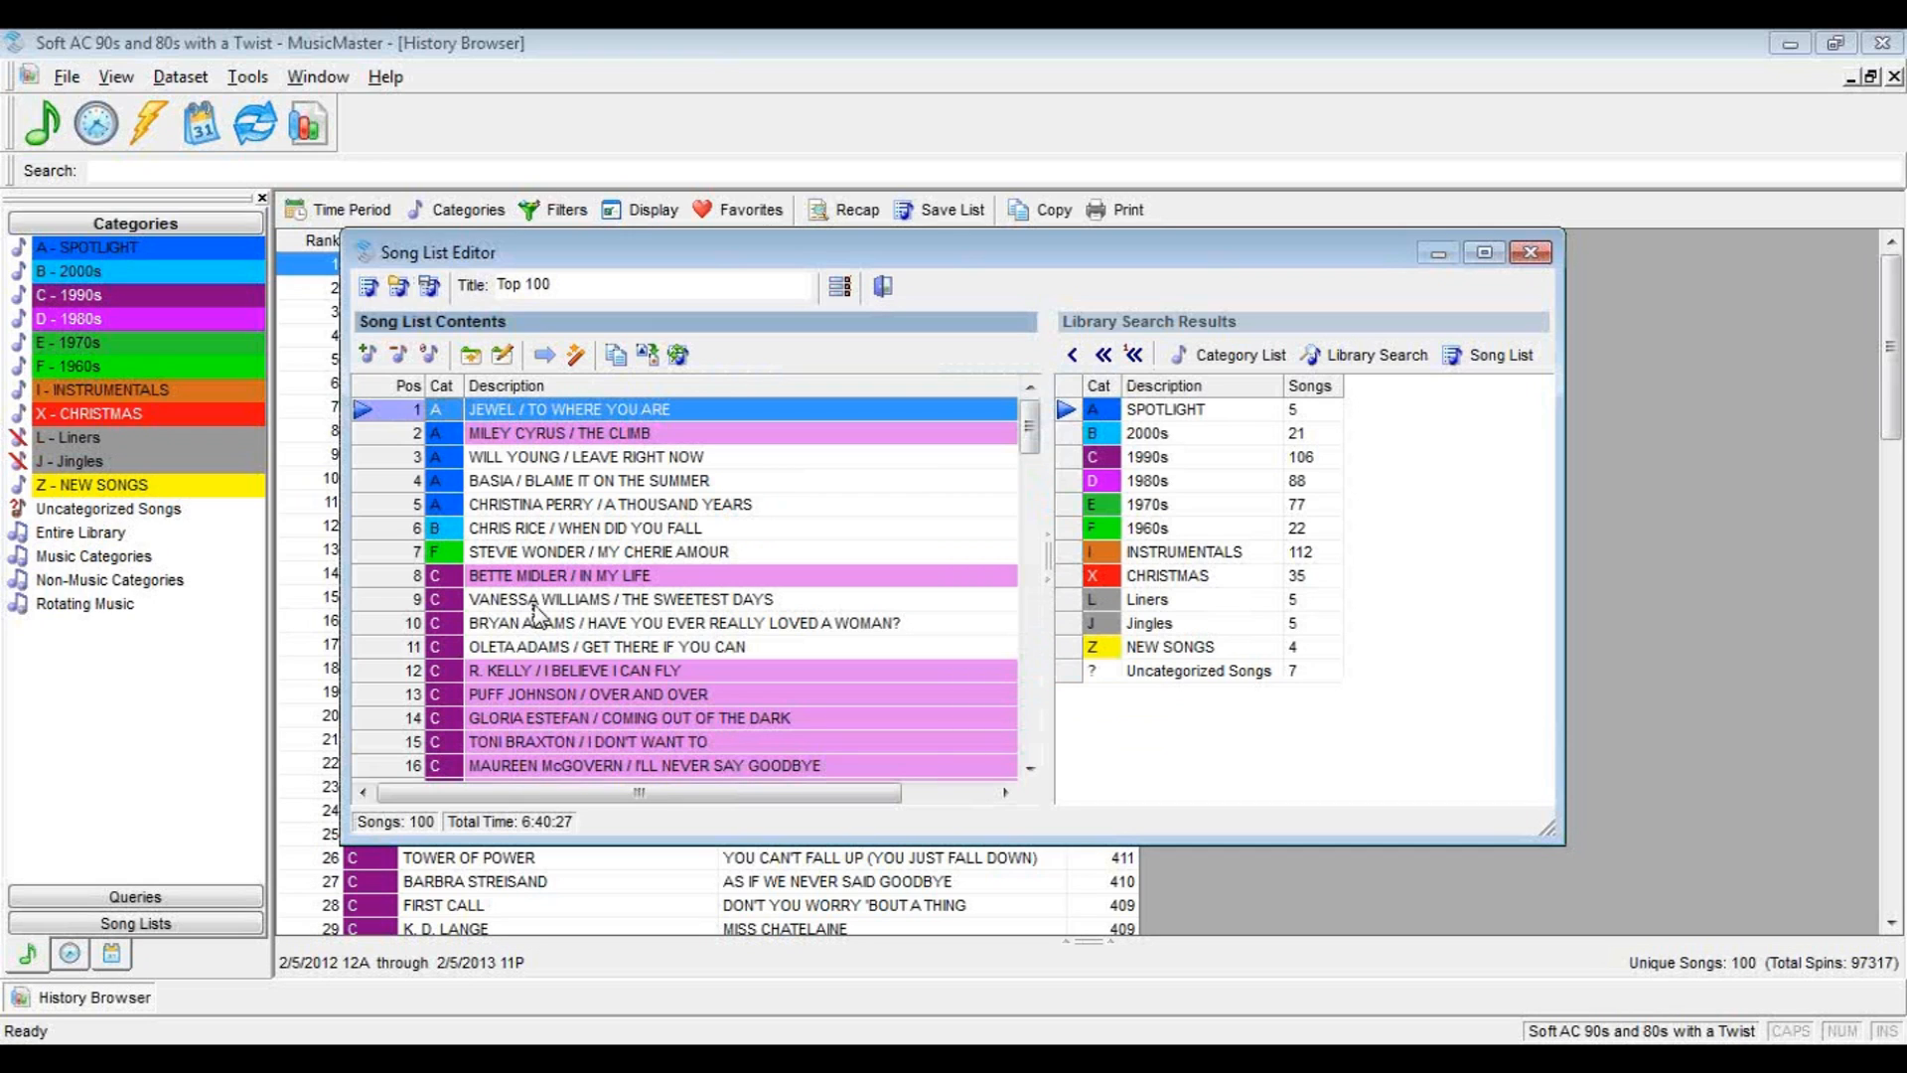
Move The Sweetest Days to position 13 and My Cherie Amour to position 10 in the song list
drag(536, 610, 378, 715)
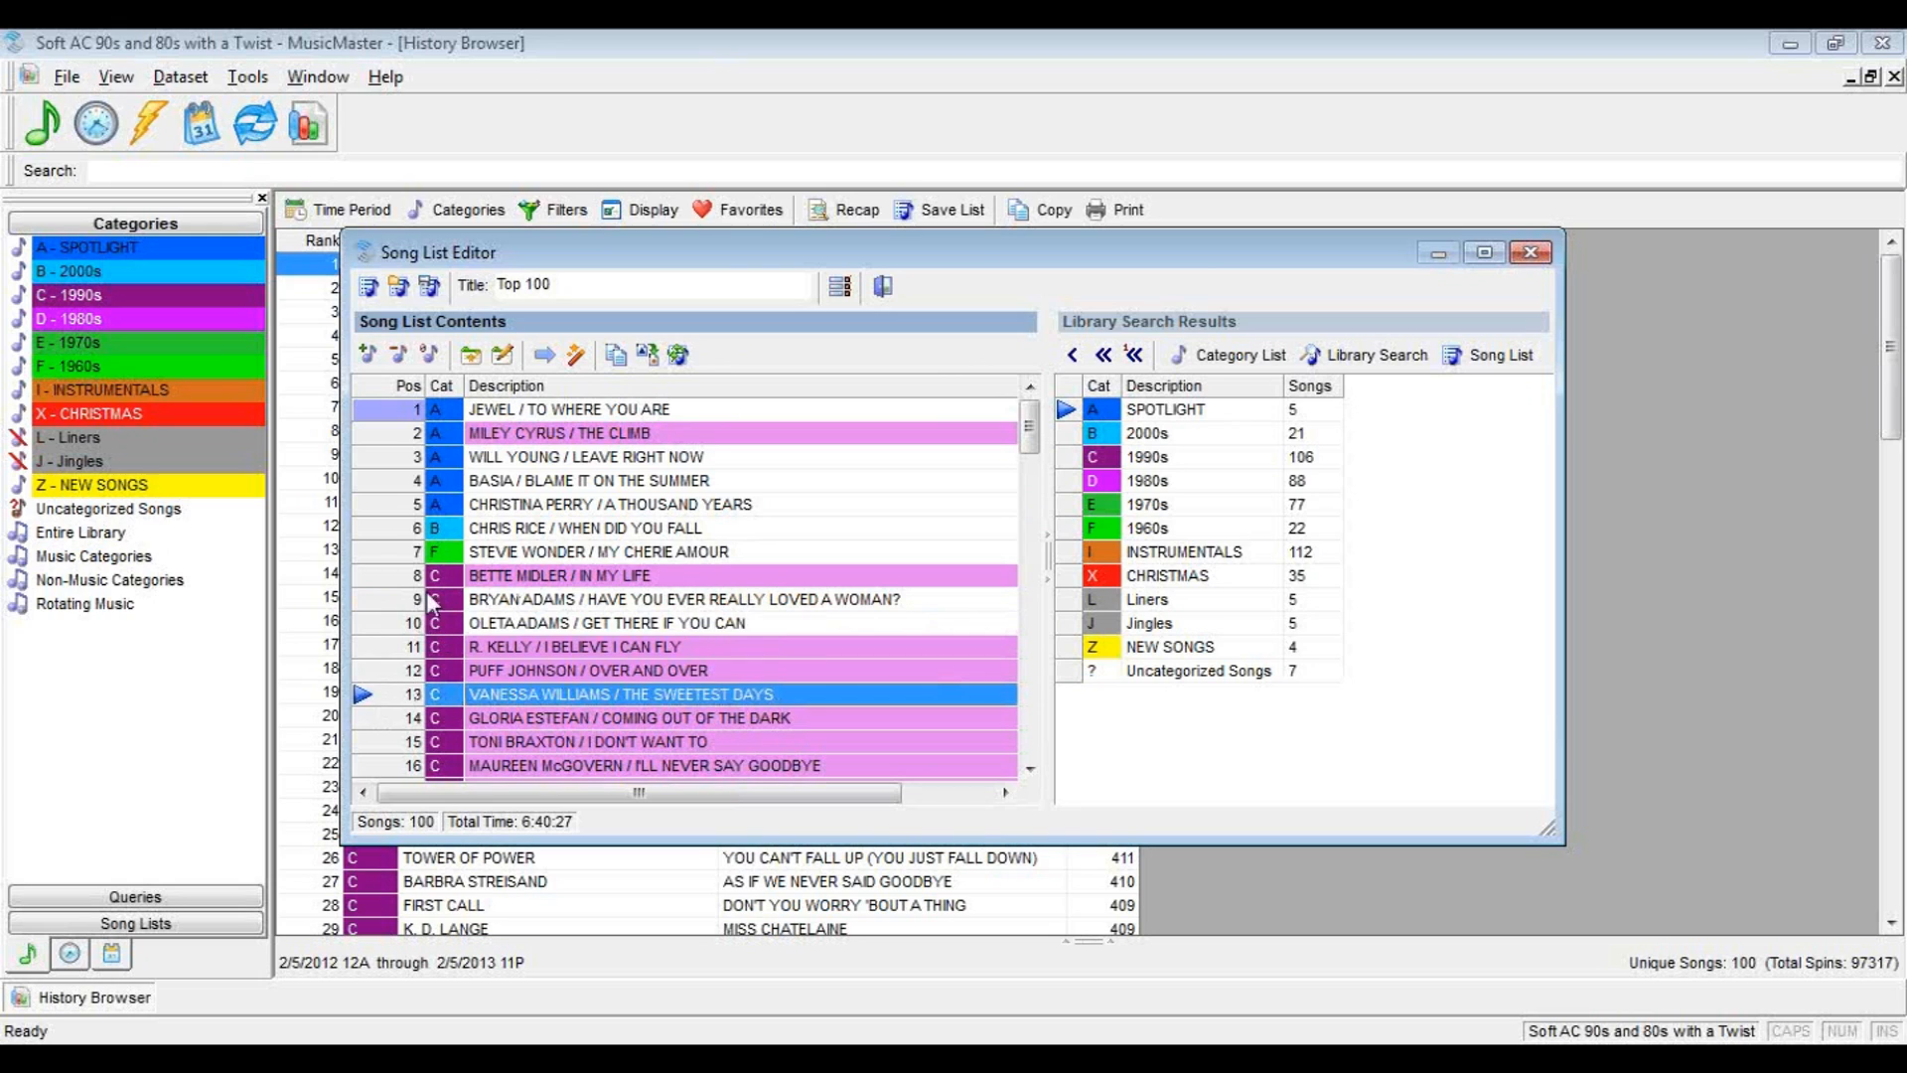
click(362, 552)
drag(358, 557, 384, 637)
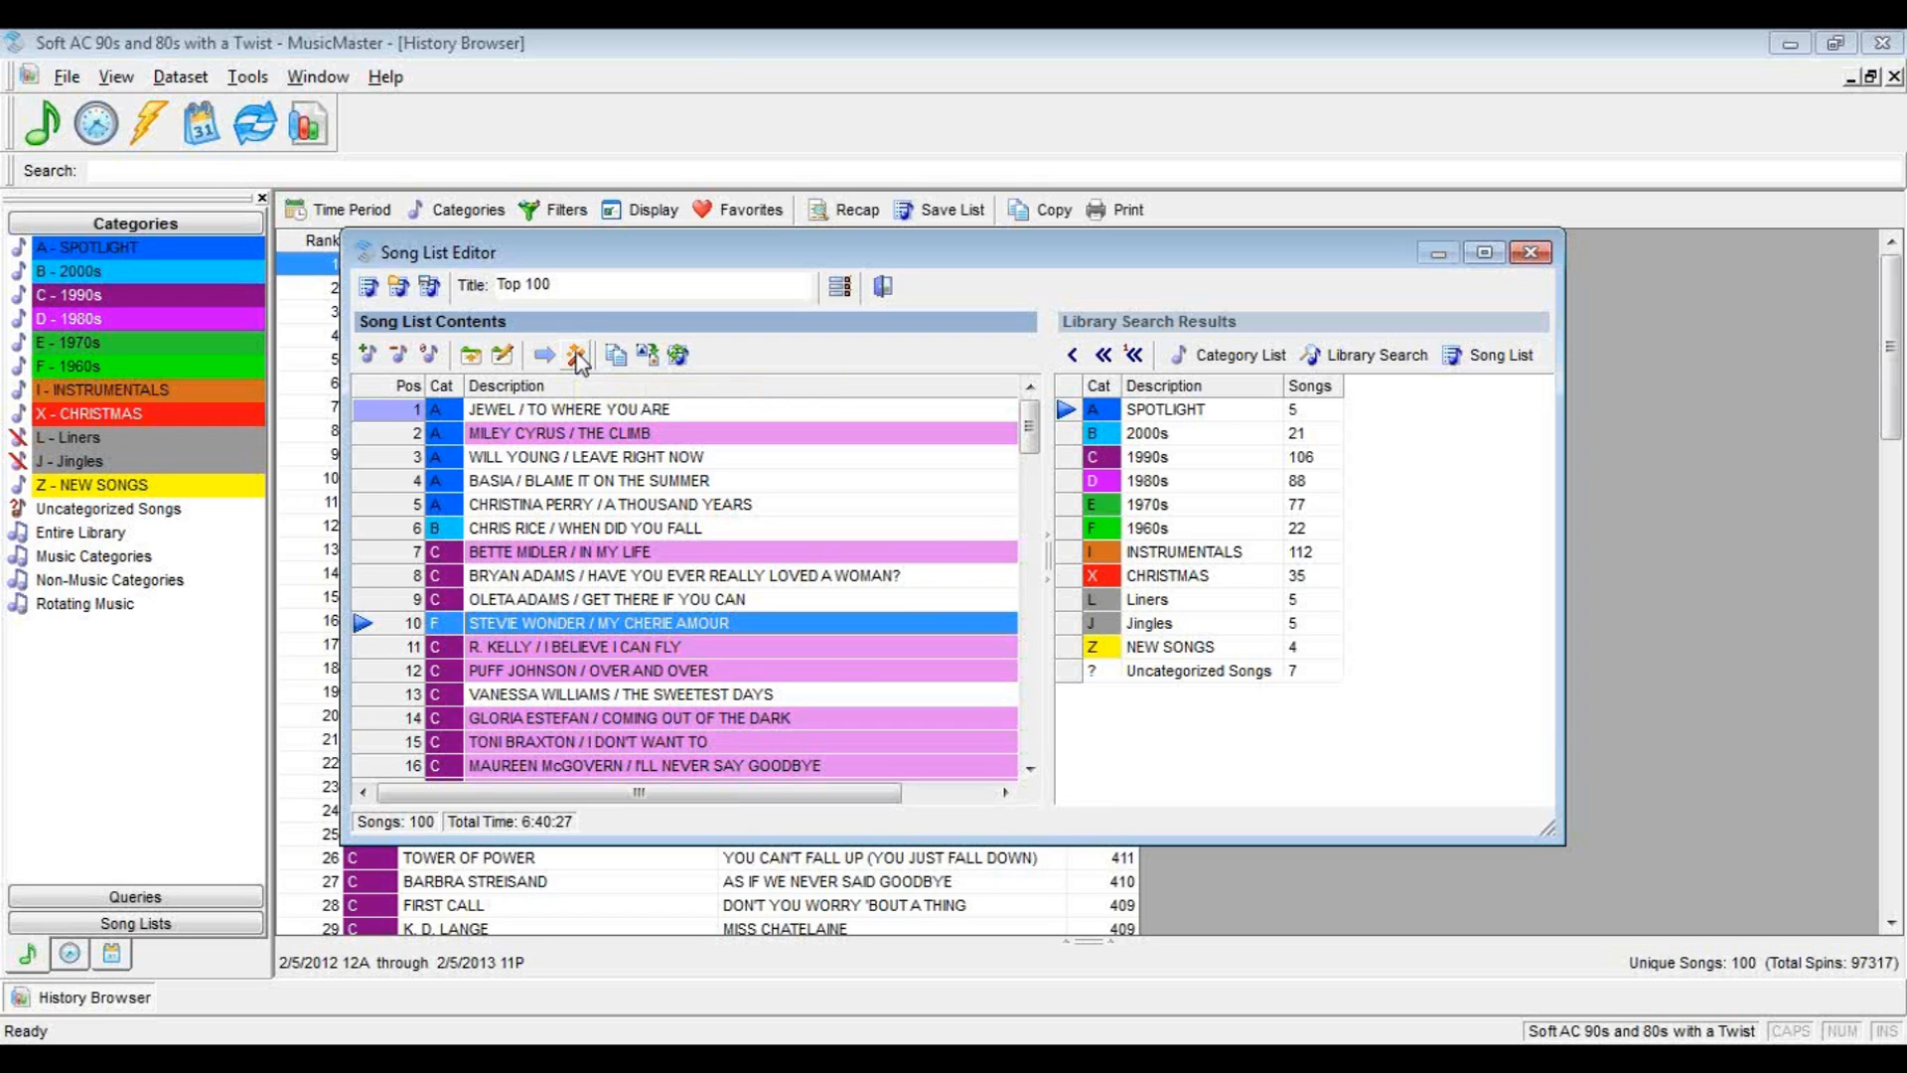
Rearrange the Top 100 song list with the Reverse Order arrangement function
click(525, 411)
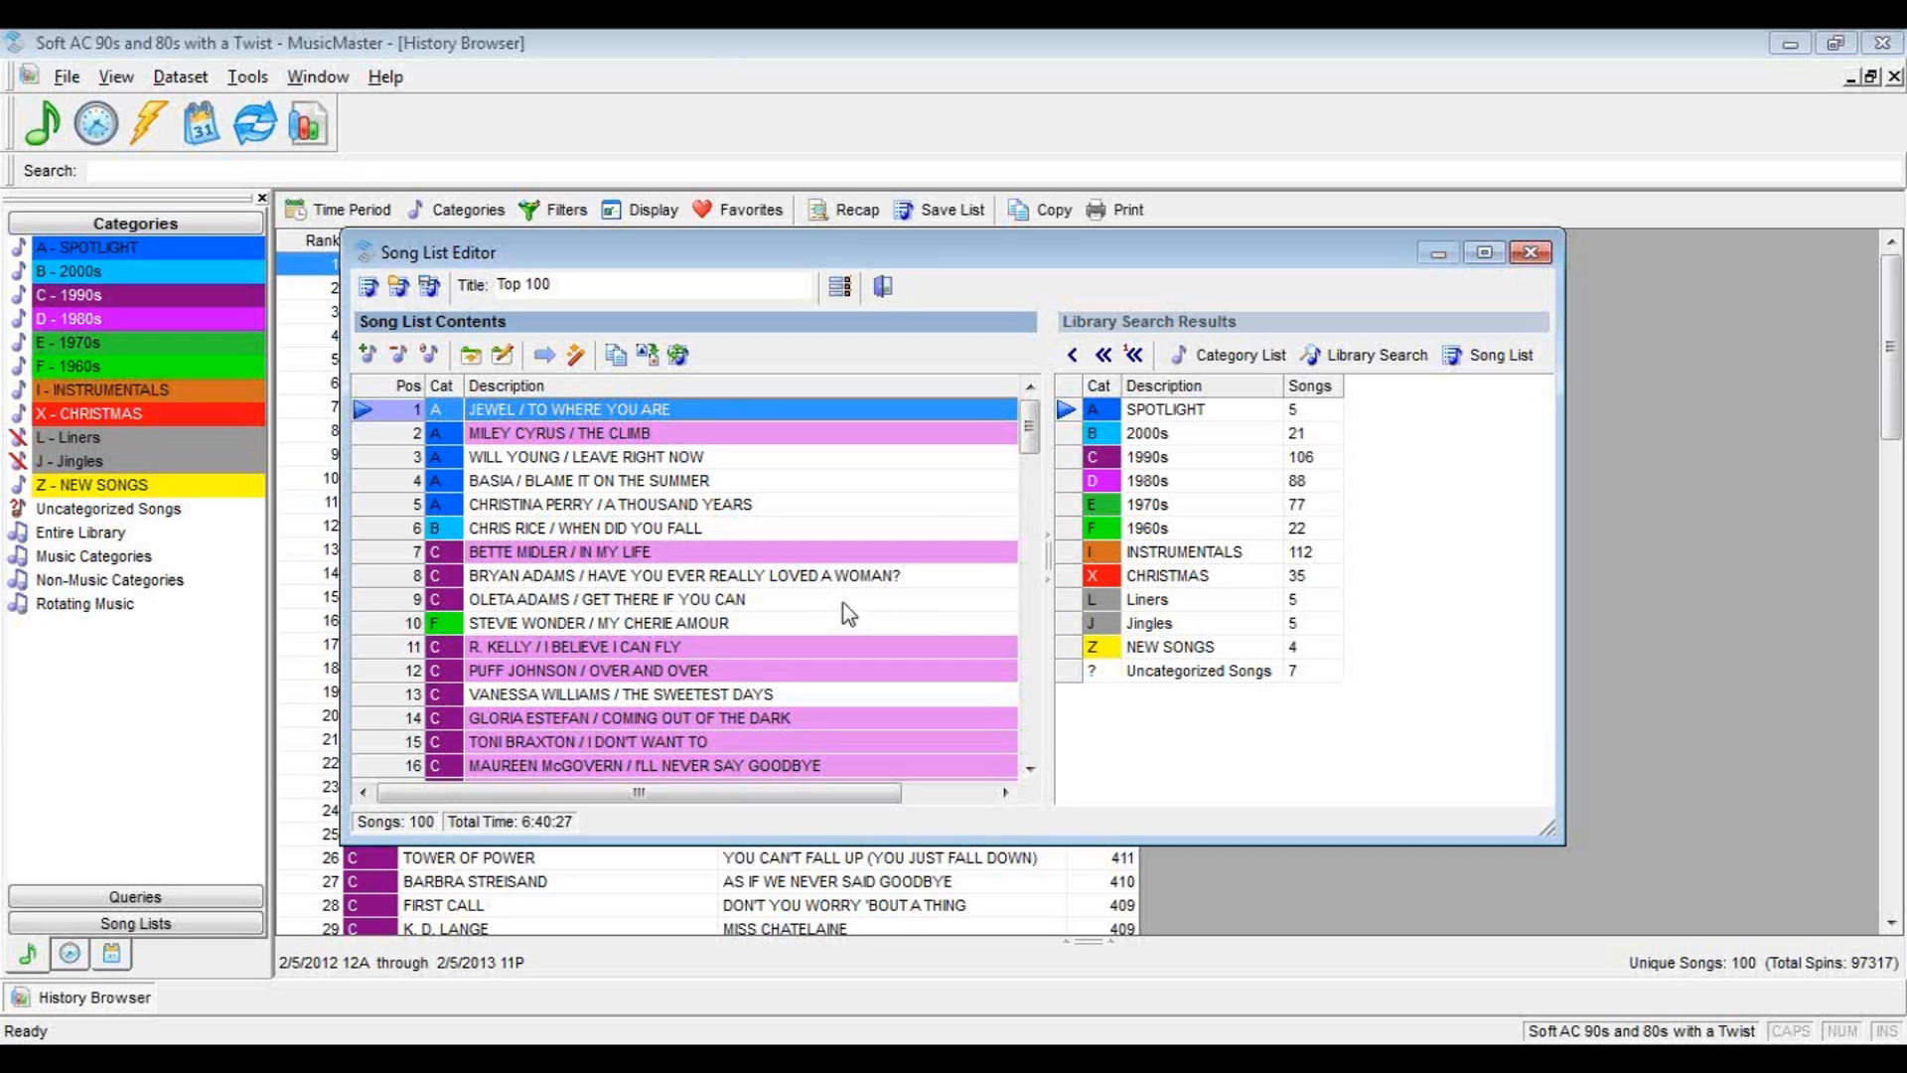
click(576, 357)
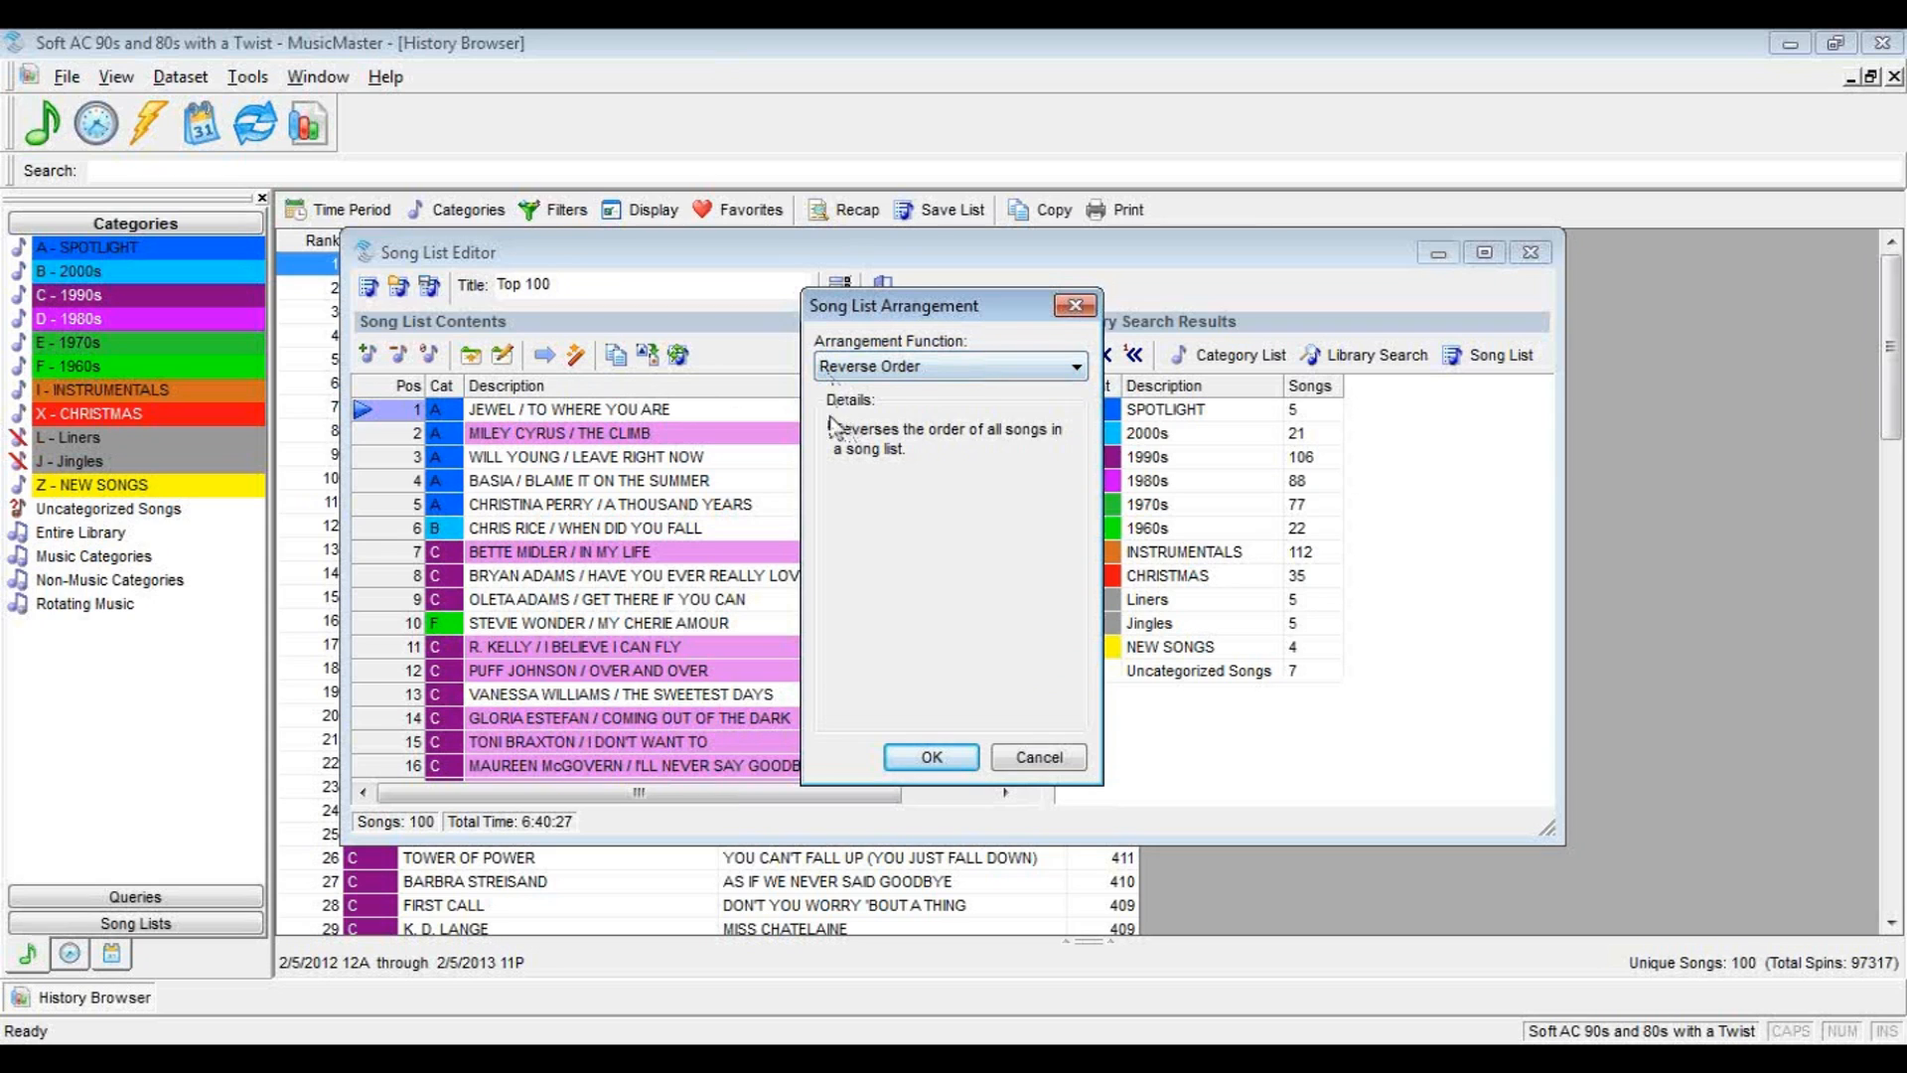
click(850, 369)
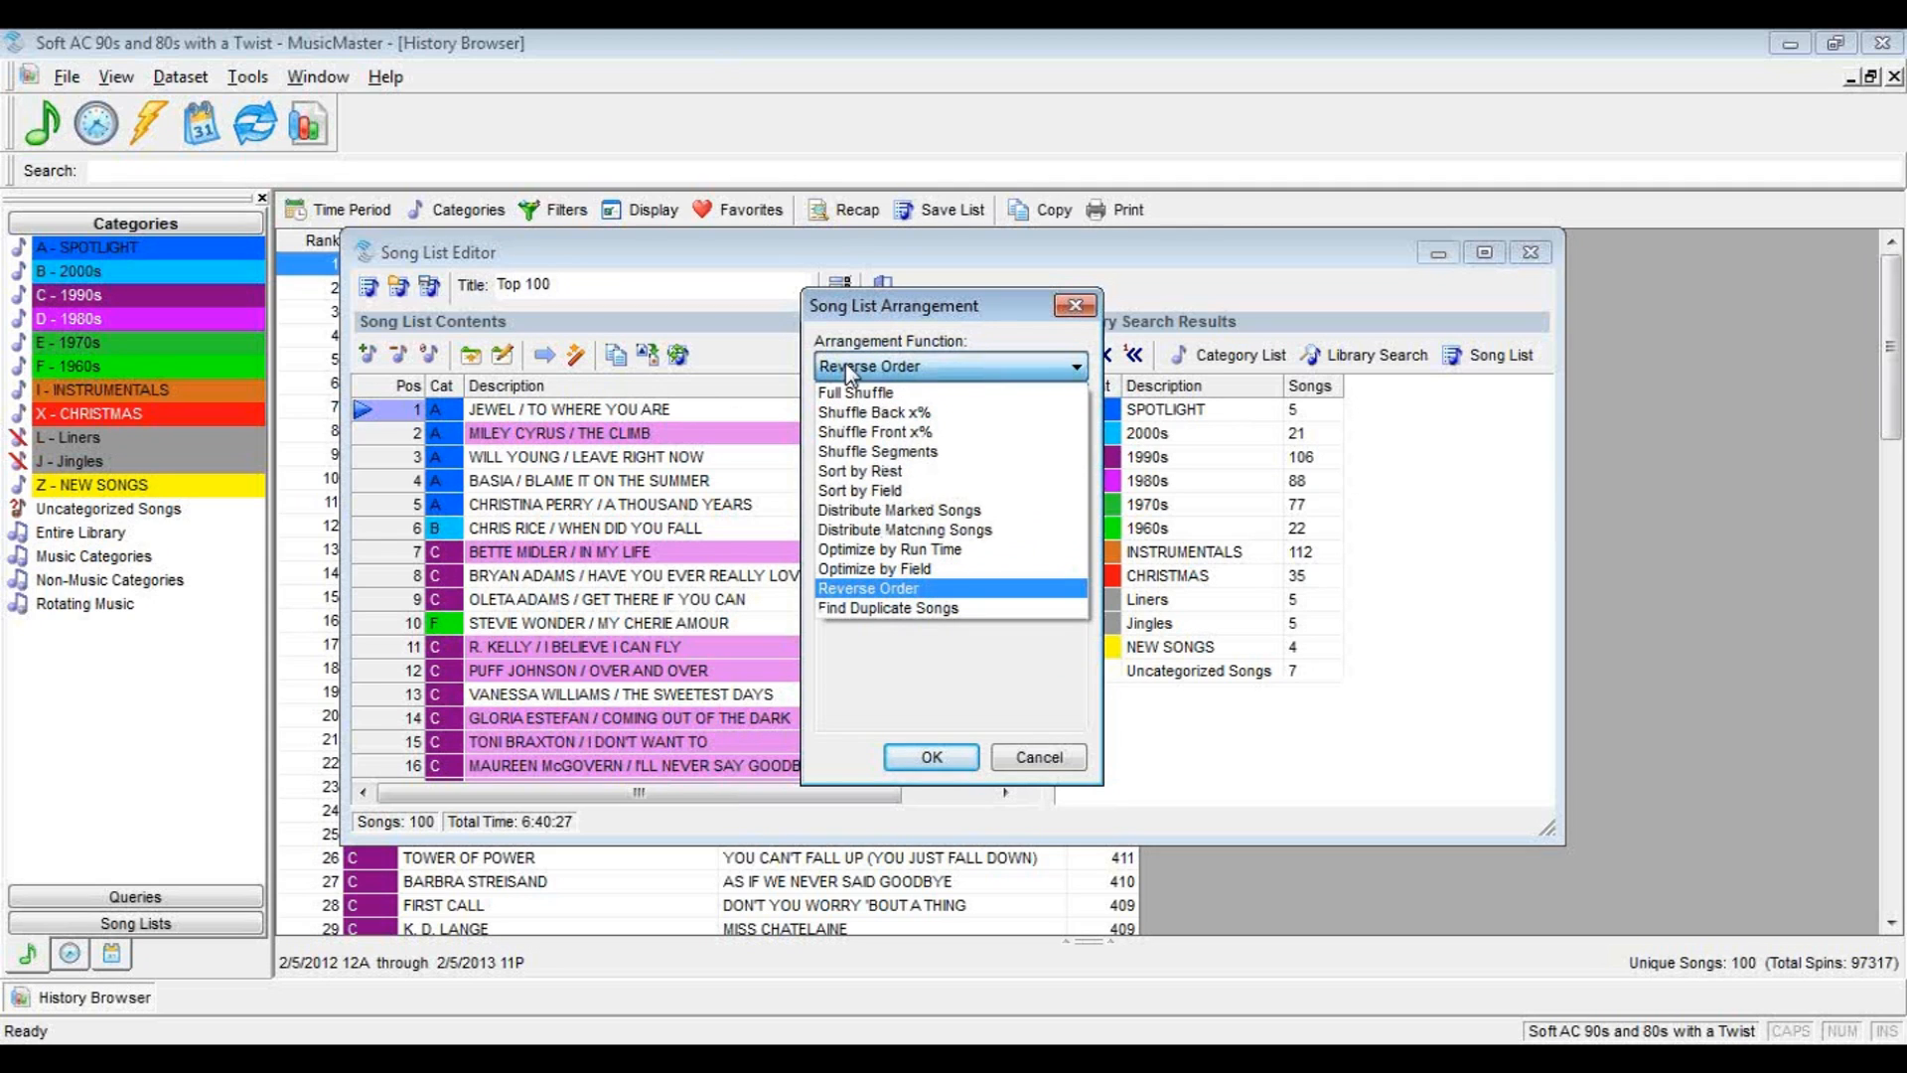
click(850, 589)
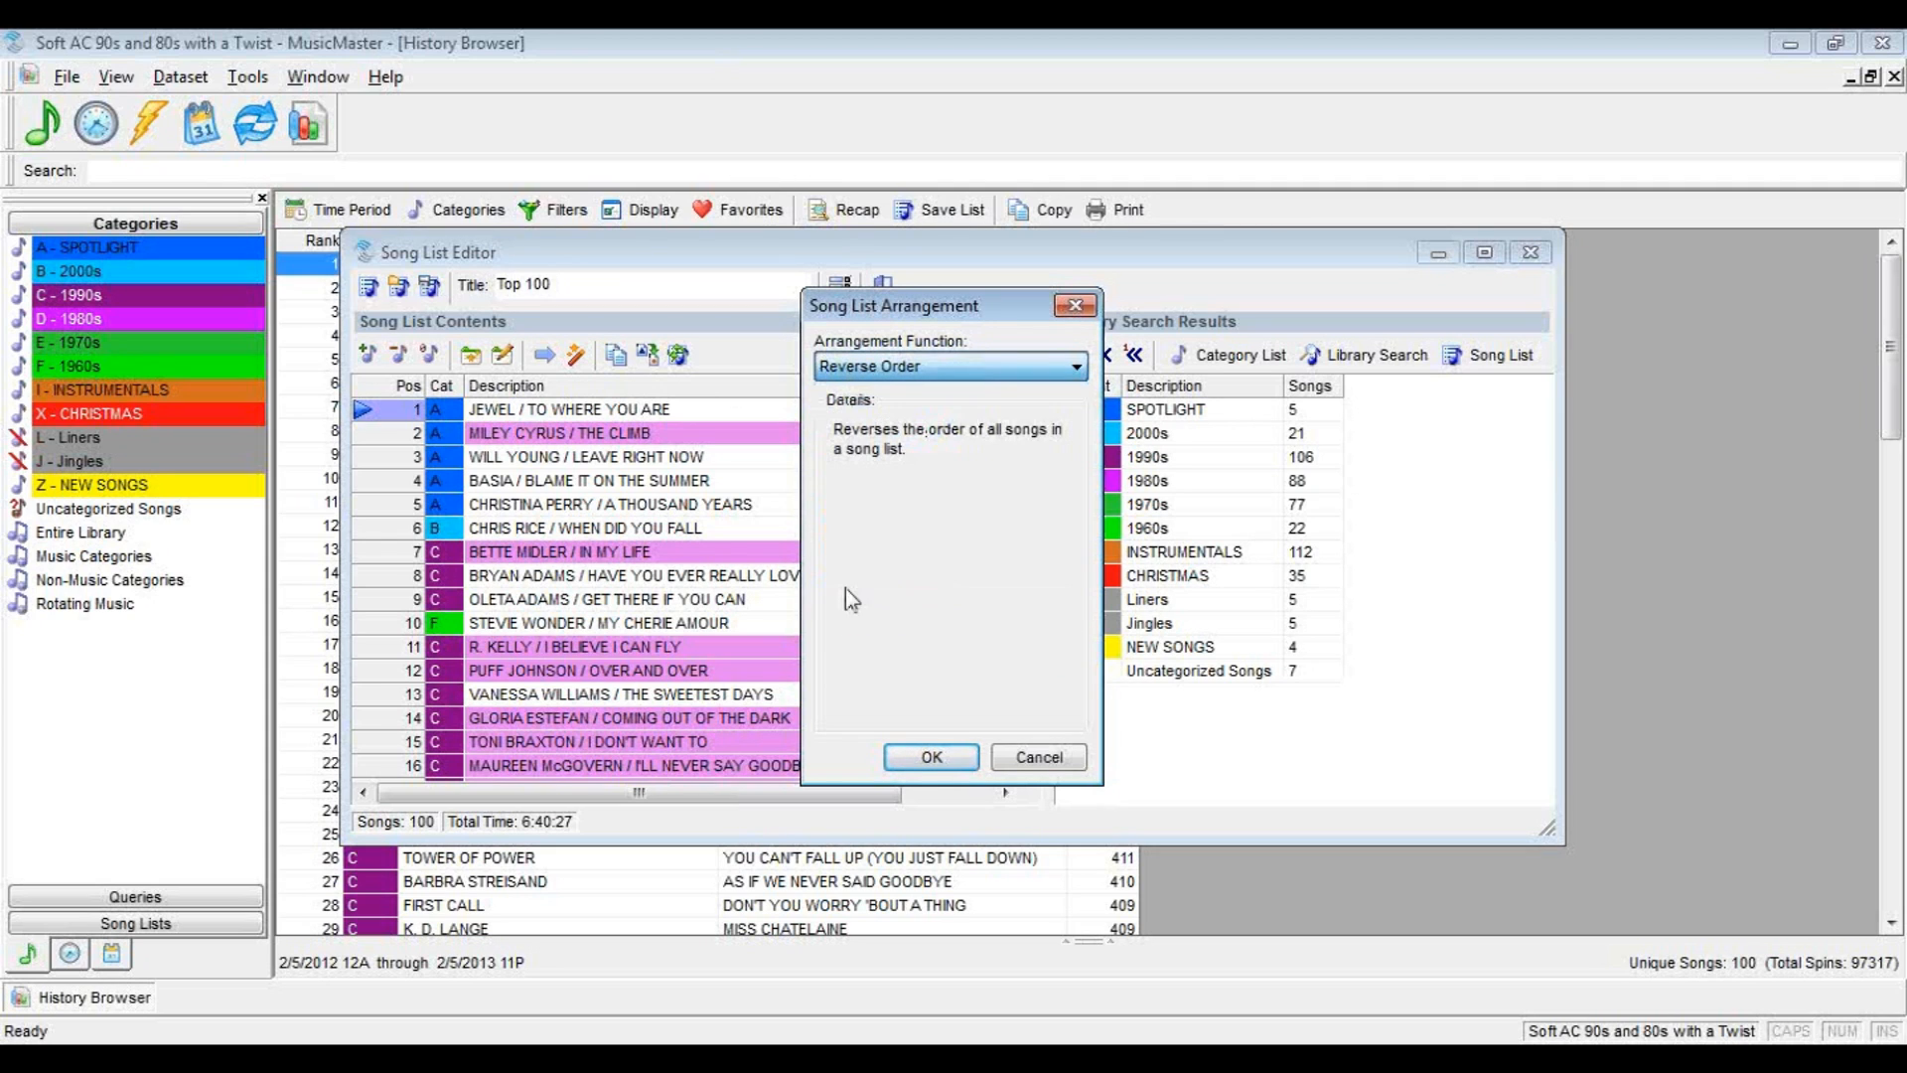
click(930, 761)
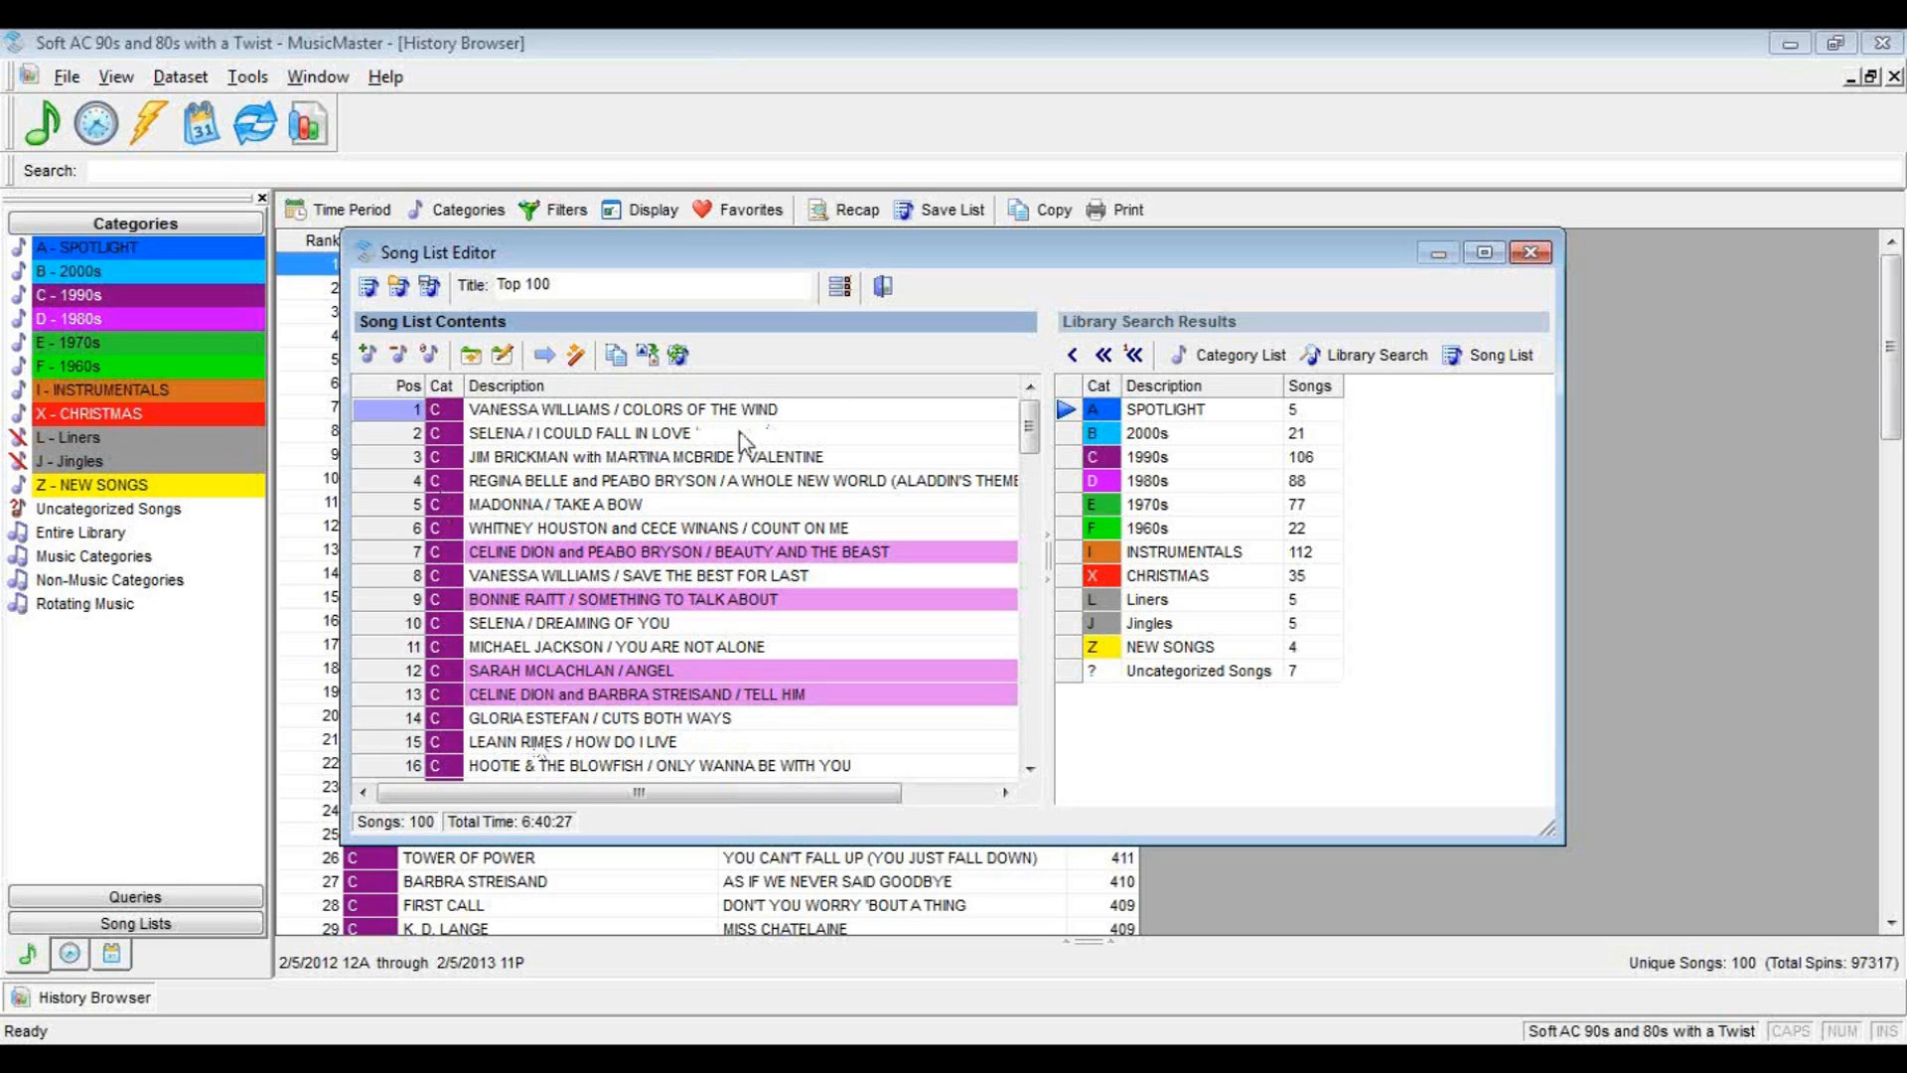
Check the end of the reordered list, save it over the Top 100 song list and close the editor and History Browser
drag(1029, 434, 1029, 740)
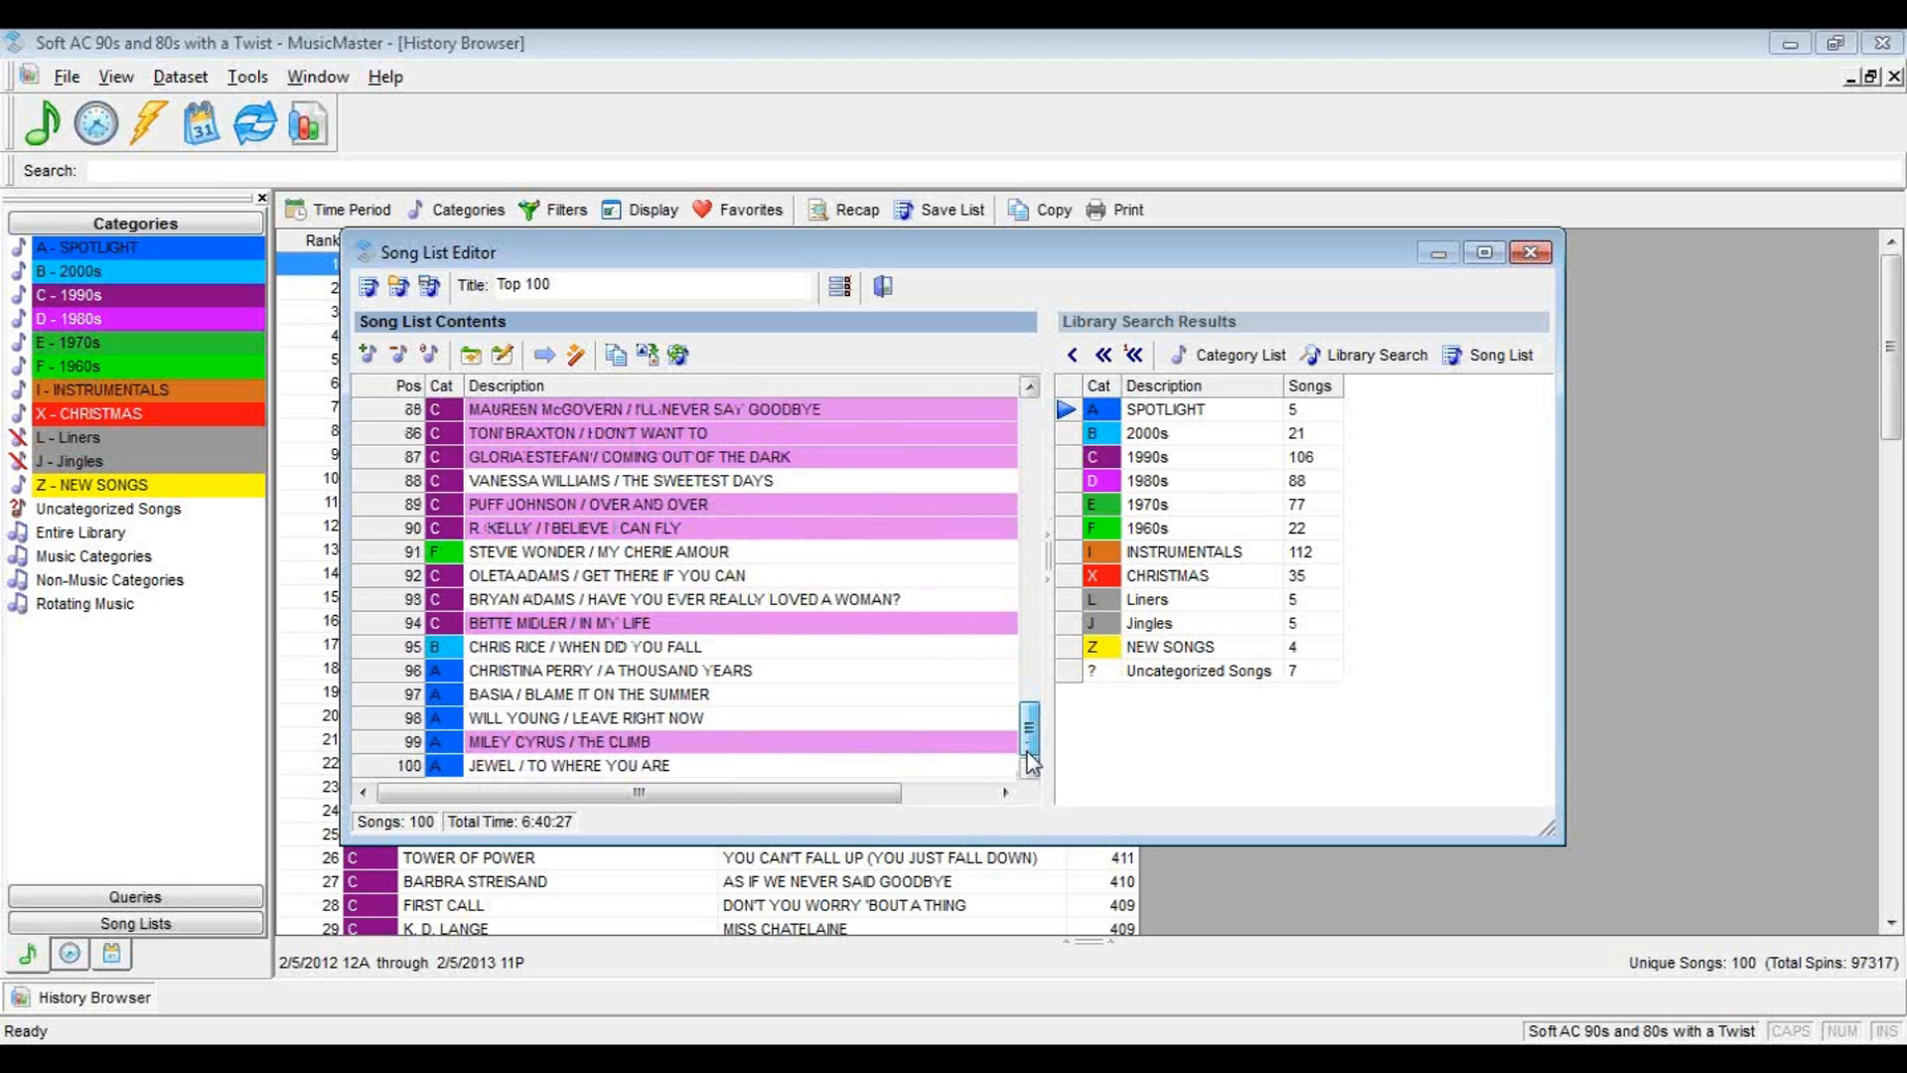
click(512, 766)
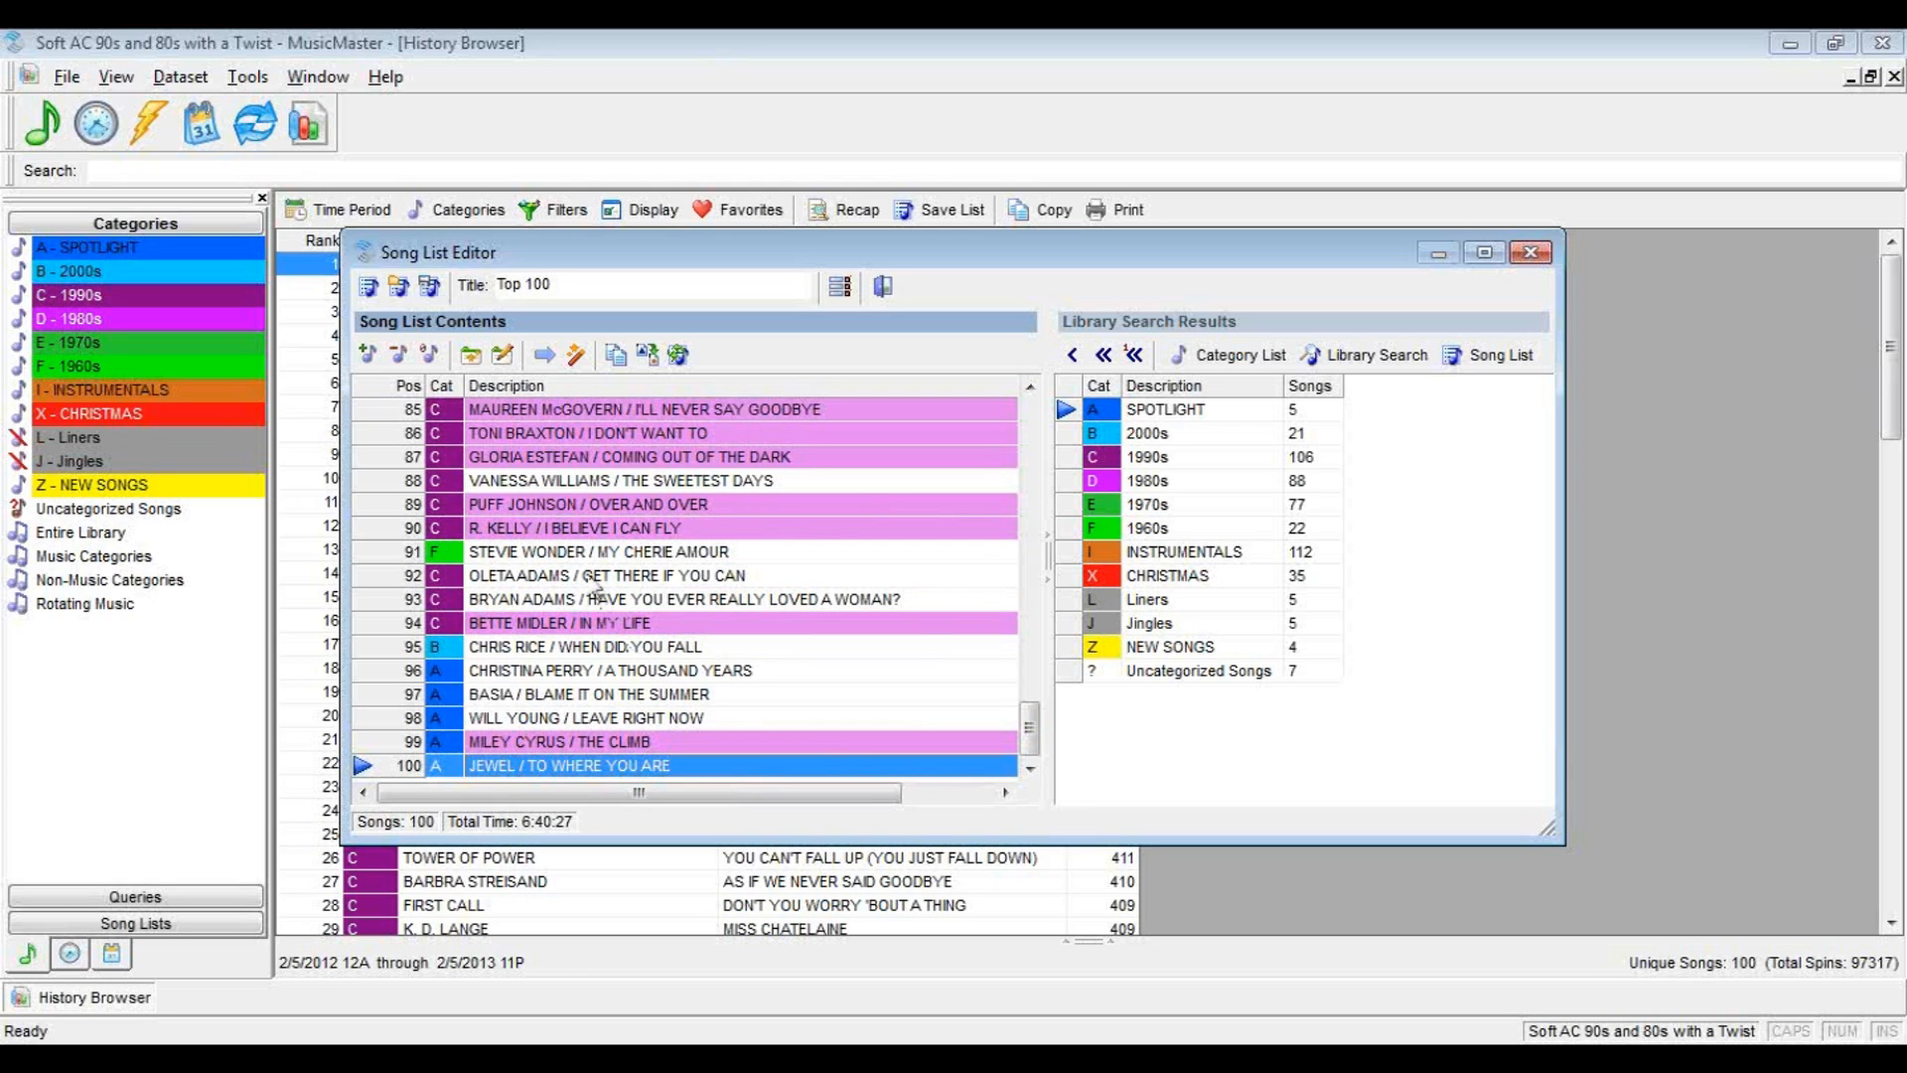
click(432, 288)
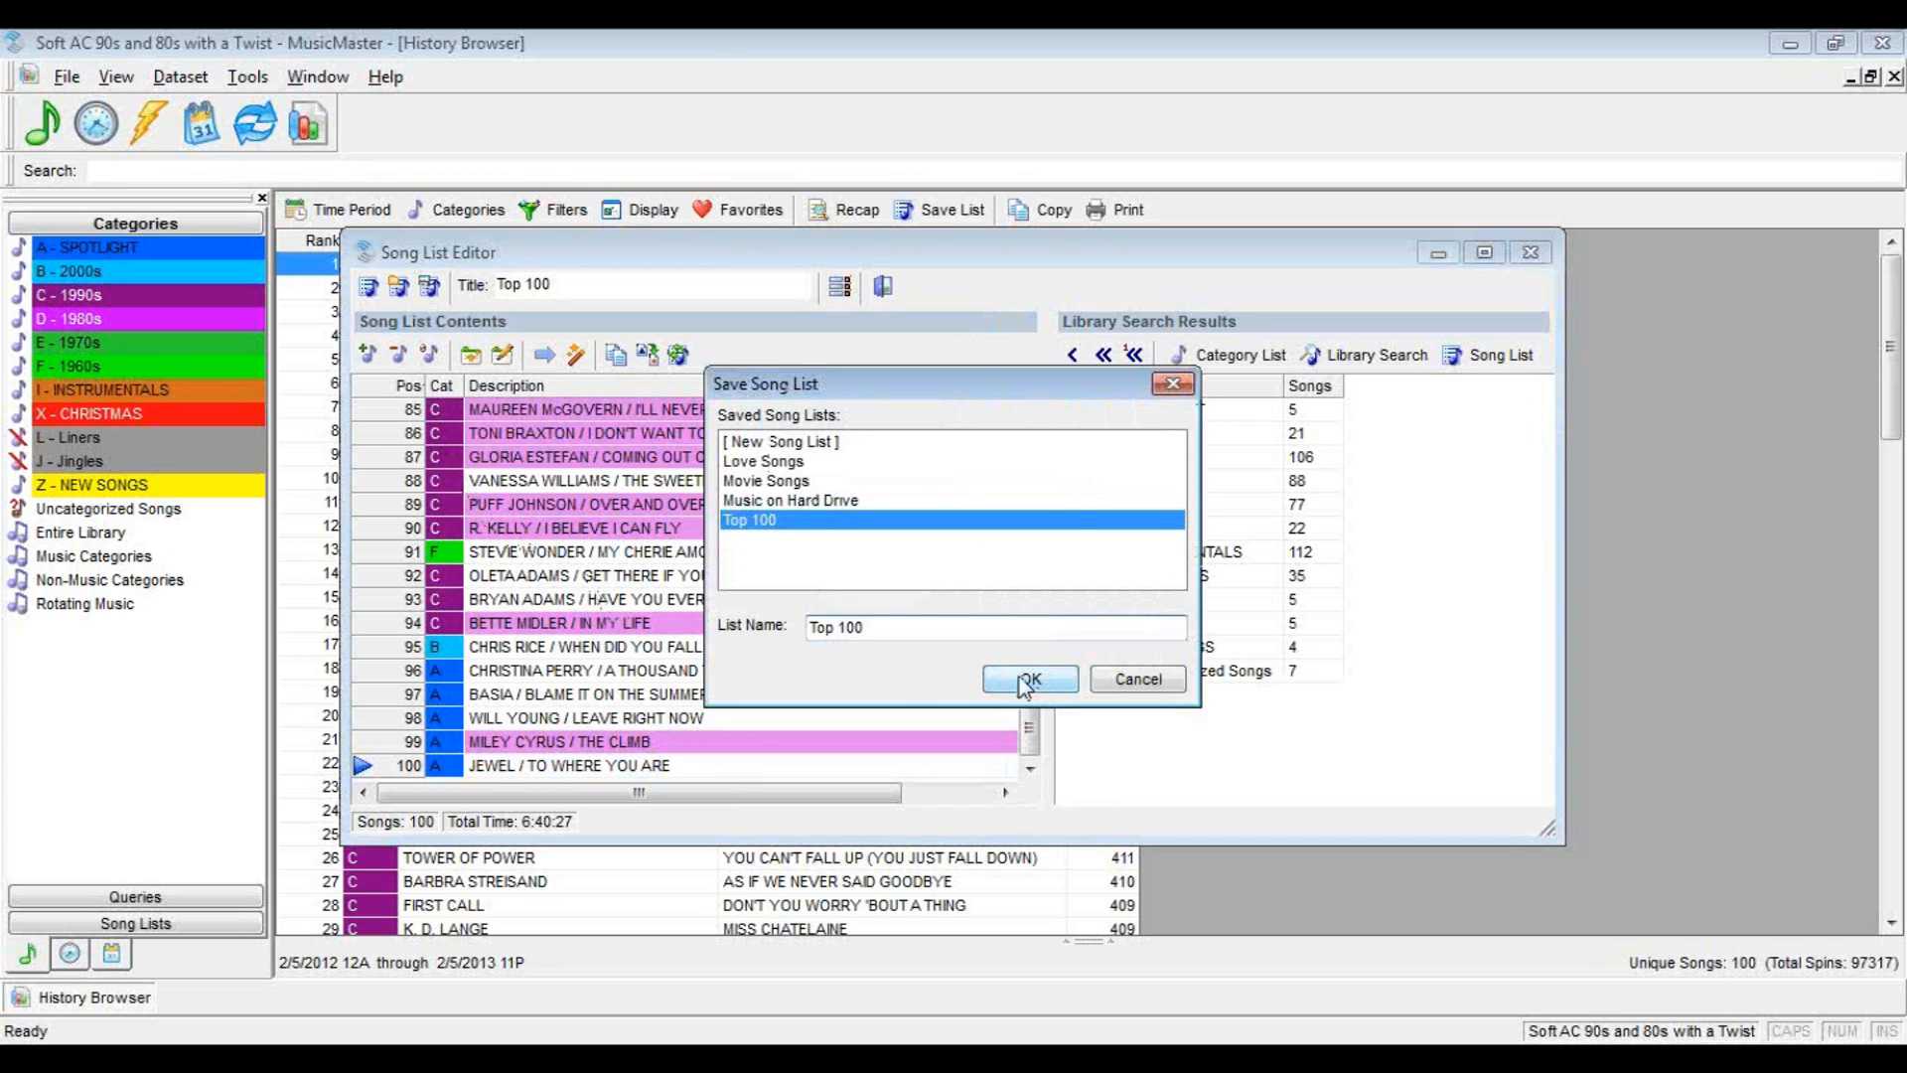
click(1023, 682)
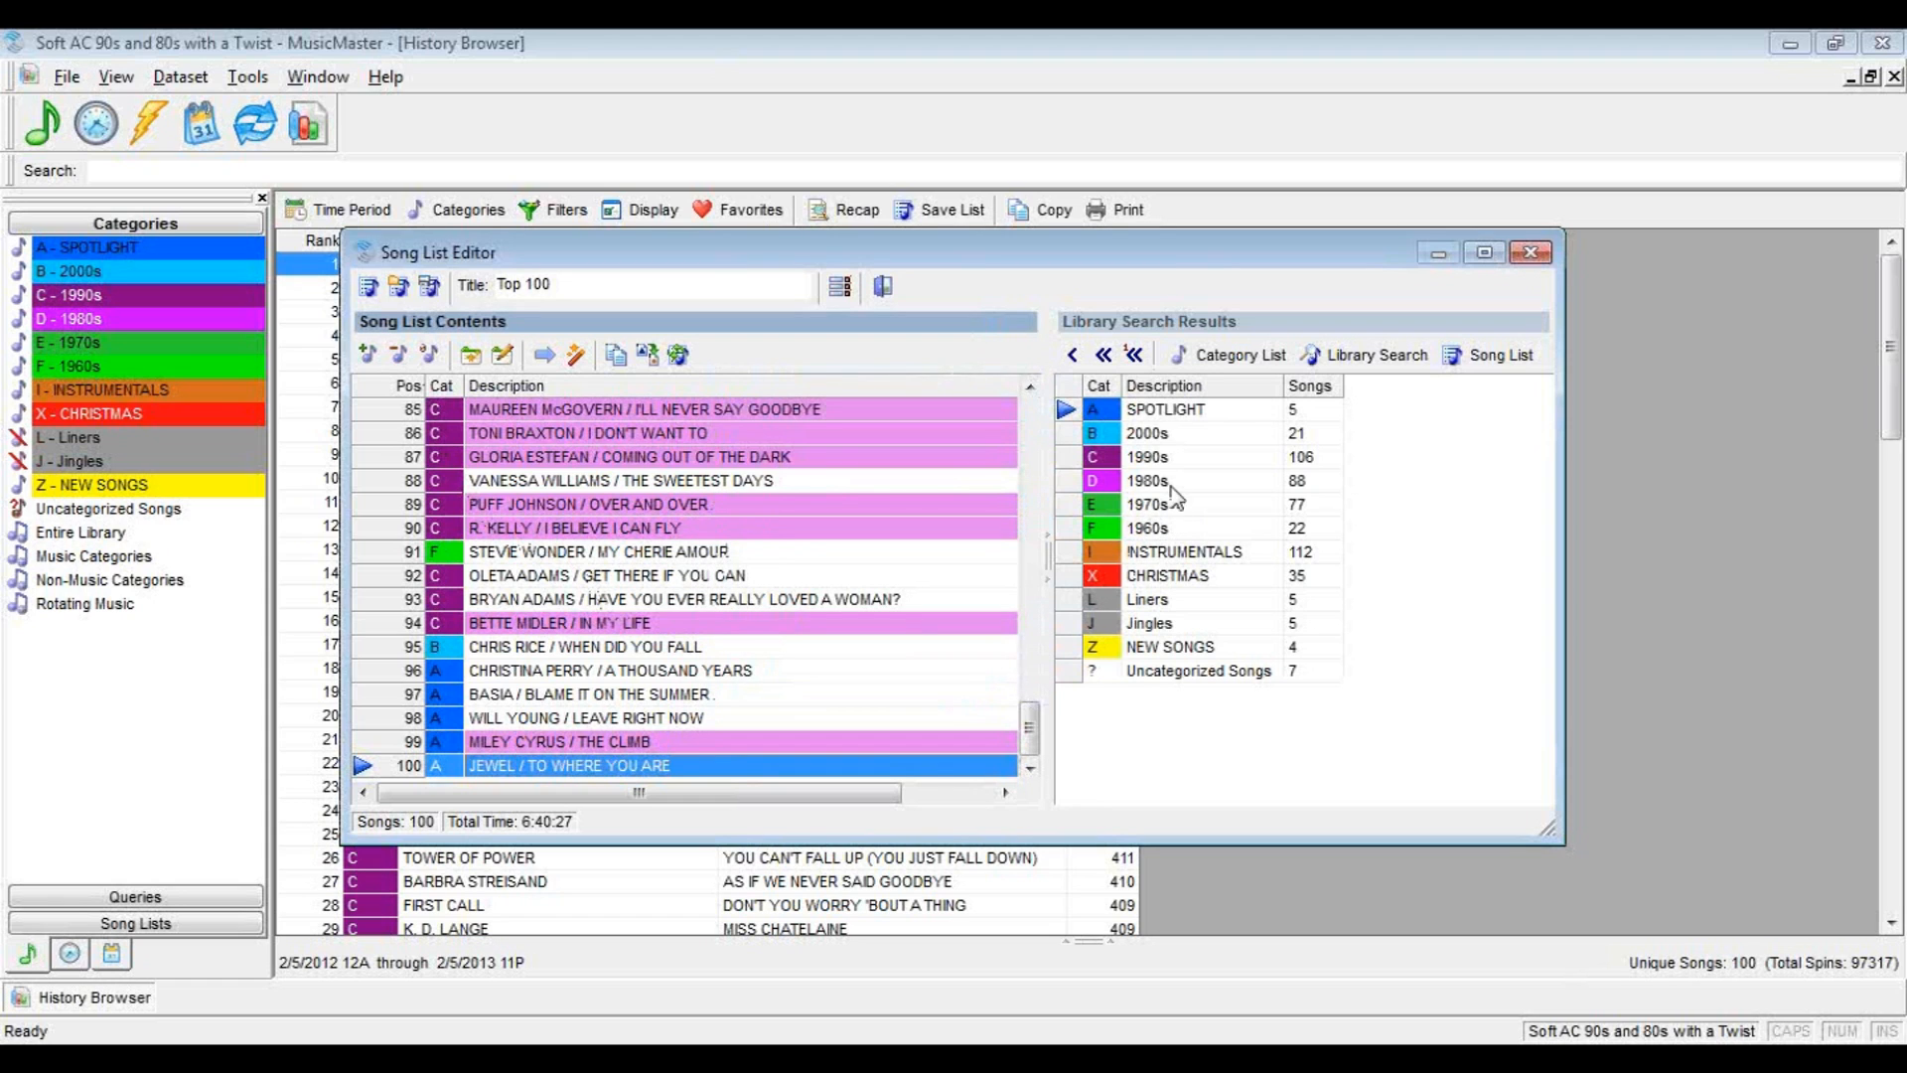
click(1528, 256)
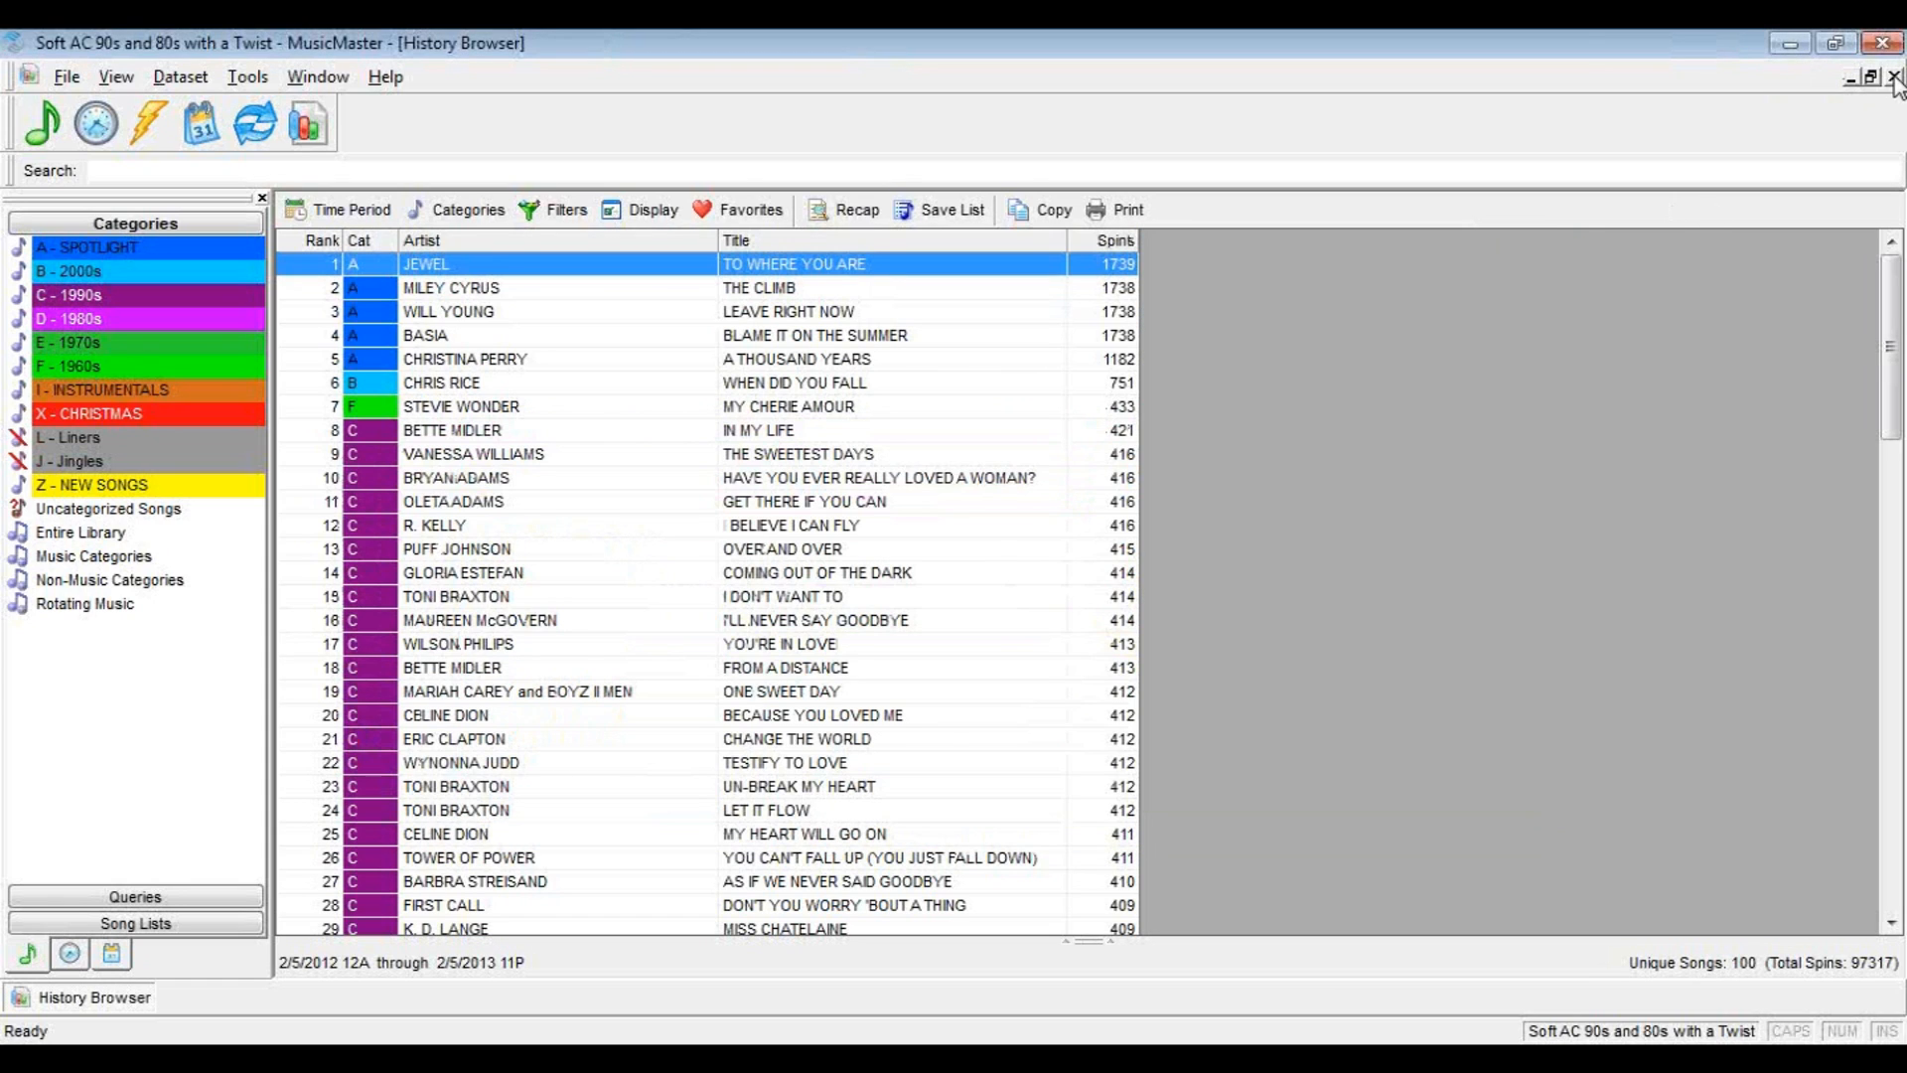
click(1893, 77)
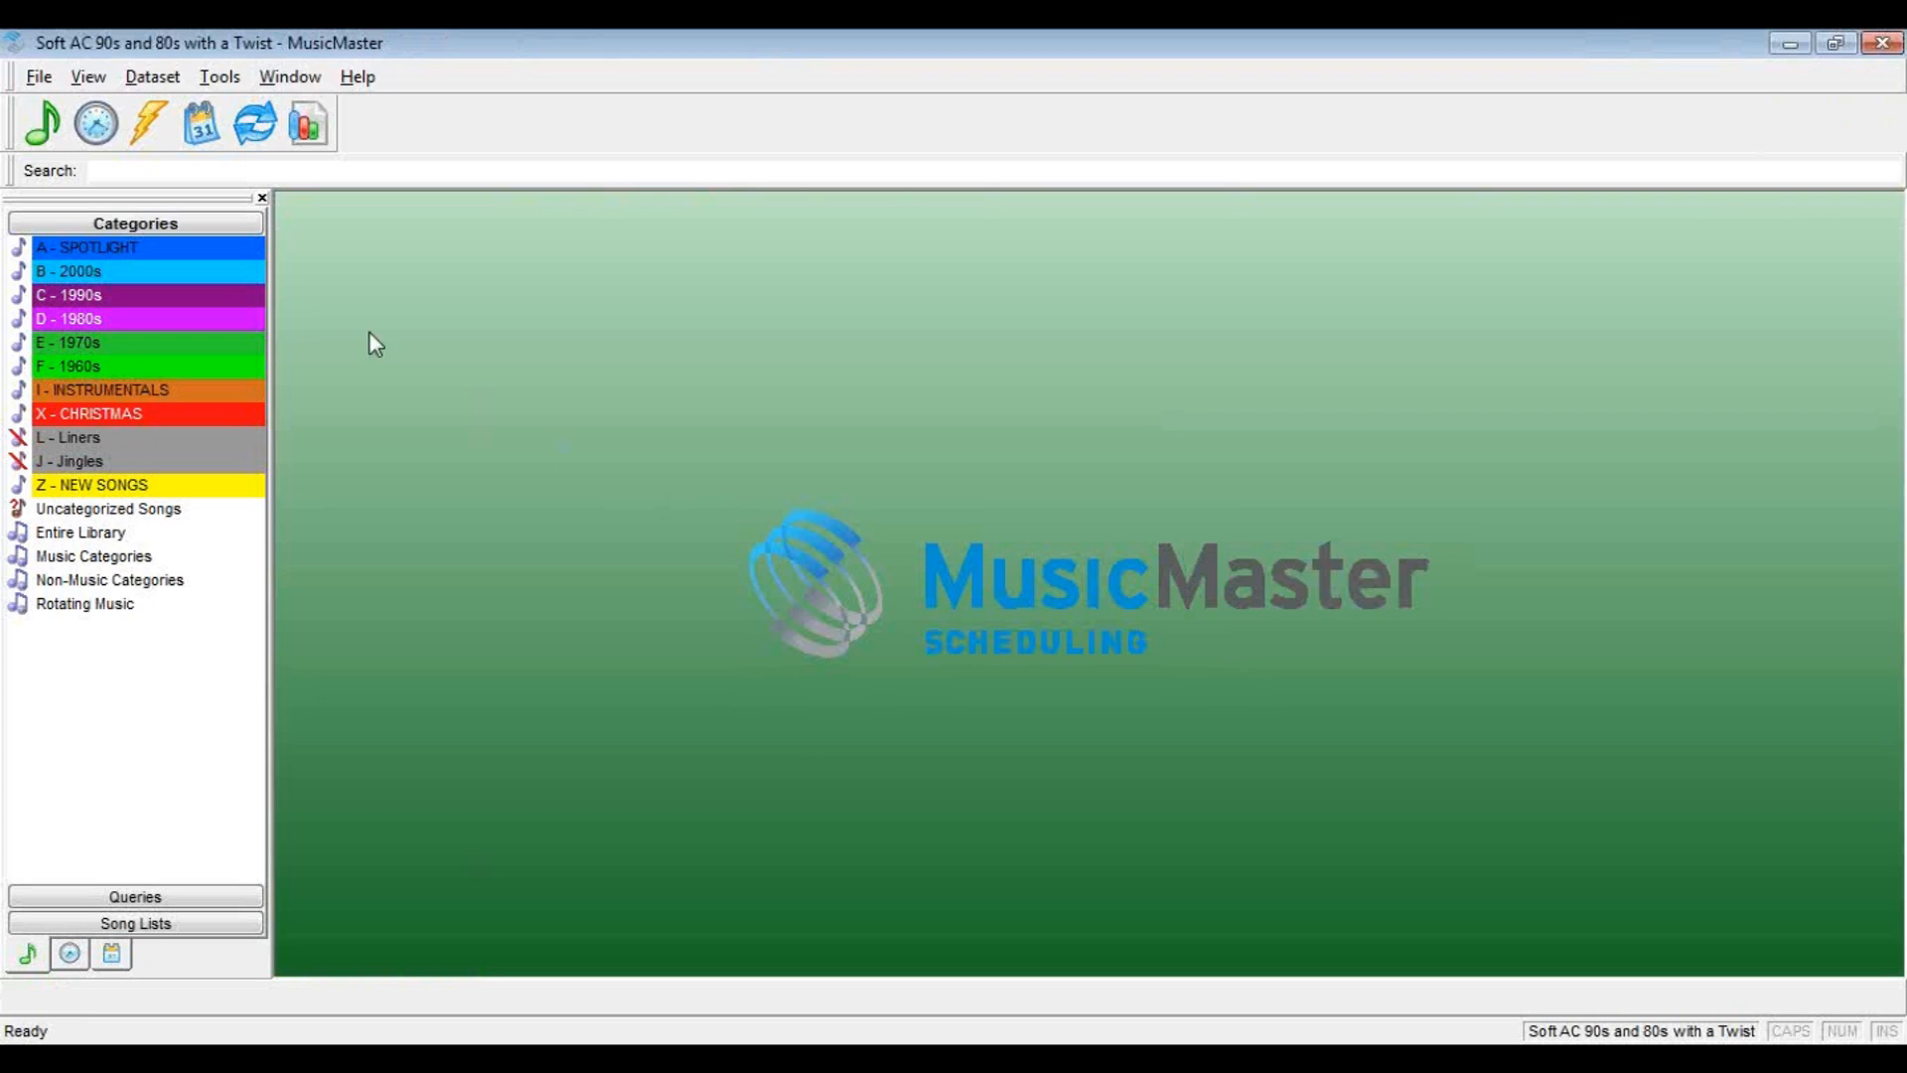
Create a new format clock with the ID SL and the description Saved List
click(96, 130)
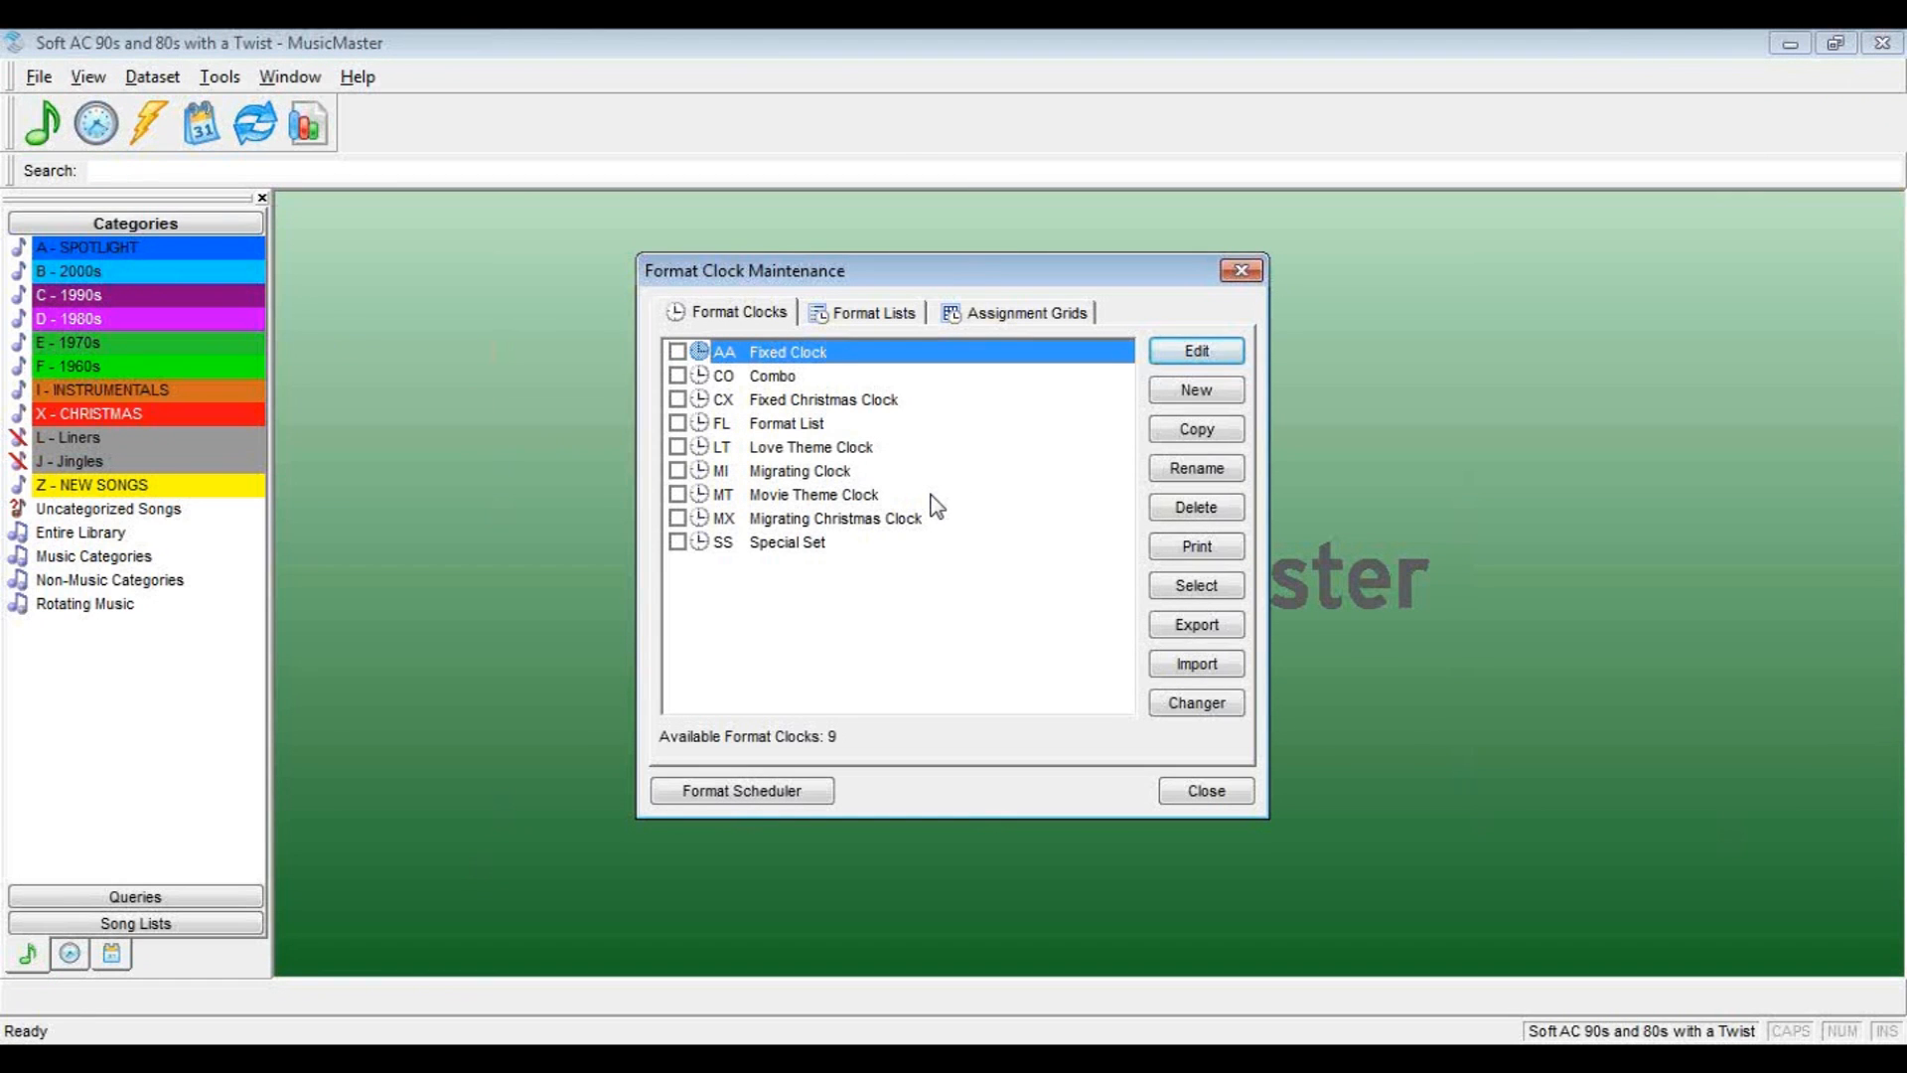
click(1202, 390)
text(SL)
key(Tab)
text(Saved)
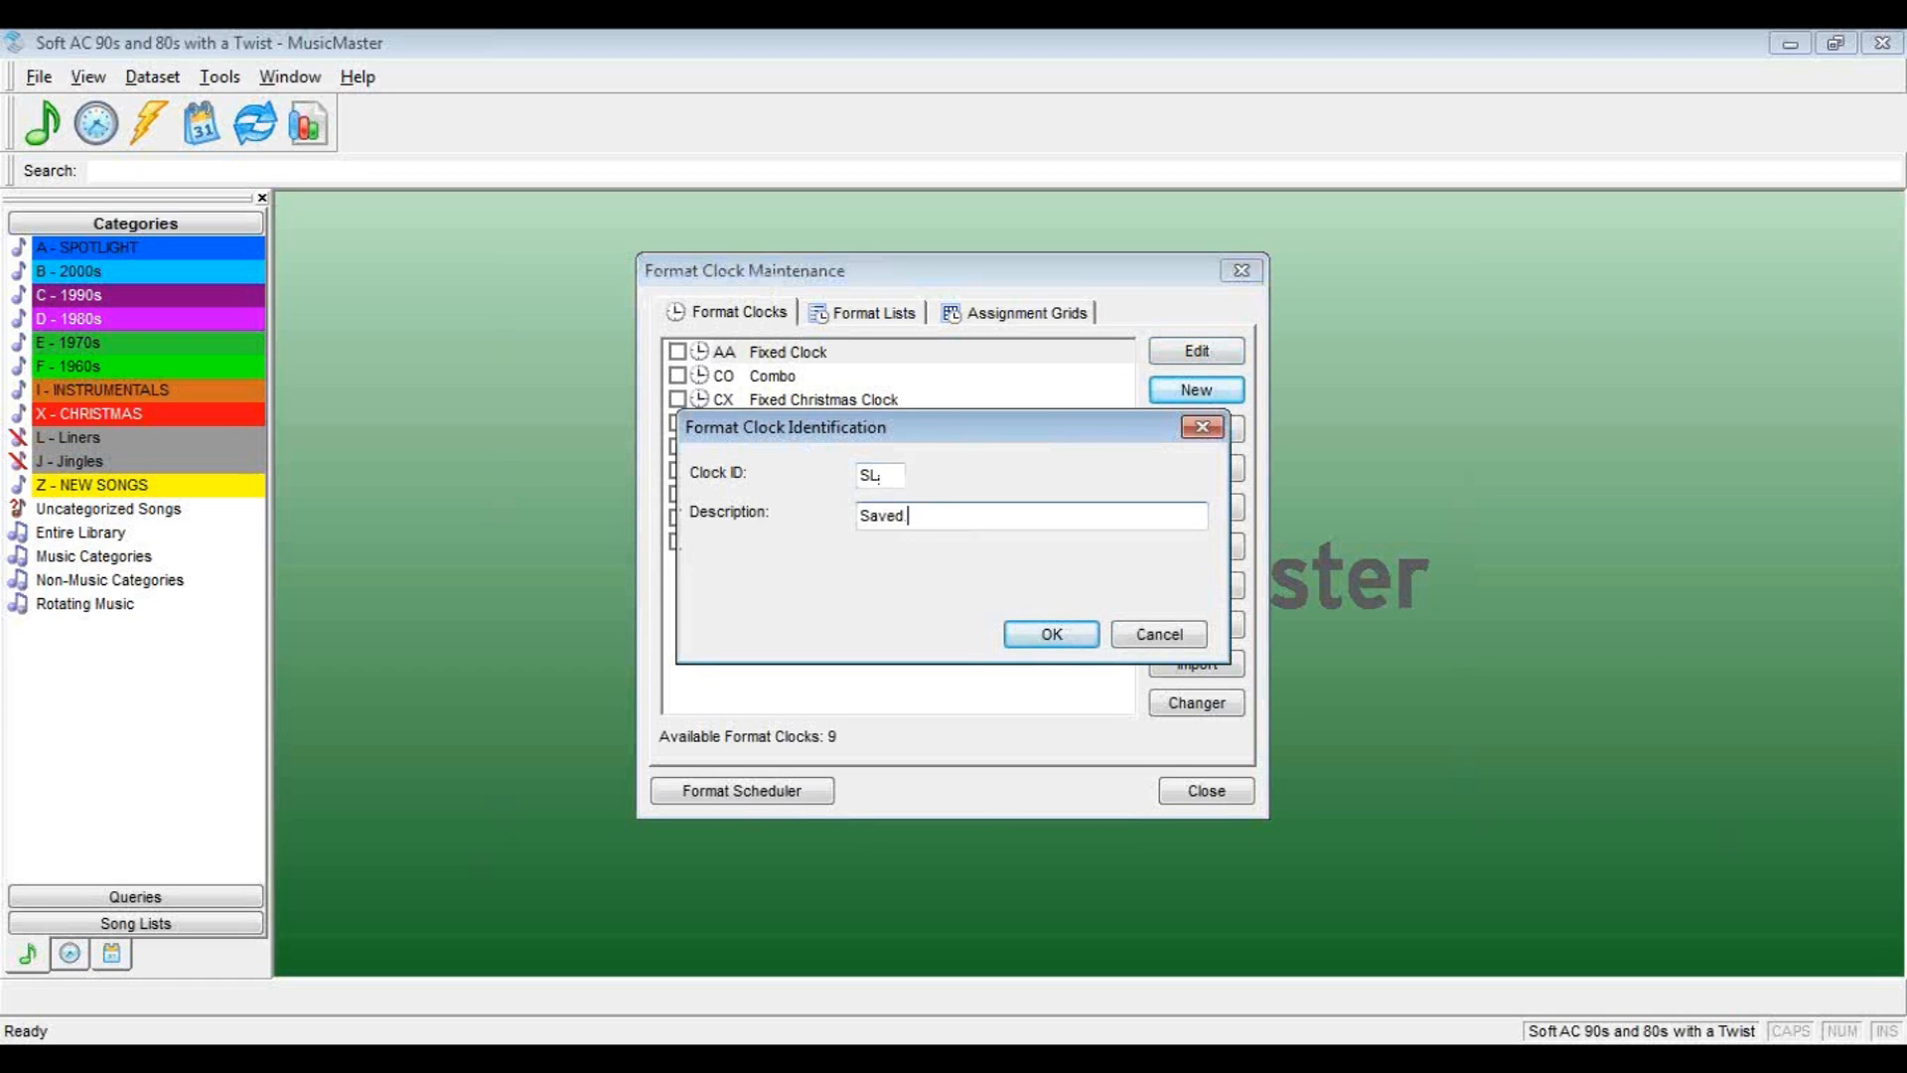
text( List)
click(1051, 634)
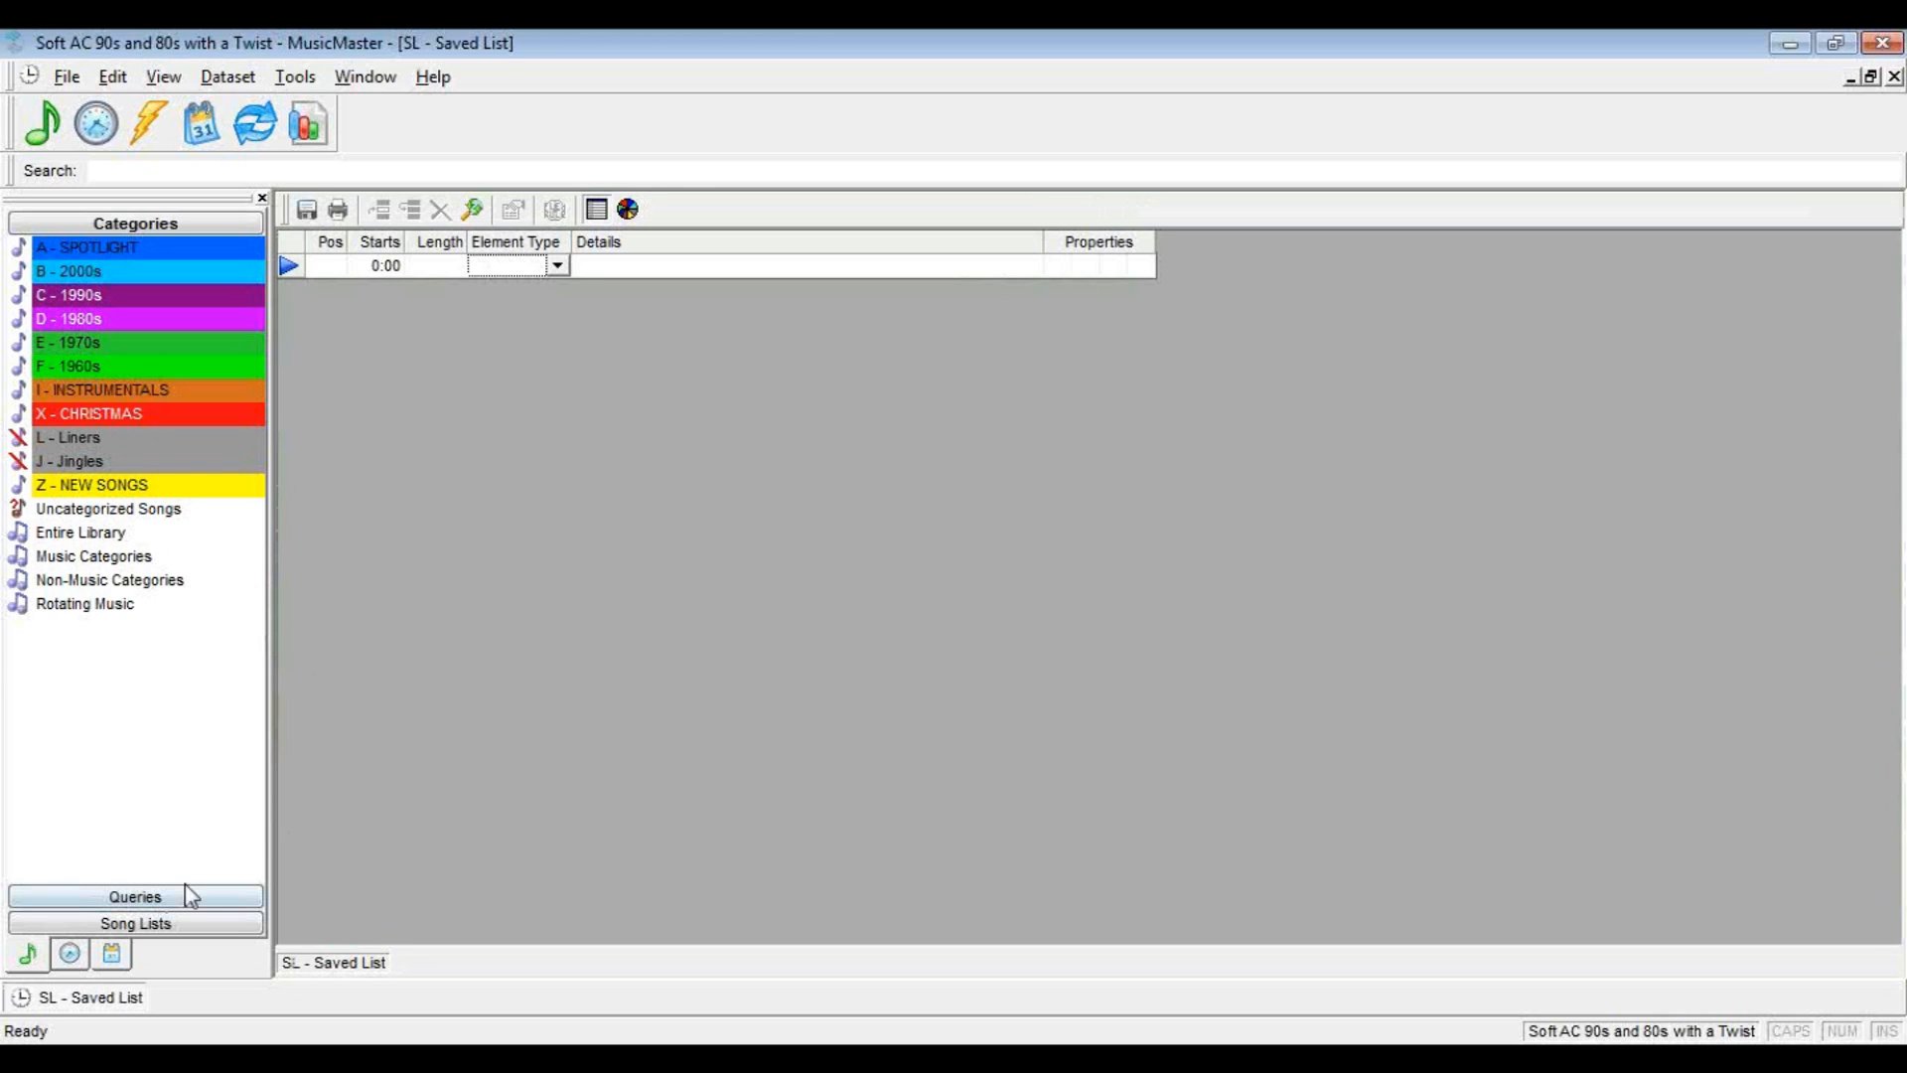
Add the LEGAL ID lognote as the clock's first element and set its length to 10 seconds
click(69, 955)
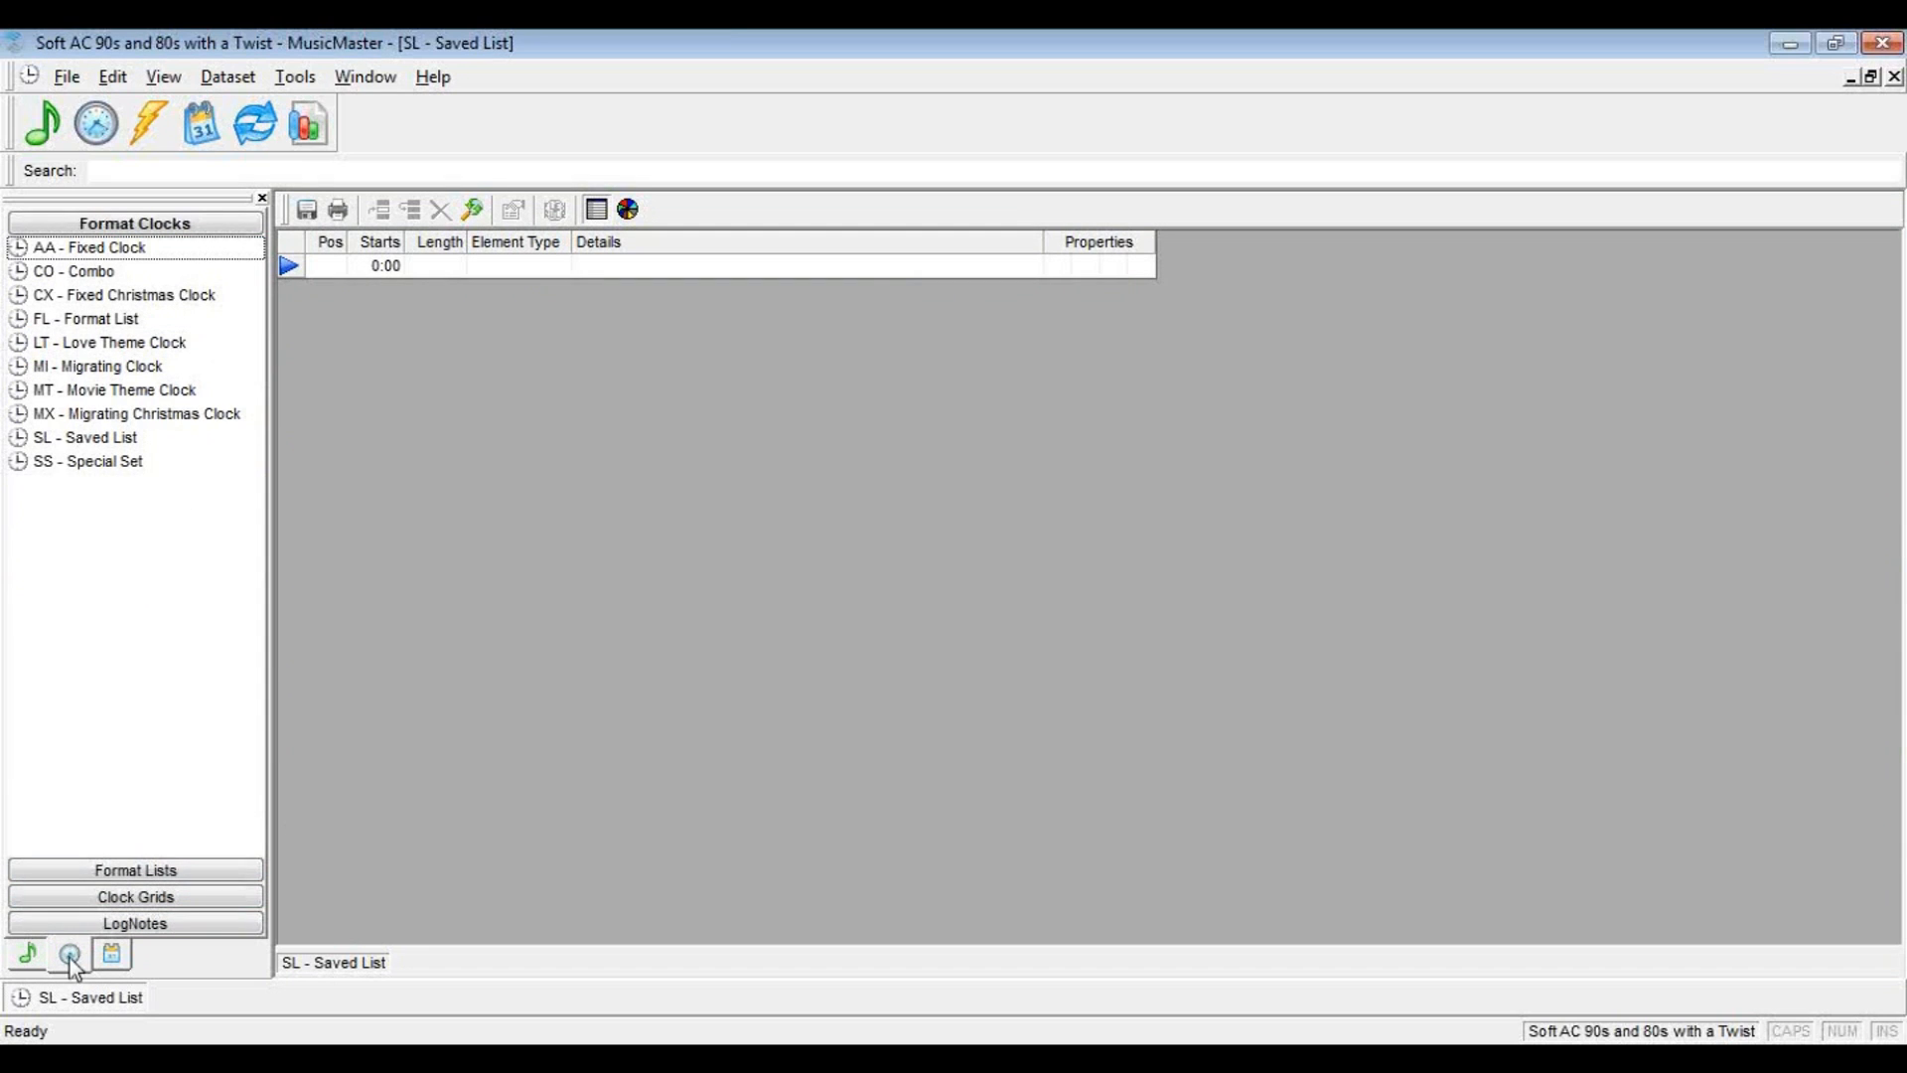
click(126, 924)
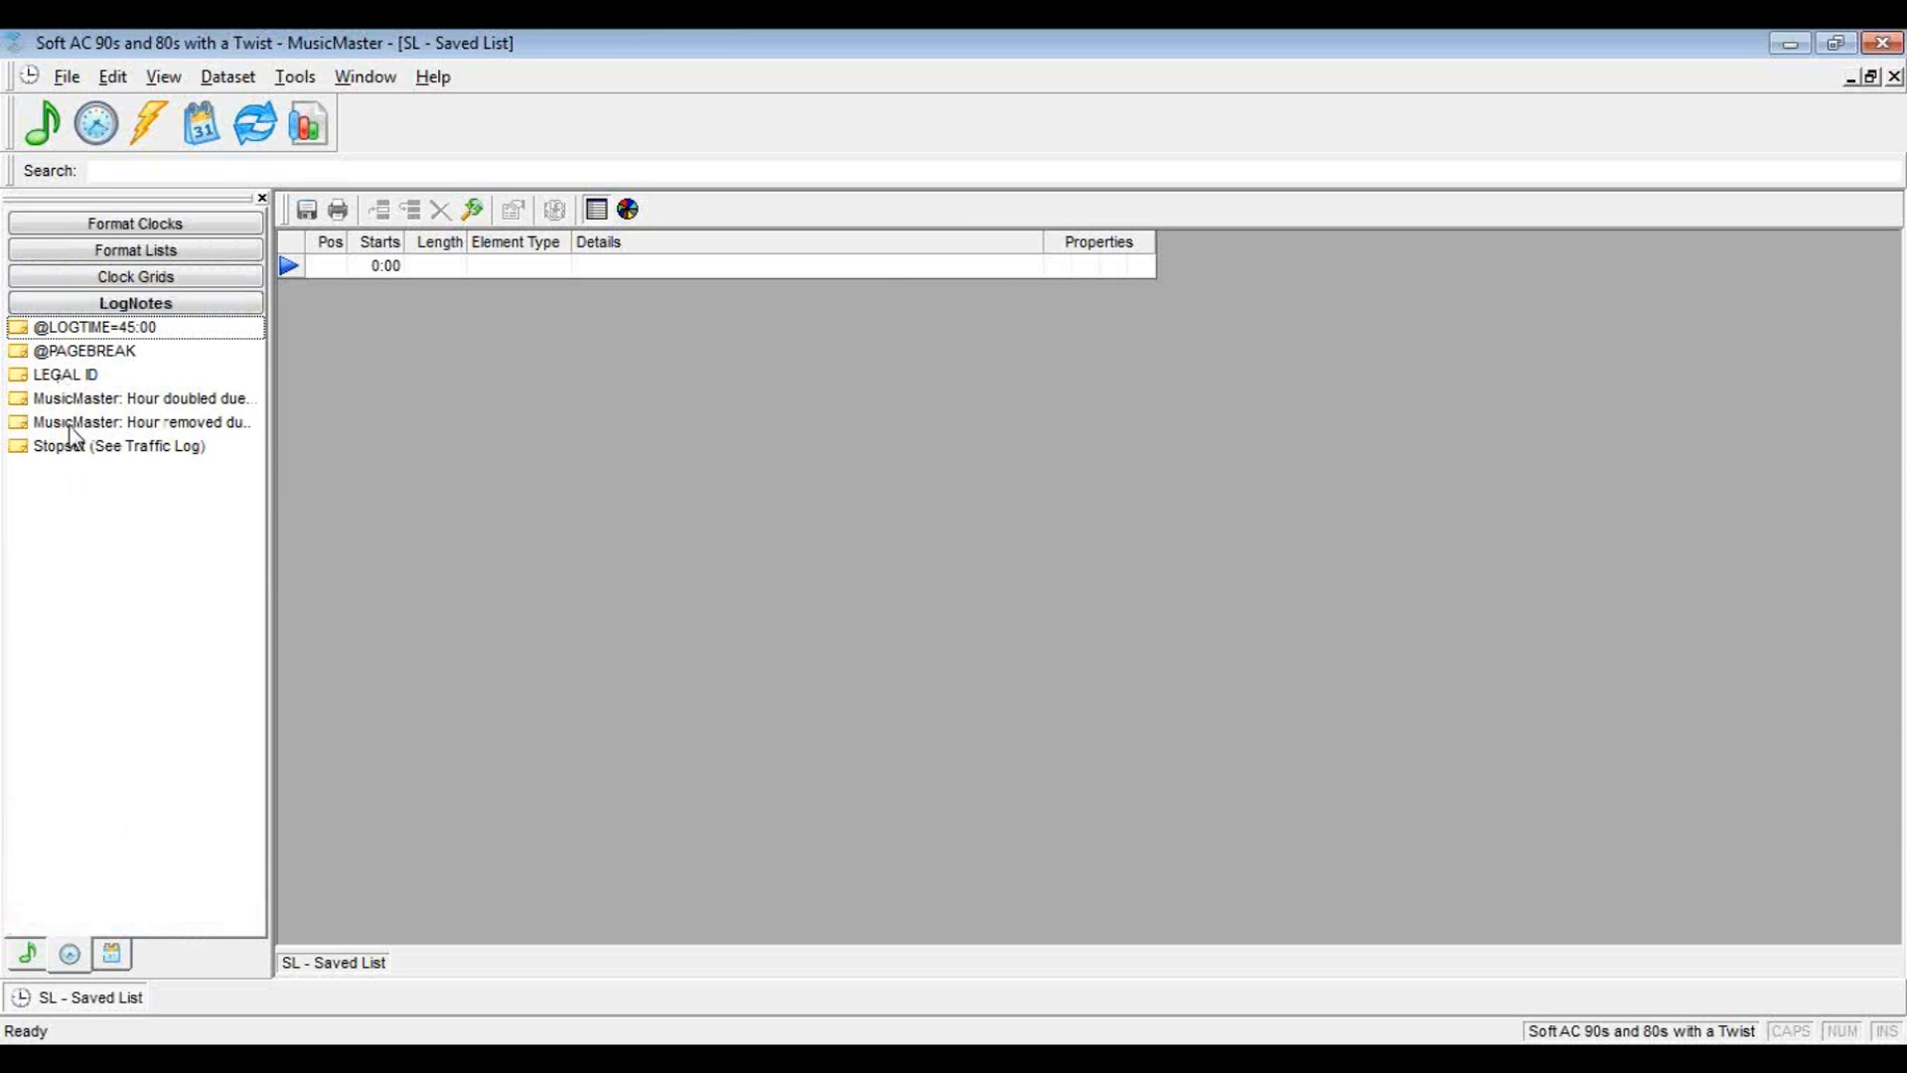
click(54, 377)
drag(48, 385, 429, 294)
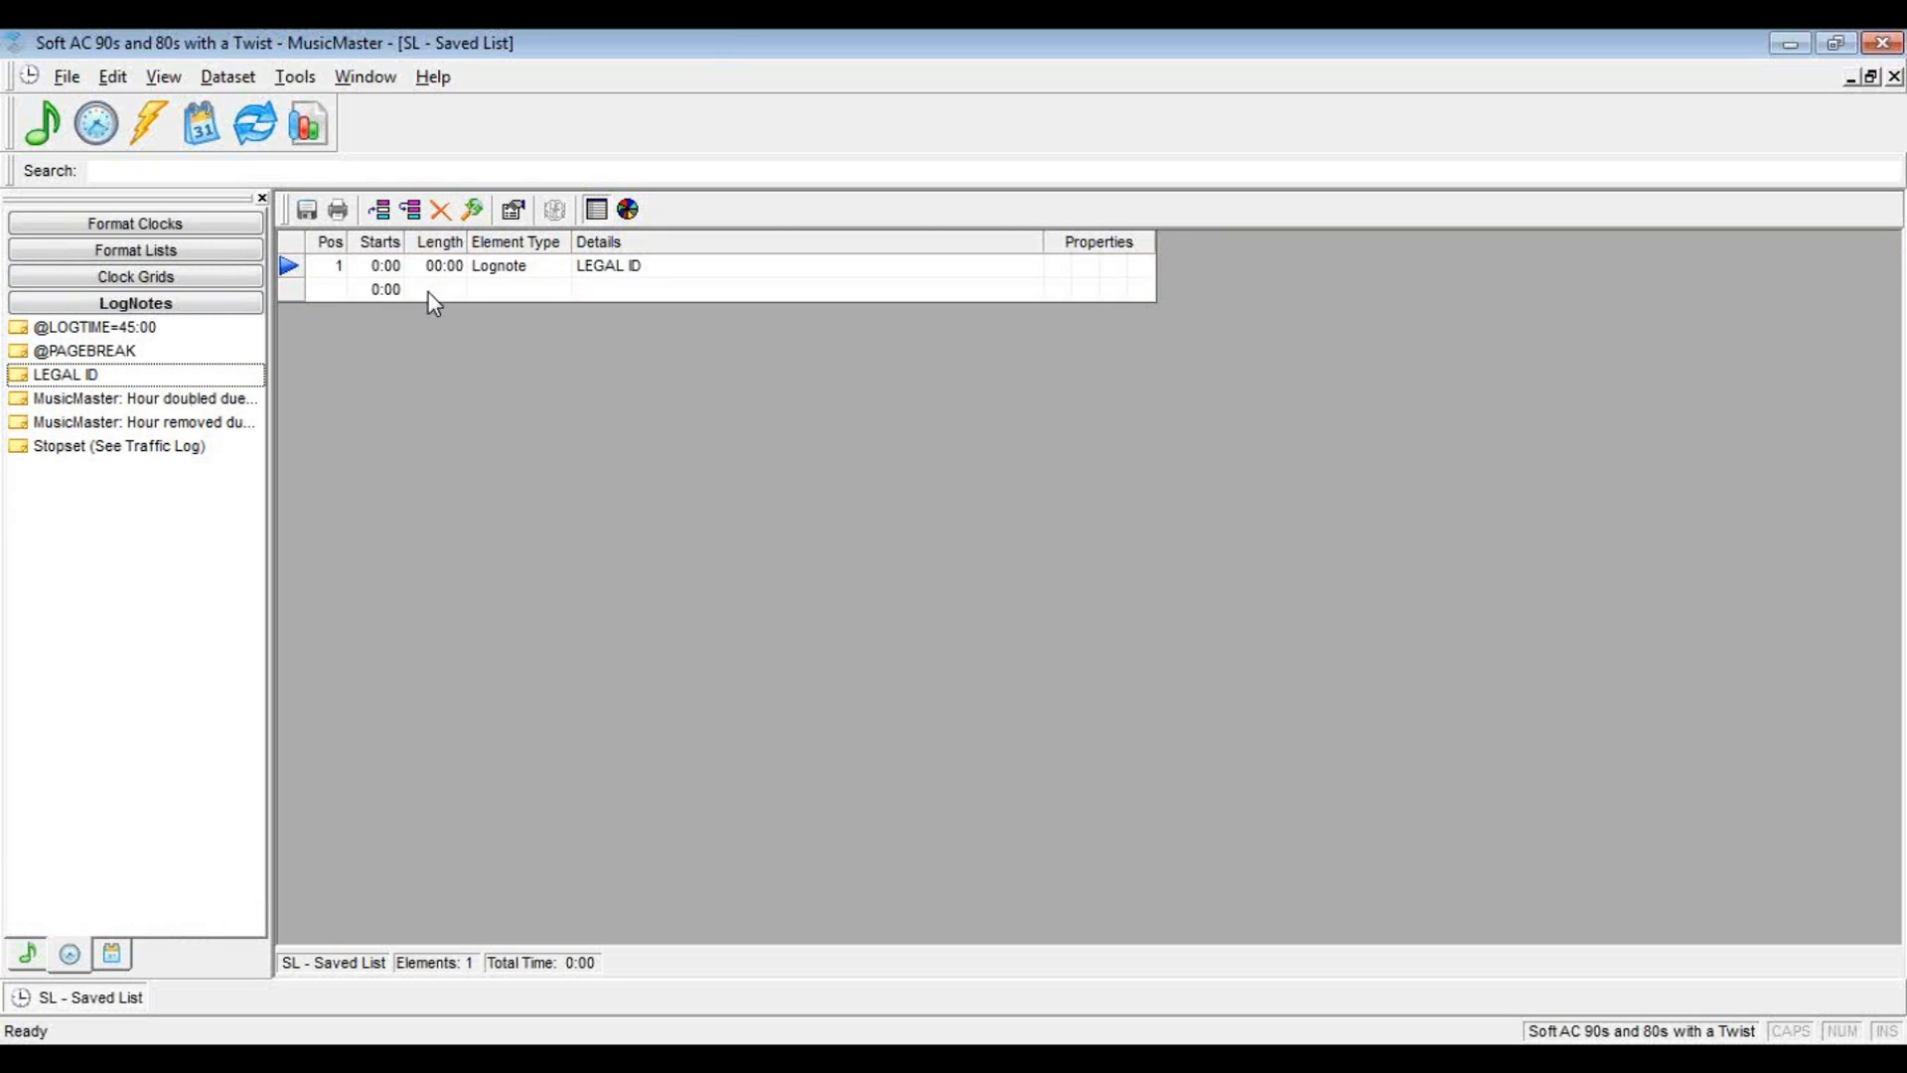
click(617, 268)
double_click(884, 490)
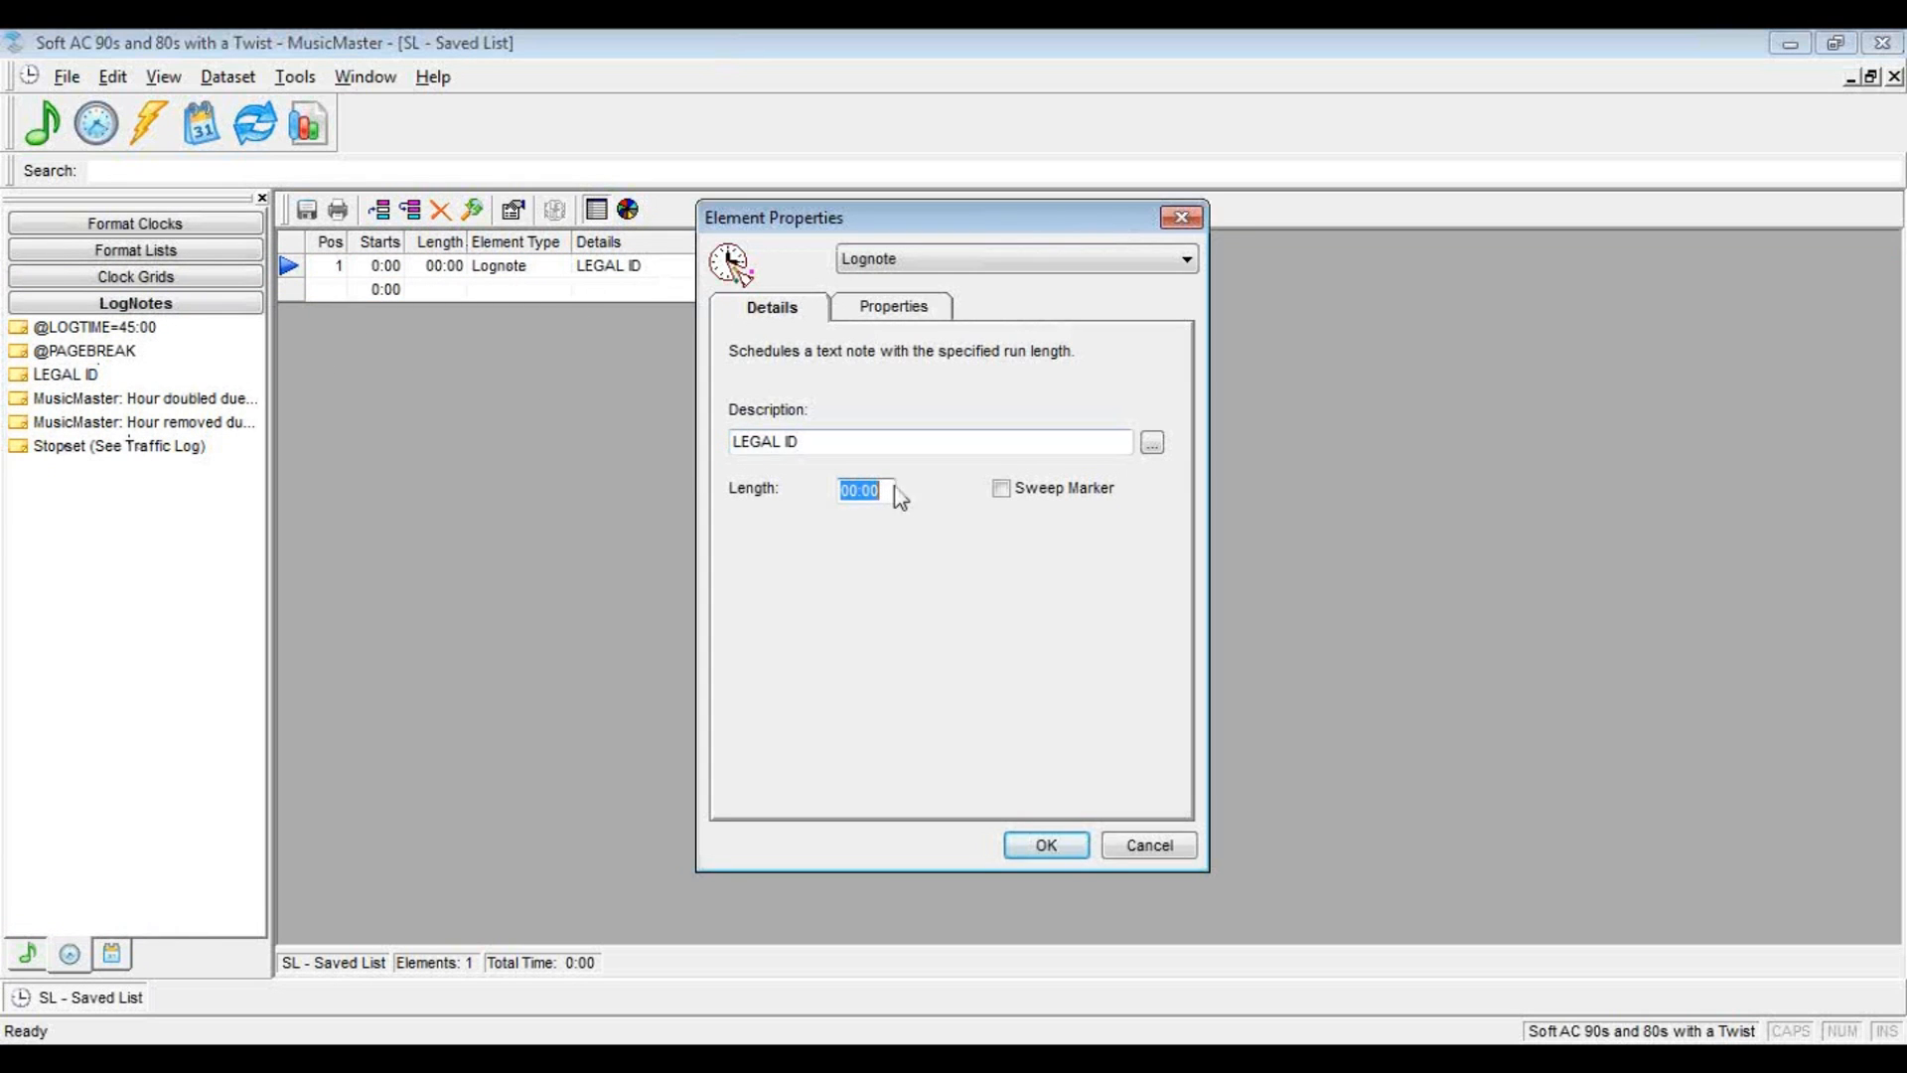
double_click(867, 492)
text(10)
click(1047, 845)
Add the Stopset (See Traffic Log) lognote with a 5-minute length and sweep marker, and duplicate it once
drag(70, 446, 449, 296)
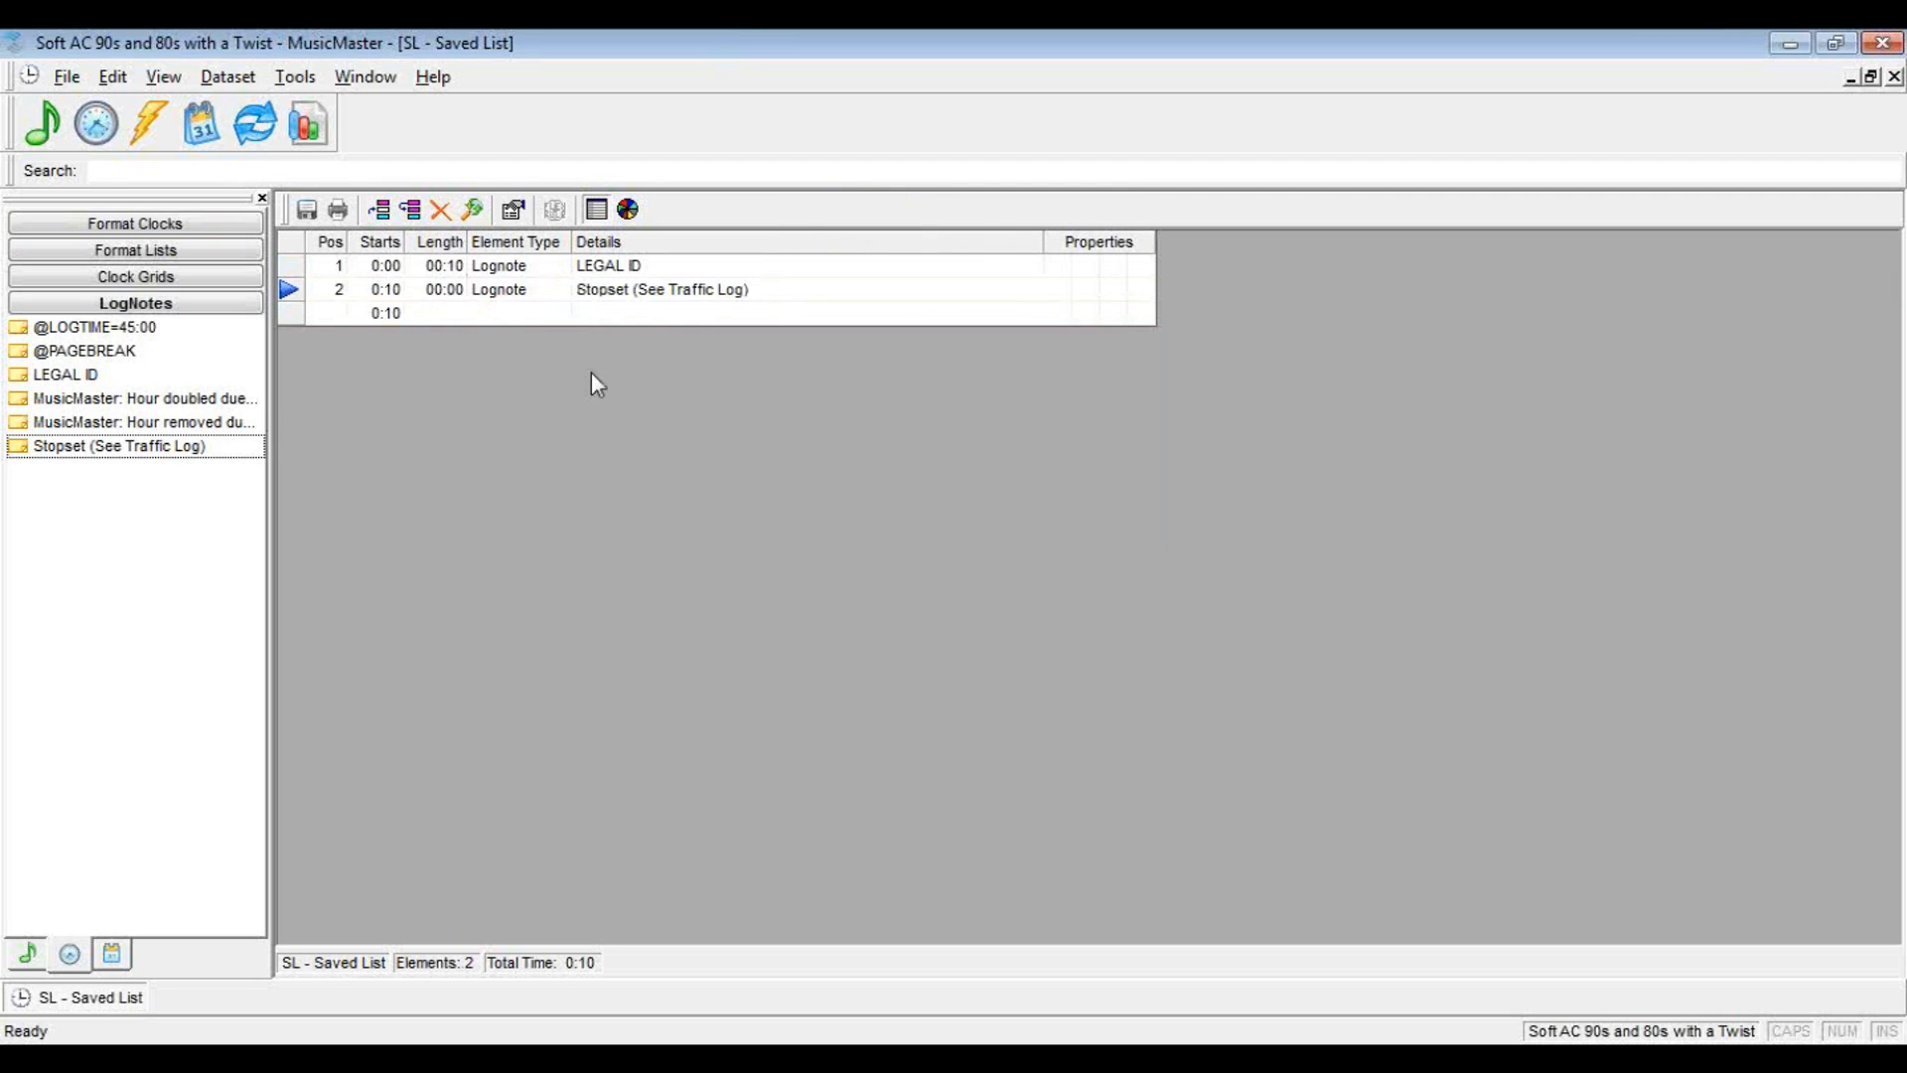
double_click(597, 289)
click(857, 494)
text(5)
click(1001, 489)
click(1042, 845)
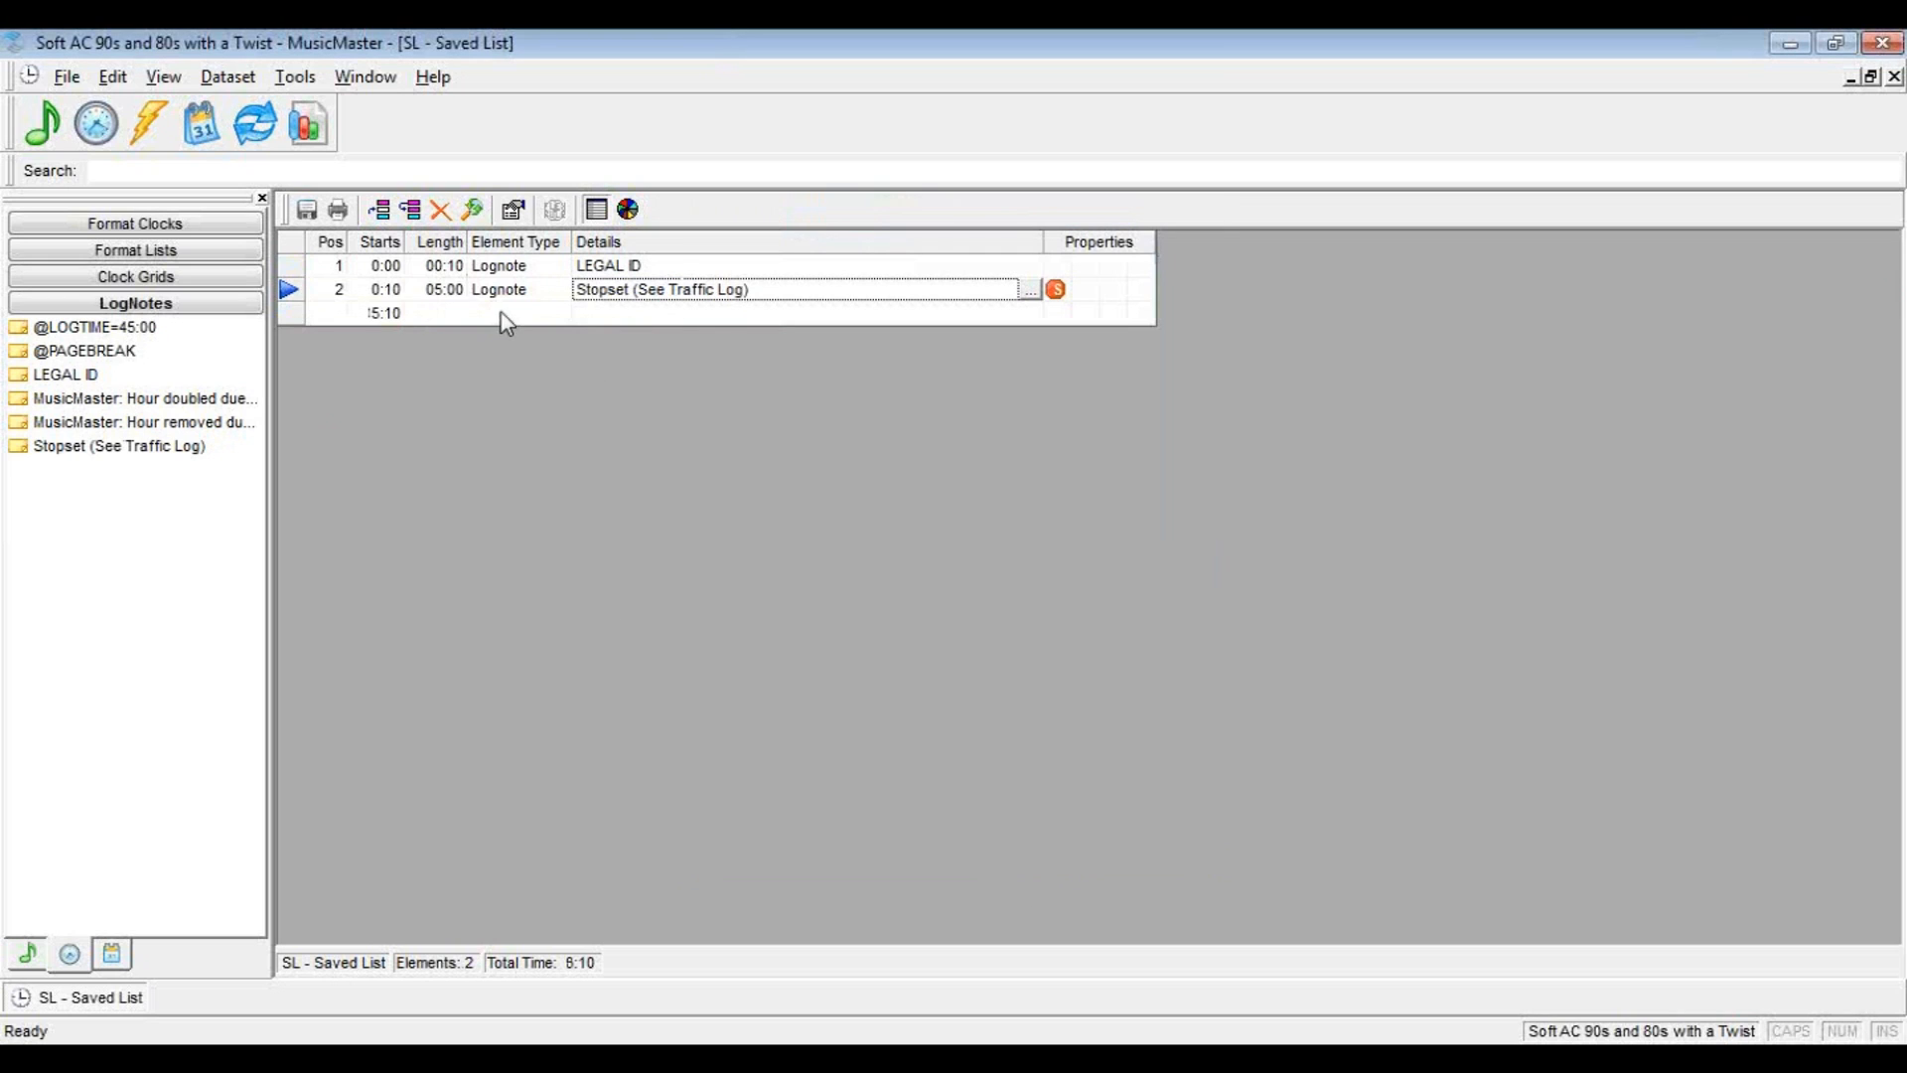
click(411, 211)
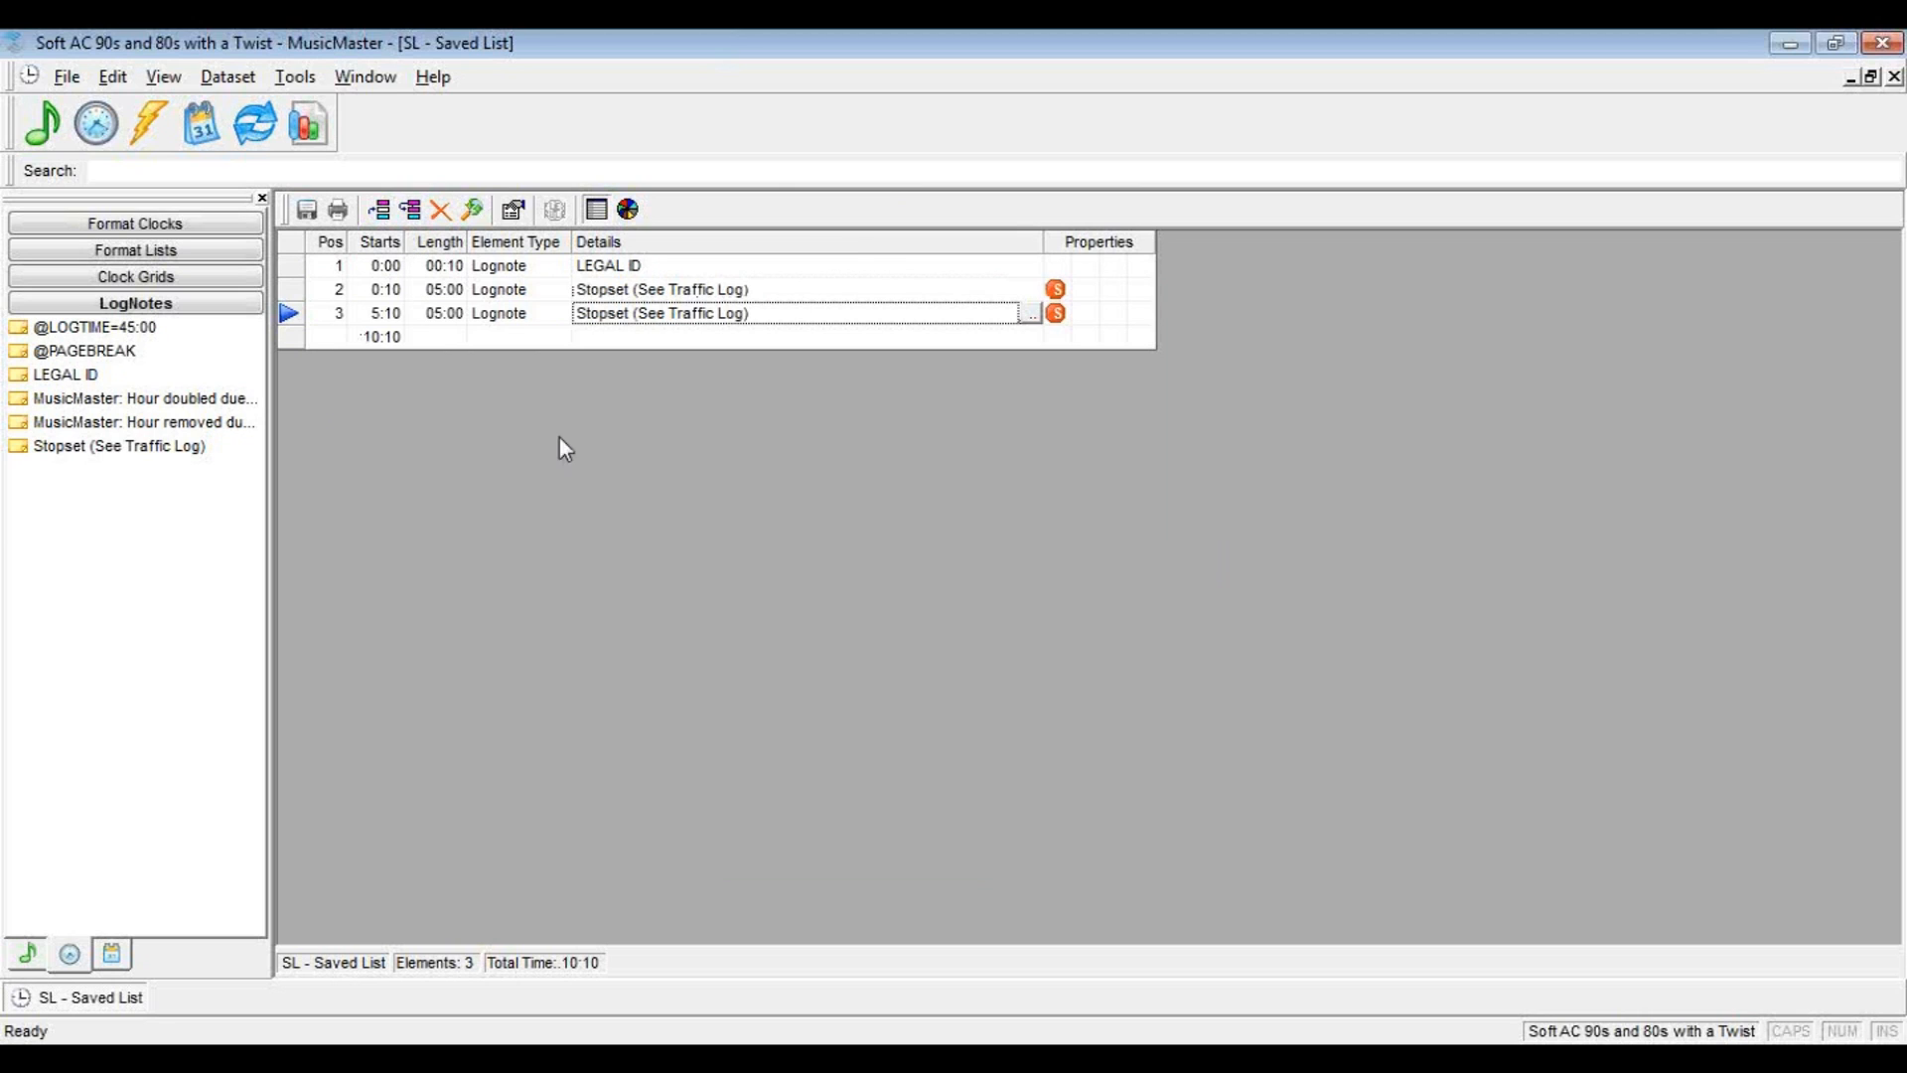
Add a Saved List element after the stopsets that imports the next song from the Top 100 list
click(28, 955)
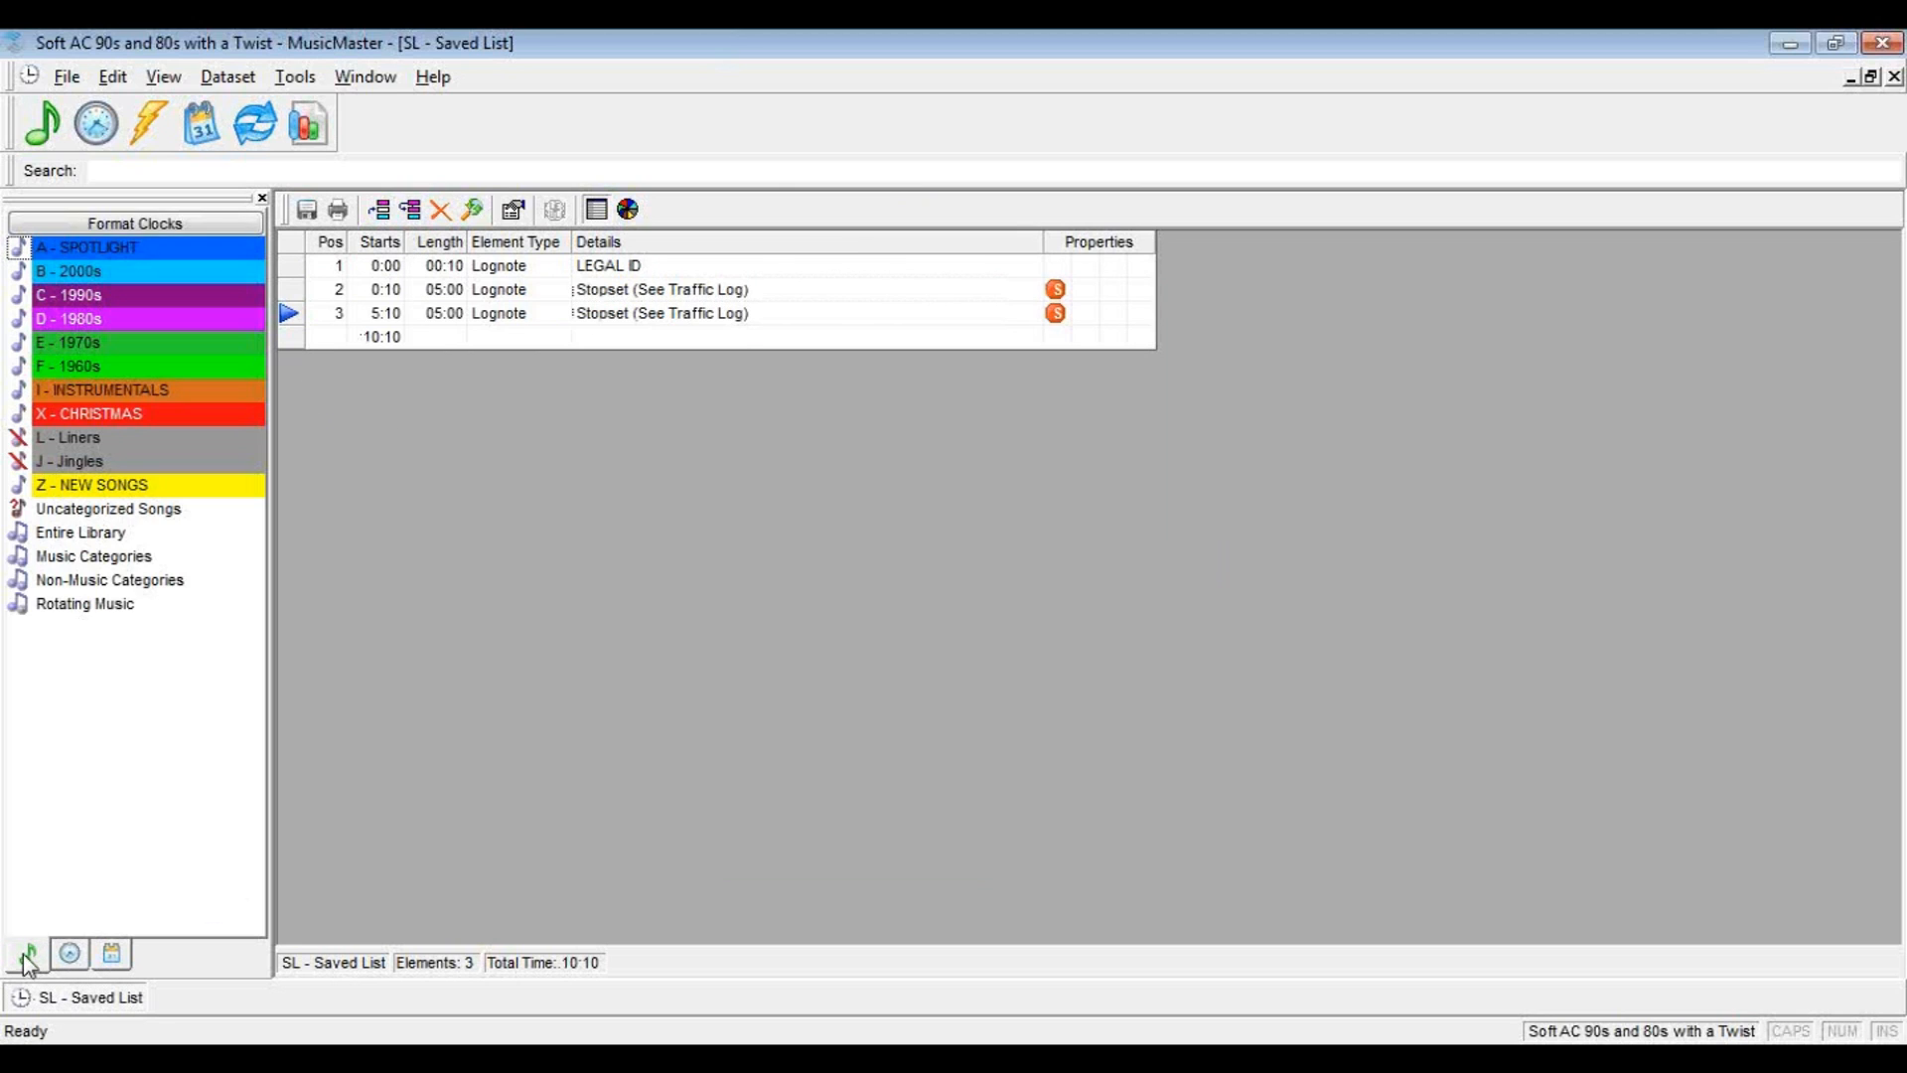
click(516, 337)
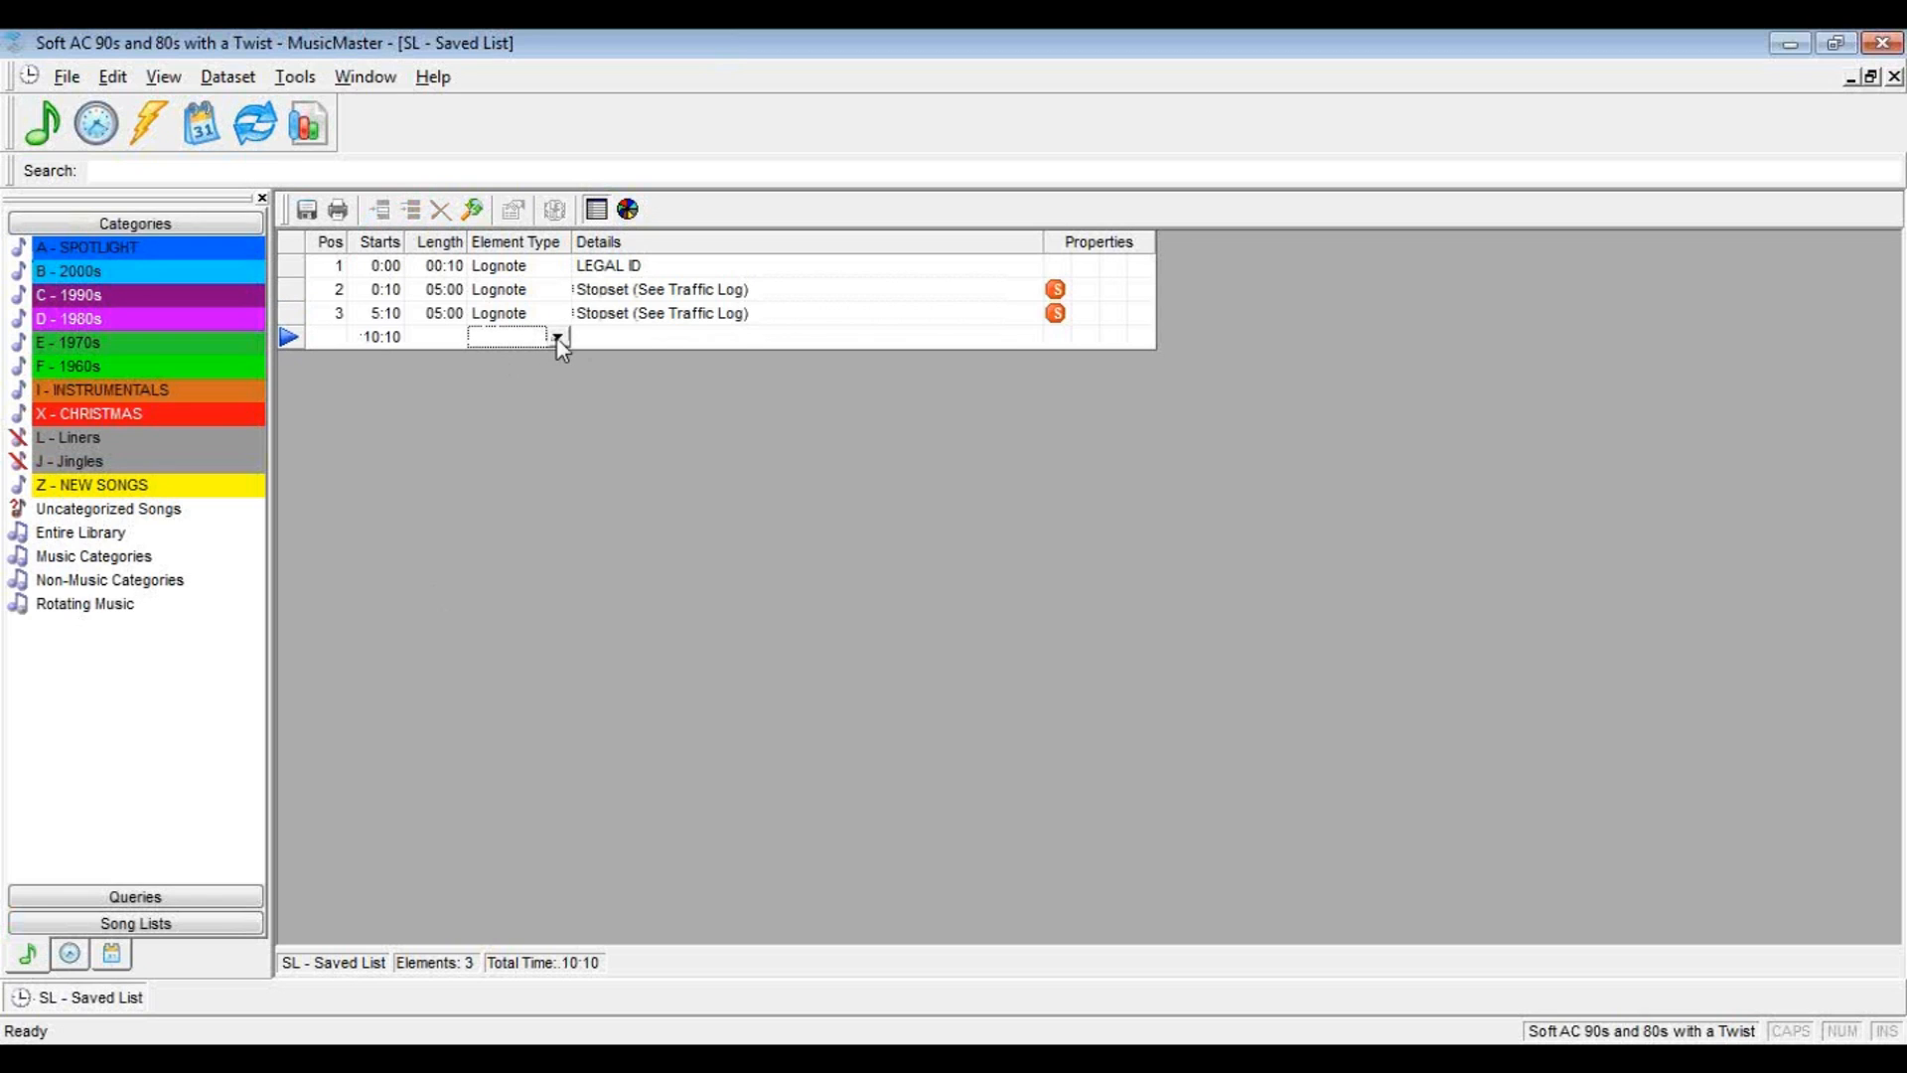
click(559, 340)
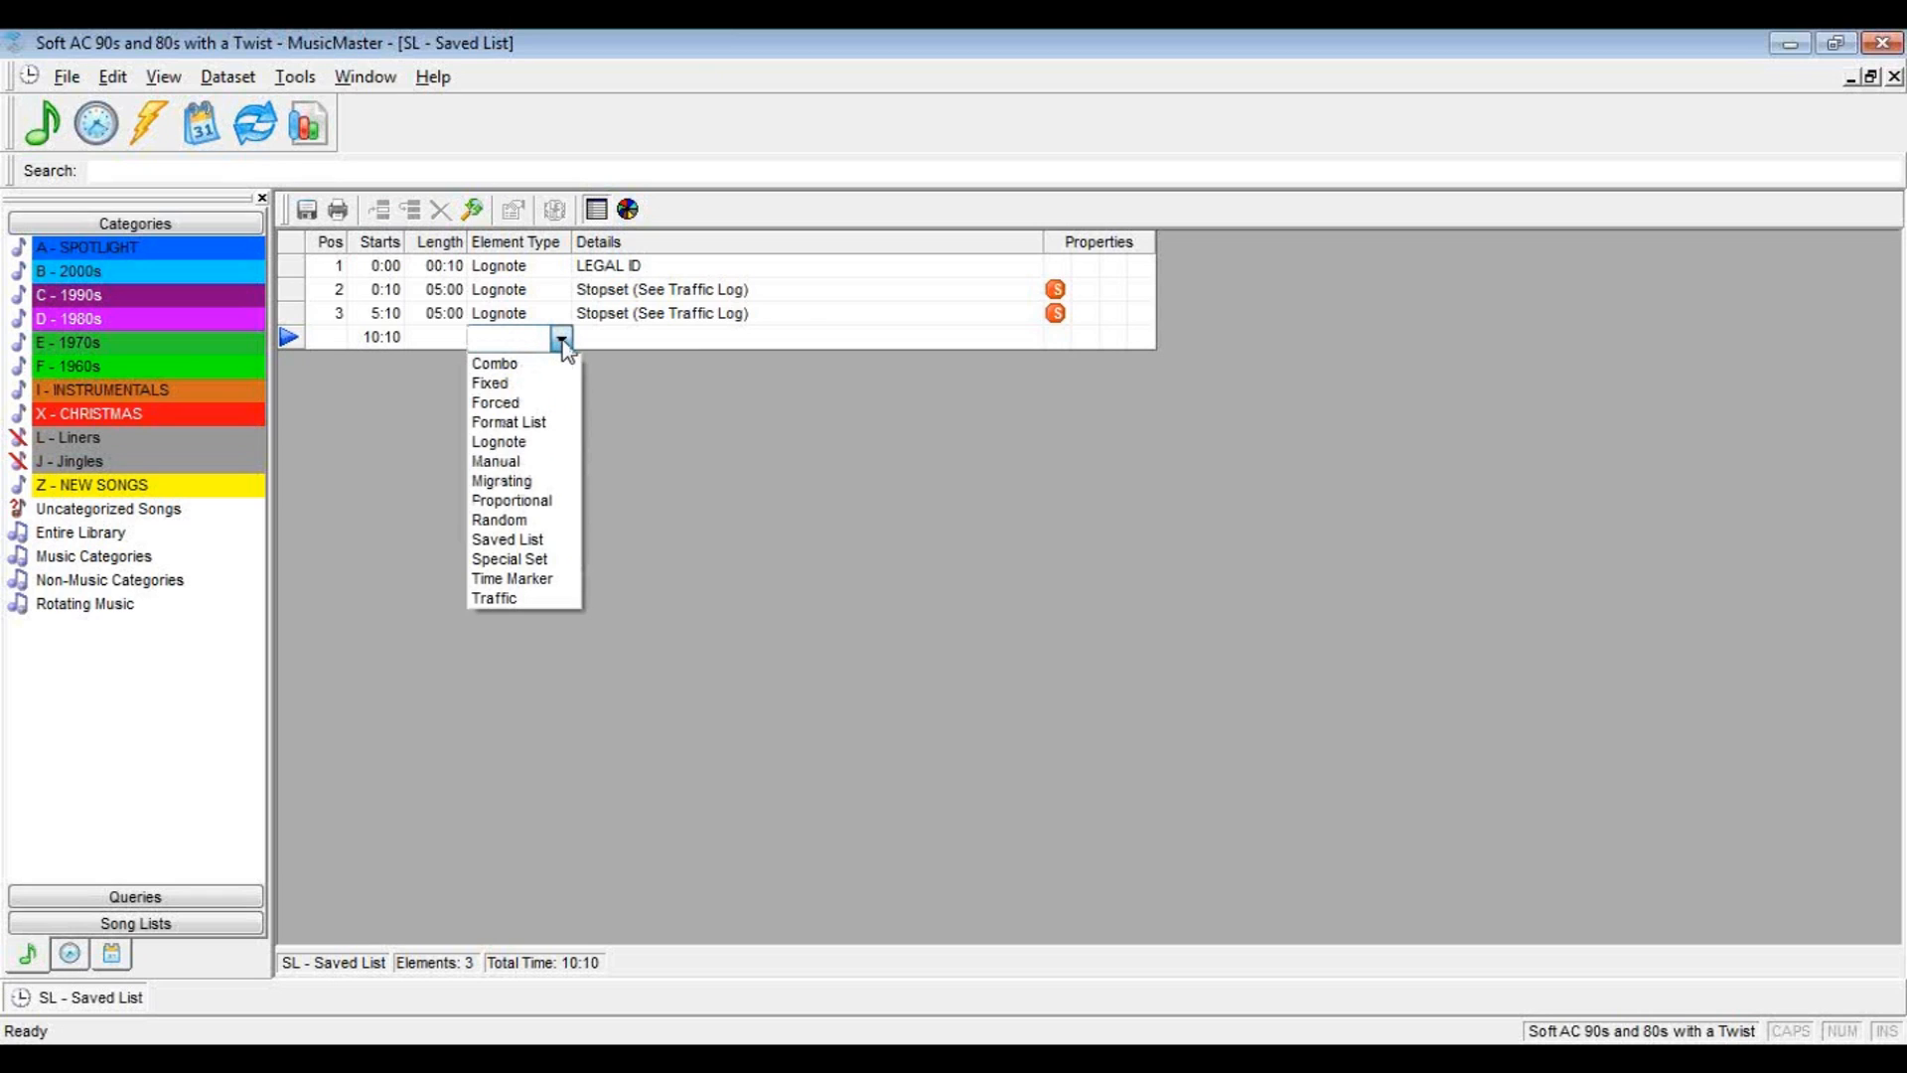
click(496, 541)
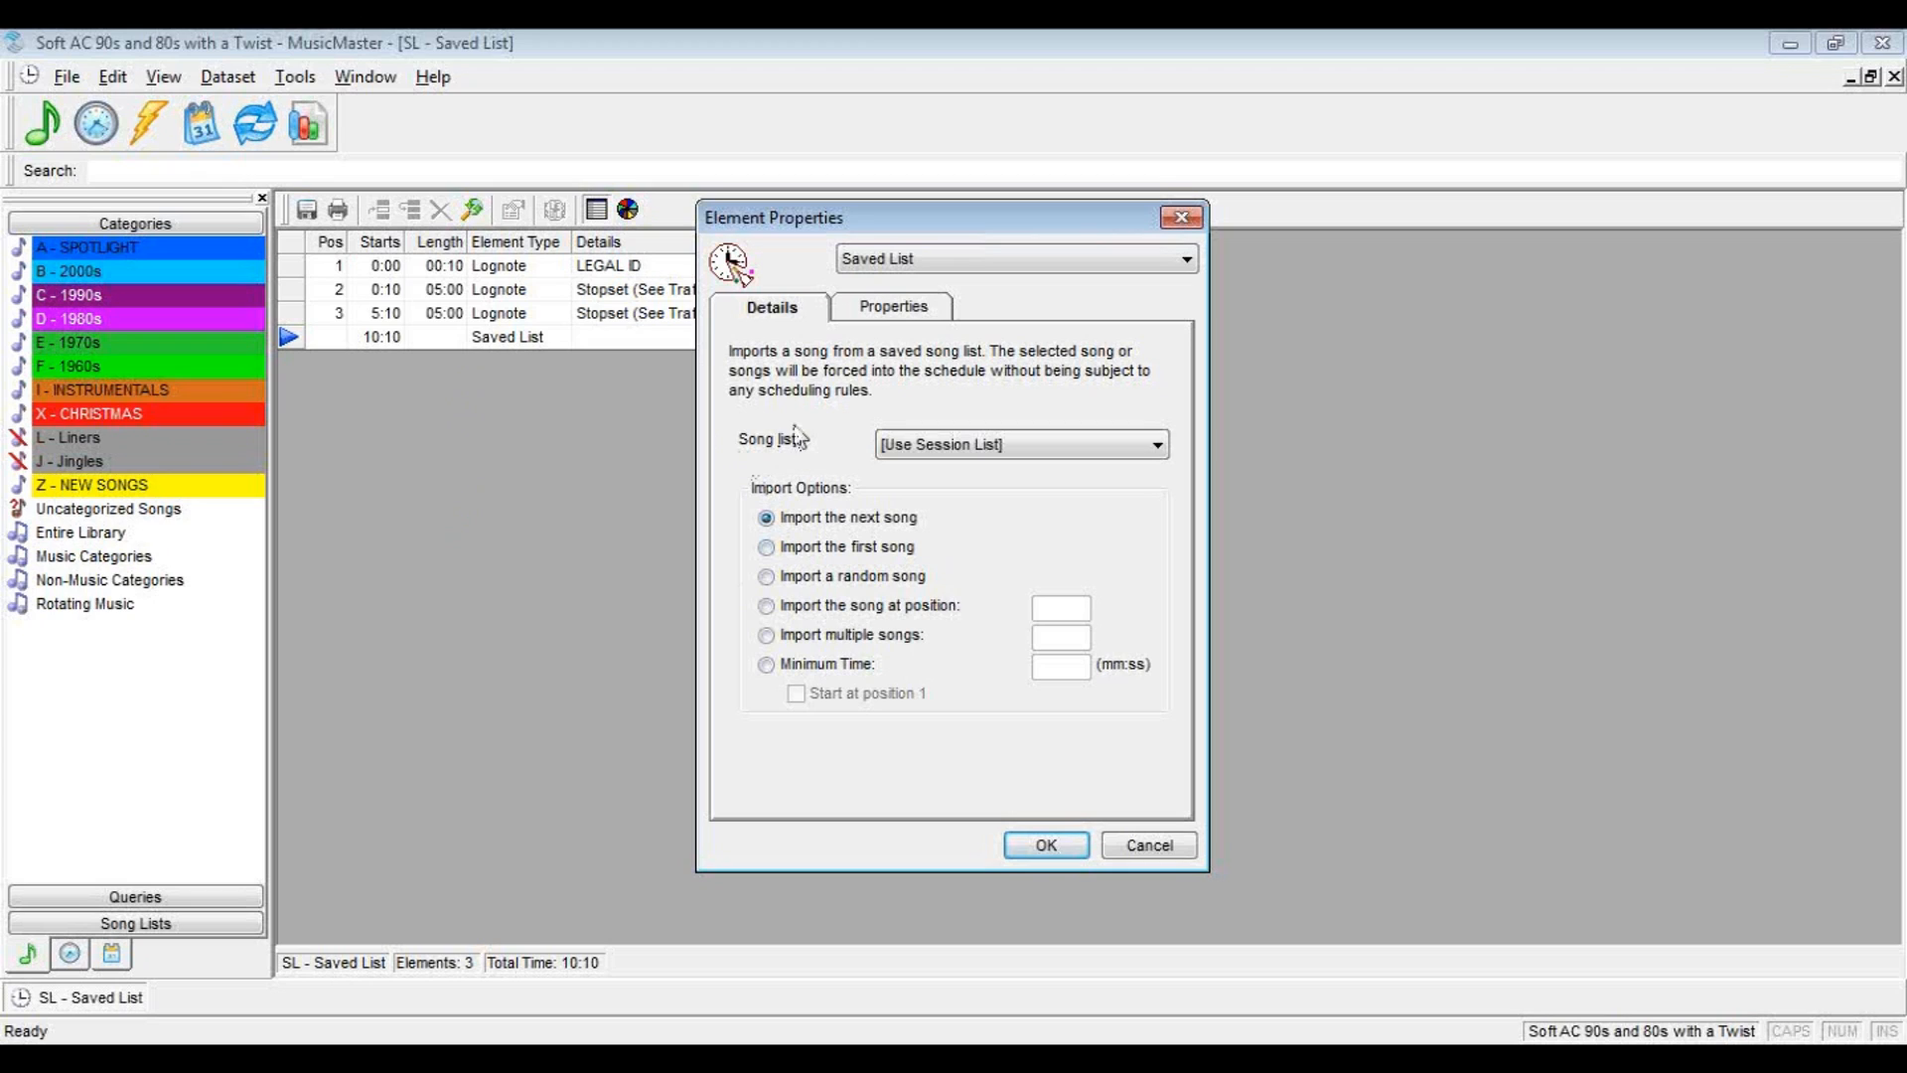
click(955, 454)
click(908, 547)
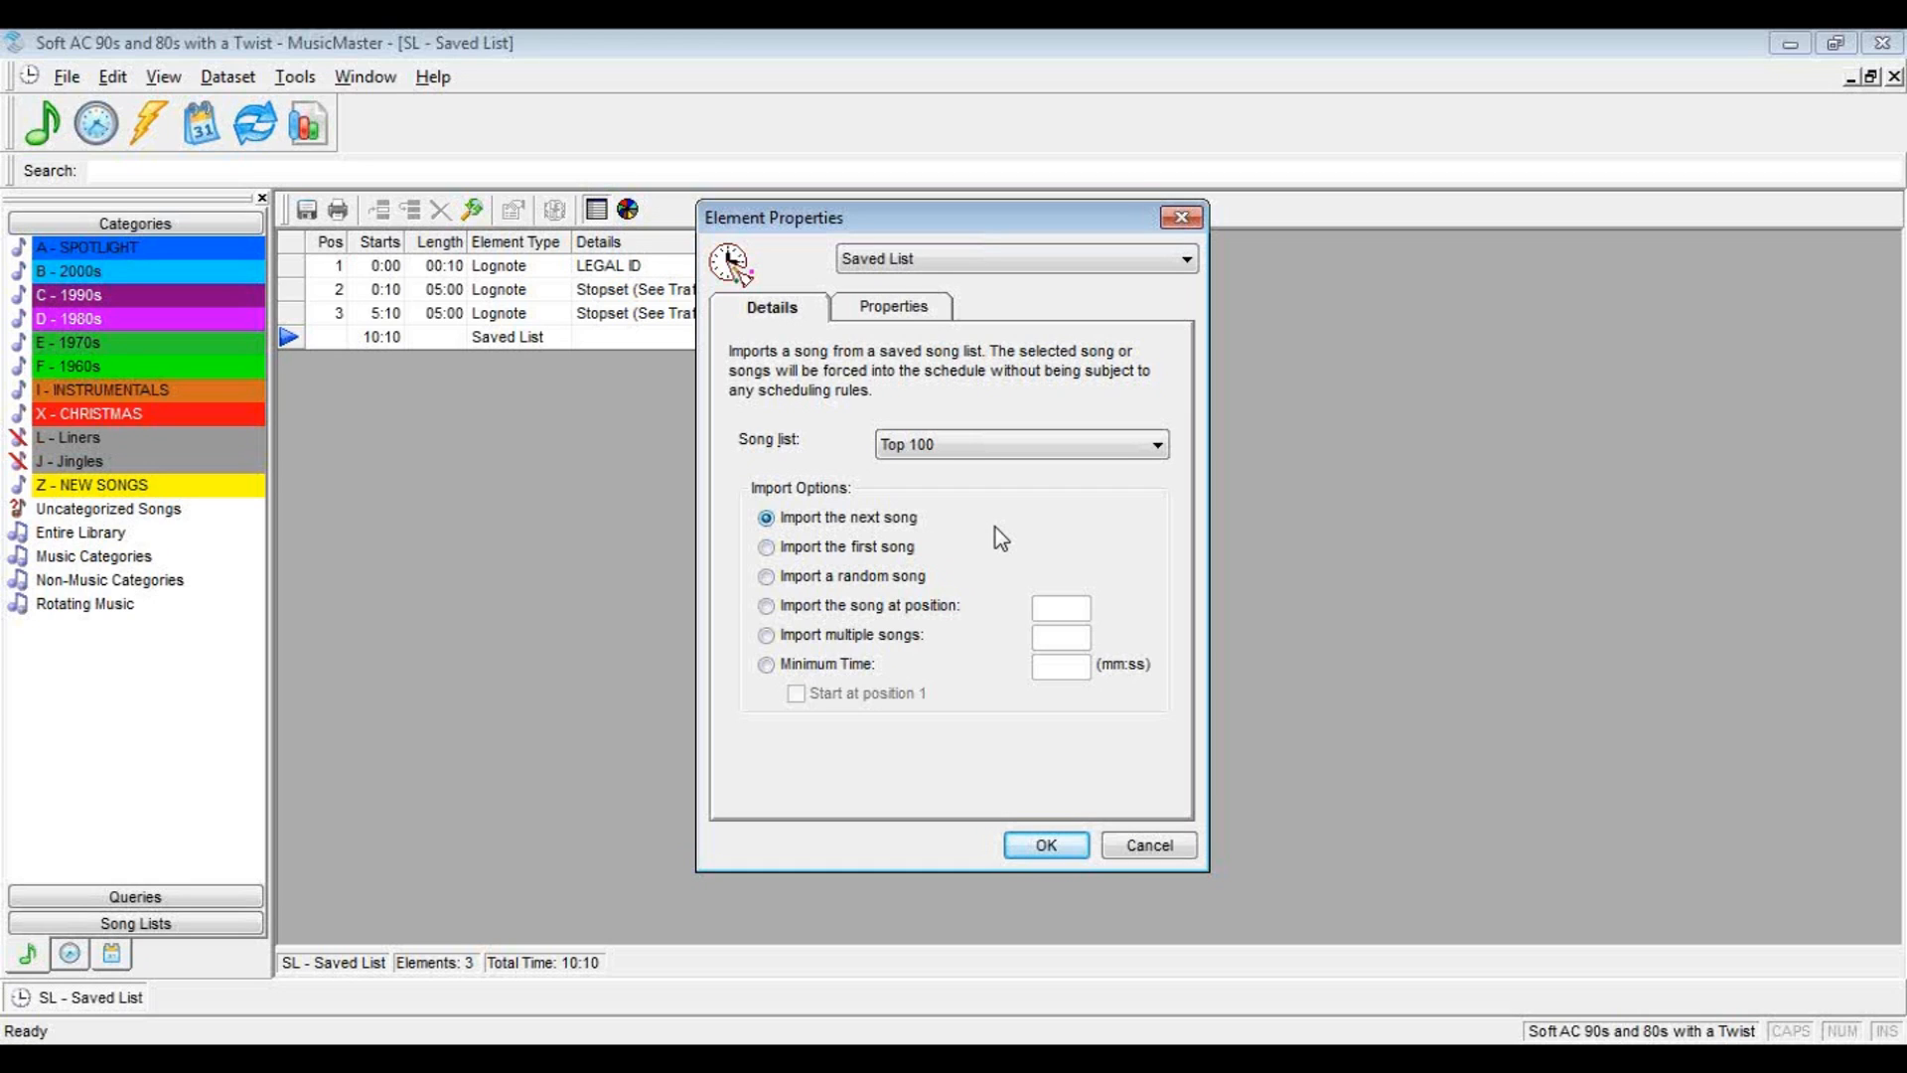
click(1048, 845)
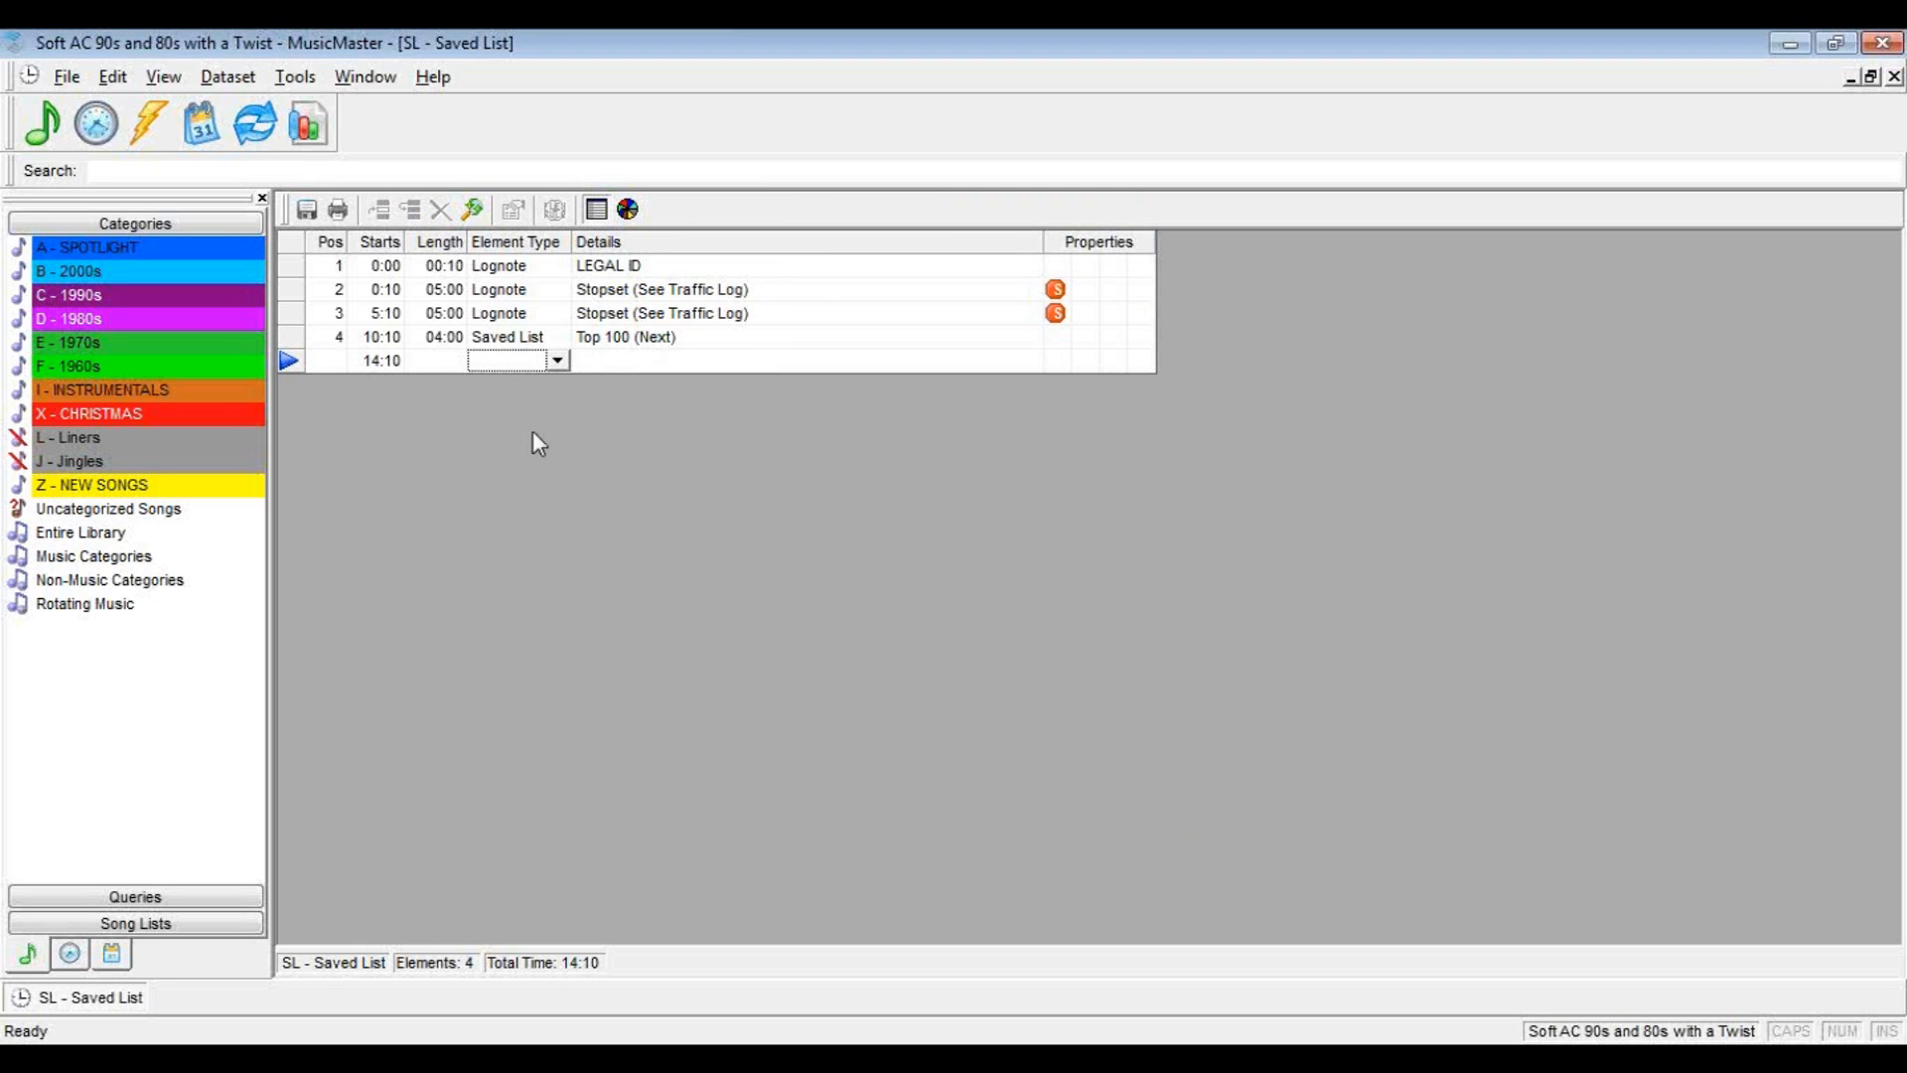
Duplicate the Top 100 (Next) element until the clock contains twelve of them, filling positions 4 to 15
click(607, 338)
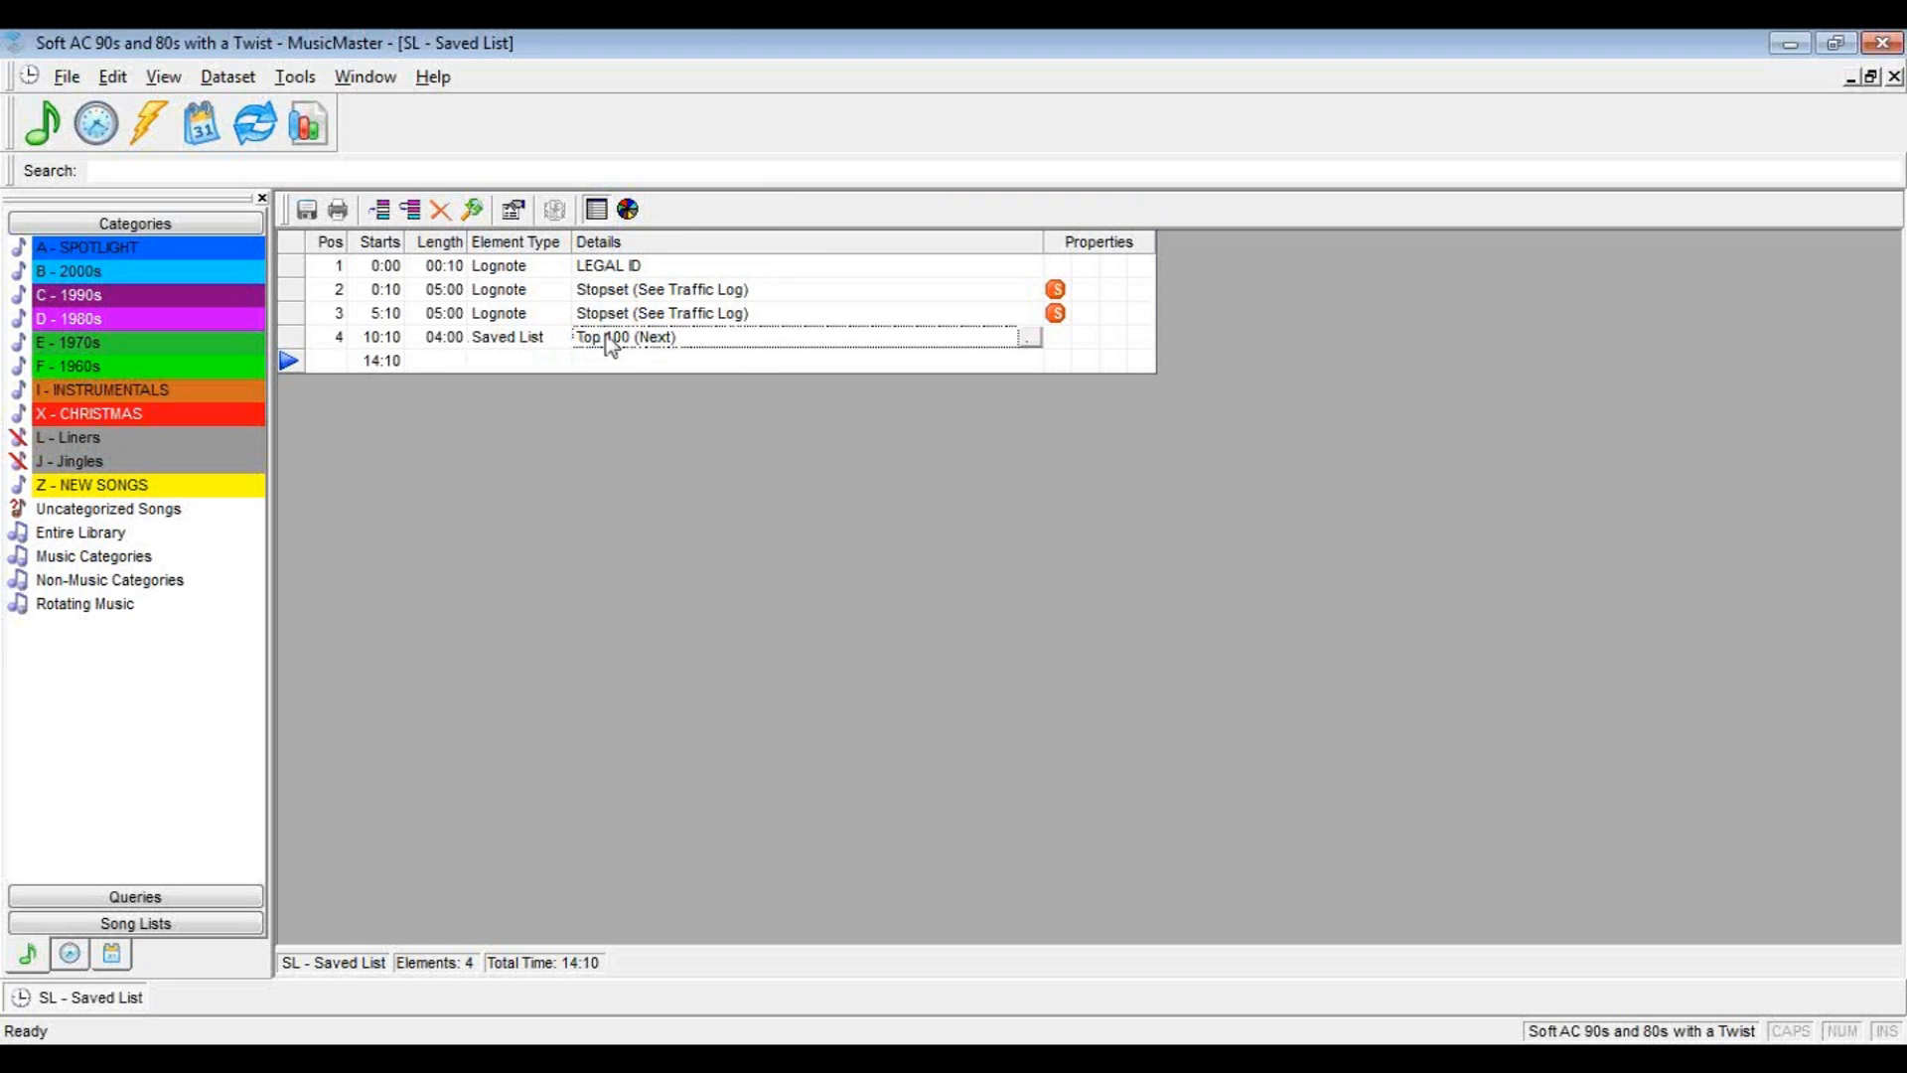
click(412, 210)
triple_click(413, 212)
double_click(413, 211)
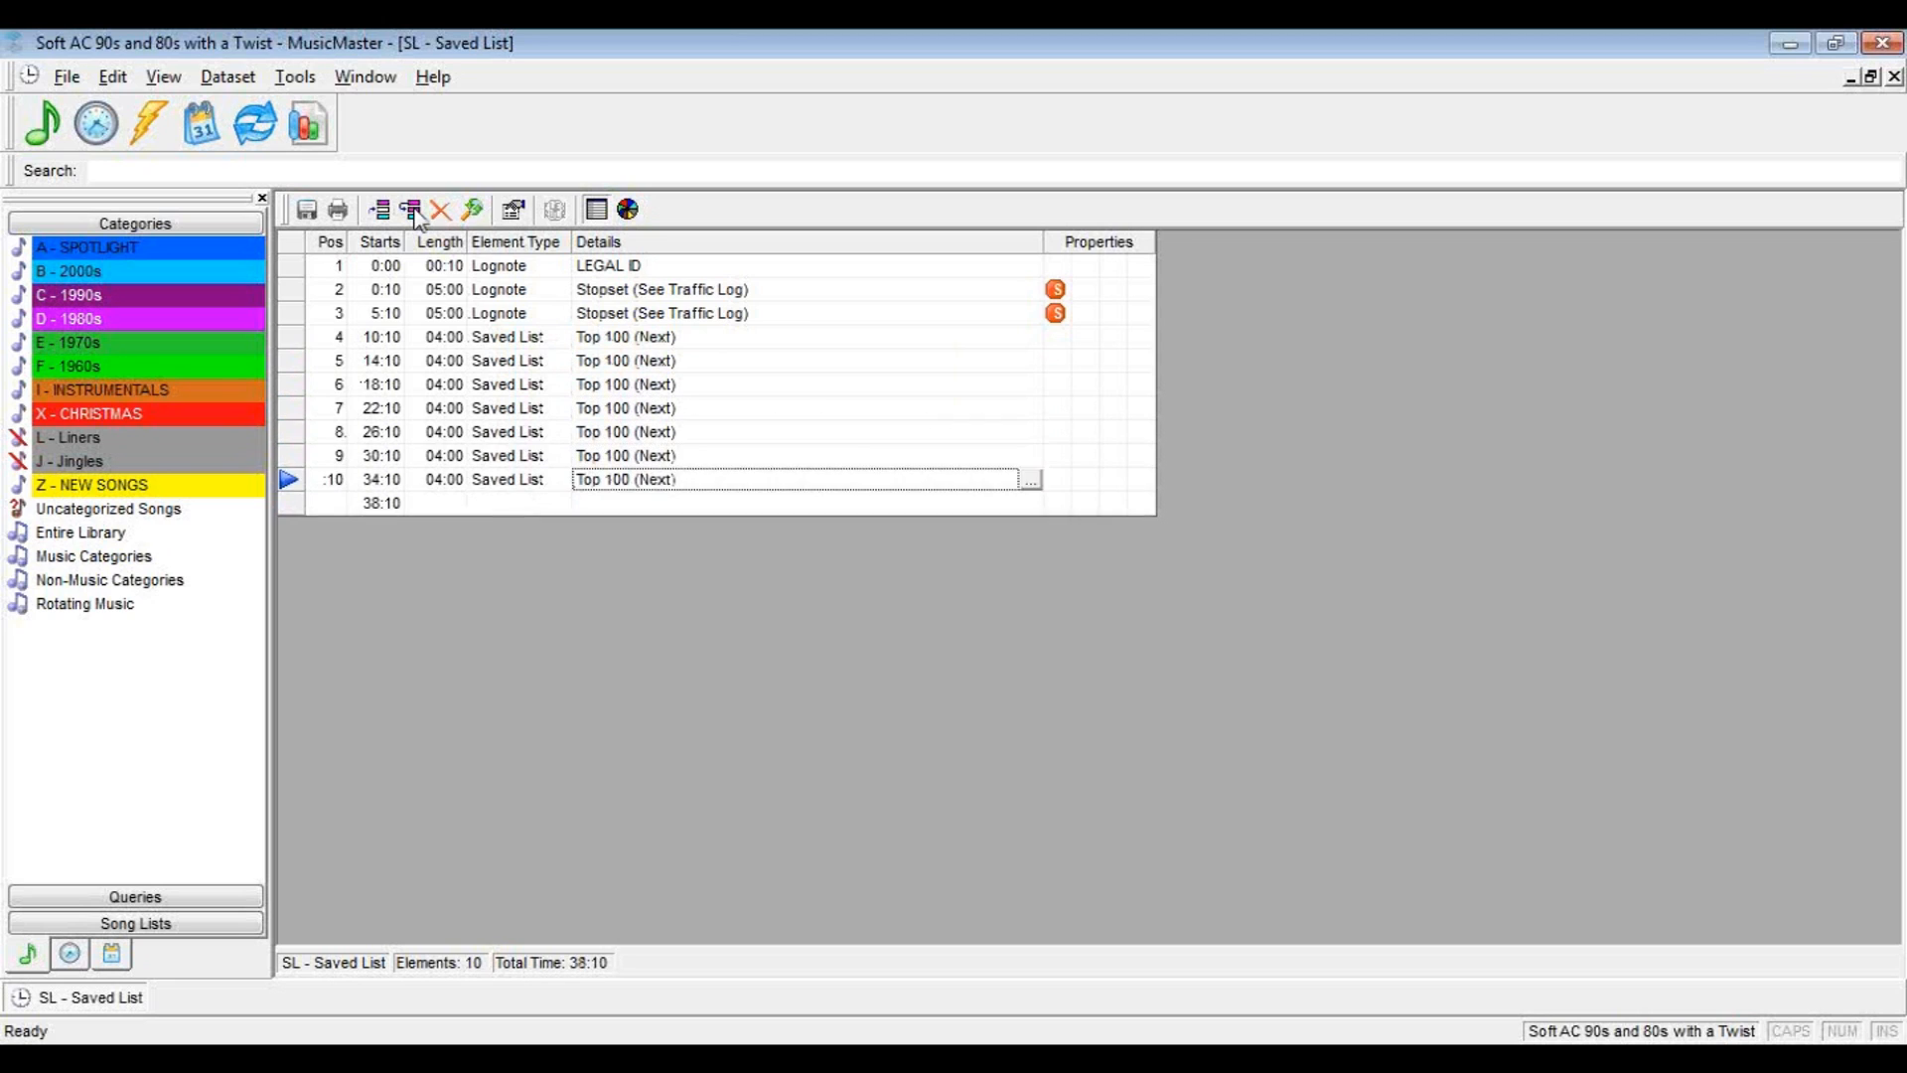
triple_click(413, 212)
double_click(414, 211)
click(391, 623)
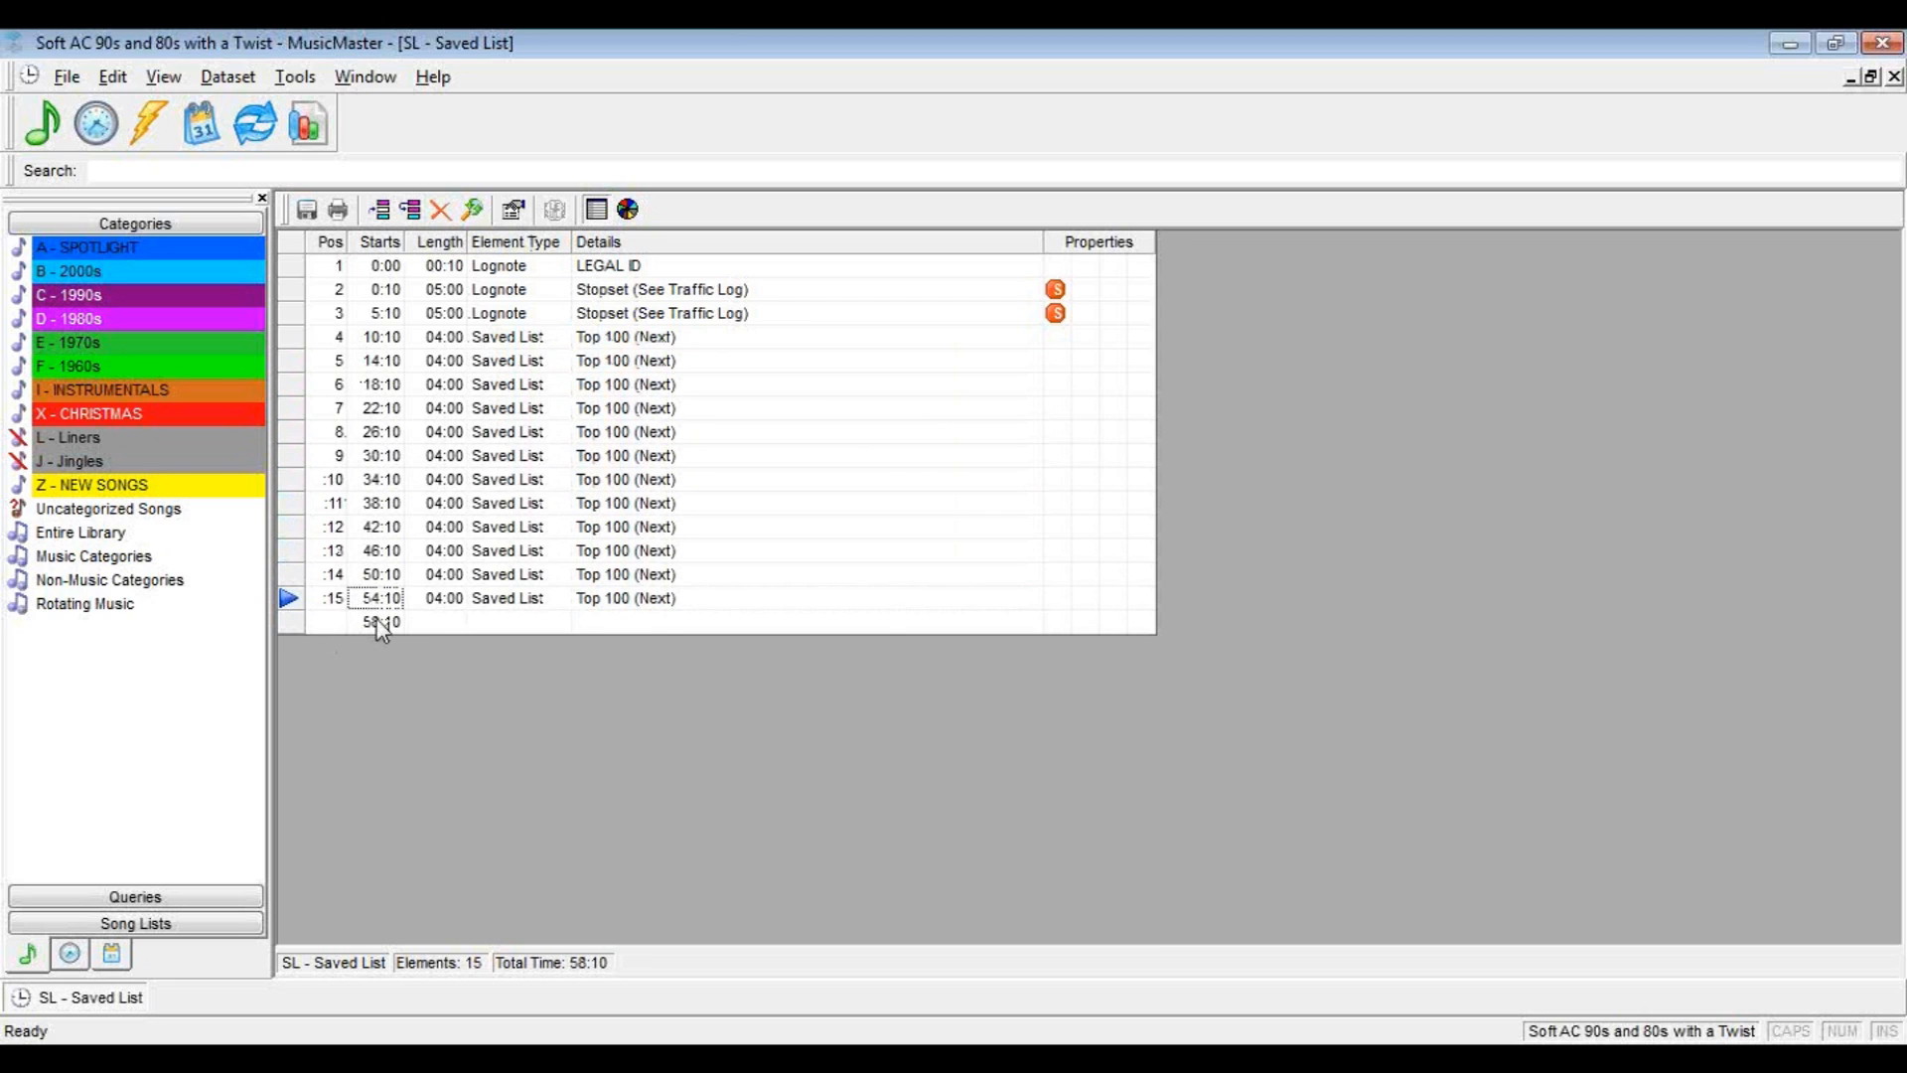
Move the two stopset lognotes among the Top 100 elements, to positions 6 and 12
click(481, 315)
drag(289, 314, 319, 536)
click(638, 289)
drag(290, 290, 289, 405)
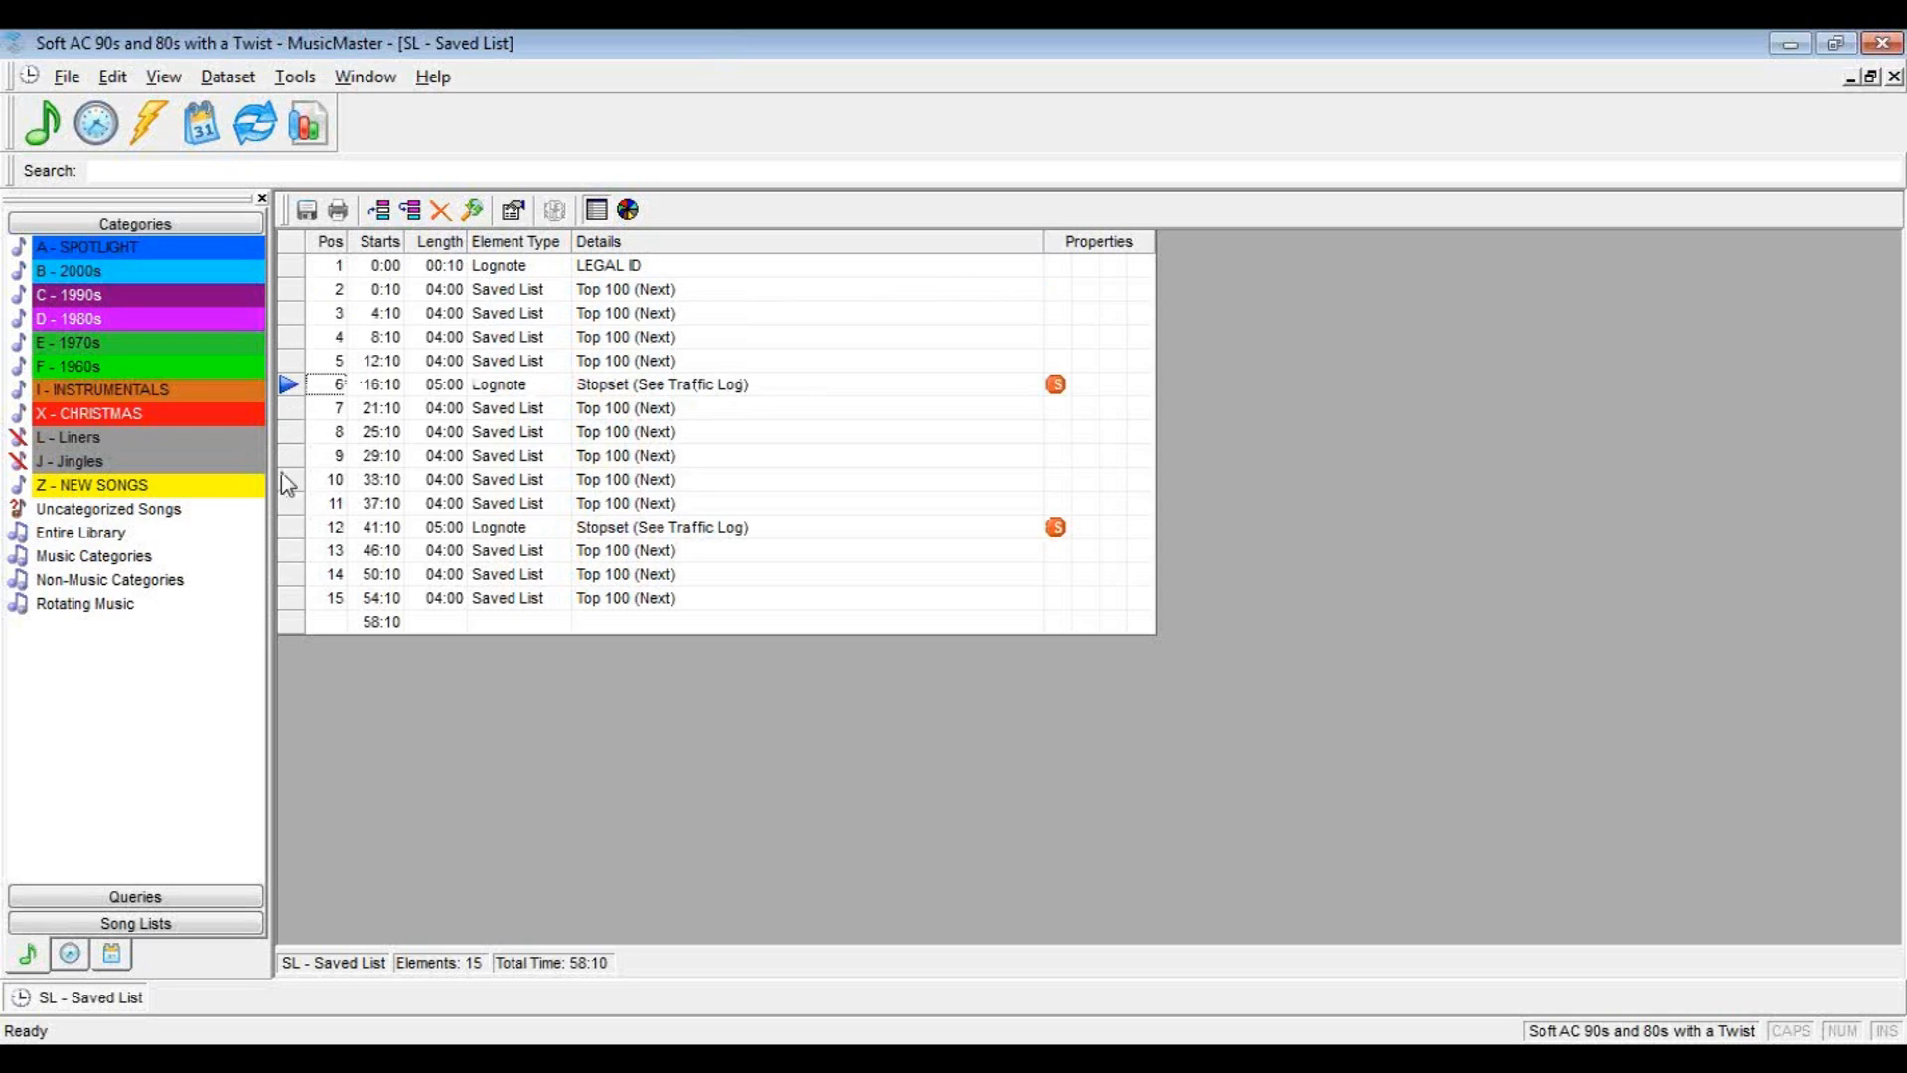
Insert four L - Liners elements between Top 100 songs and a J - Jingles element after each stopset, and close the clock
drag(83, 435, 457, 369)
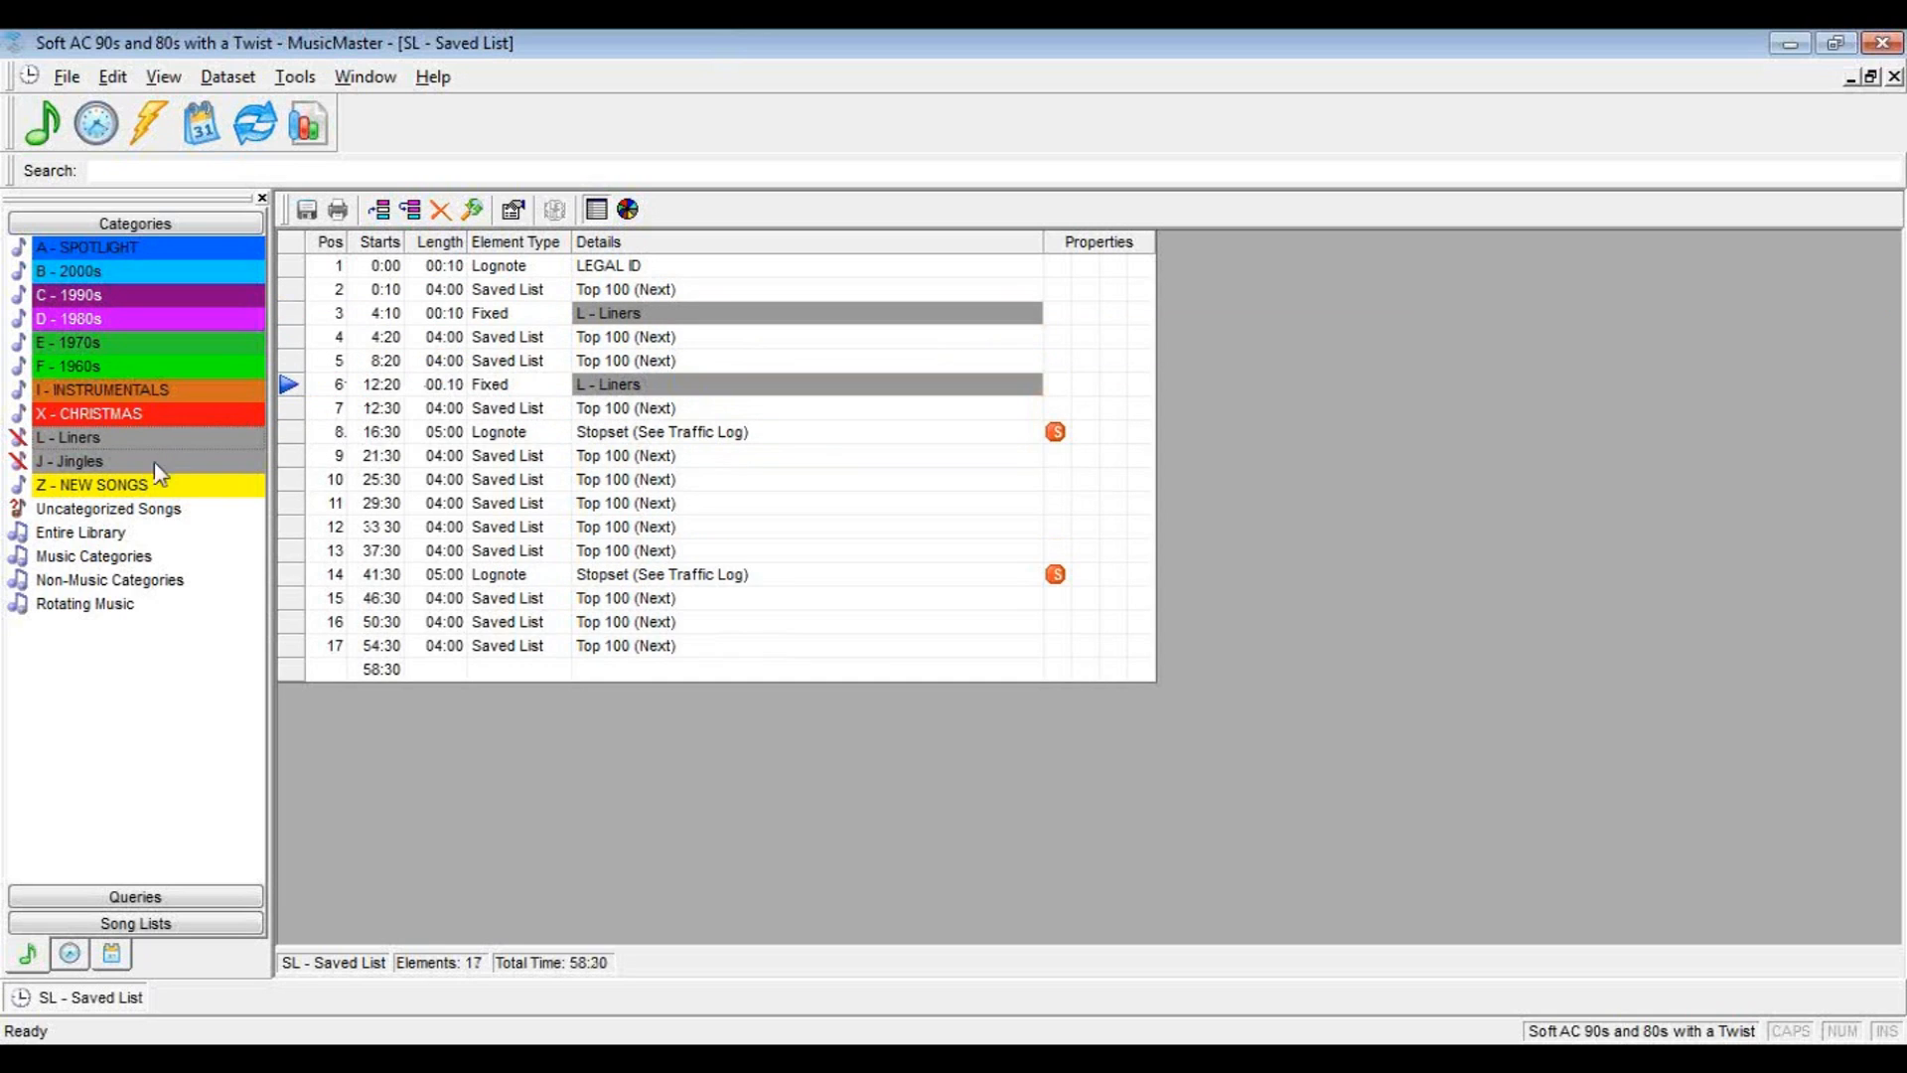
drag(139, 444, 485, 568)
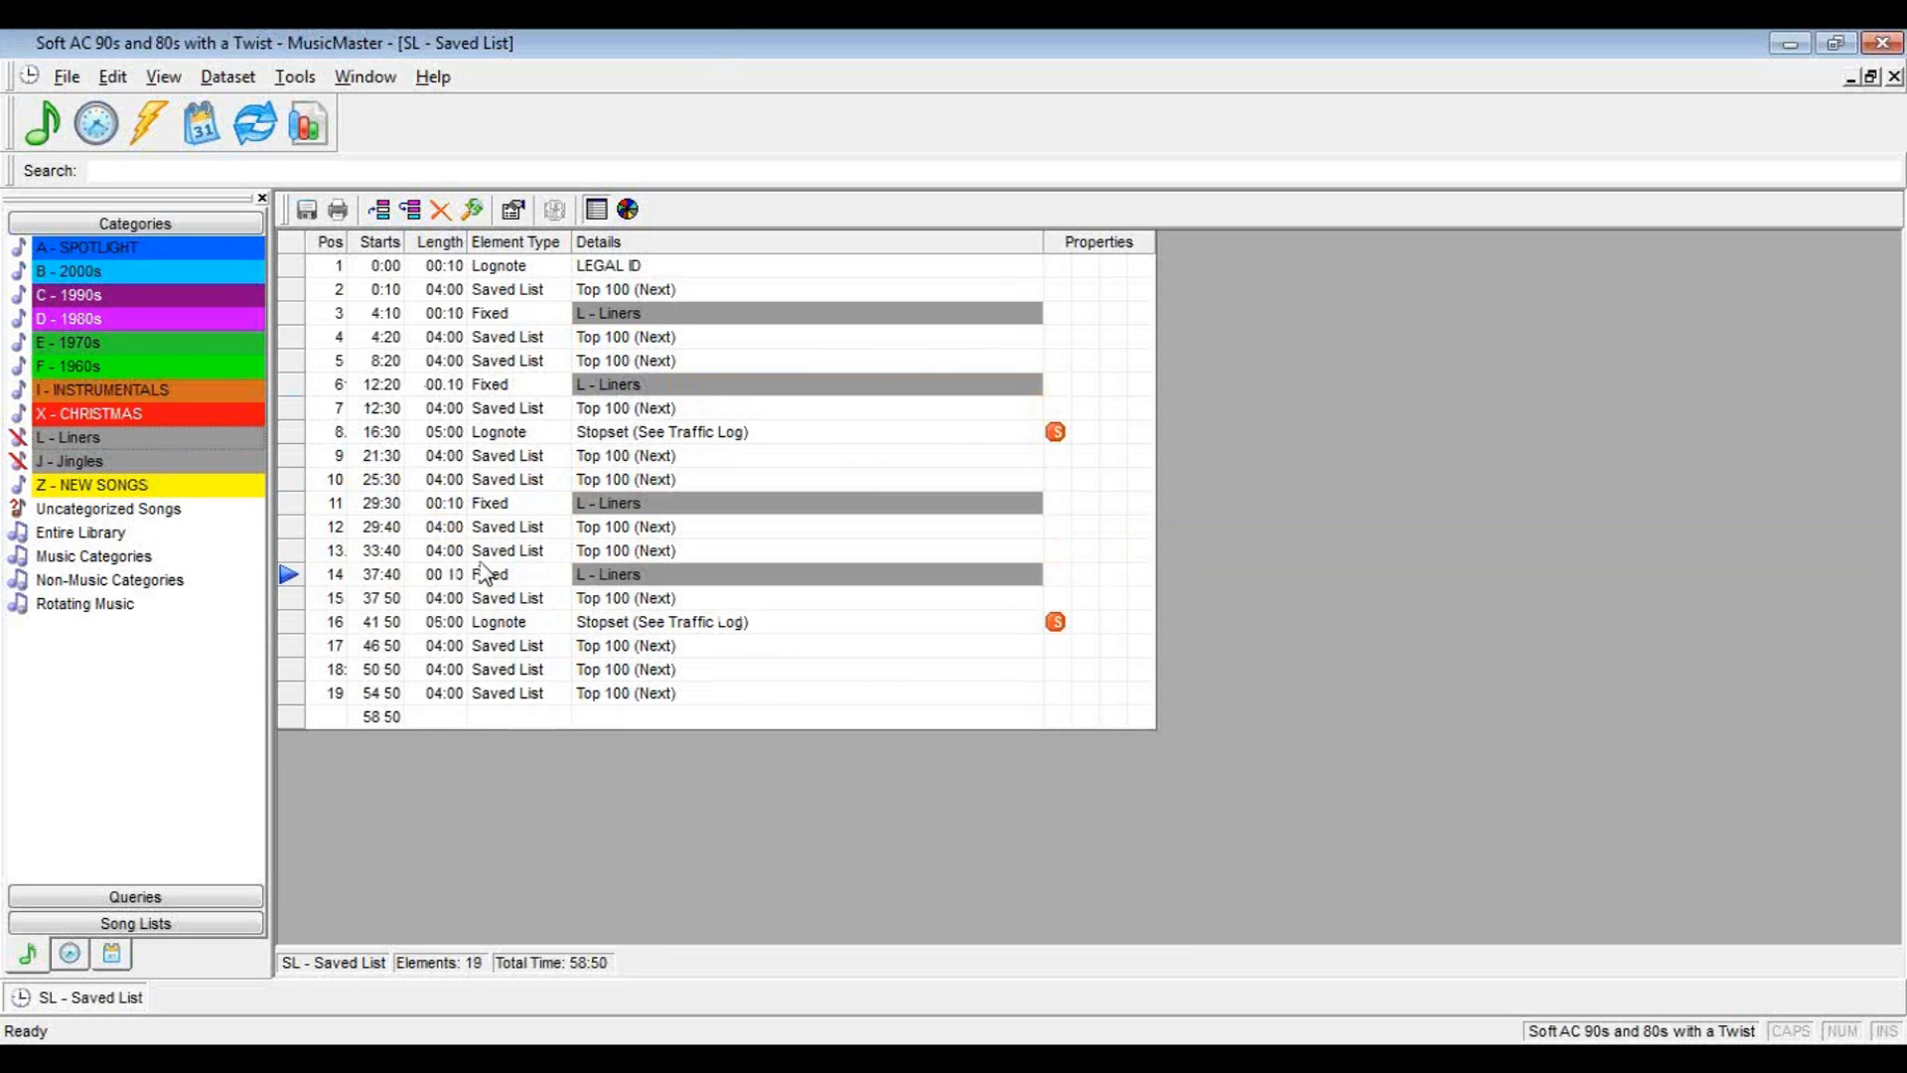
drag(100, 465, 529, 647)
drag(111, 464, 462, 454)
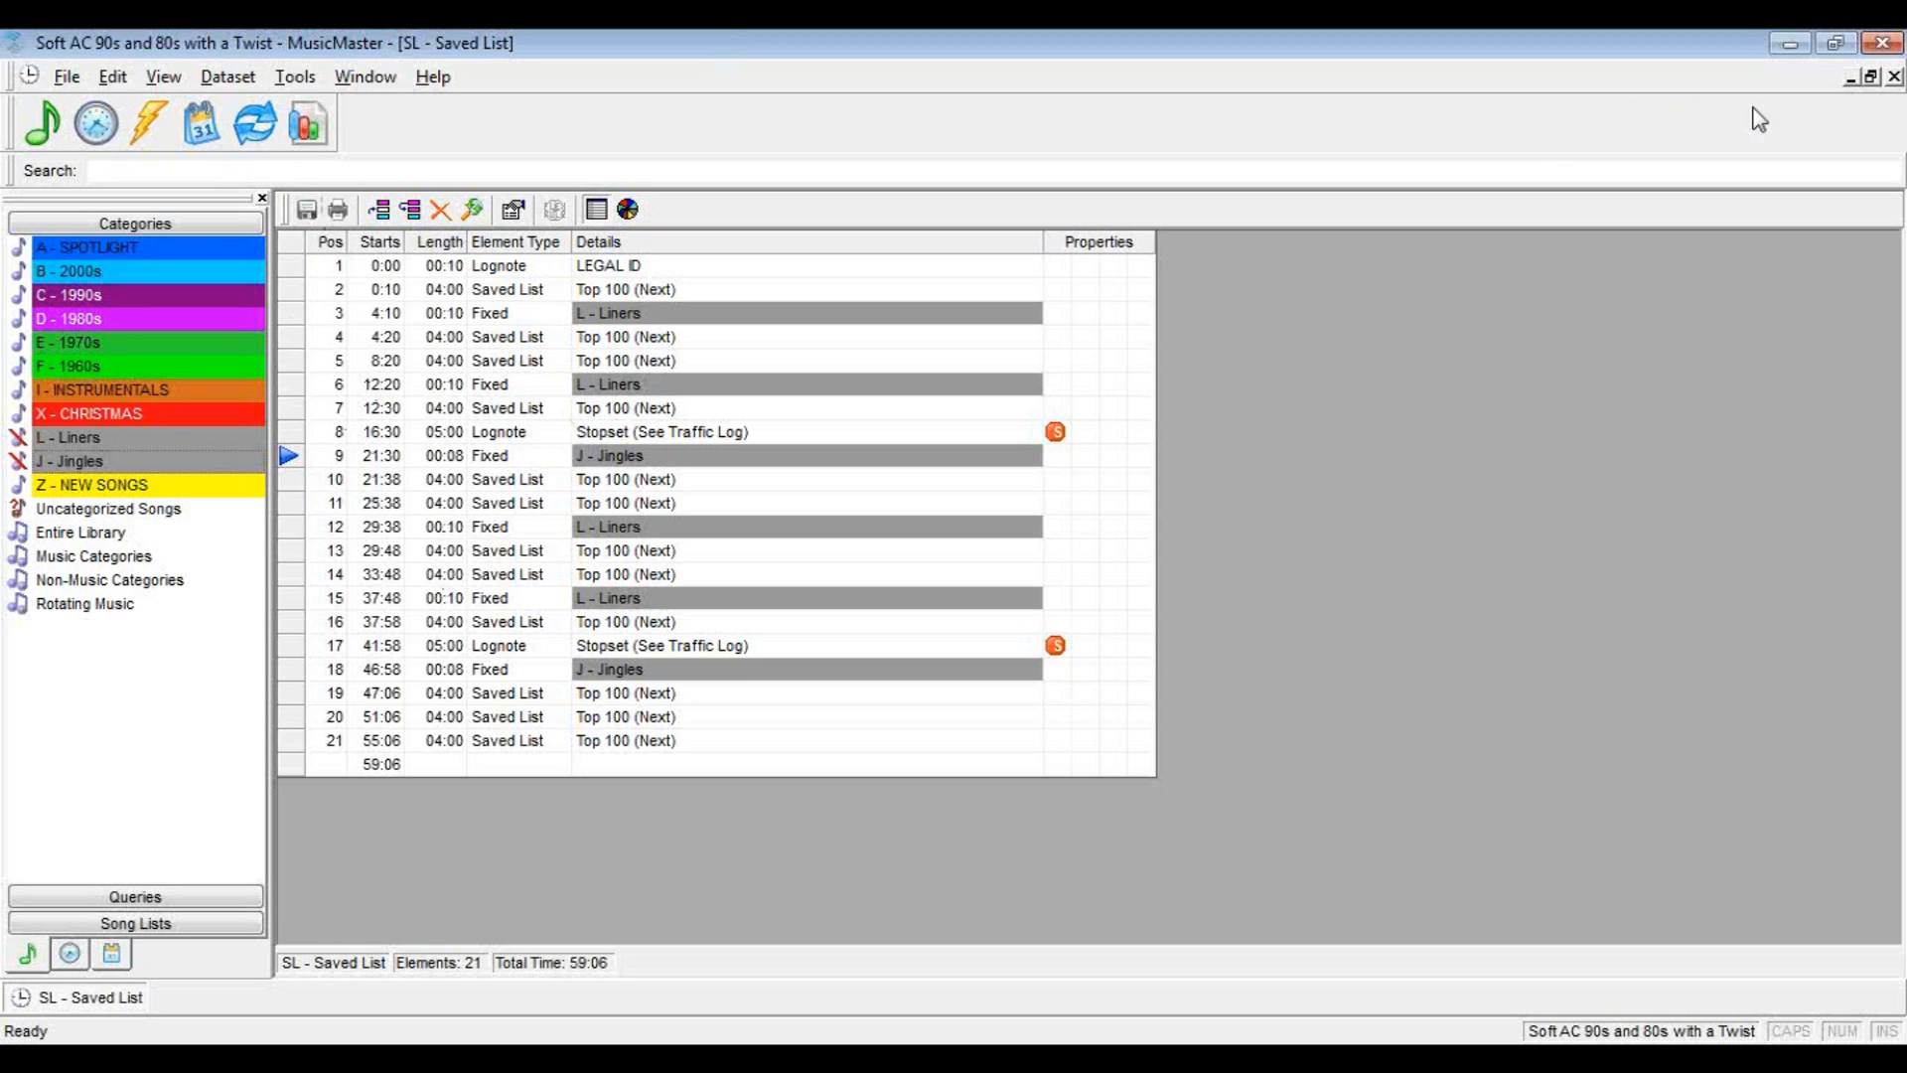
click(1894, 76)
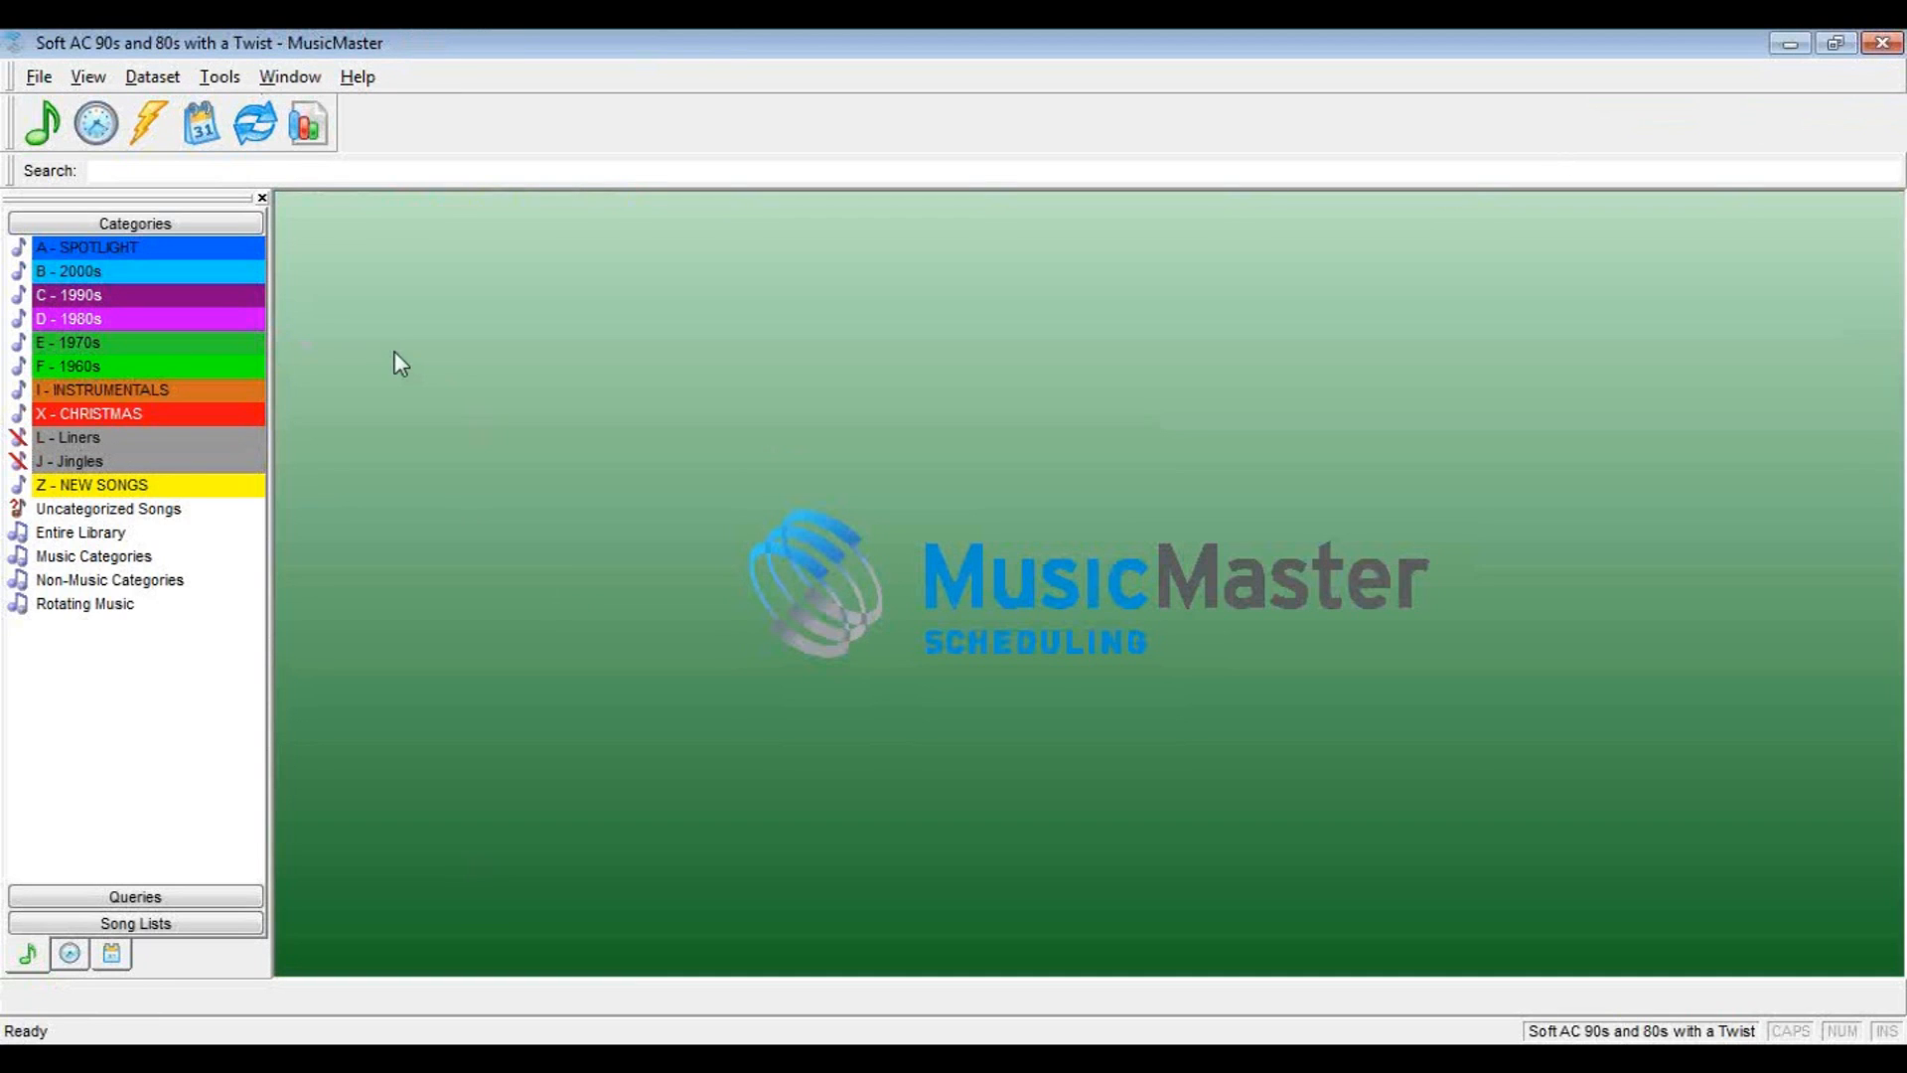
Open the Format Scheduler and assign the SL - Saved List clock to 6PM on Wednesday, February 6, 2013
click(95, 127)
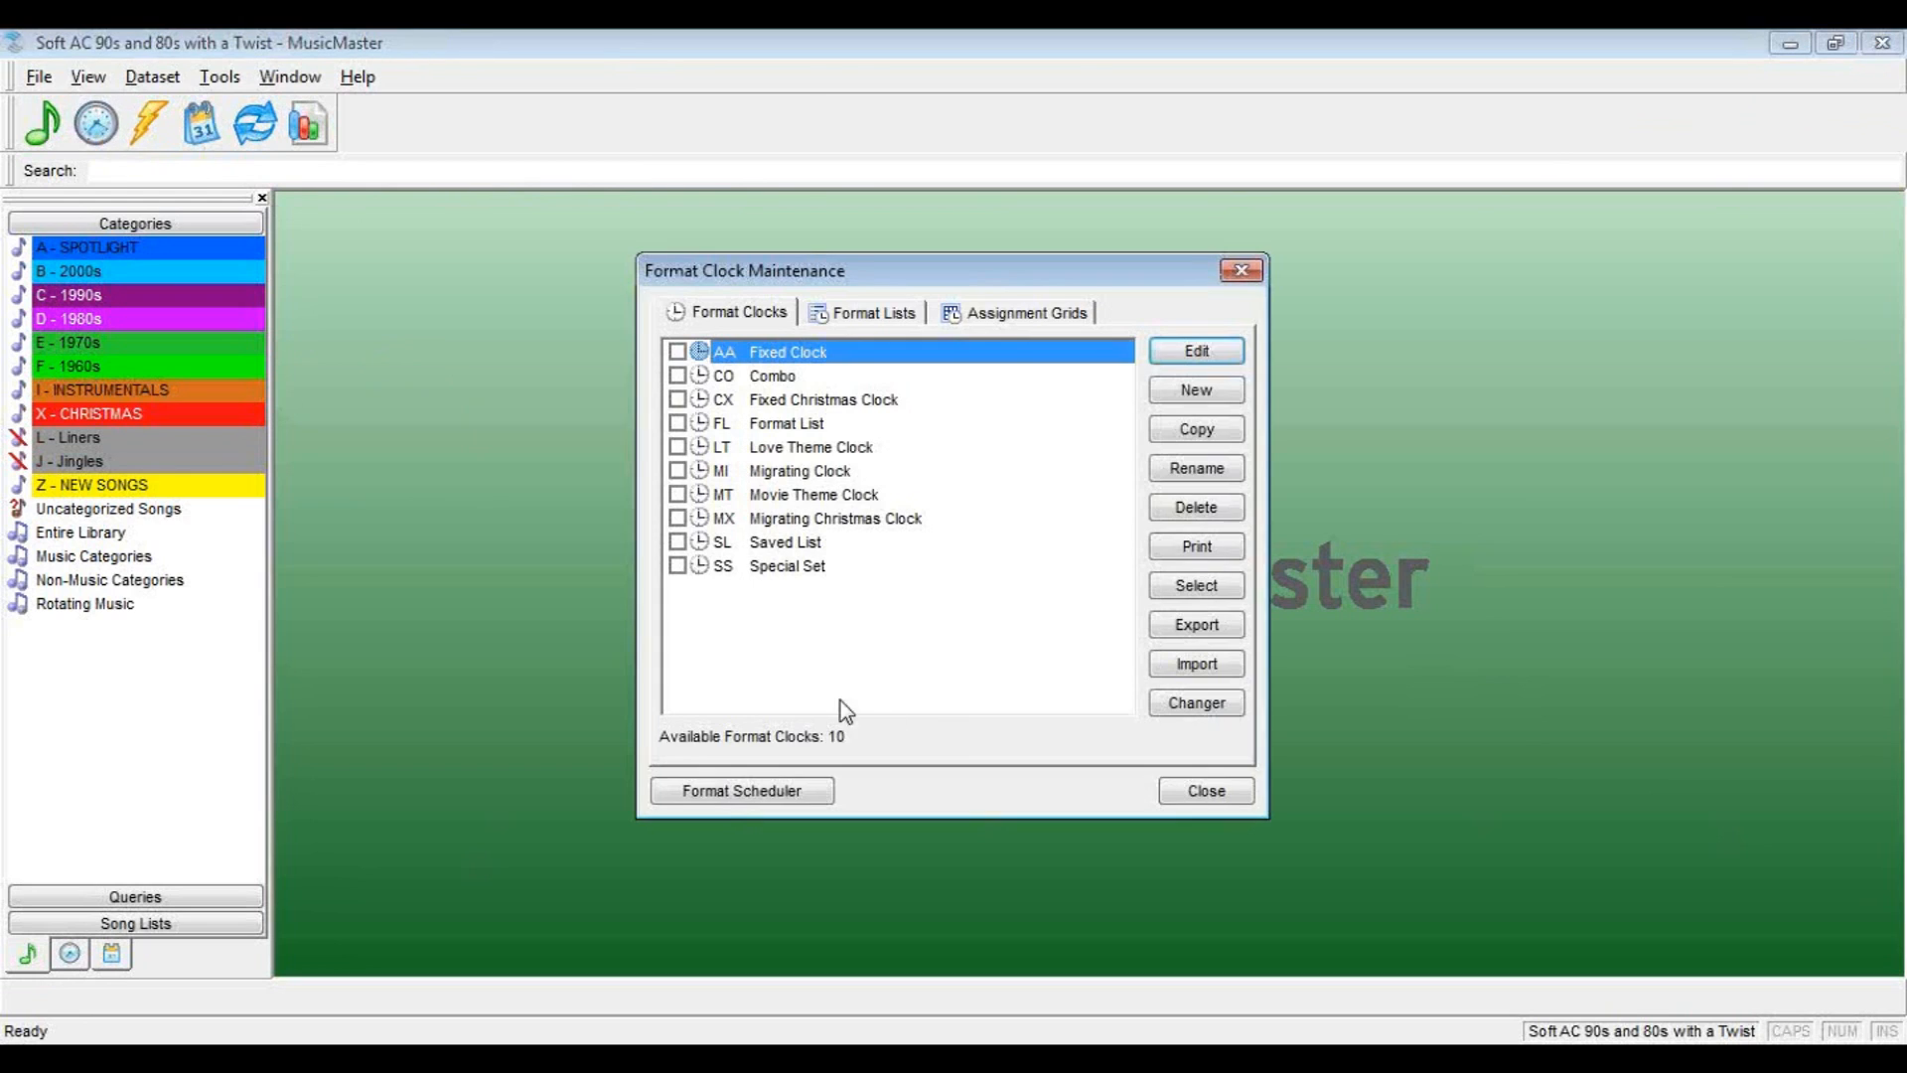
click(742, 793)
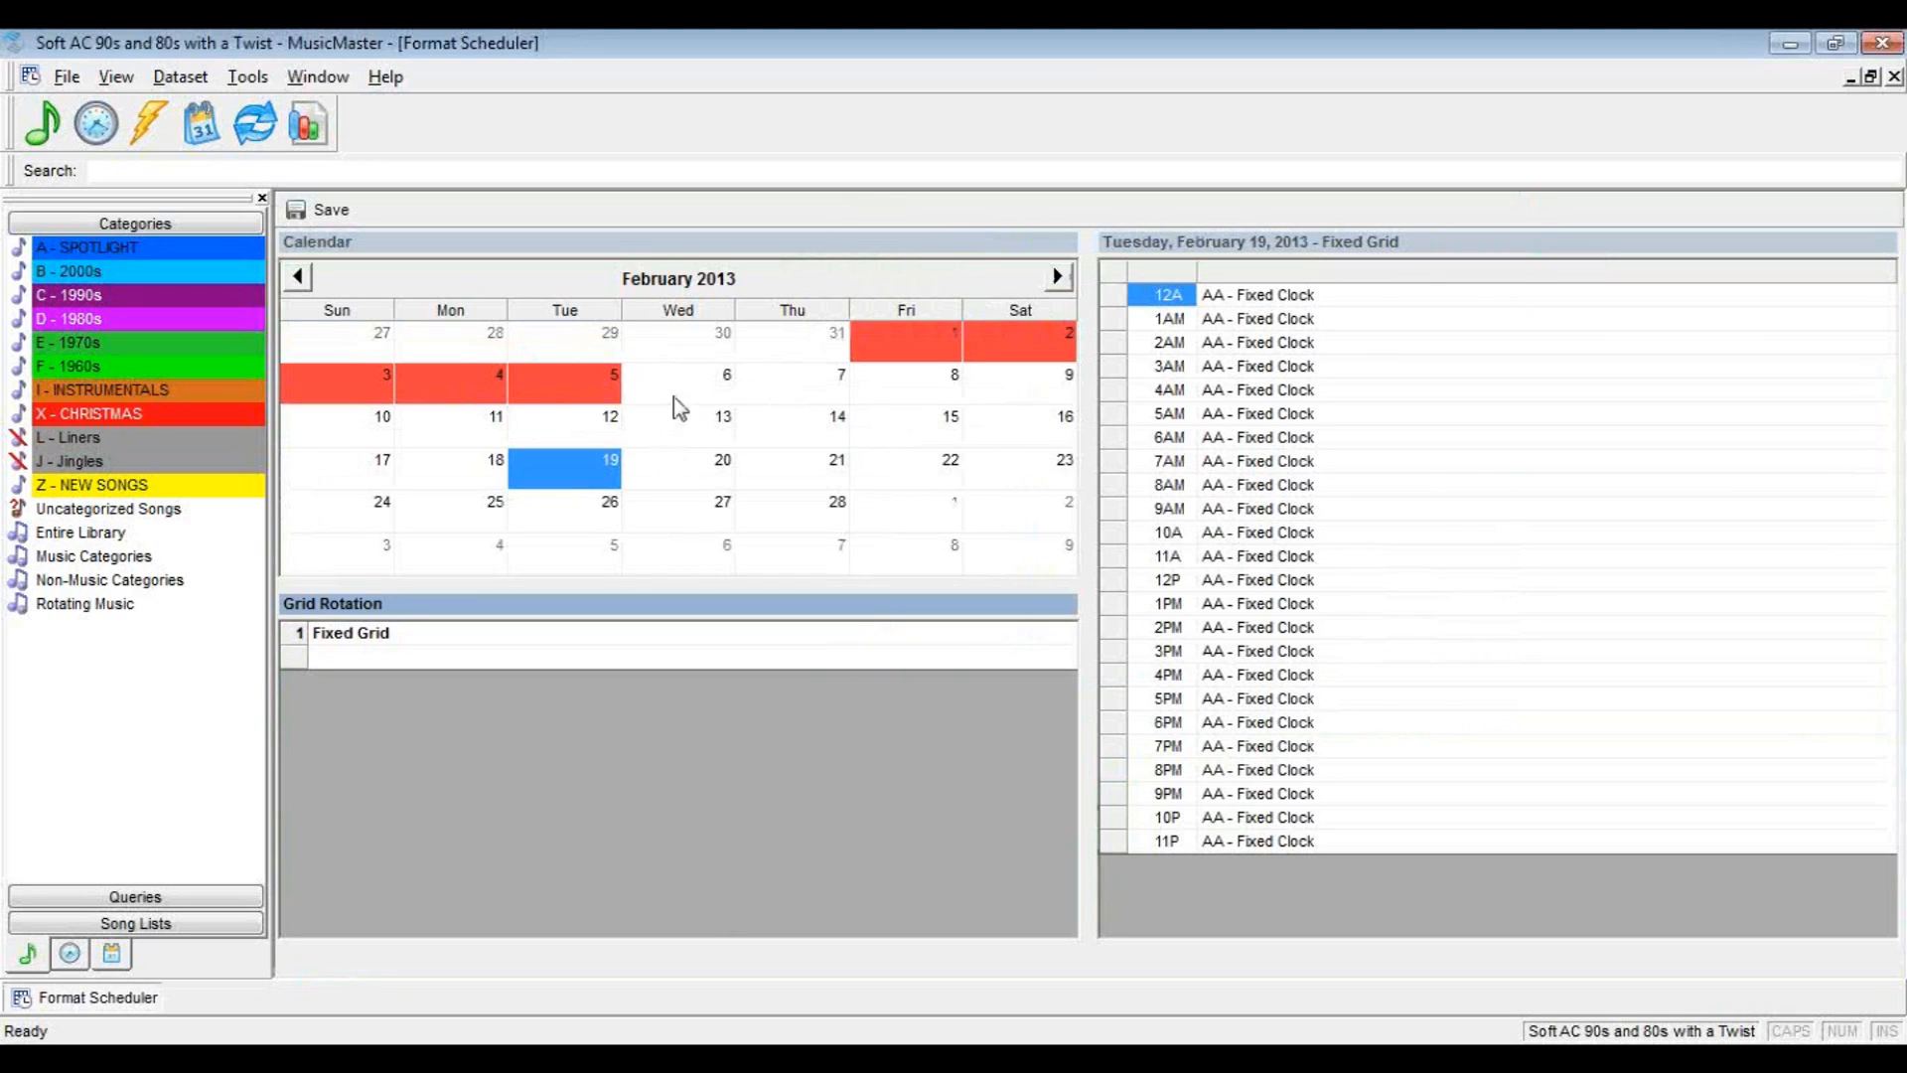
click(678, 390)
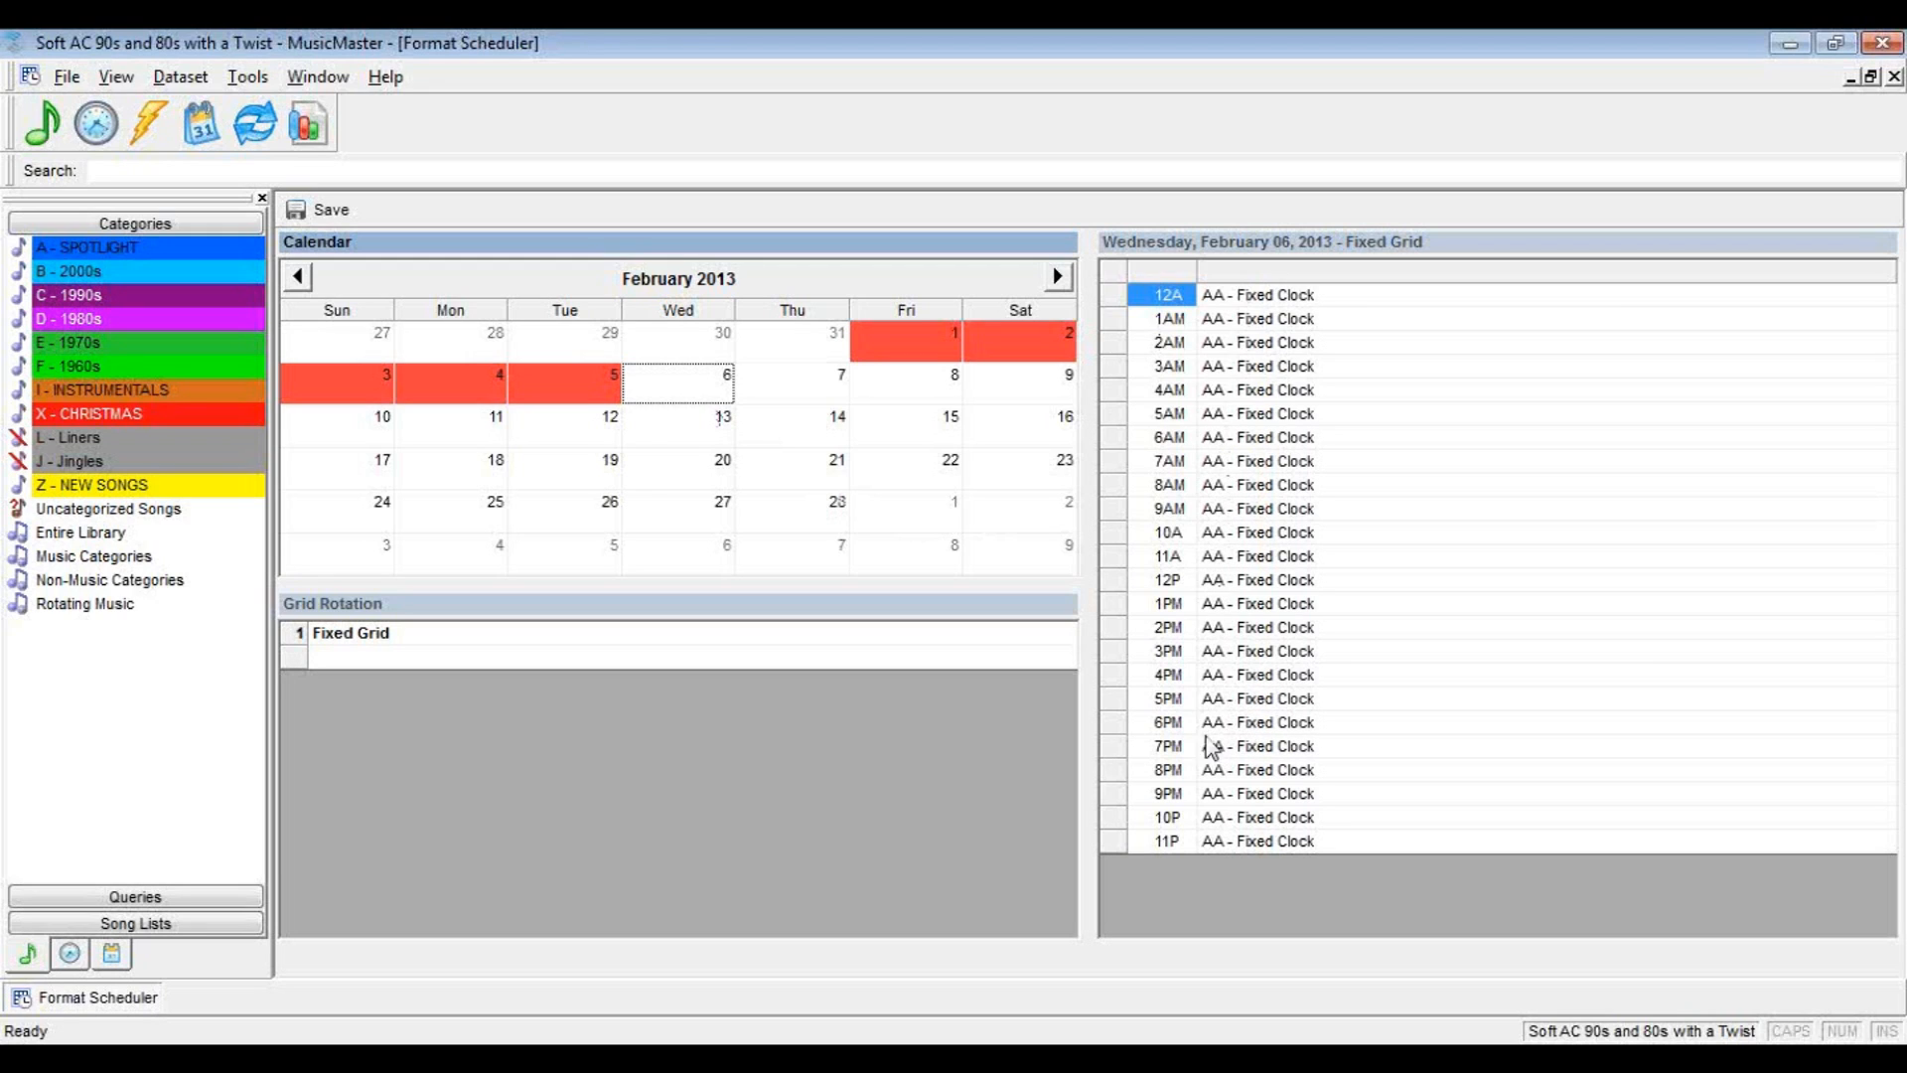
click(1241, 725)
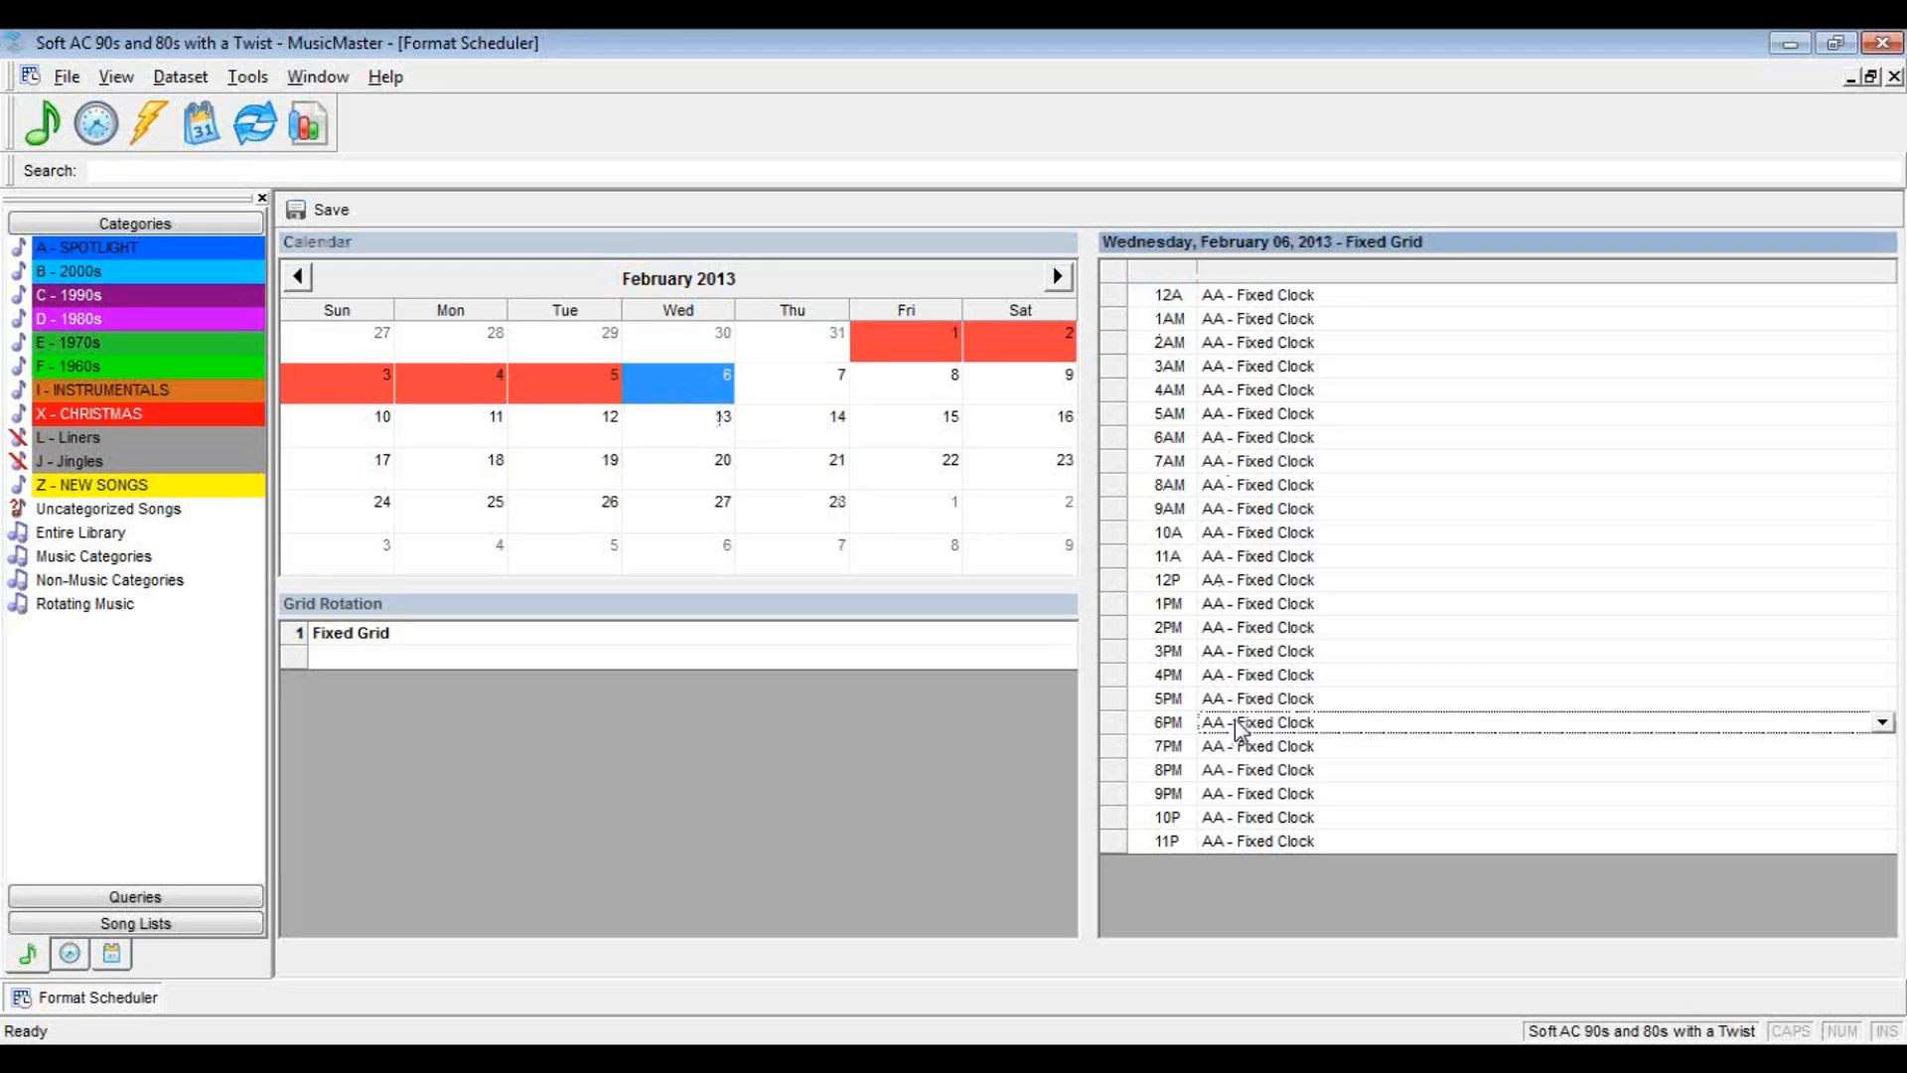
click(1882, 723)
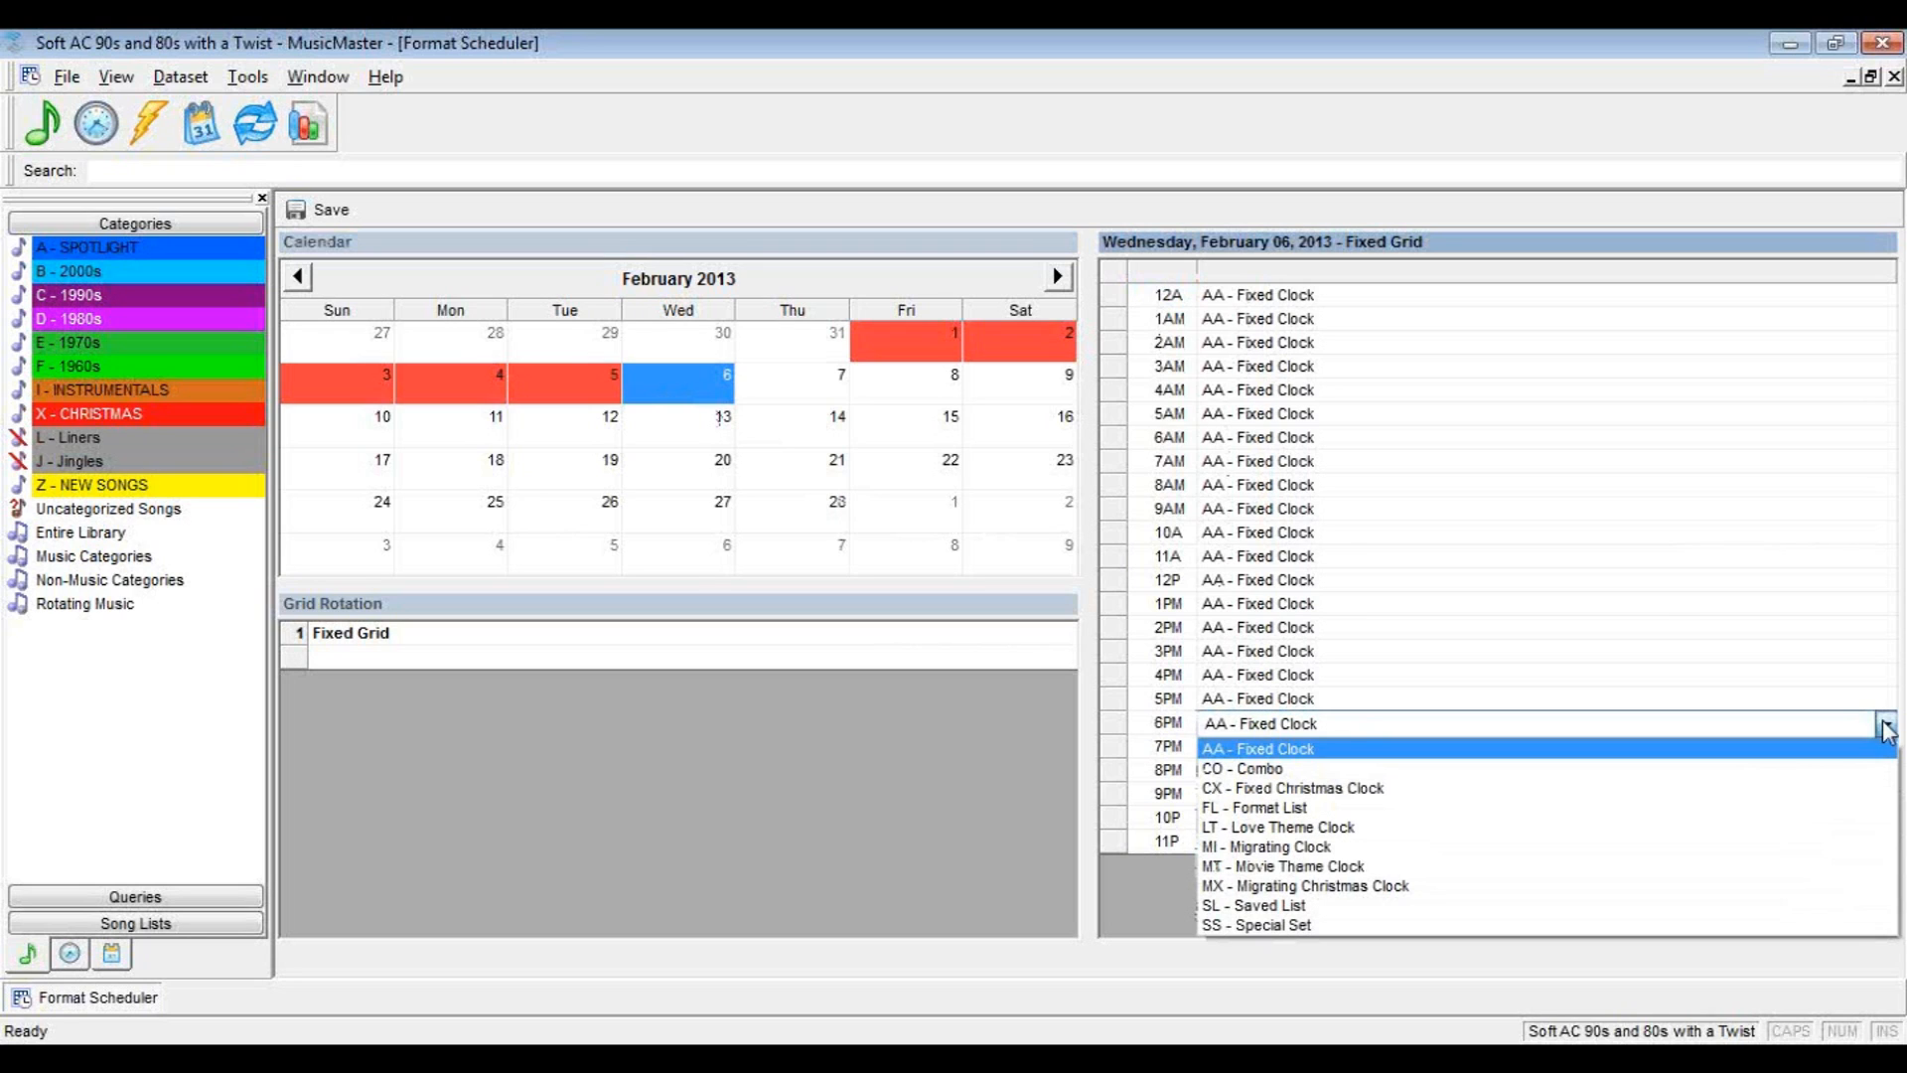
click(1278, 906)
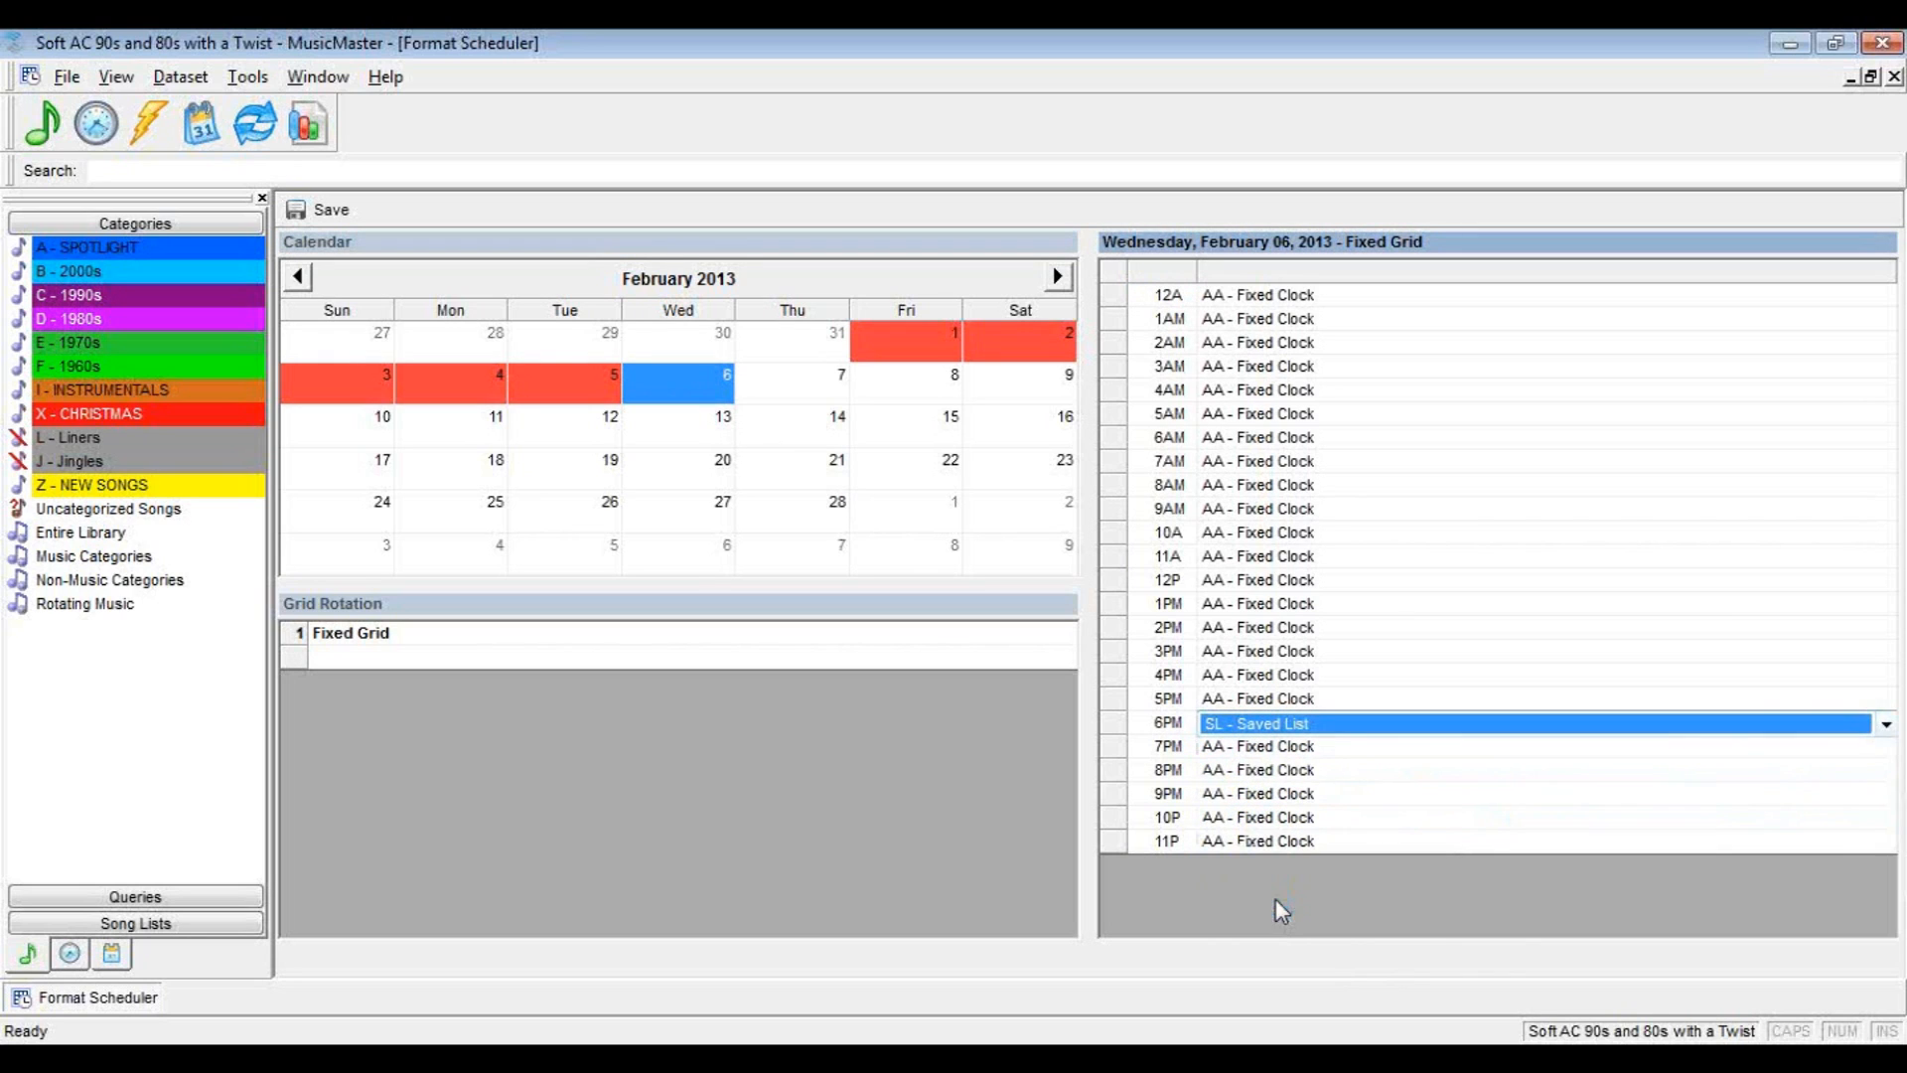
Assign the SL - Saved List clock to 7PM, 8PM and 9PM on Wednesday, February 6, 2013
click(1269, 749)
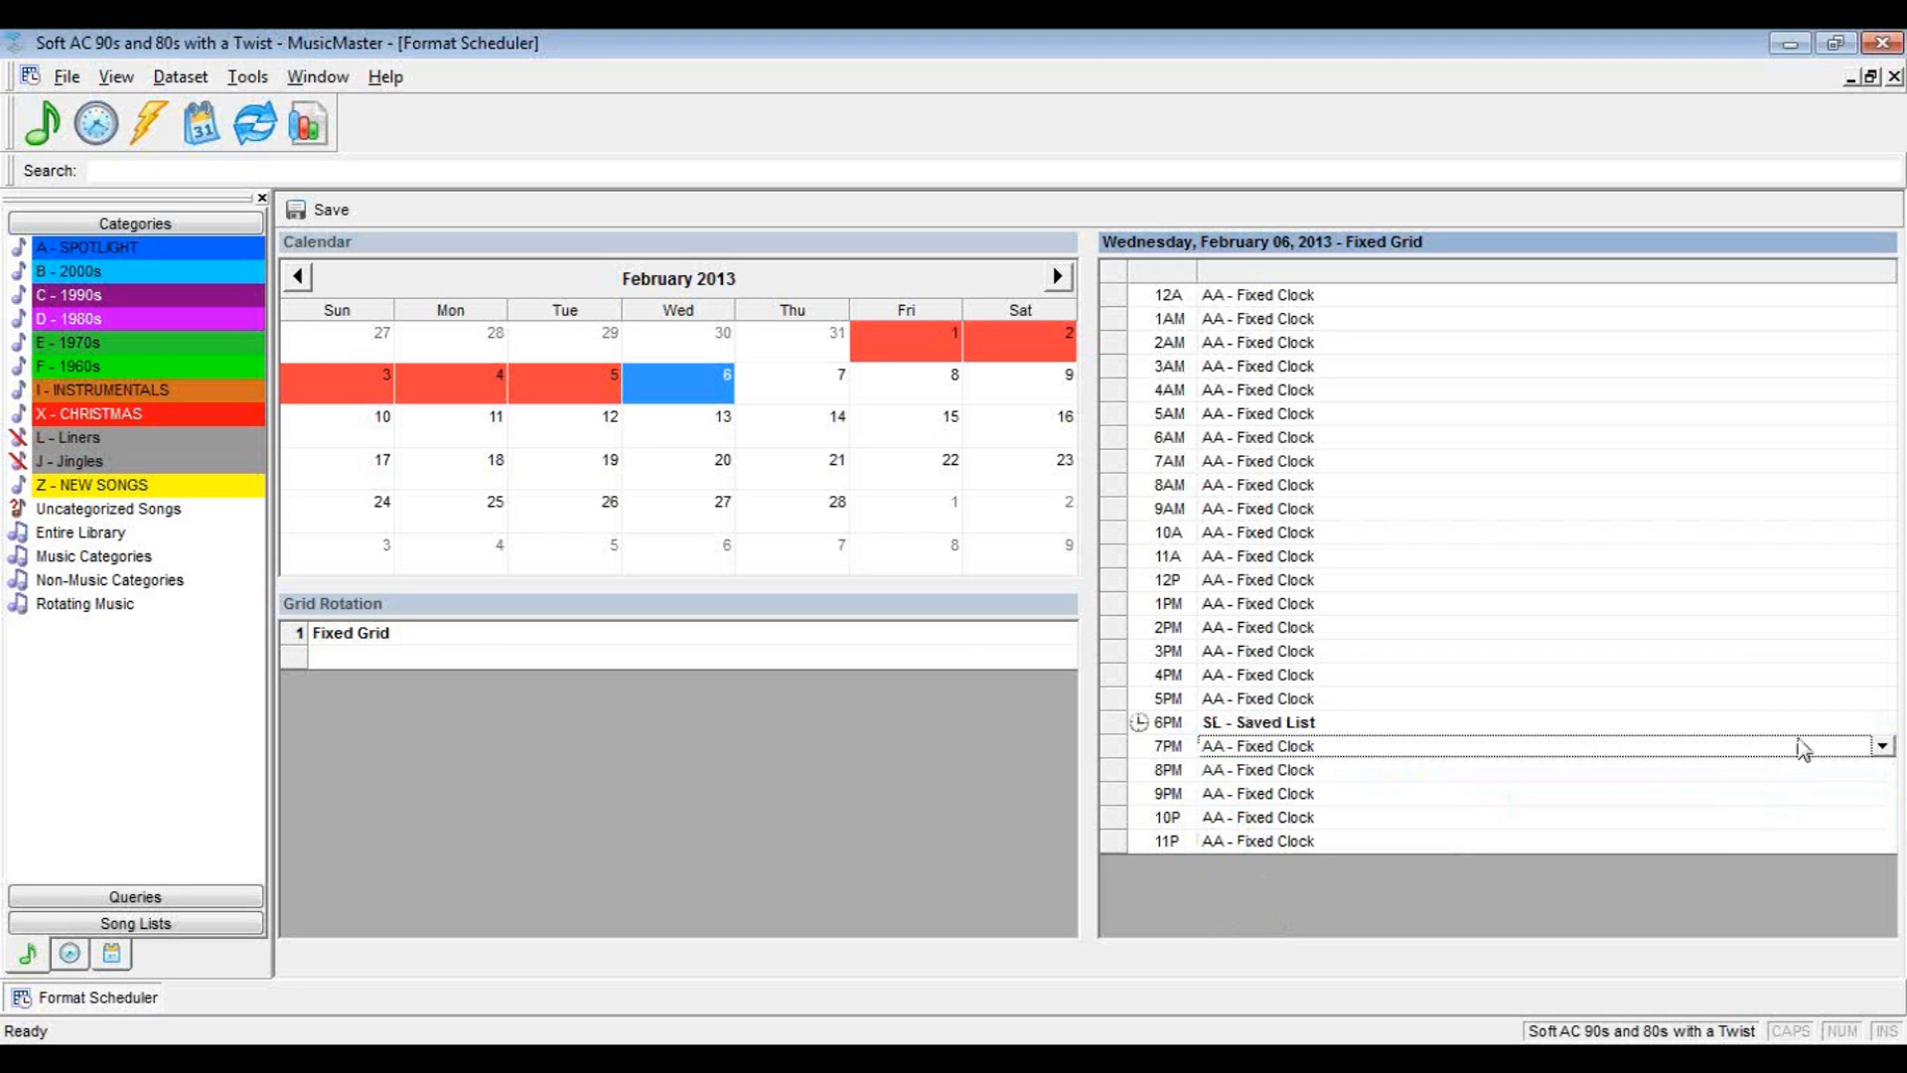
click(1886, 748)
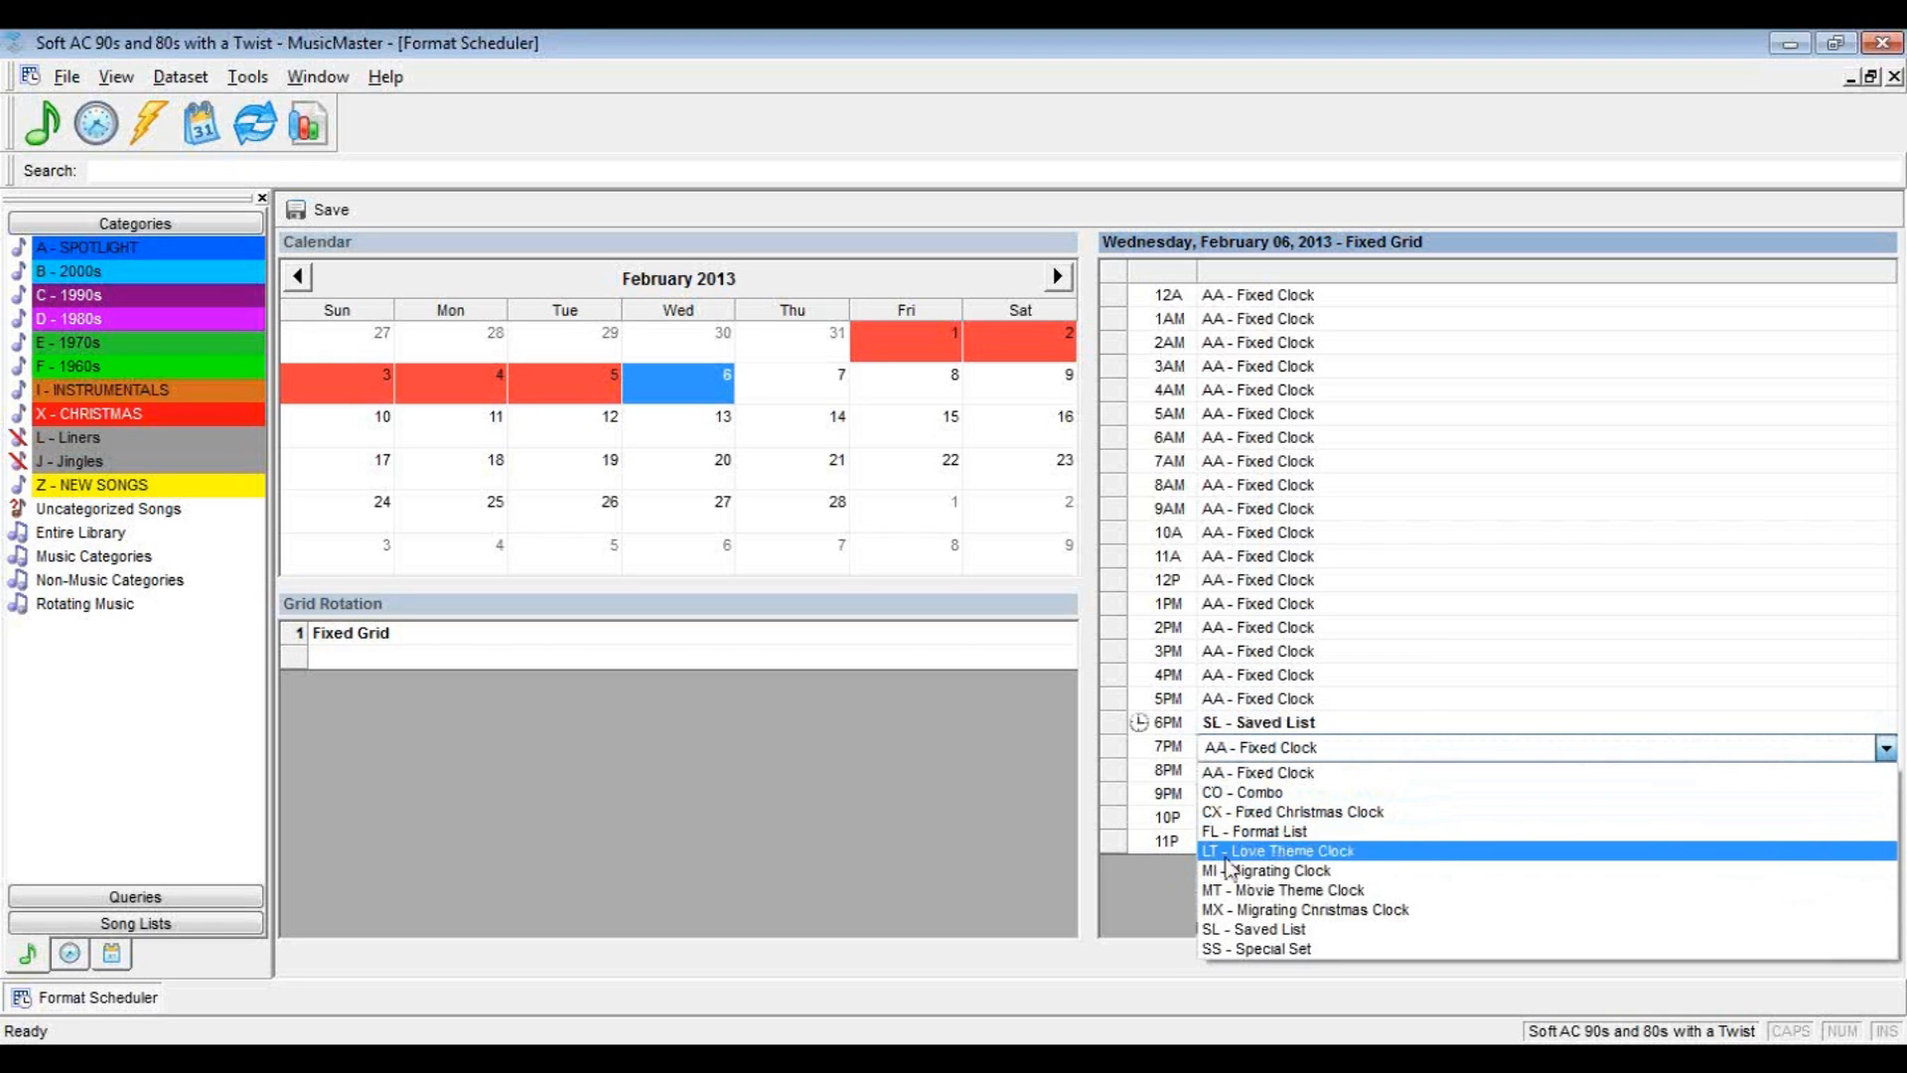
click(1240, 929)
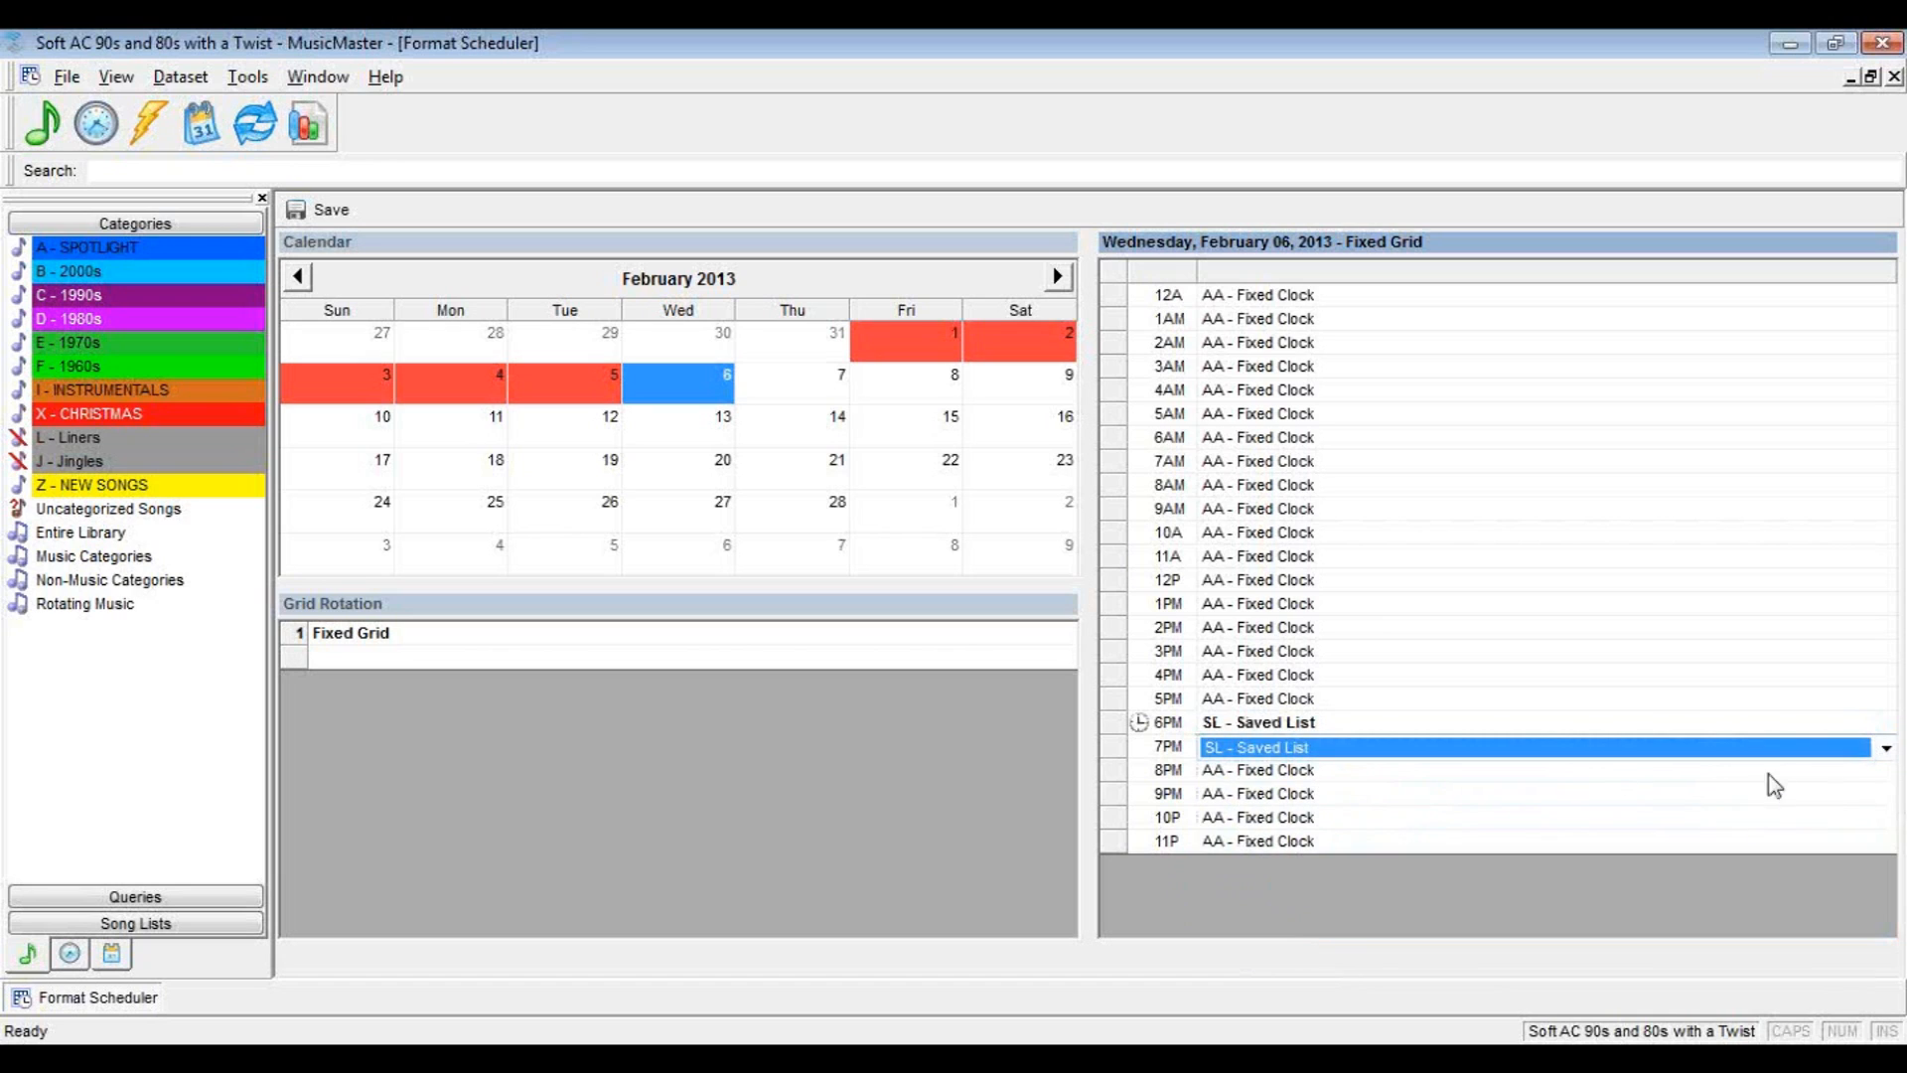
click(1885, 773)
click(1882, 771)
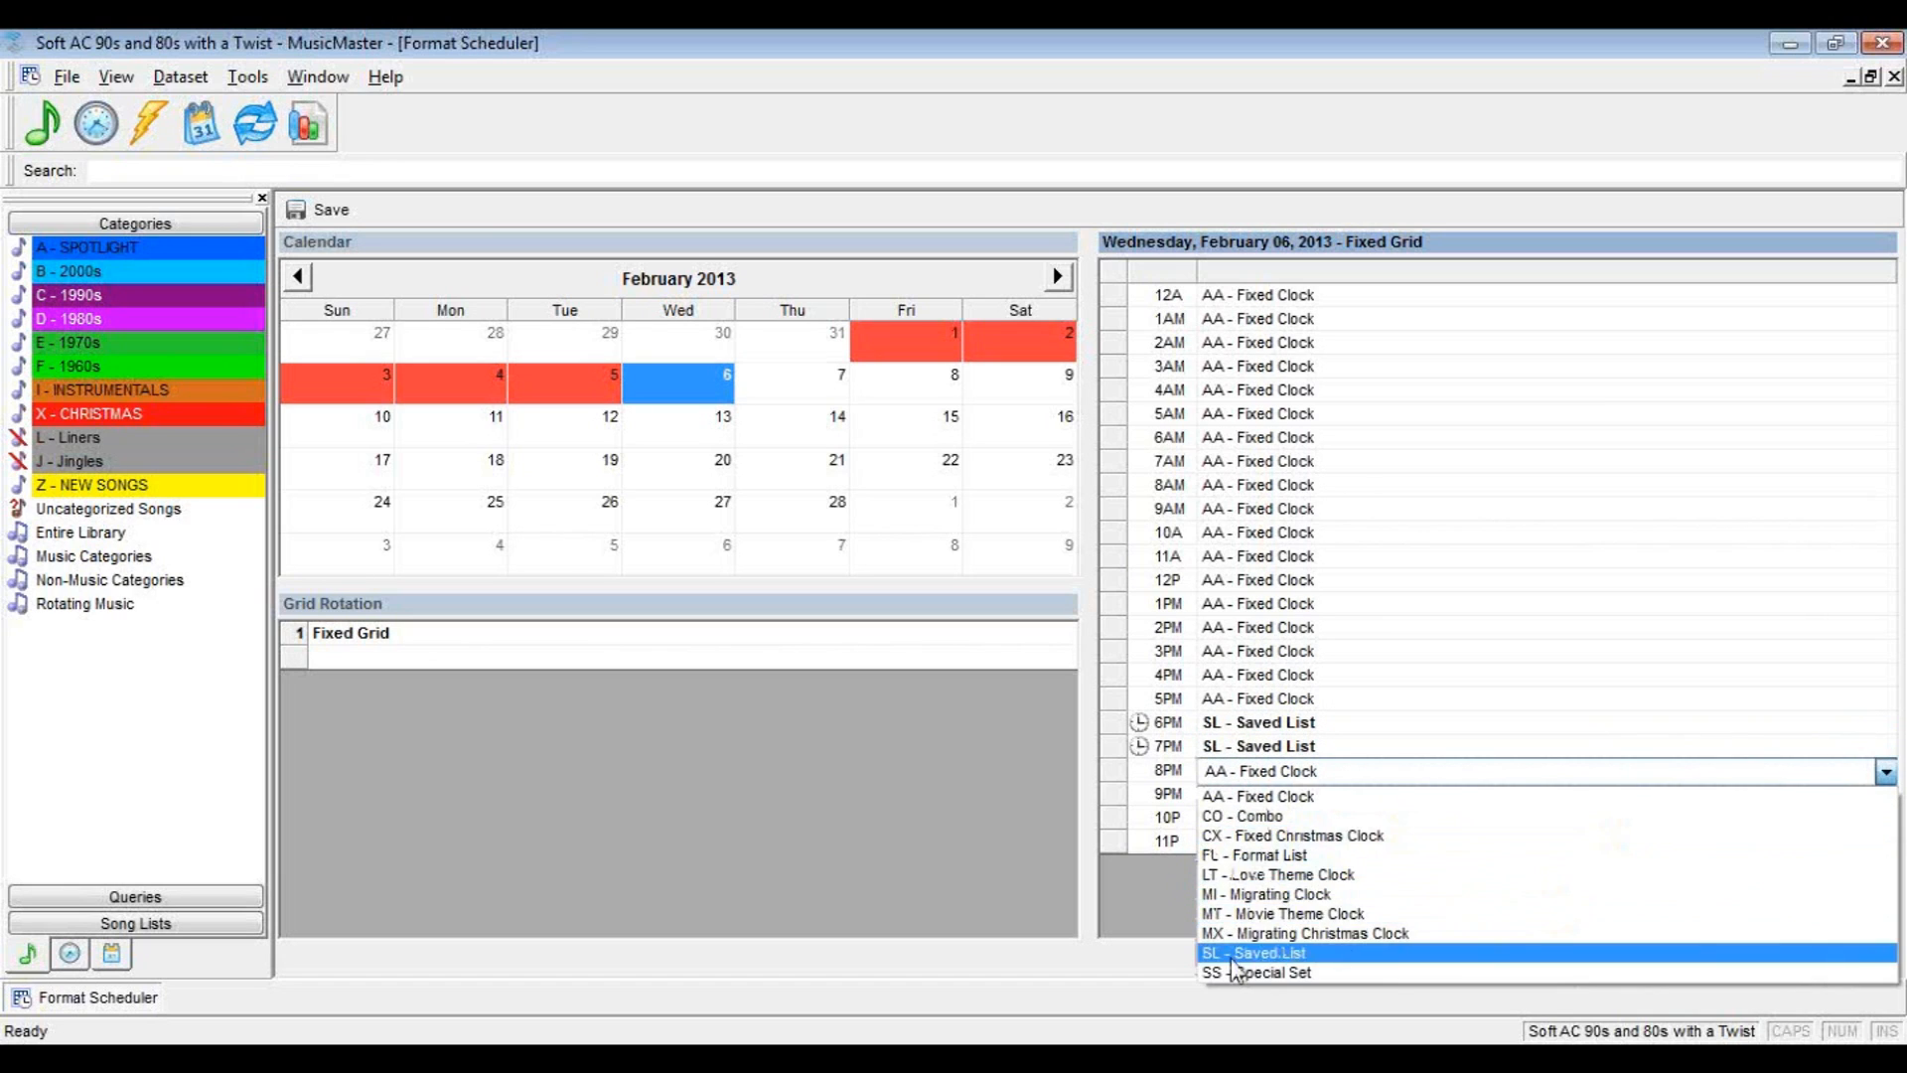
click(1601, 951)
click(1385, 801)
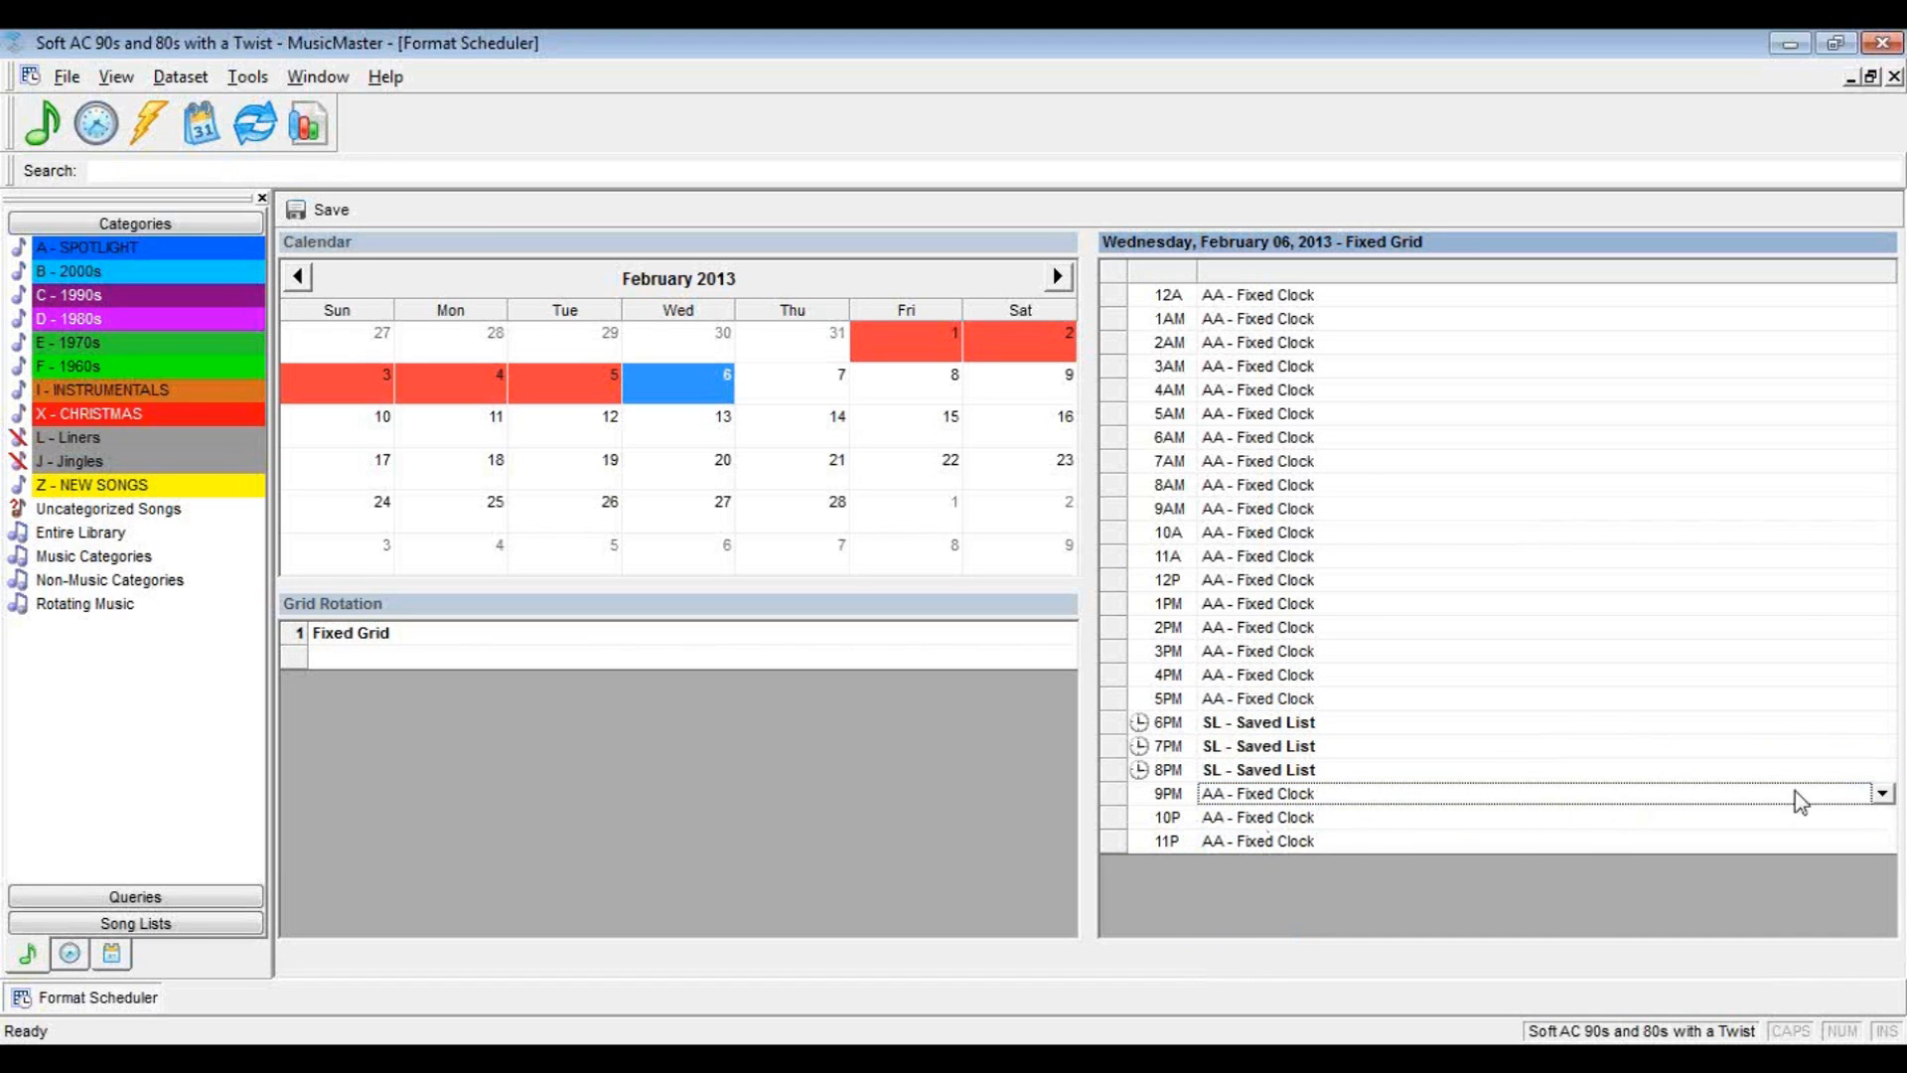
click(1885, 795)
click(1290, 978)
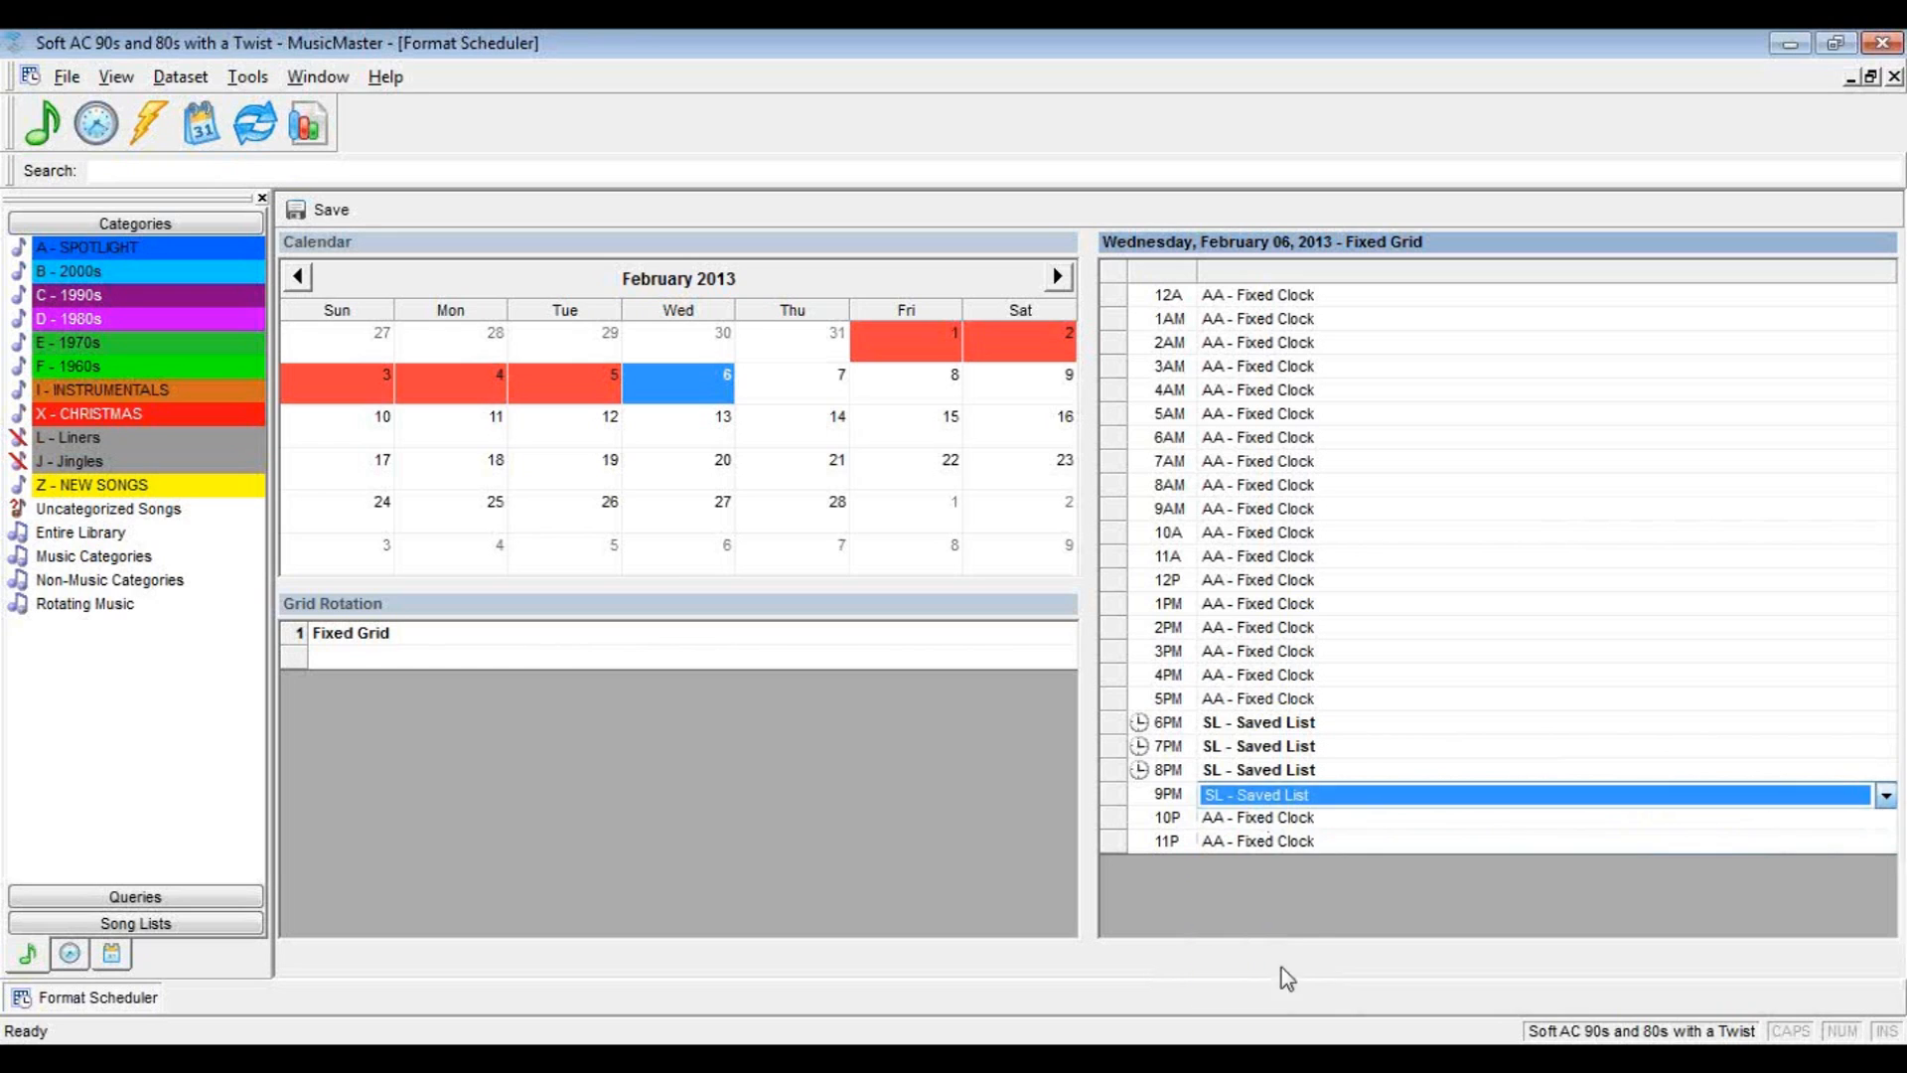
Assign the SL - Saved List clock to the 10PM and 11PM hours of February 6, 2013
click(1286, 820)
click(1882, 817)
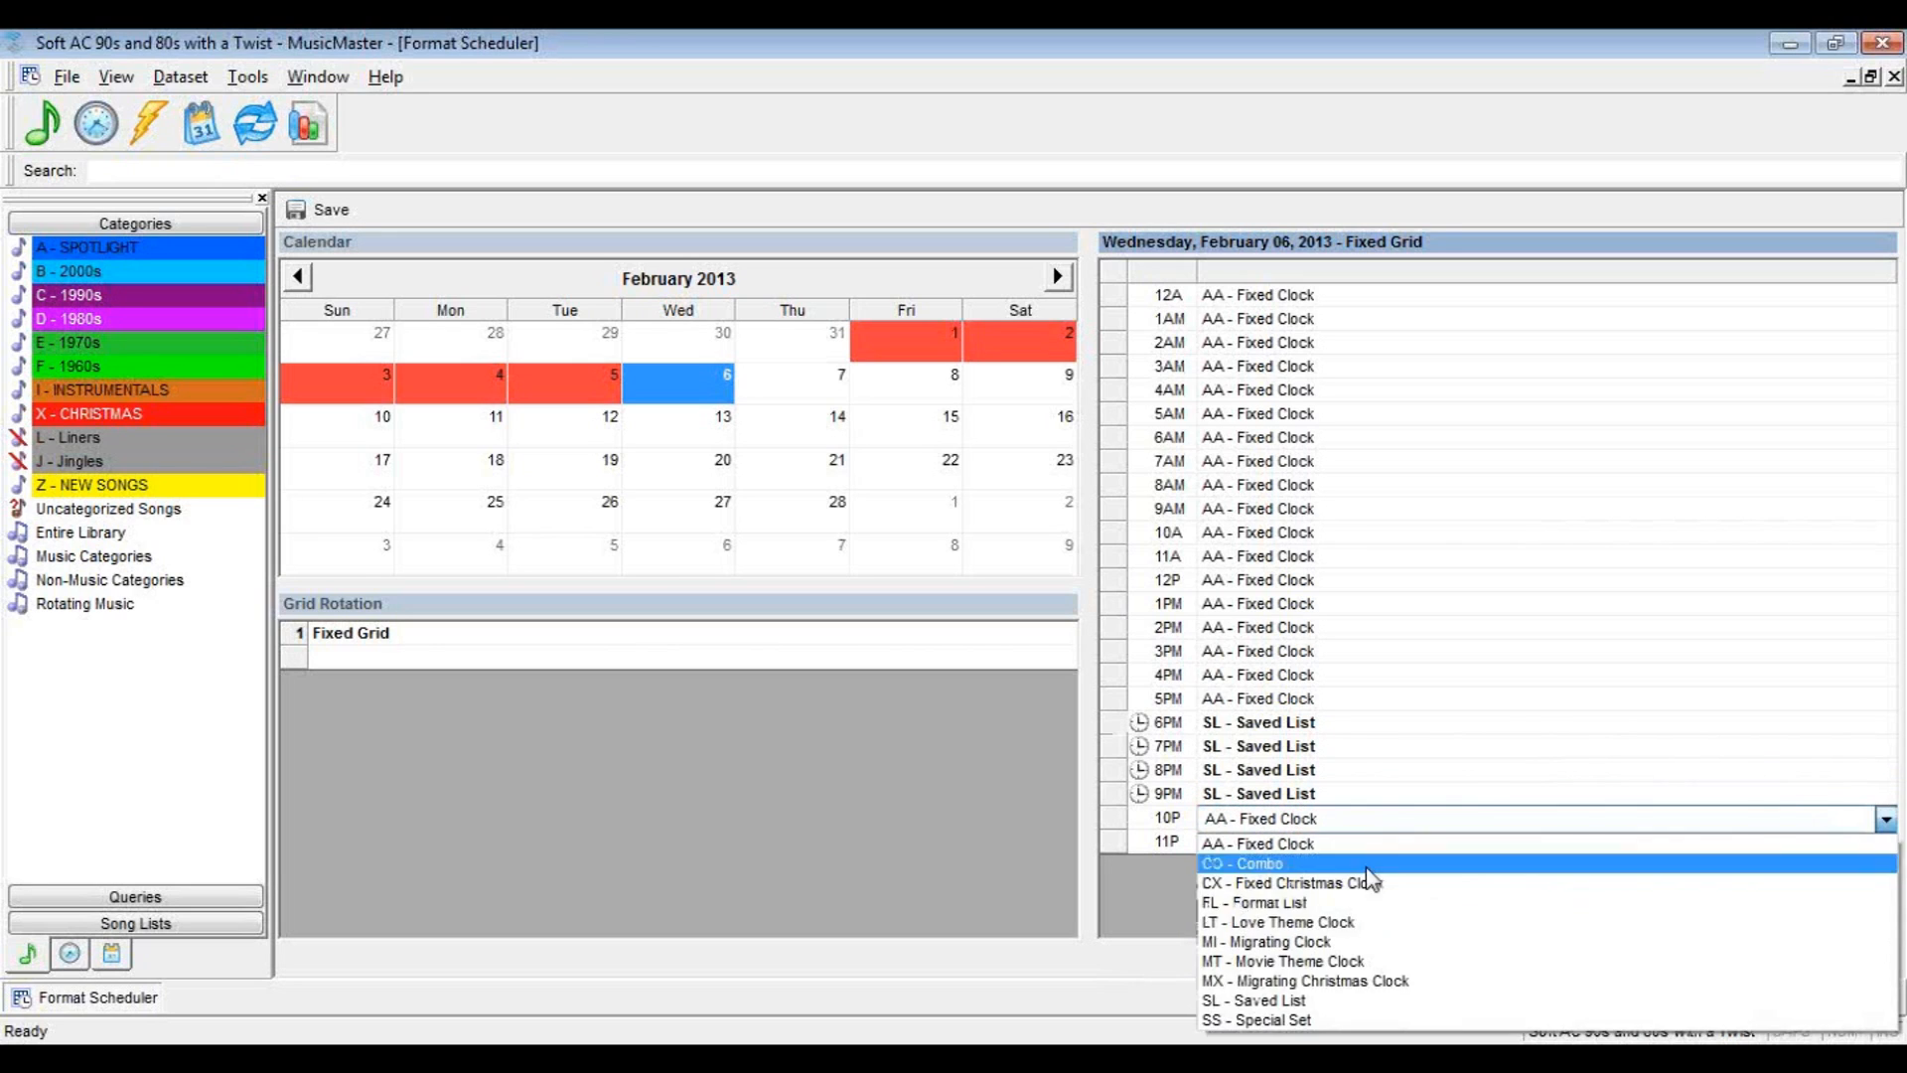
click(1276, 998)
click(1244, 844)
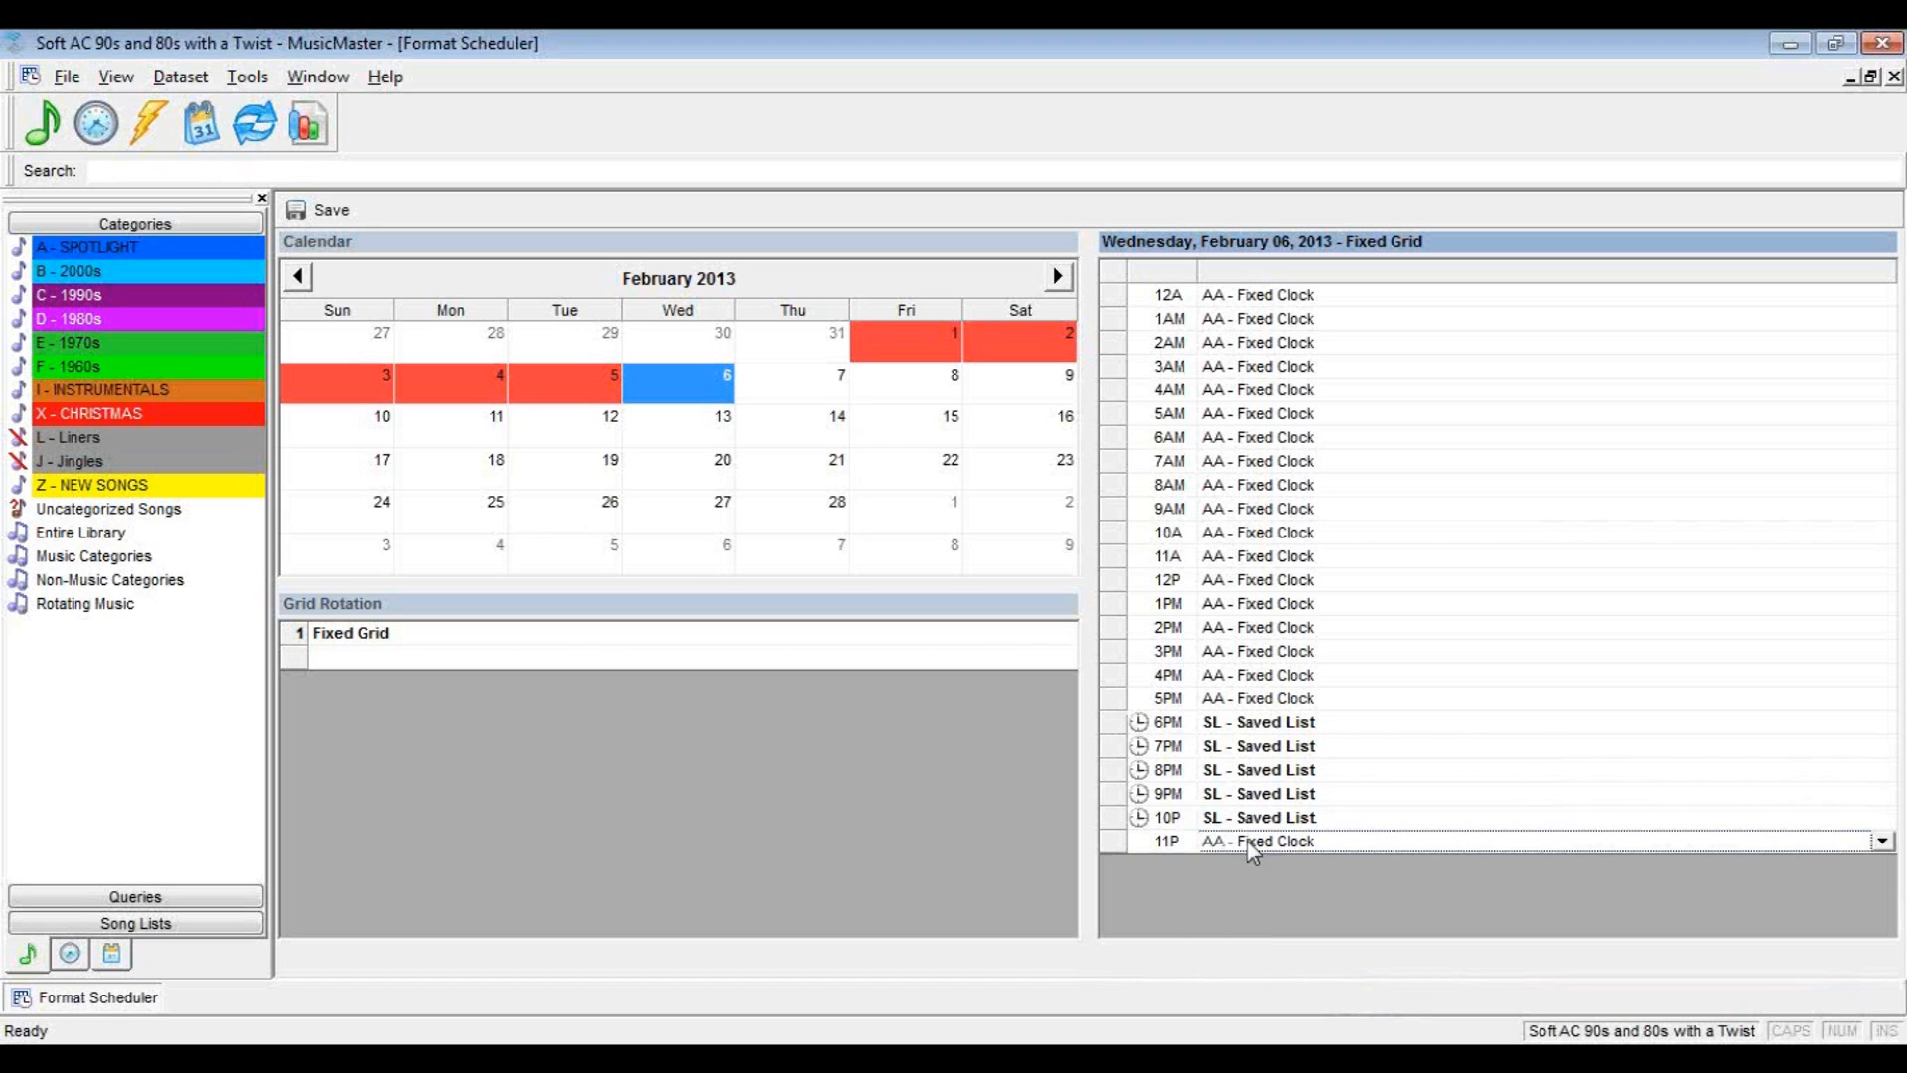
click(1882, 844)
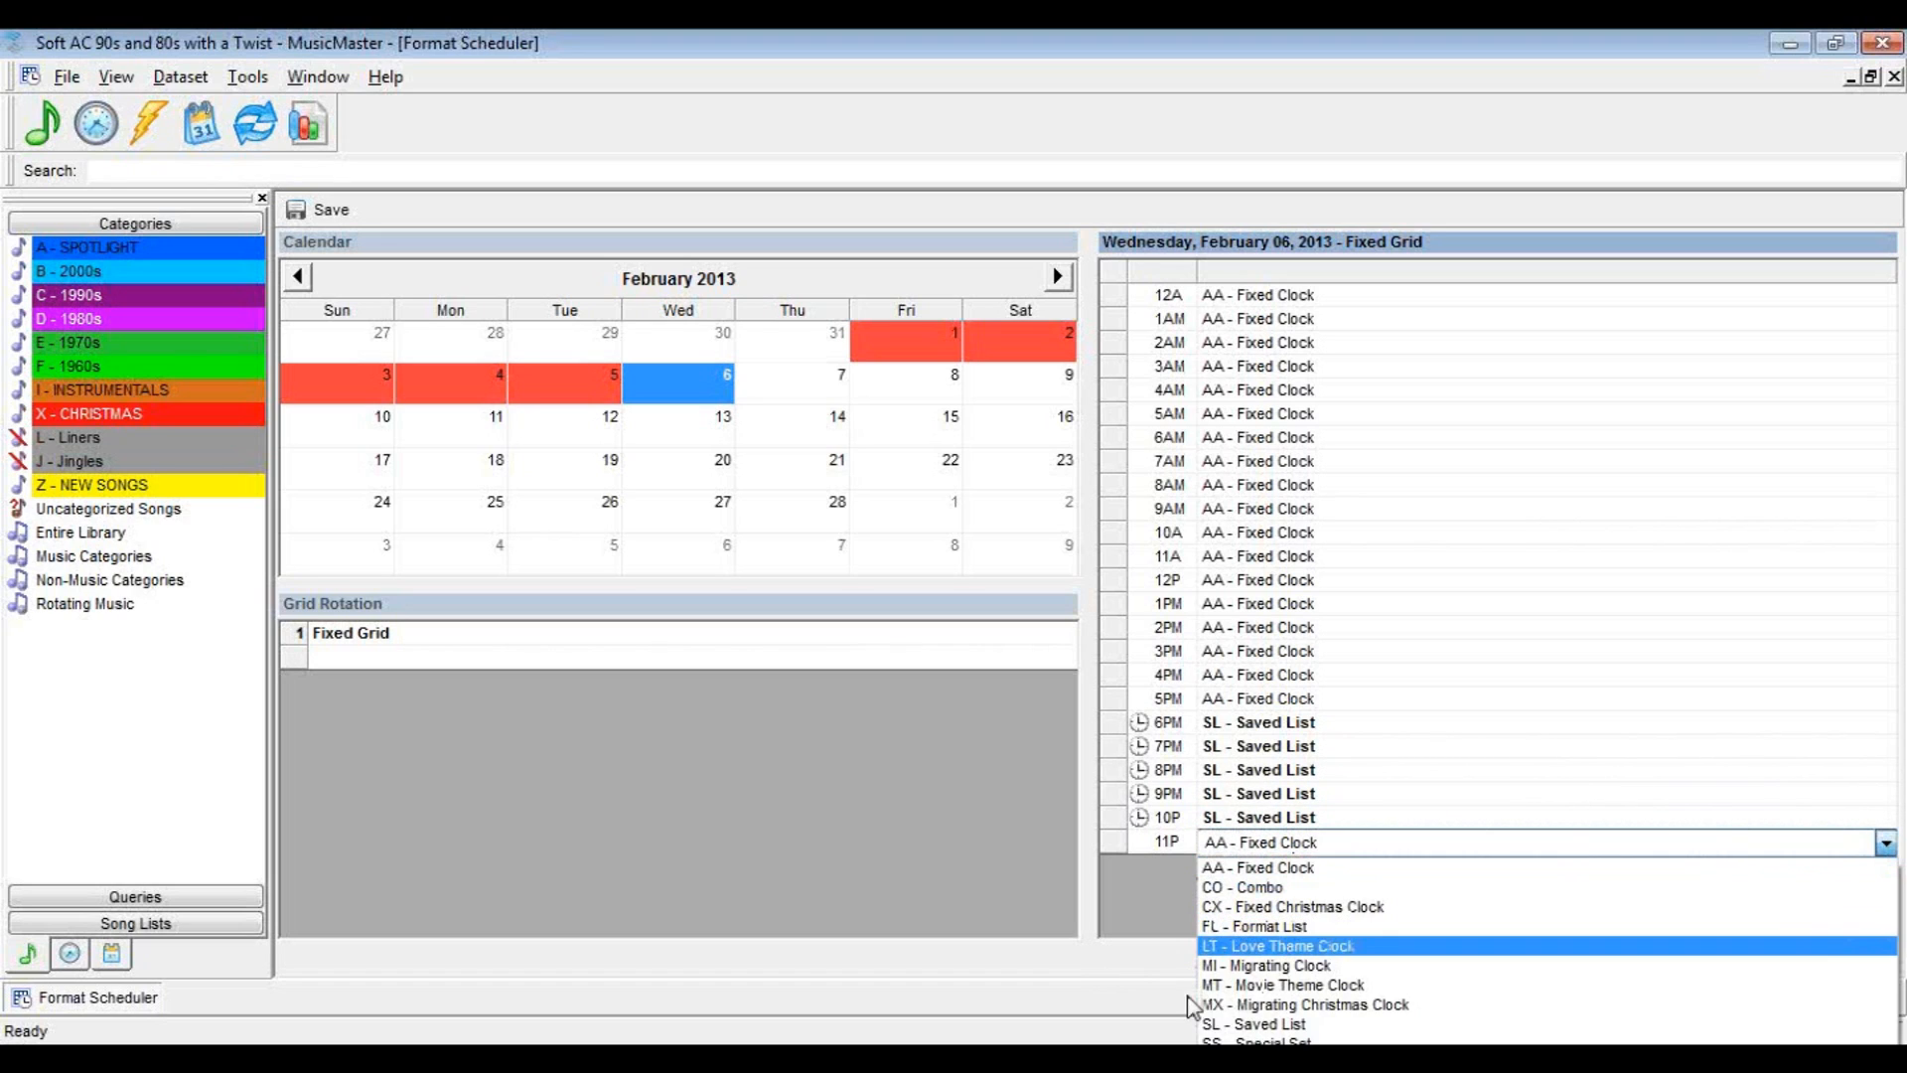
click(1226, 1033)
click(1259, 819)
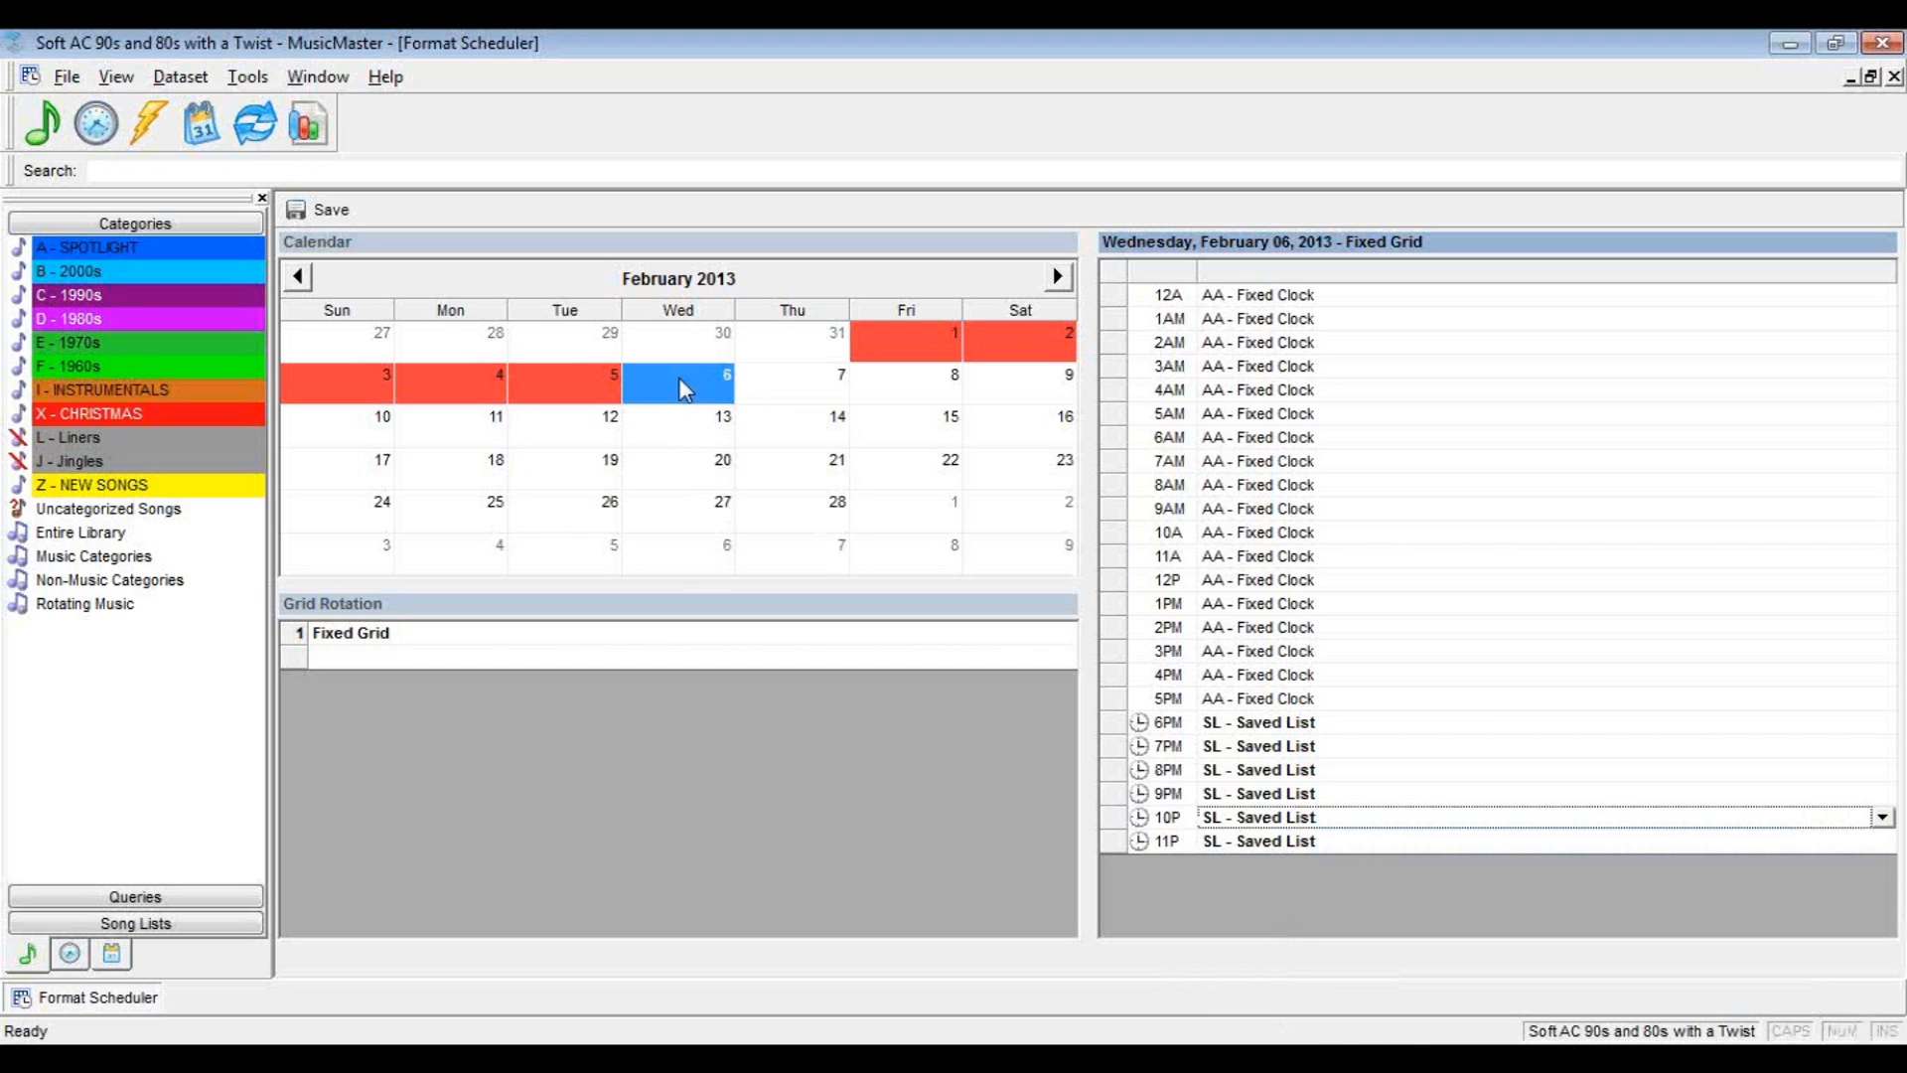
Compare the clock assignments of February 7 with those of February 6, and close the Format Scheduler
click(770, 390)
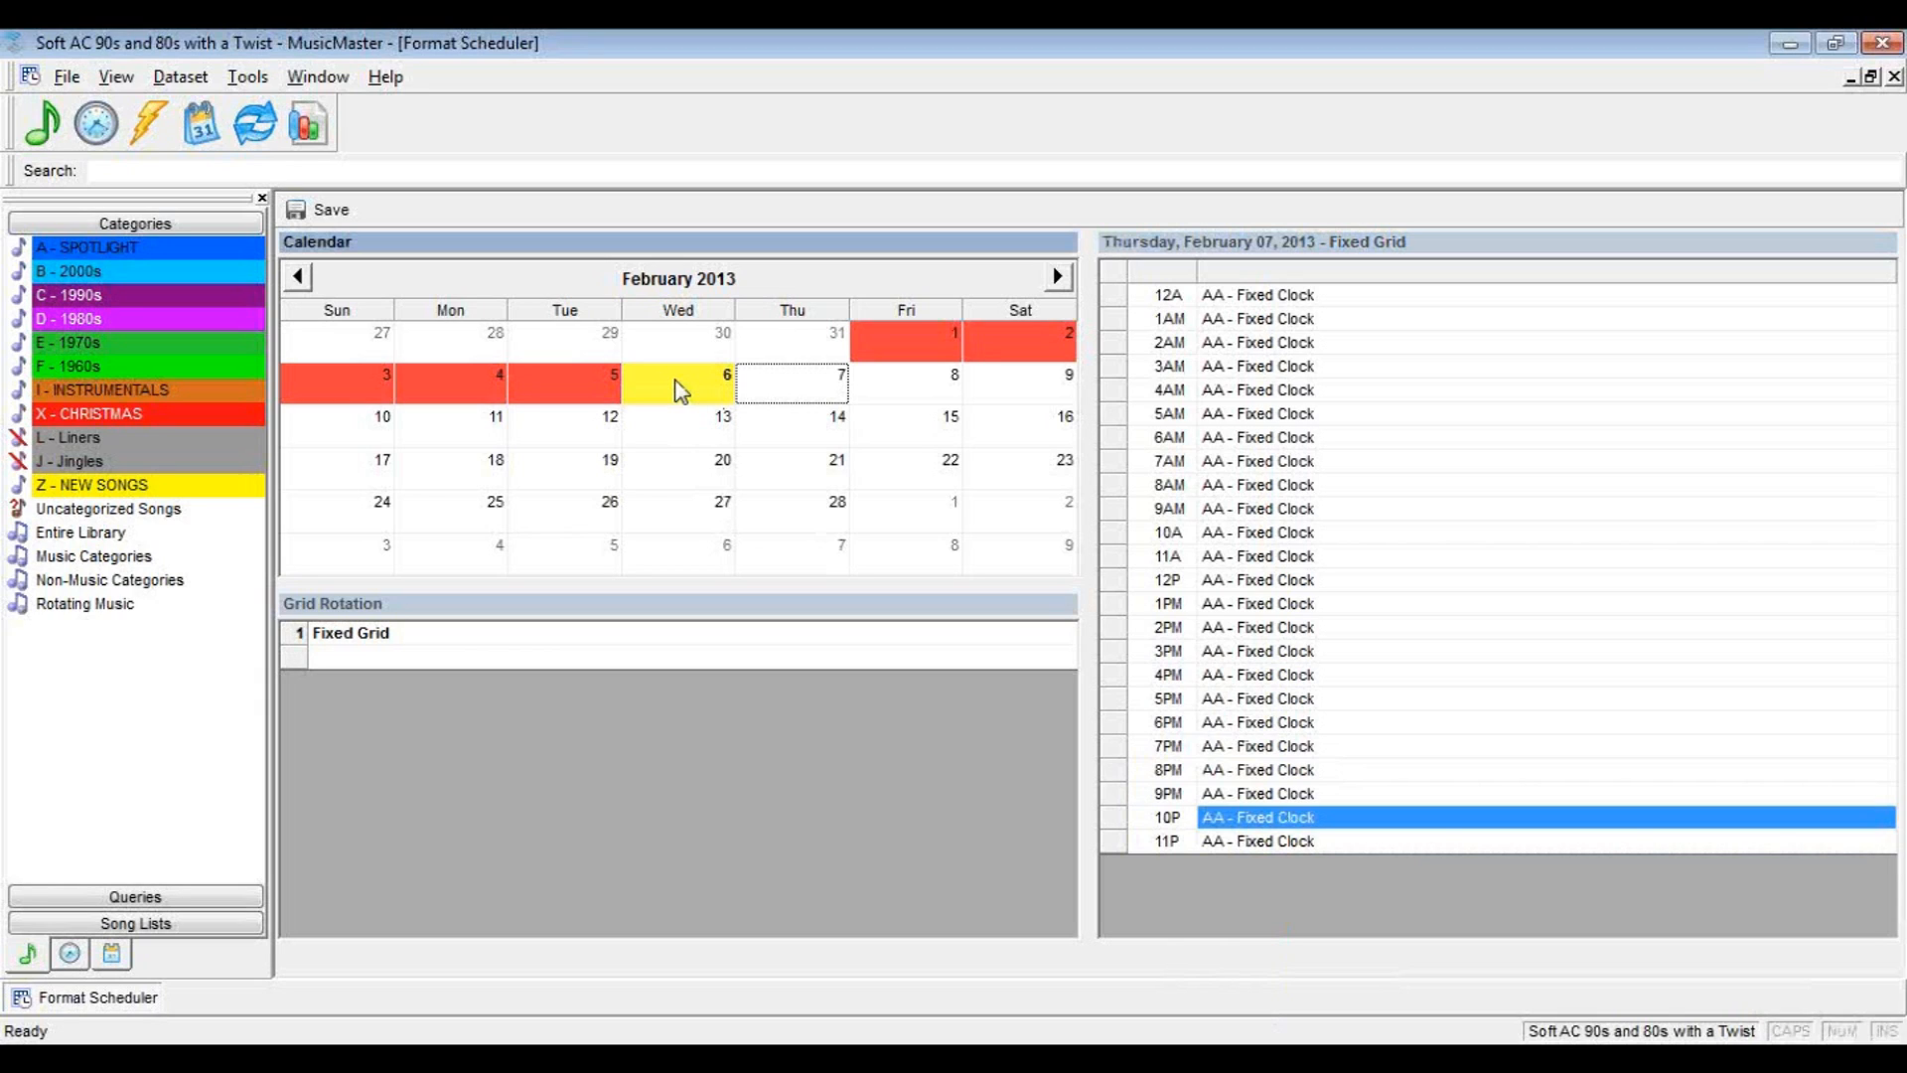
click(680, 389)
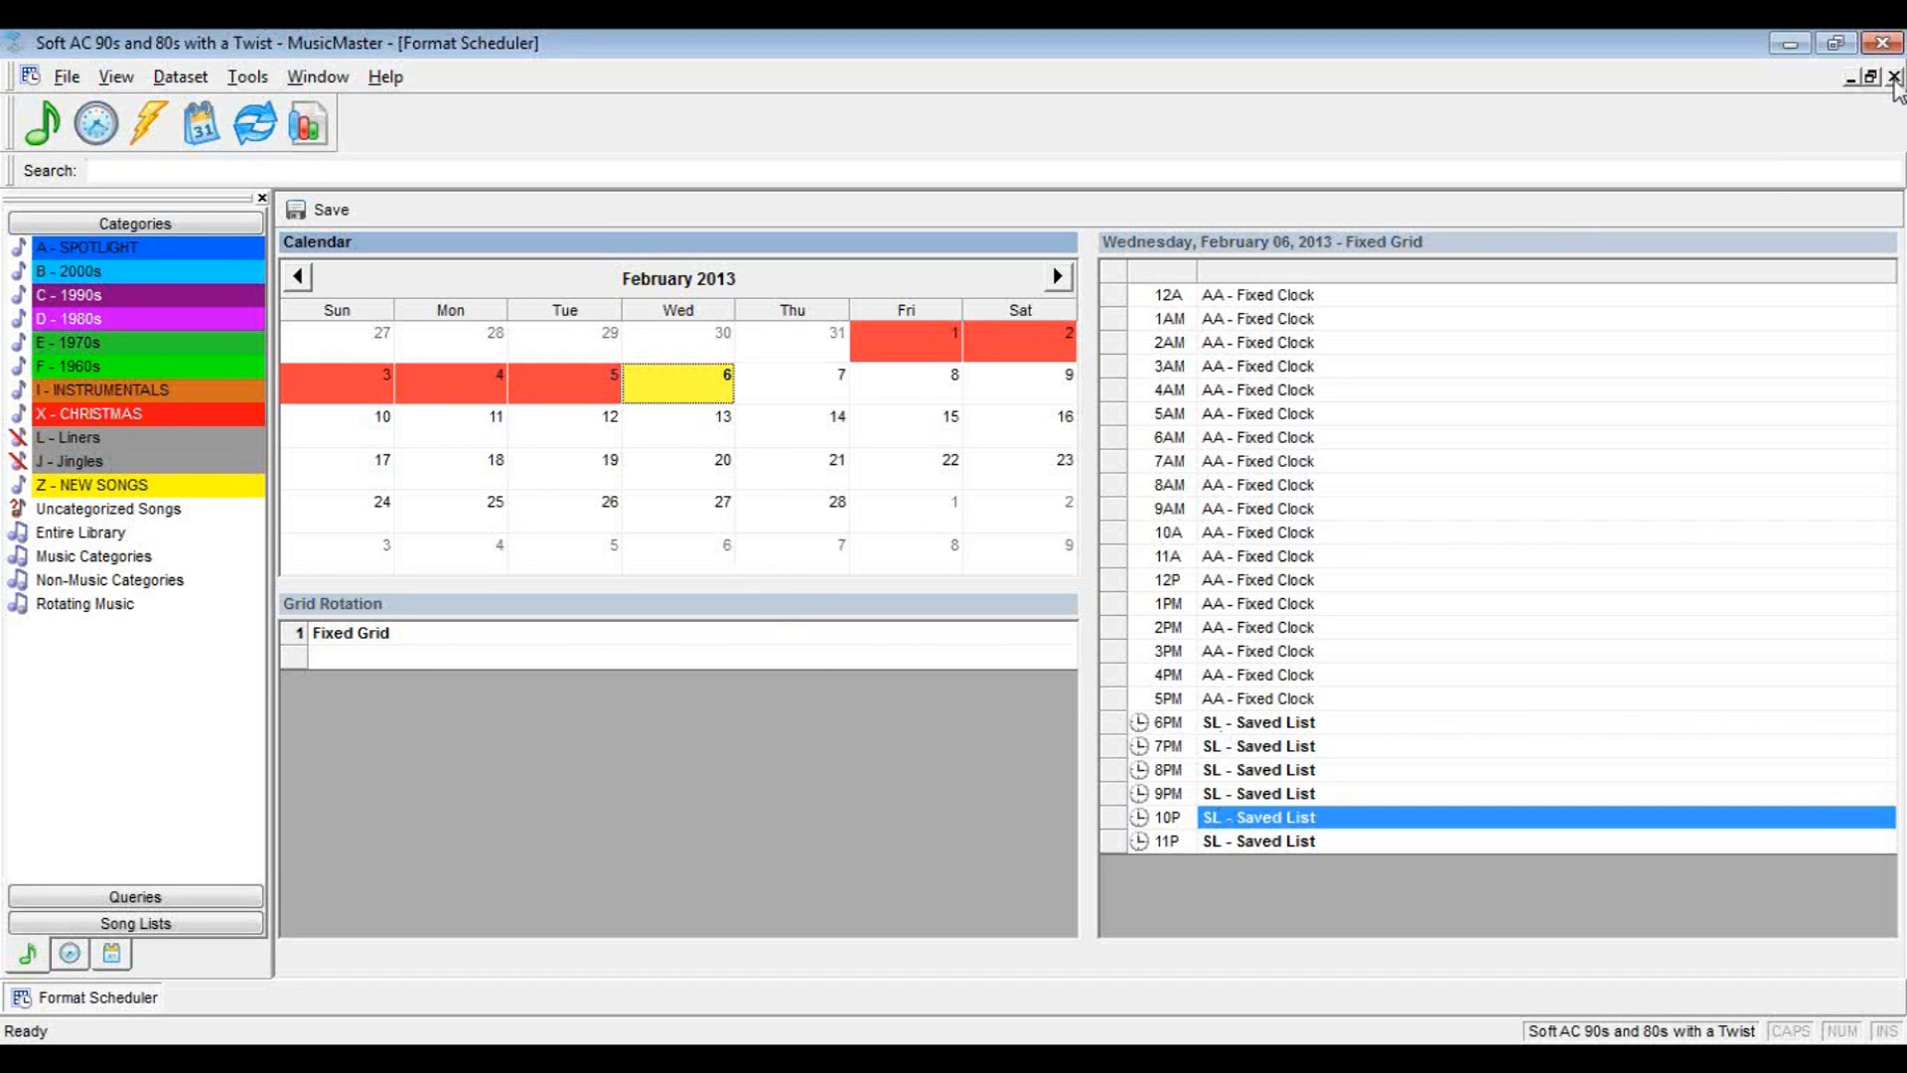
click(1894, 78)
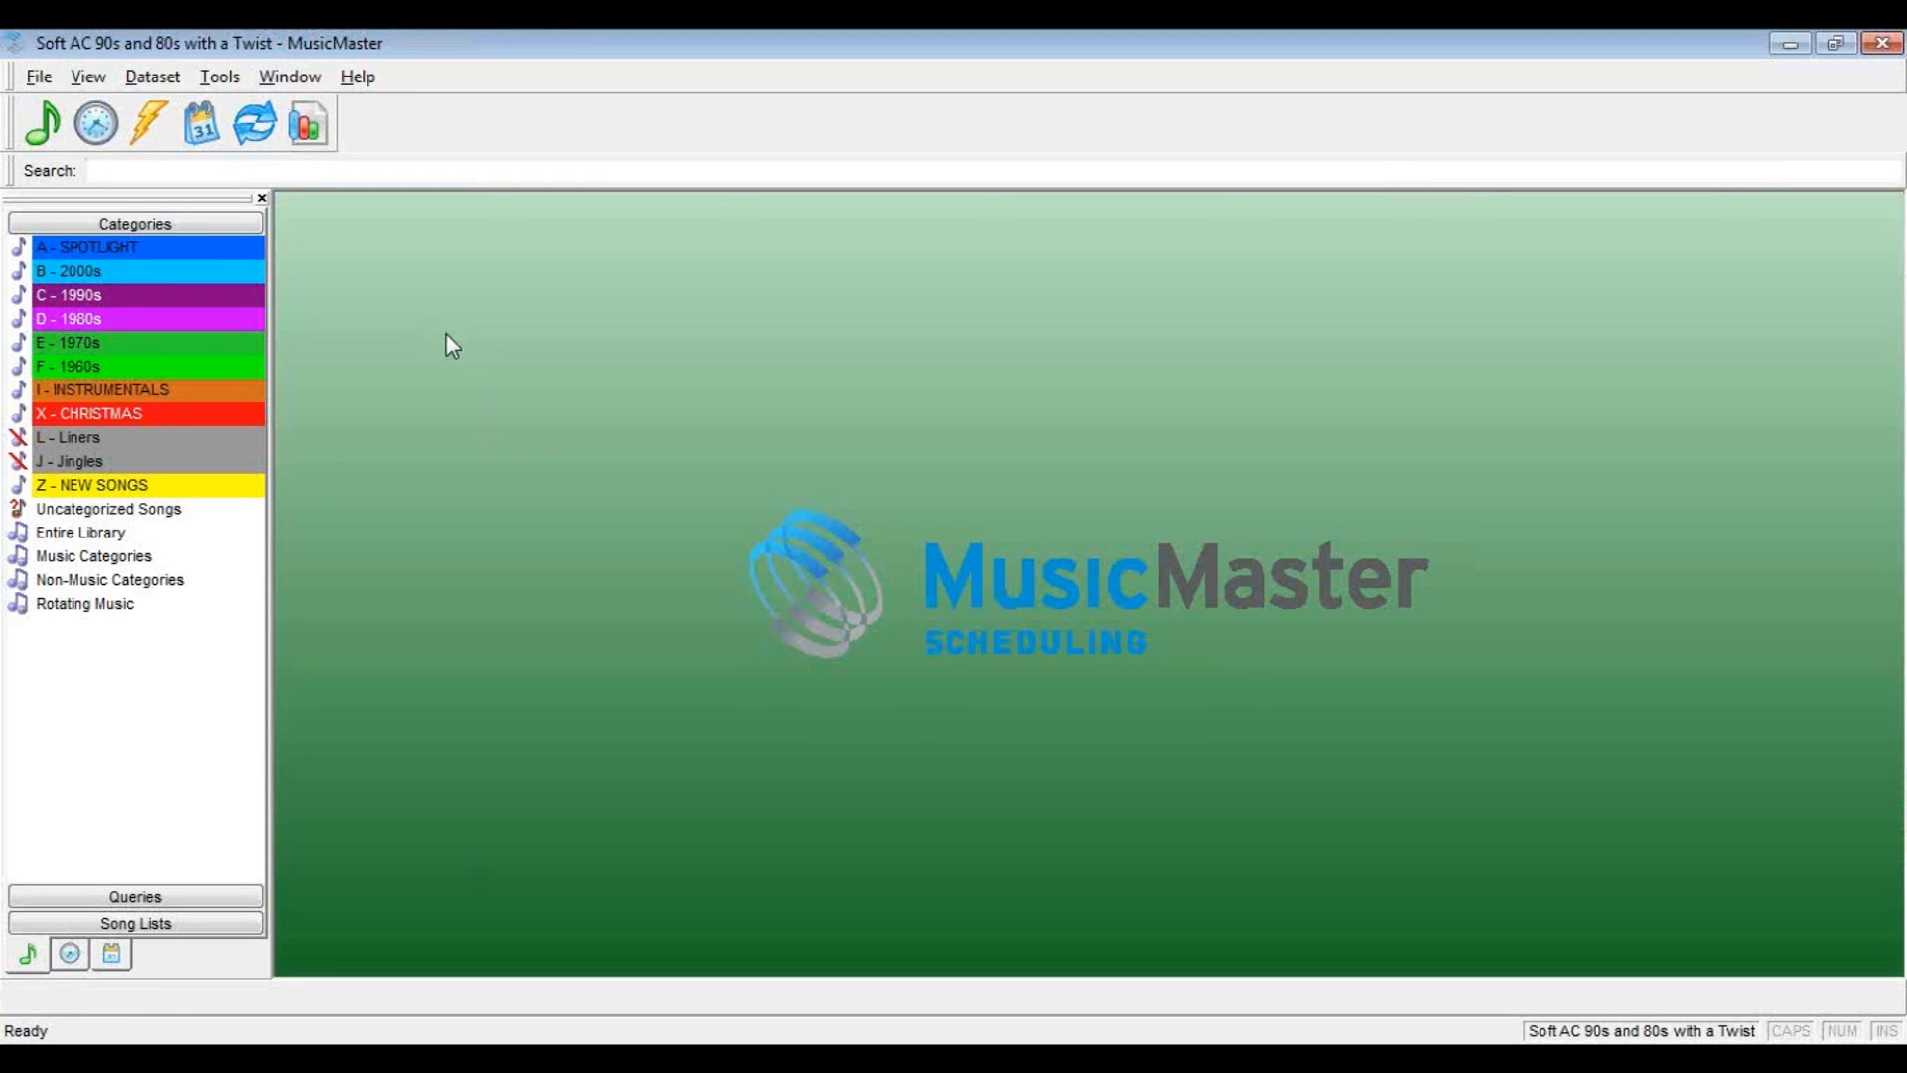
Create a new assignment grid with the description Saved List
click(95, 128)
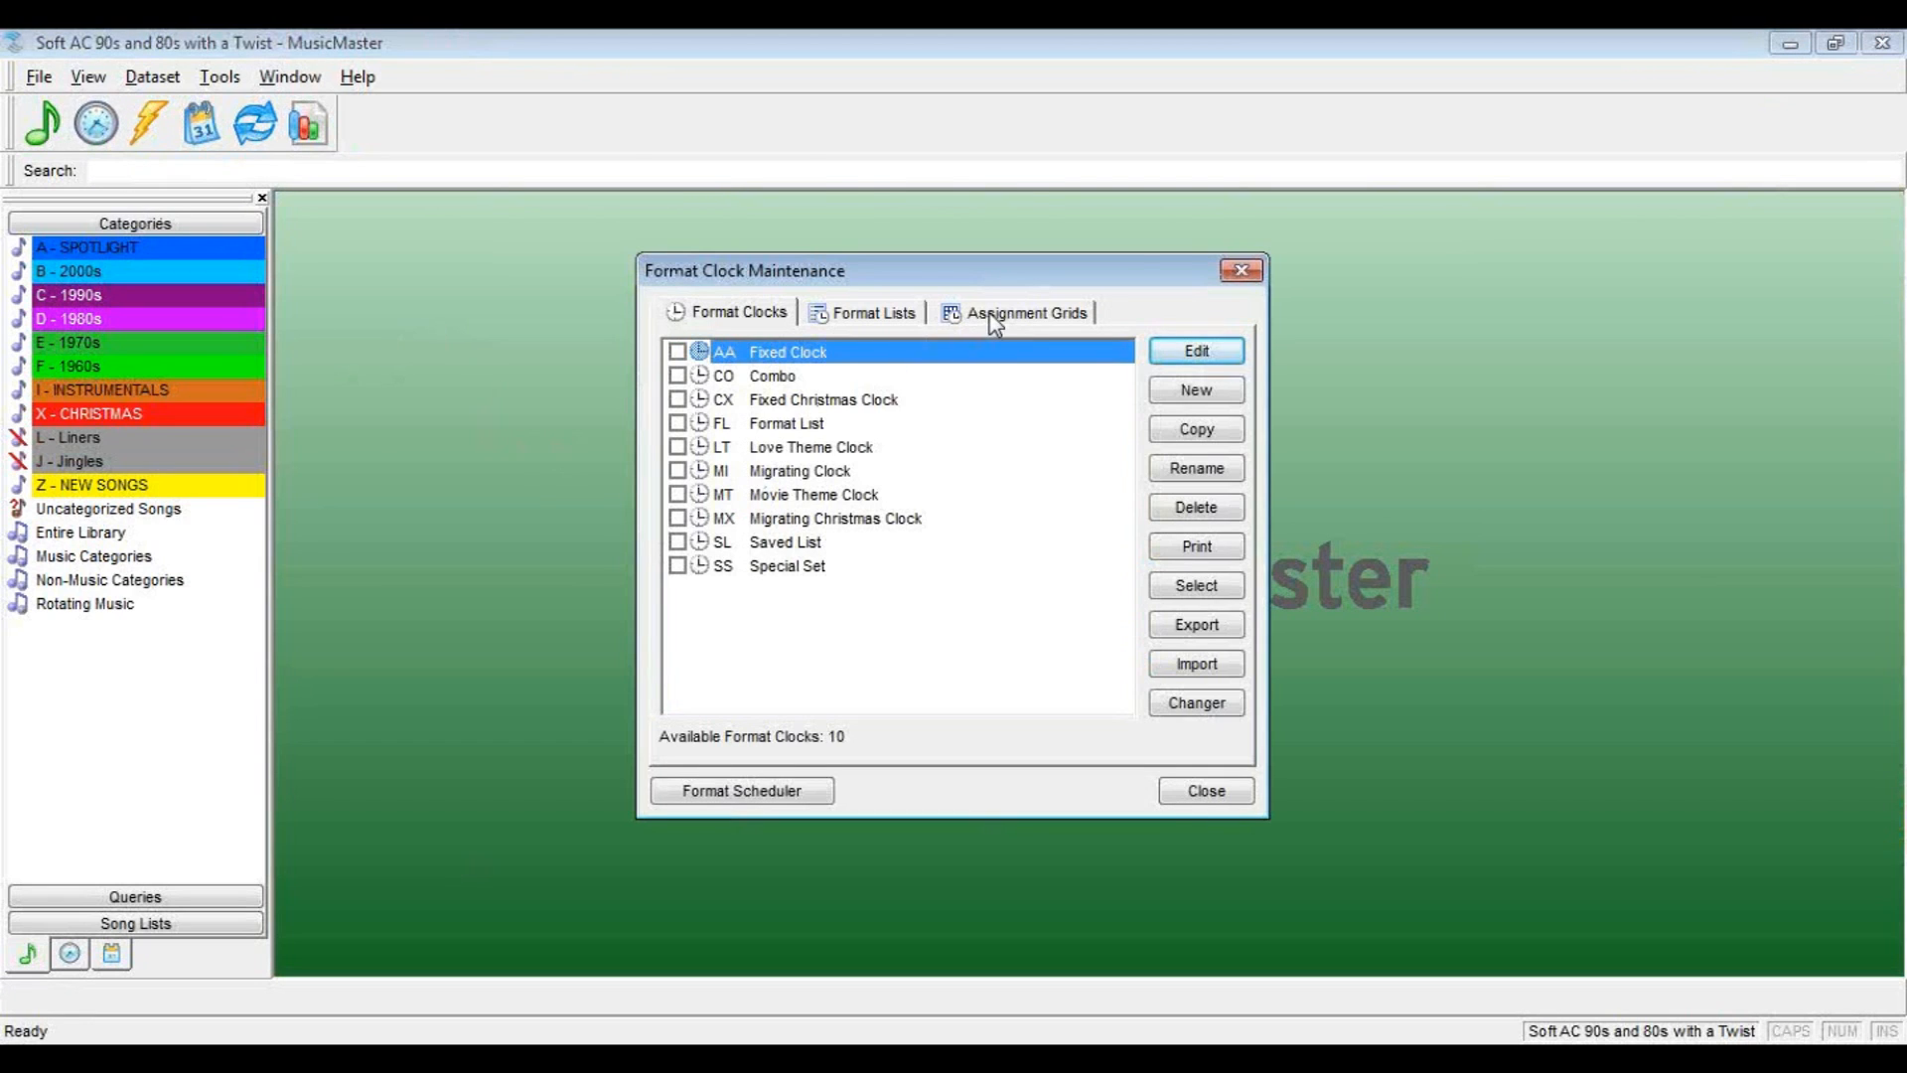
click(993, 316)
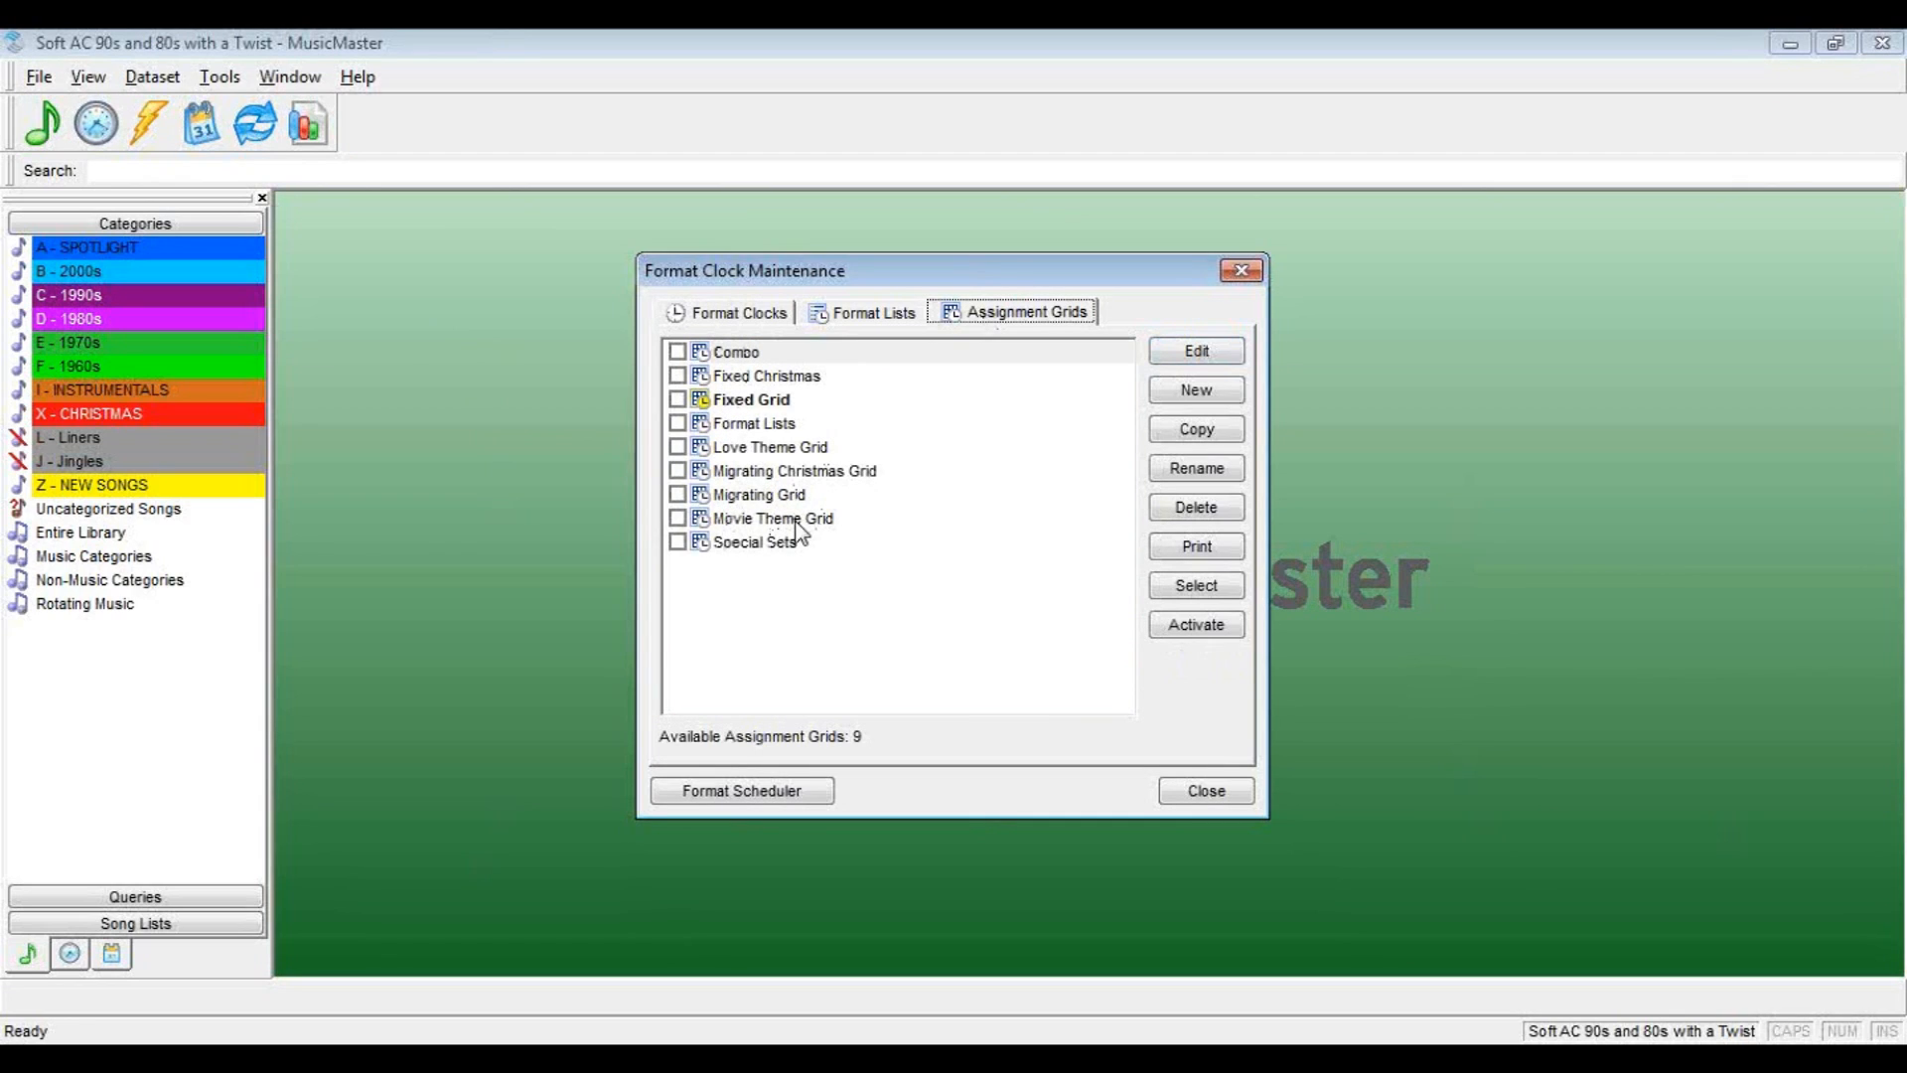
click(1218, 395)
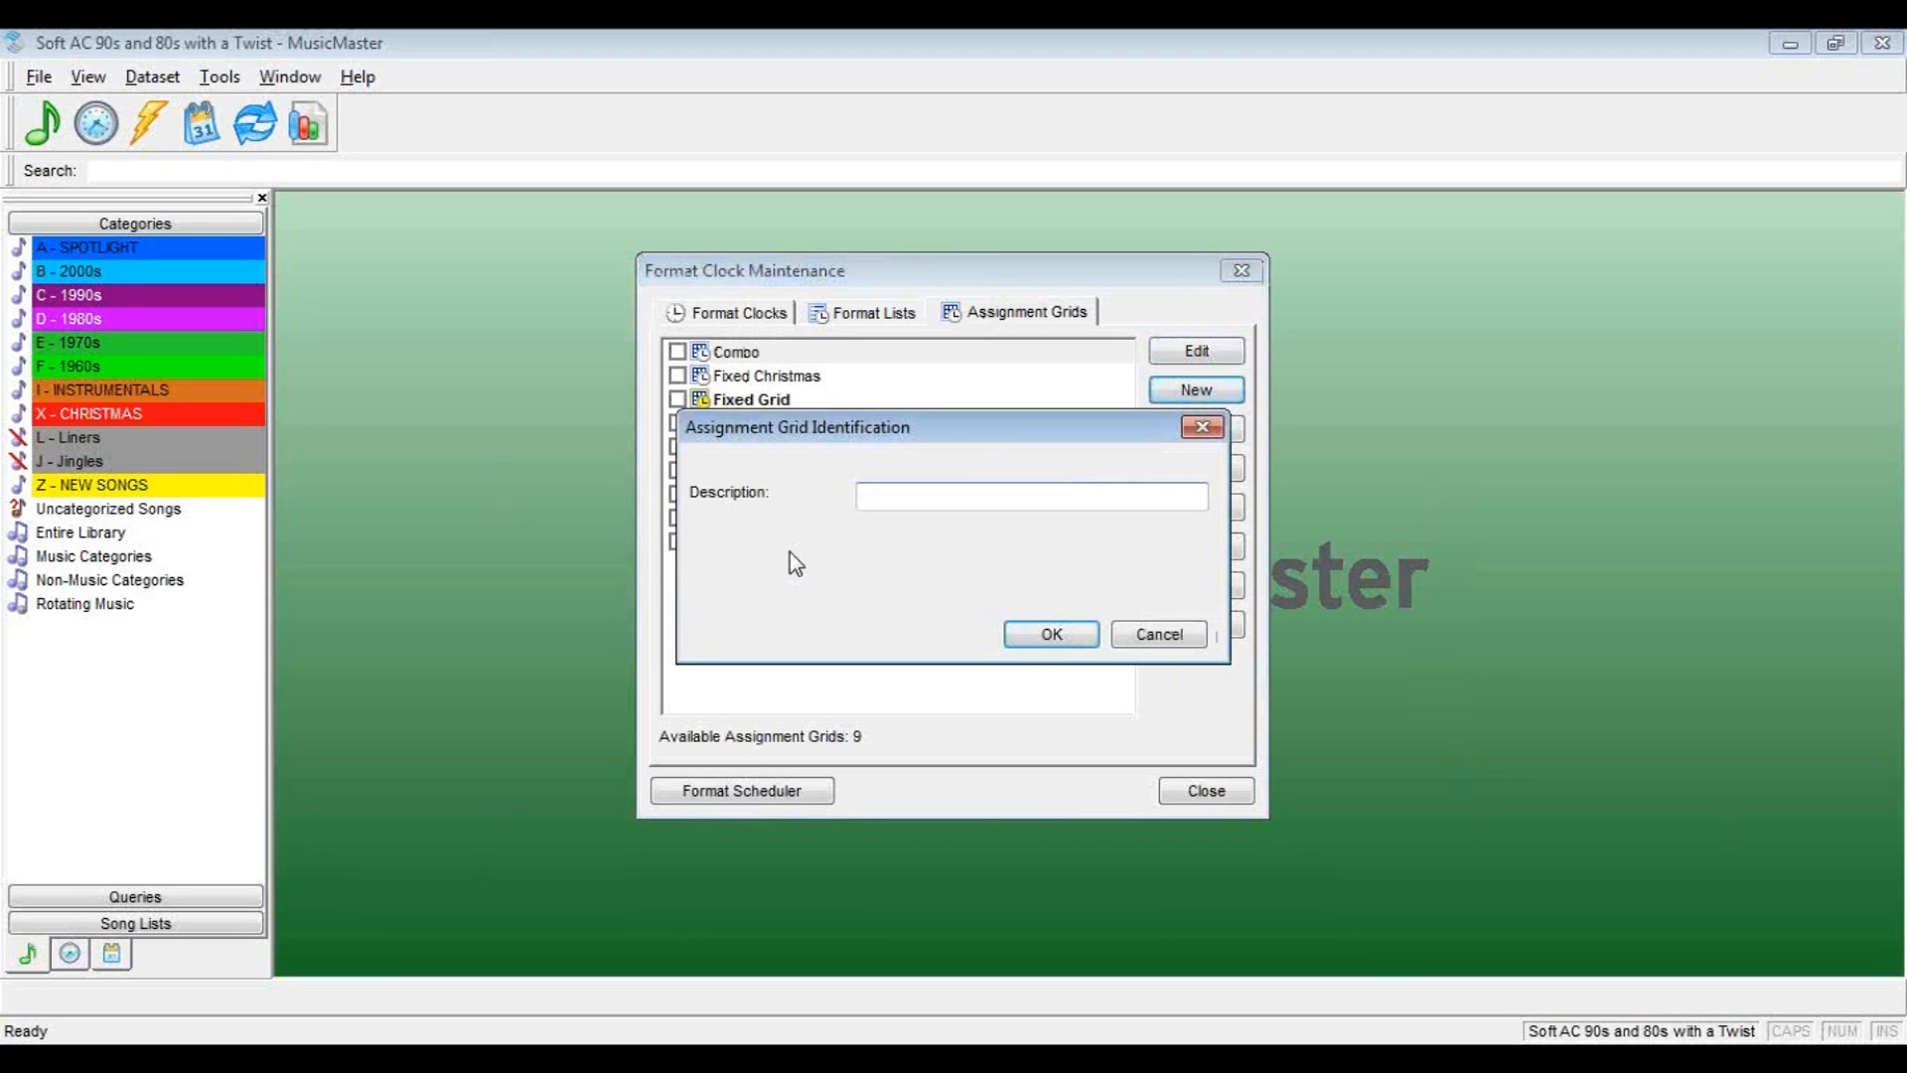
text(Saved List)
click(1049, 634)
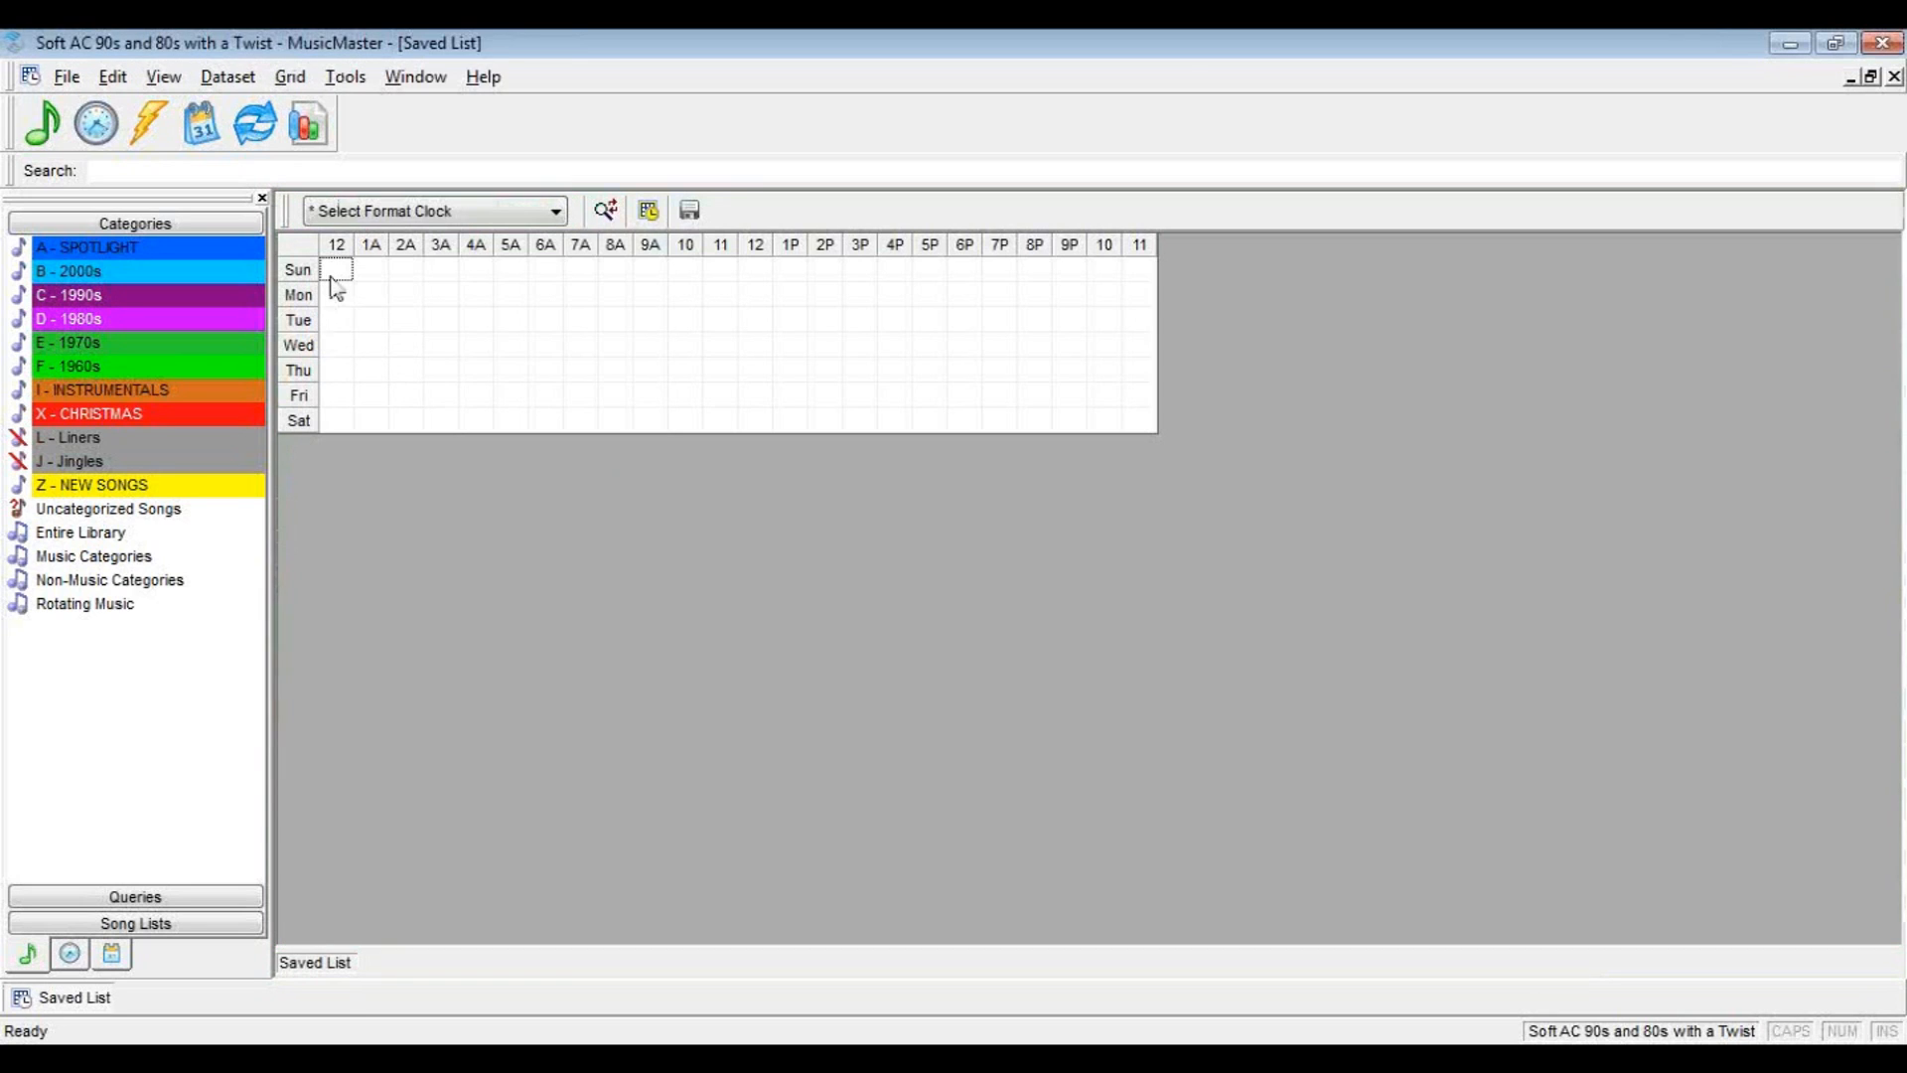
Fill every hour of all seven days in the grid with the SL - Saved List clock
drag(338, 272, 1132, 459)
click(479, 213)
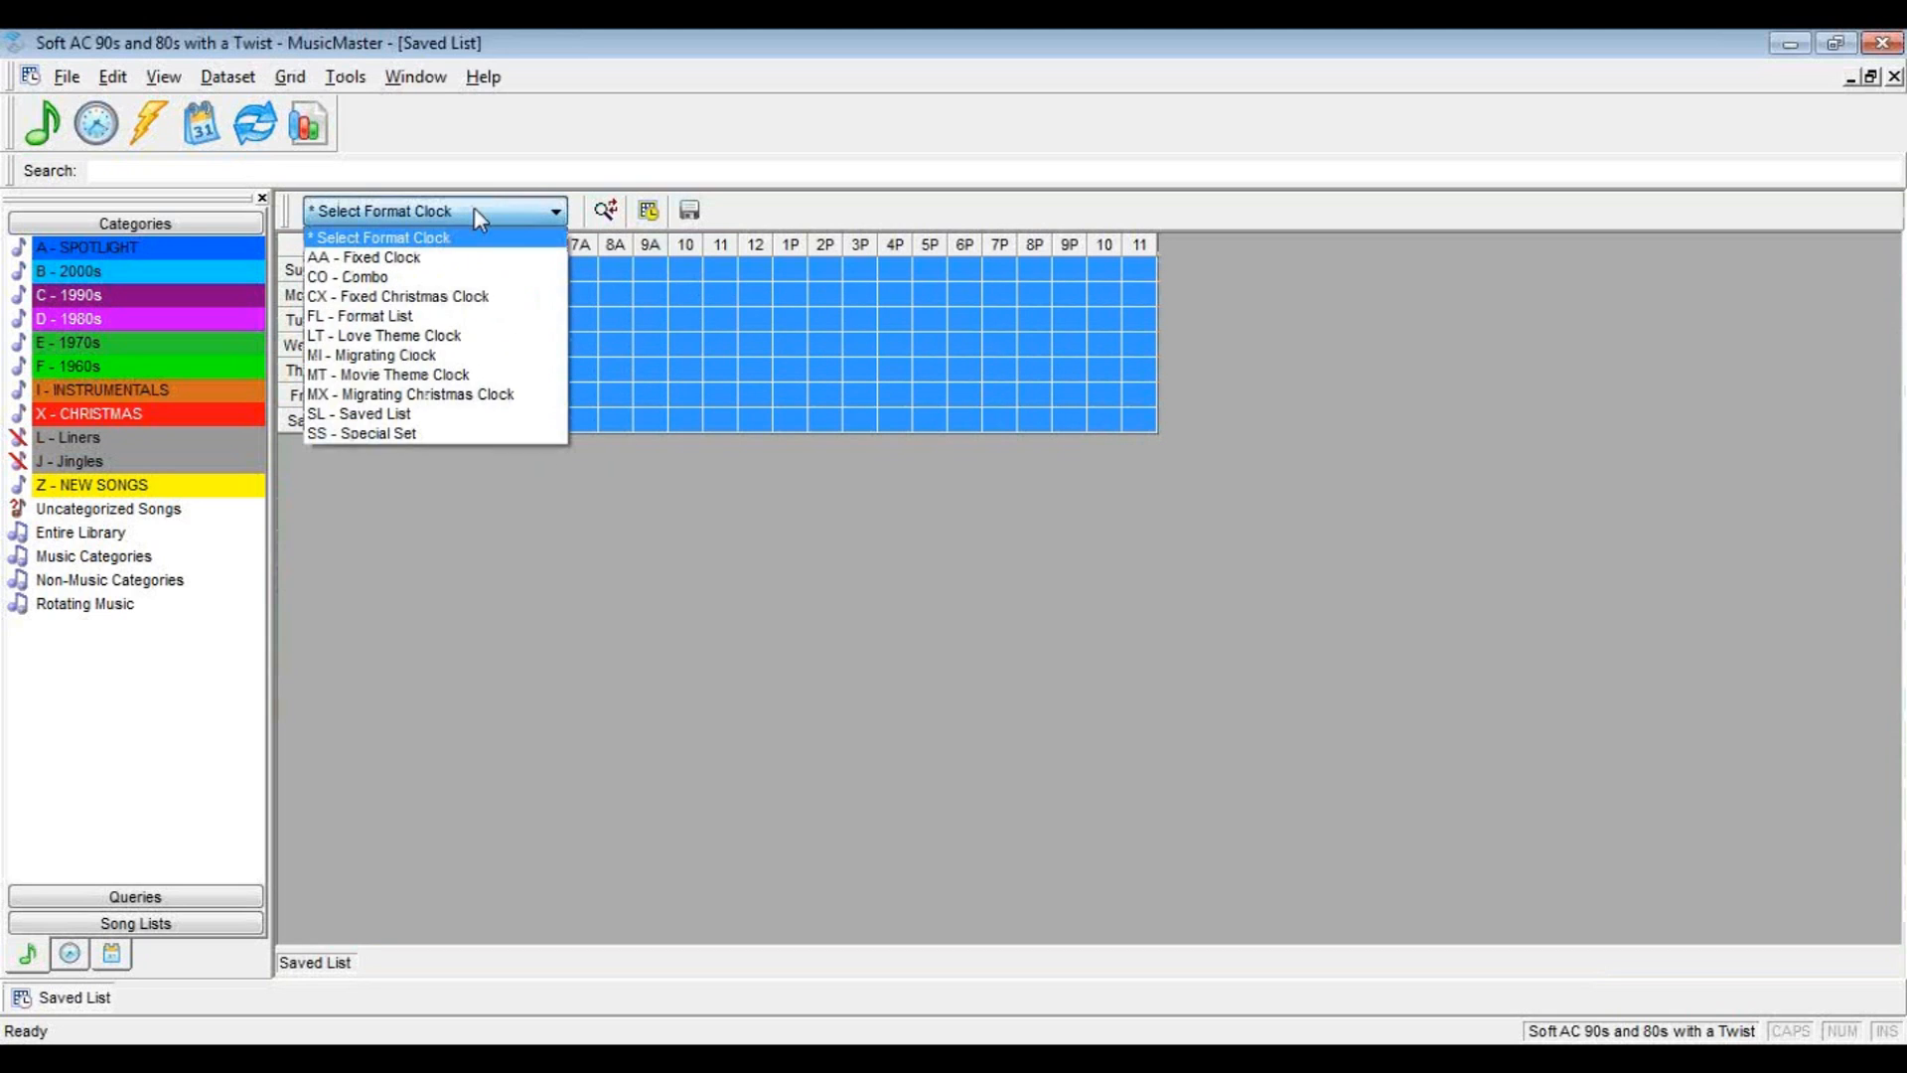
click(374, 415)
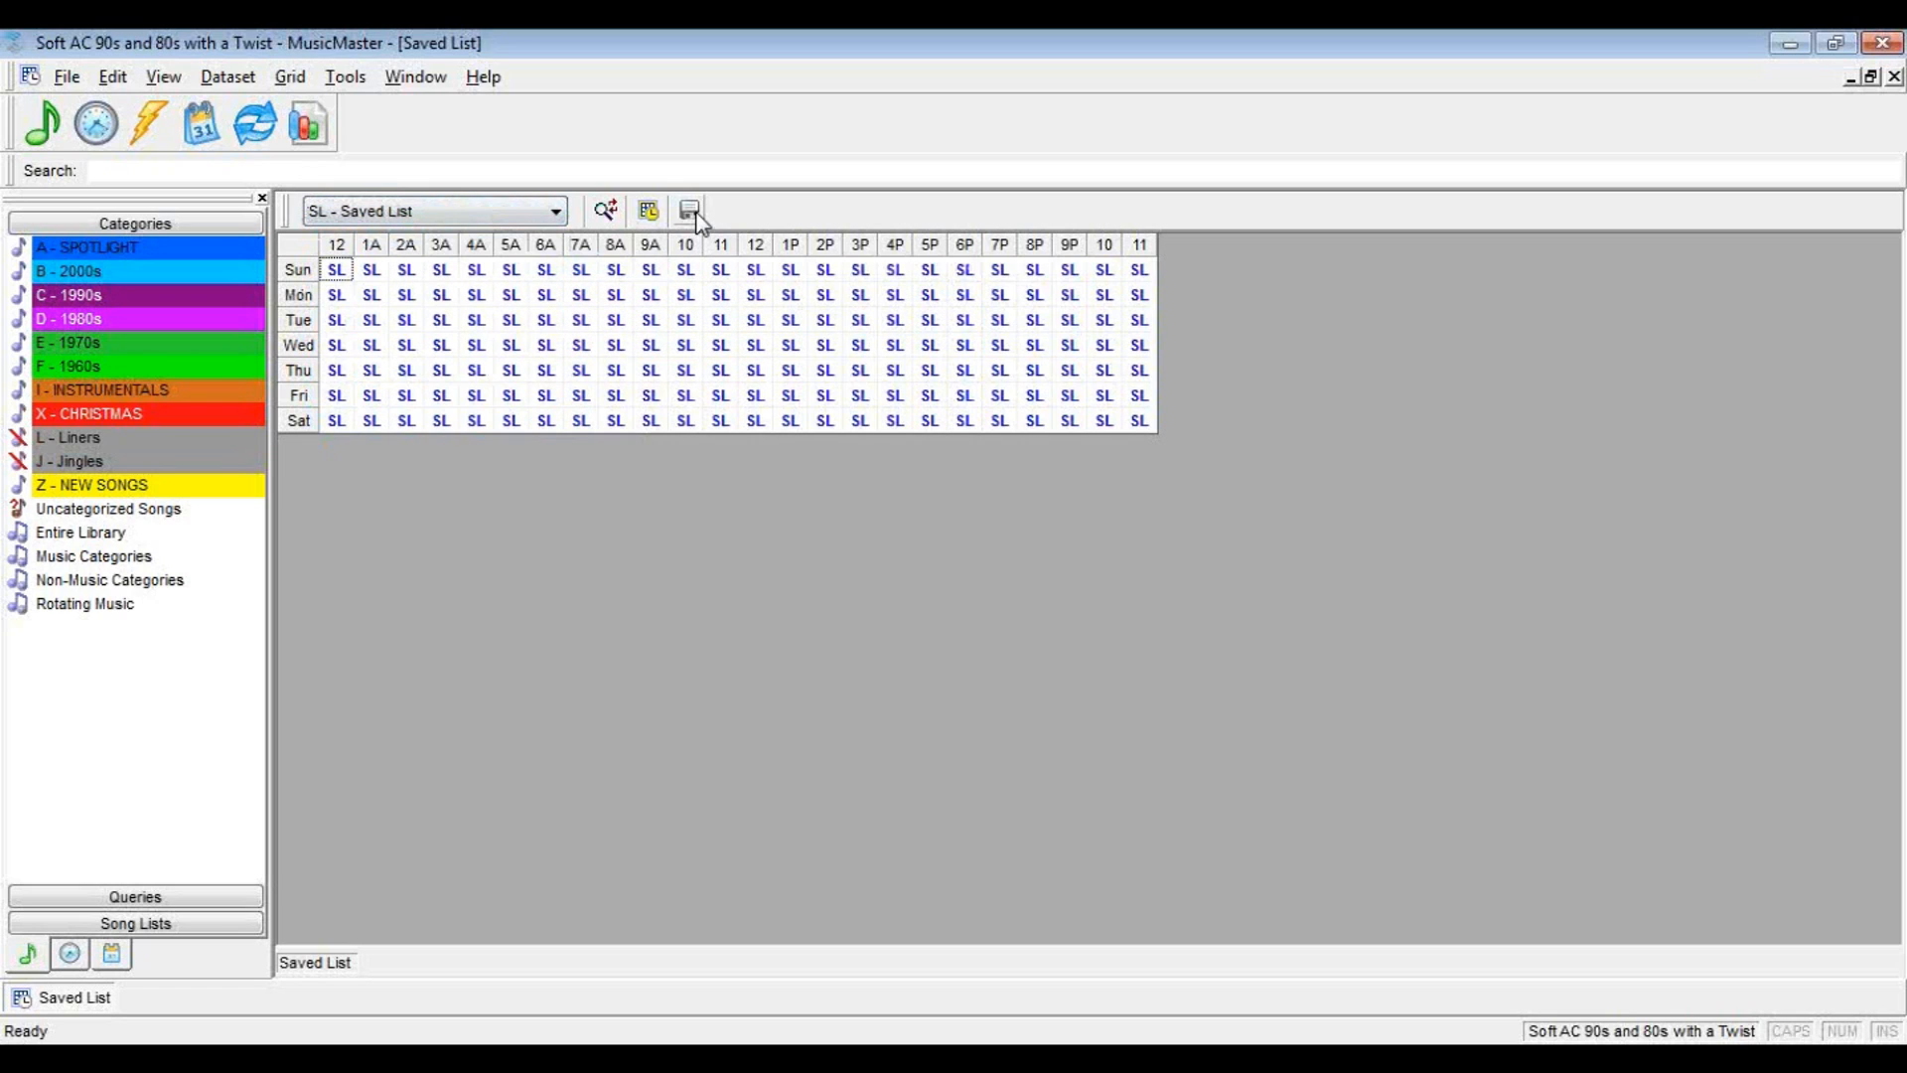
Make the Saved List assignment grid active and close it
click(650, 211)
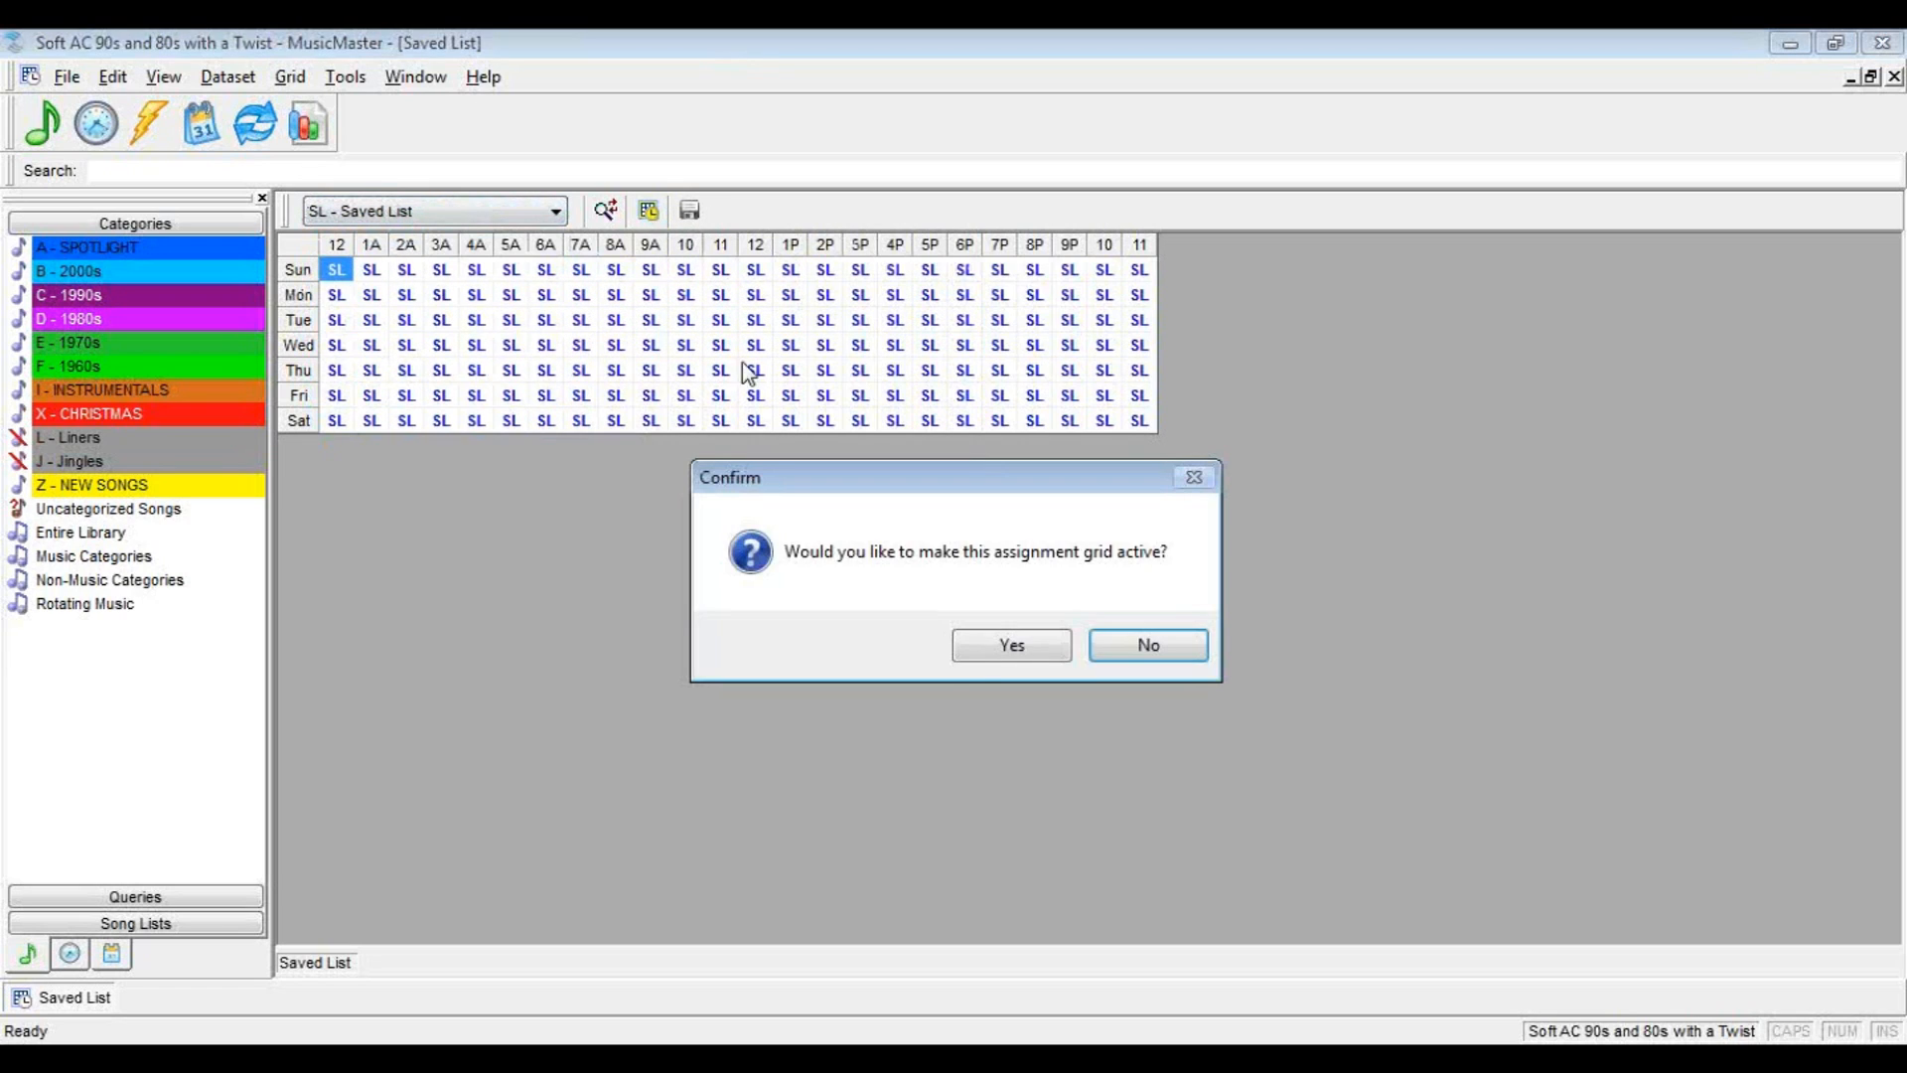
click(1001, 647)
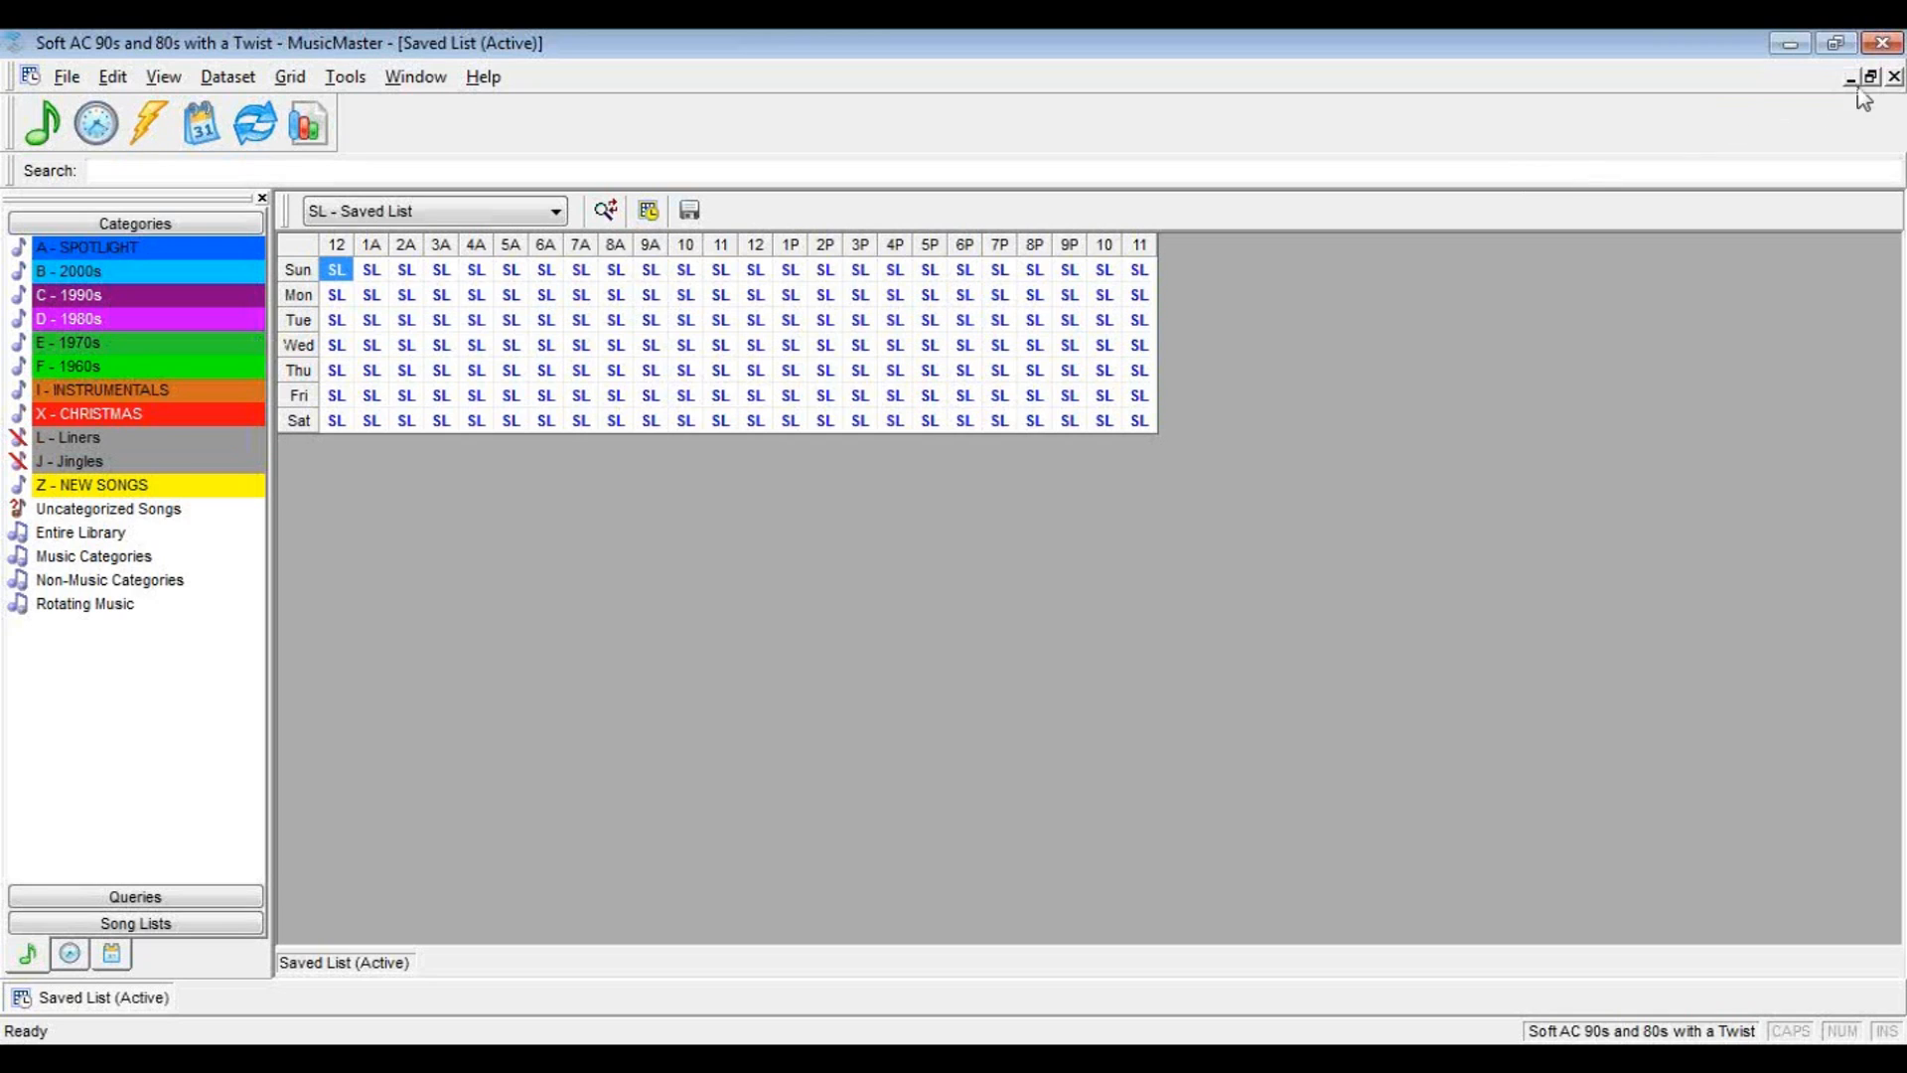
click(1894, 77)
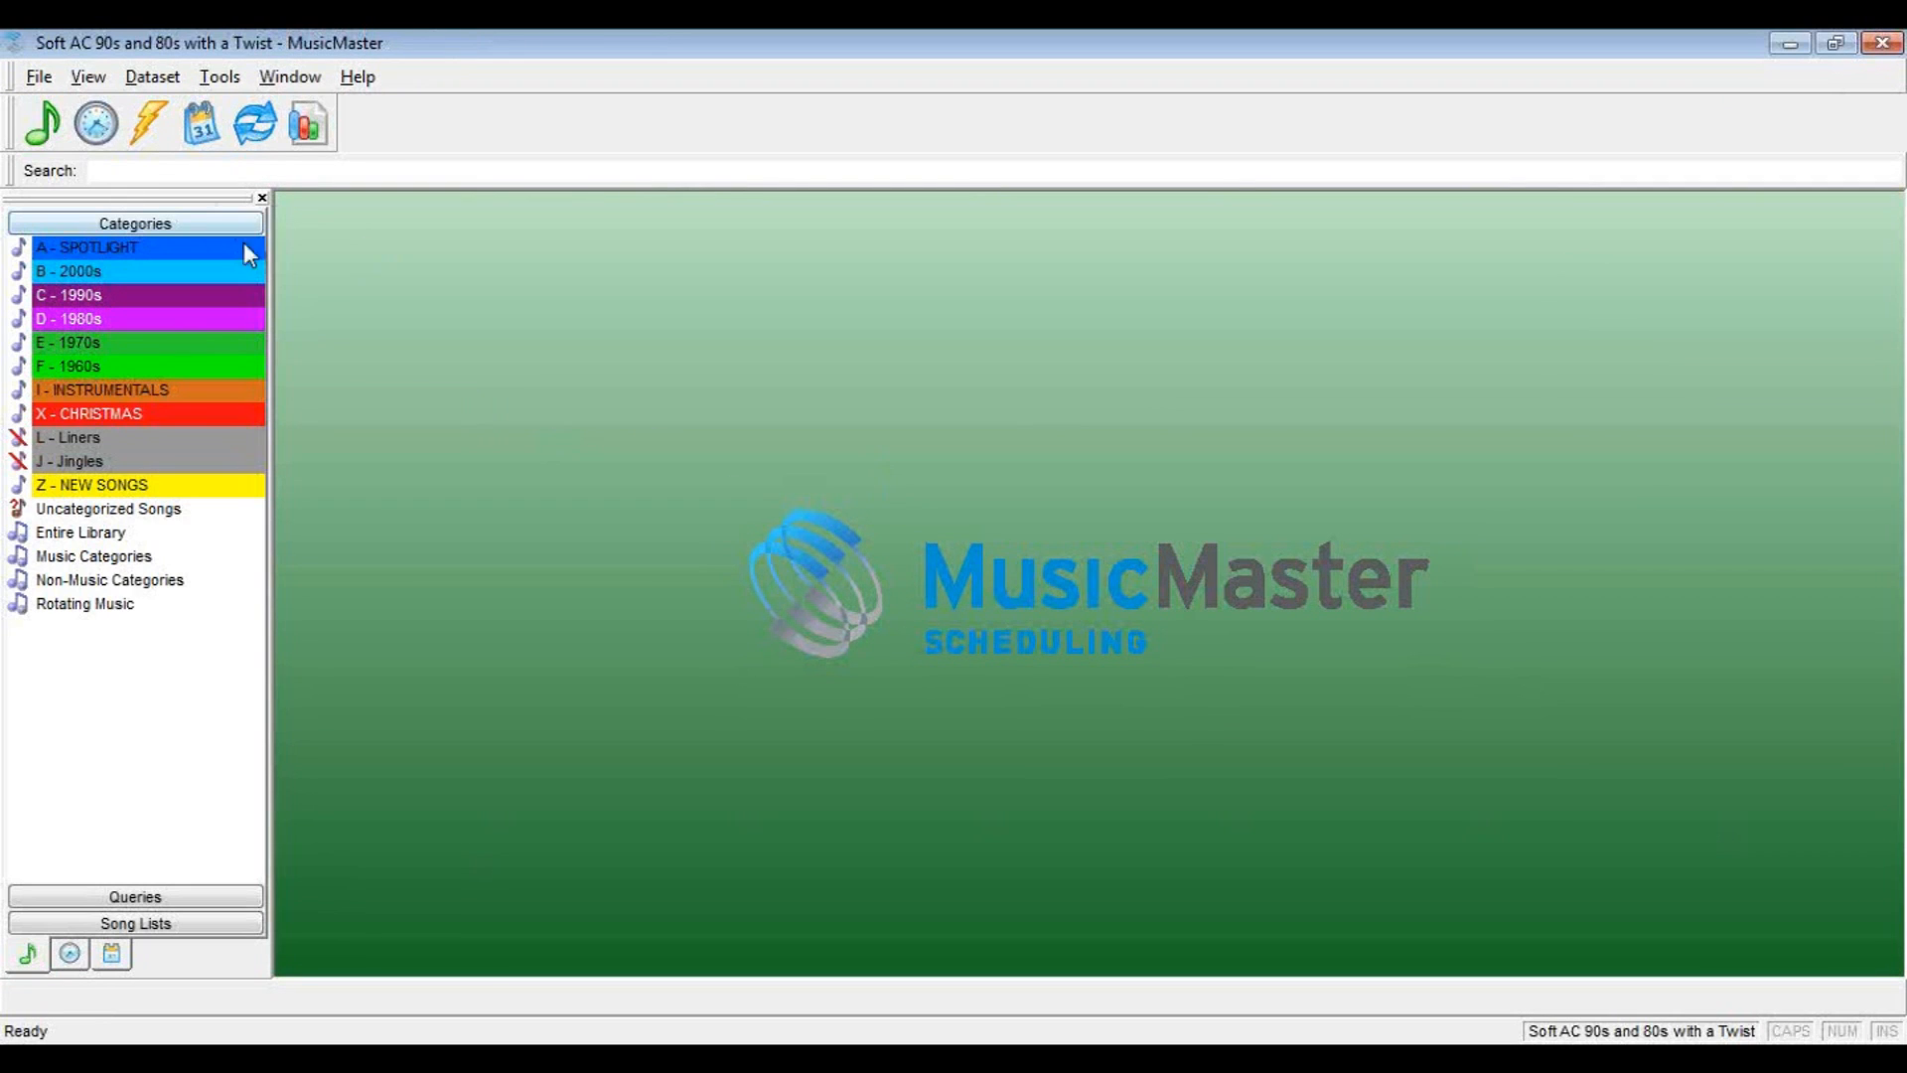
Run the Automatic Scheduler for February 6, 2013, from 12AM through 11PM
click(203, 128)
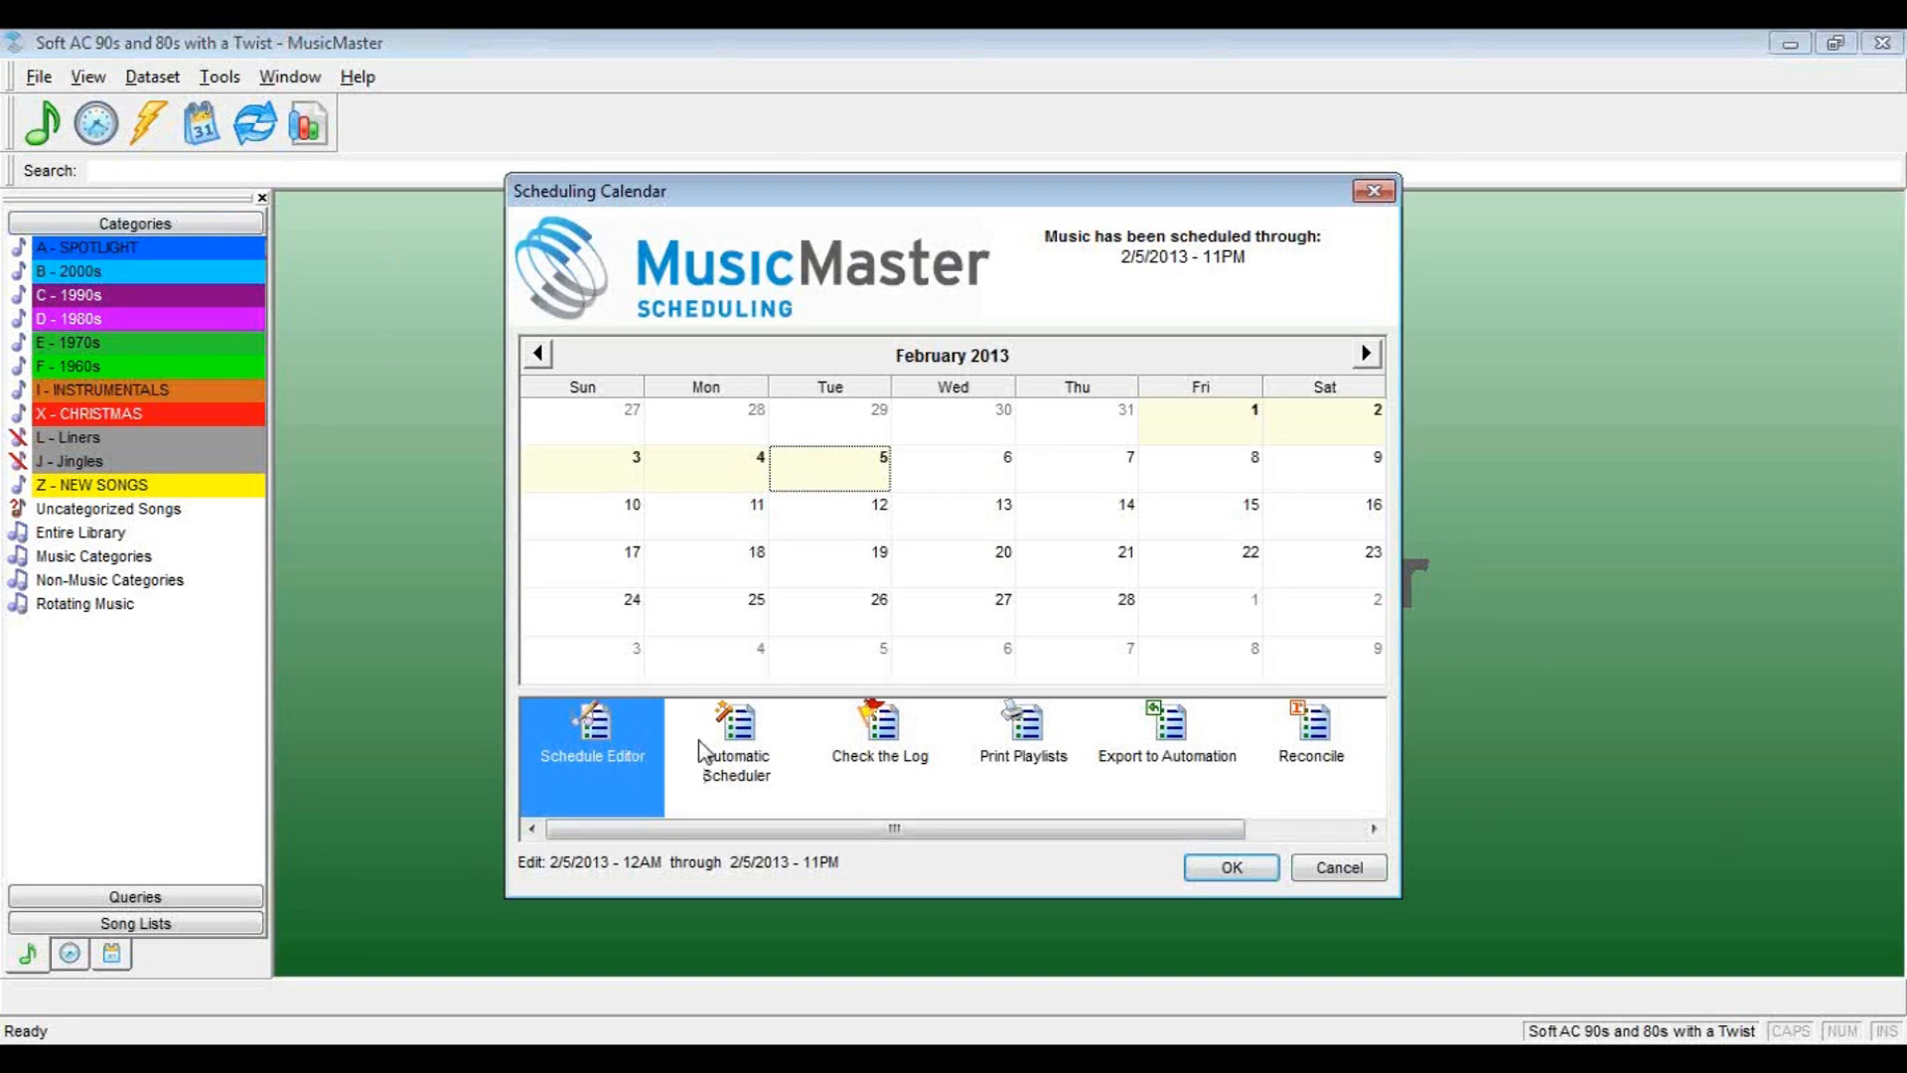
click(730, 764)
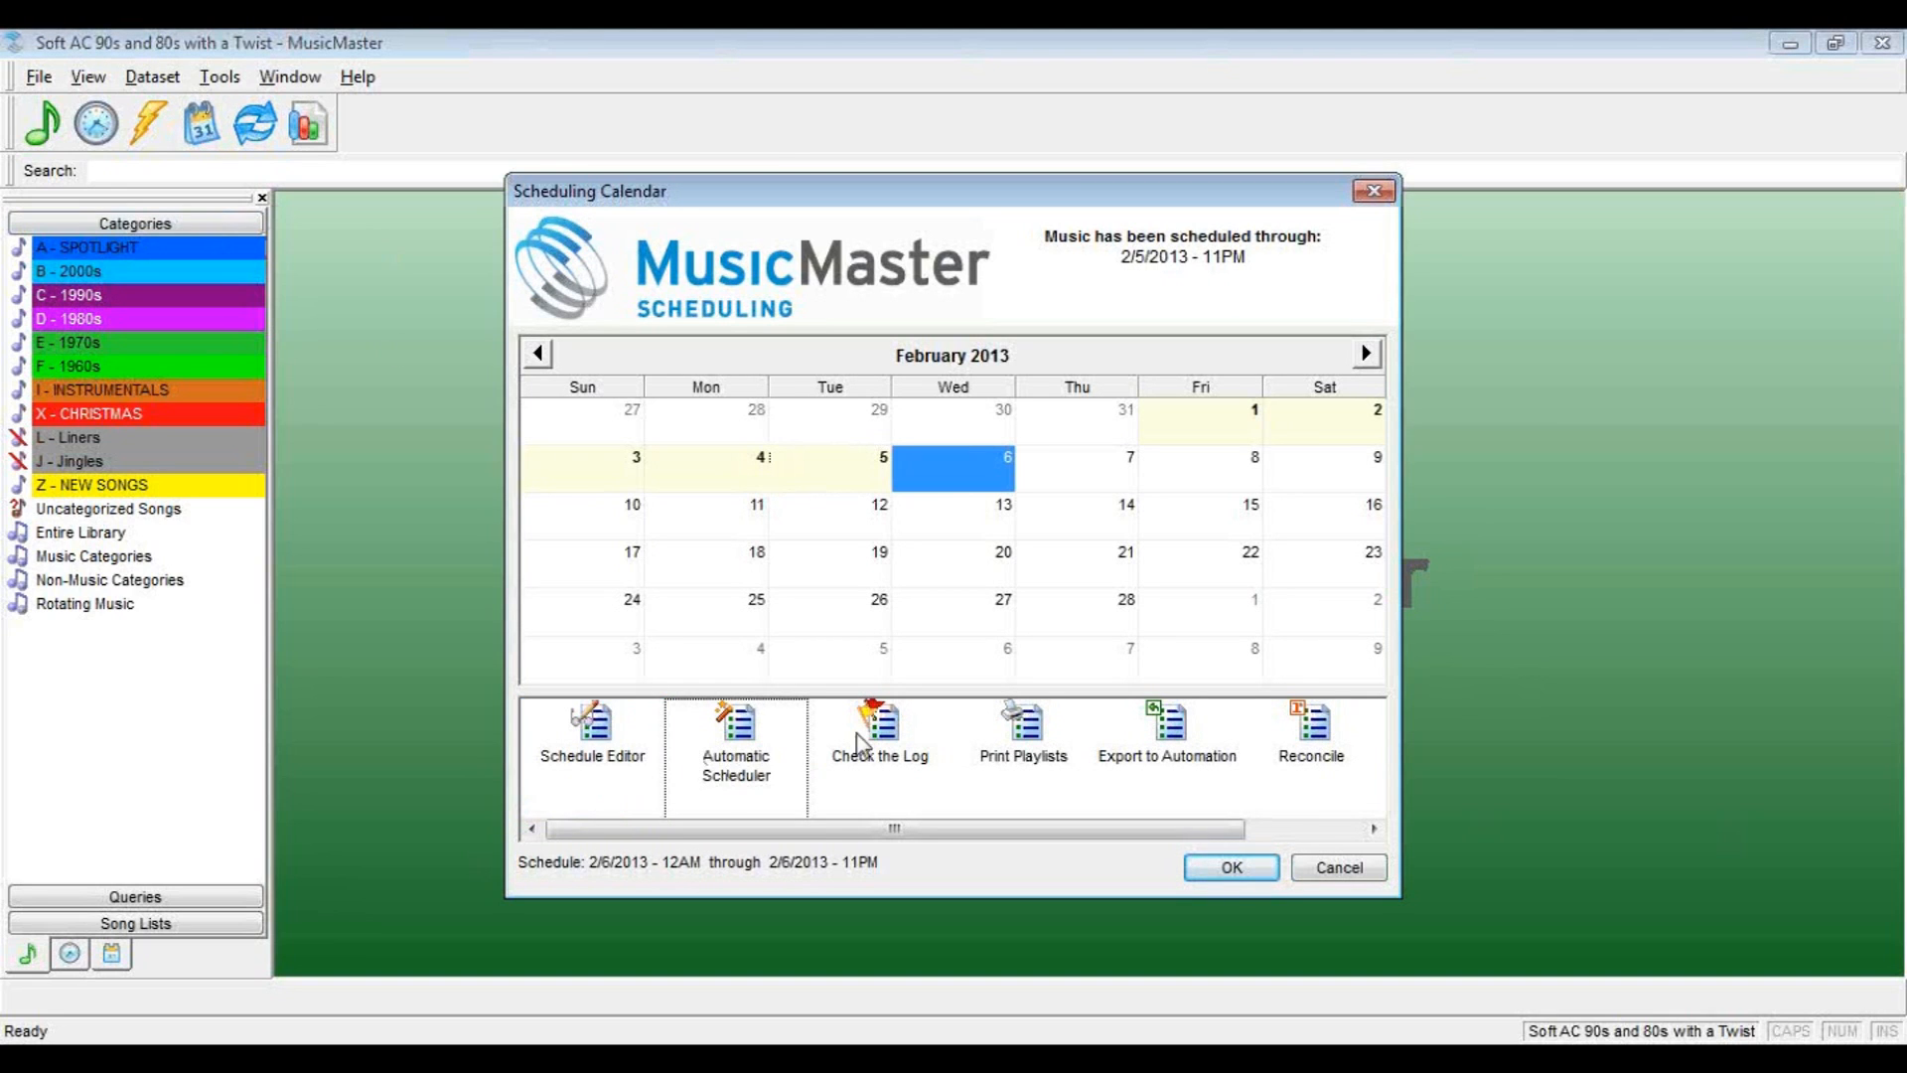
click(964, 467)
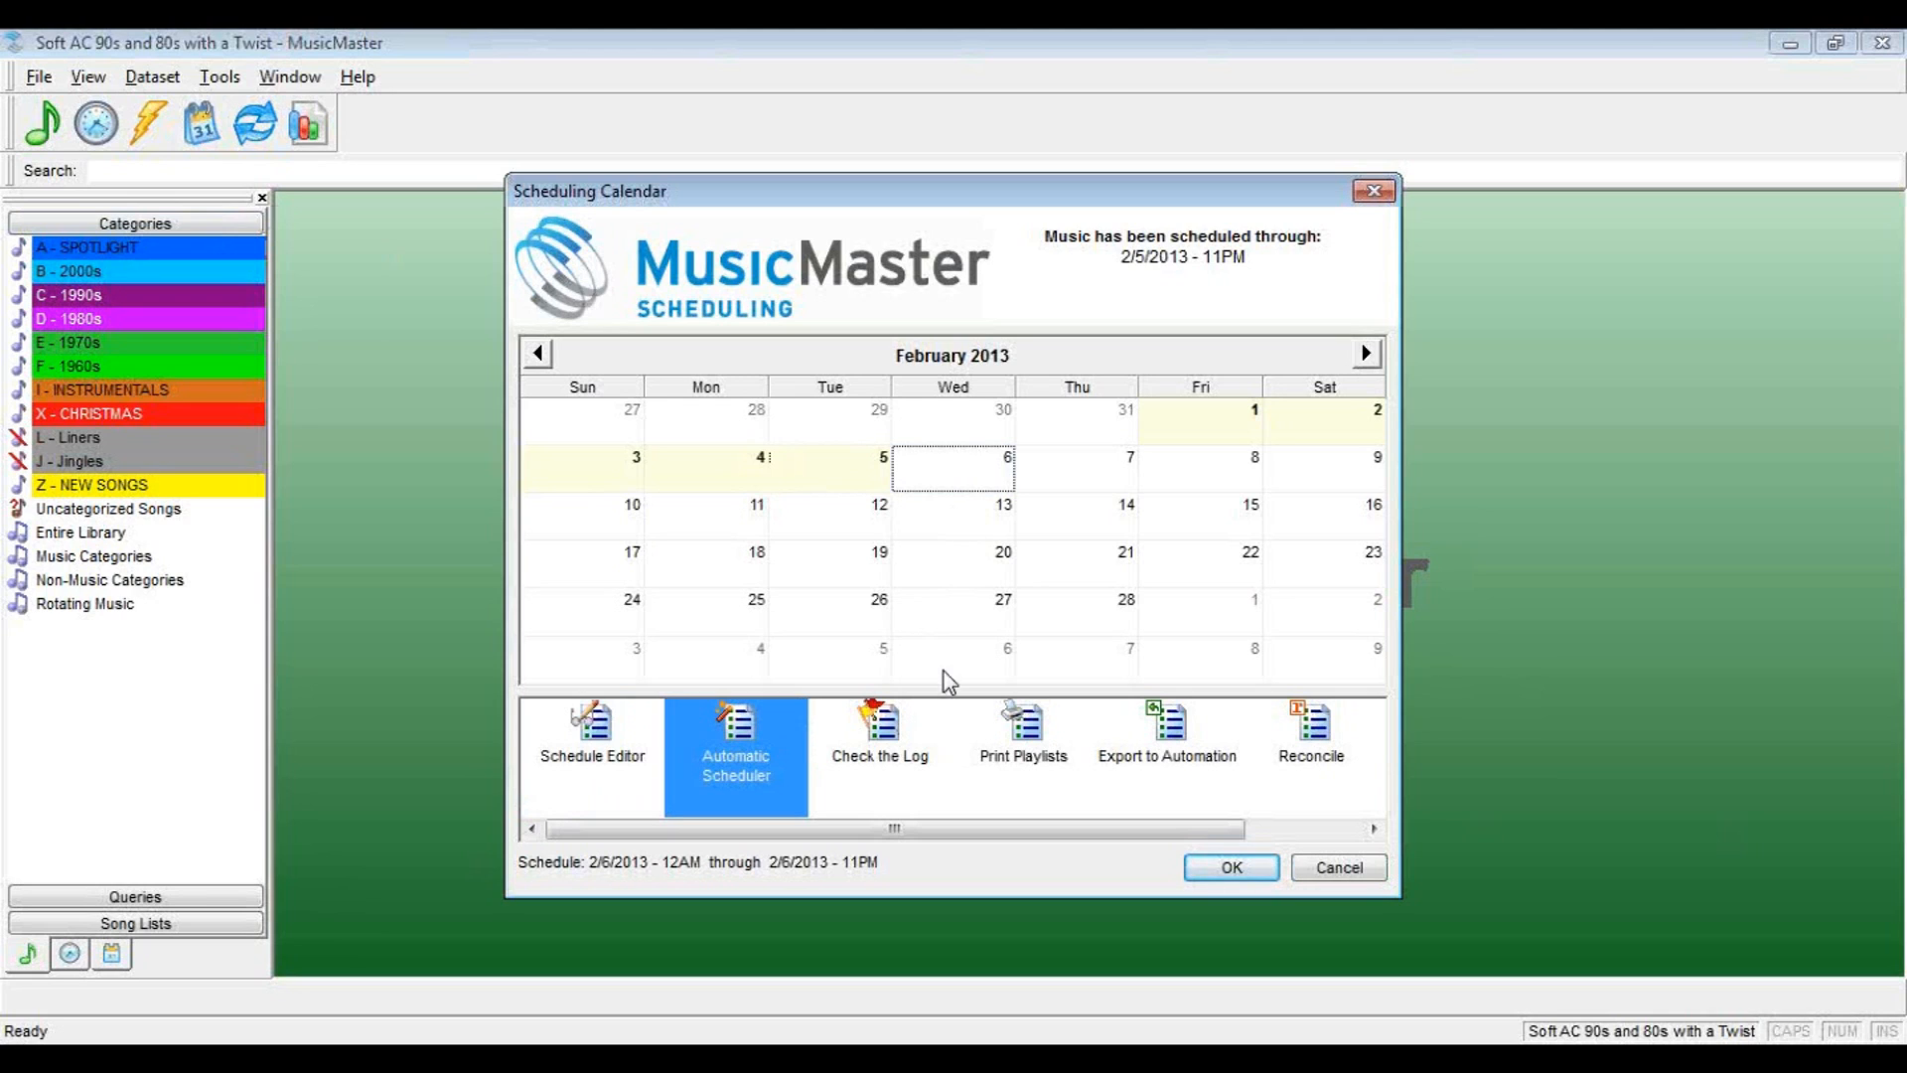
click(1227, 870)
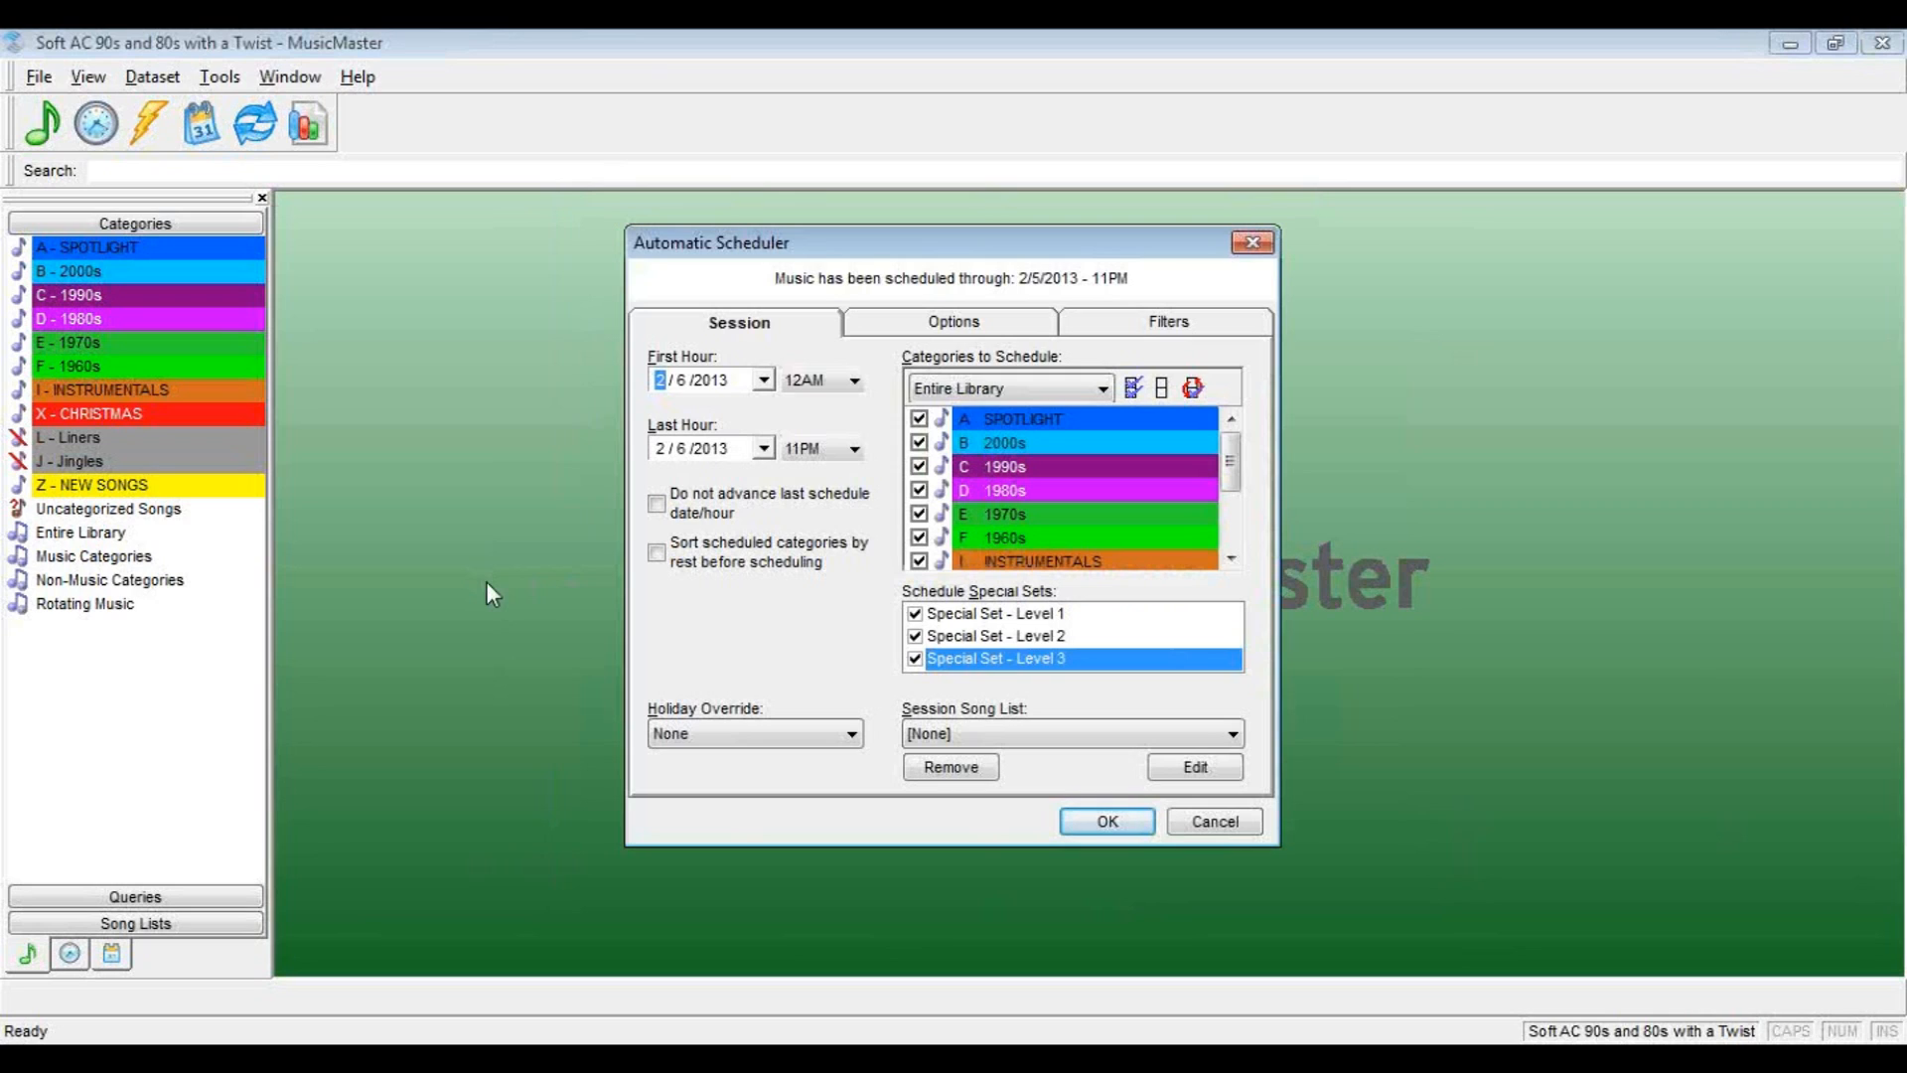
click(1114, 824)
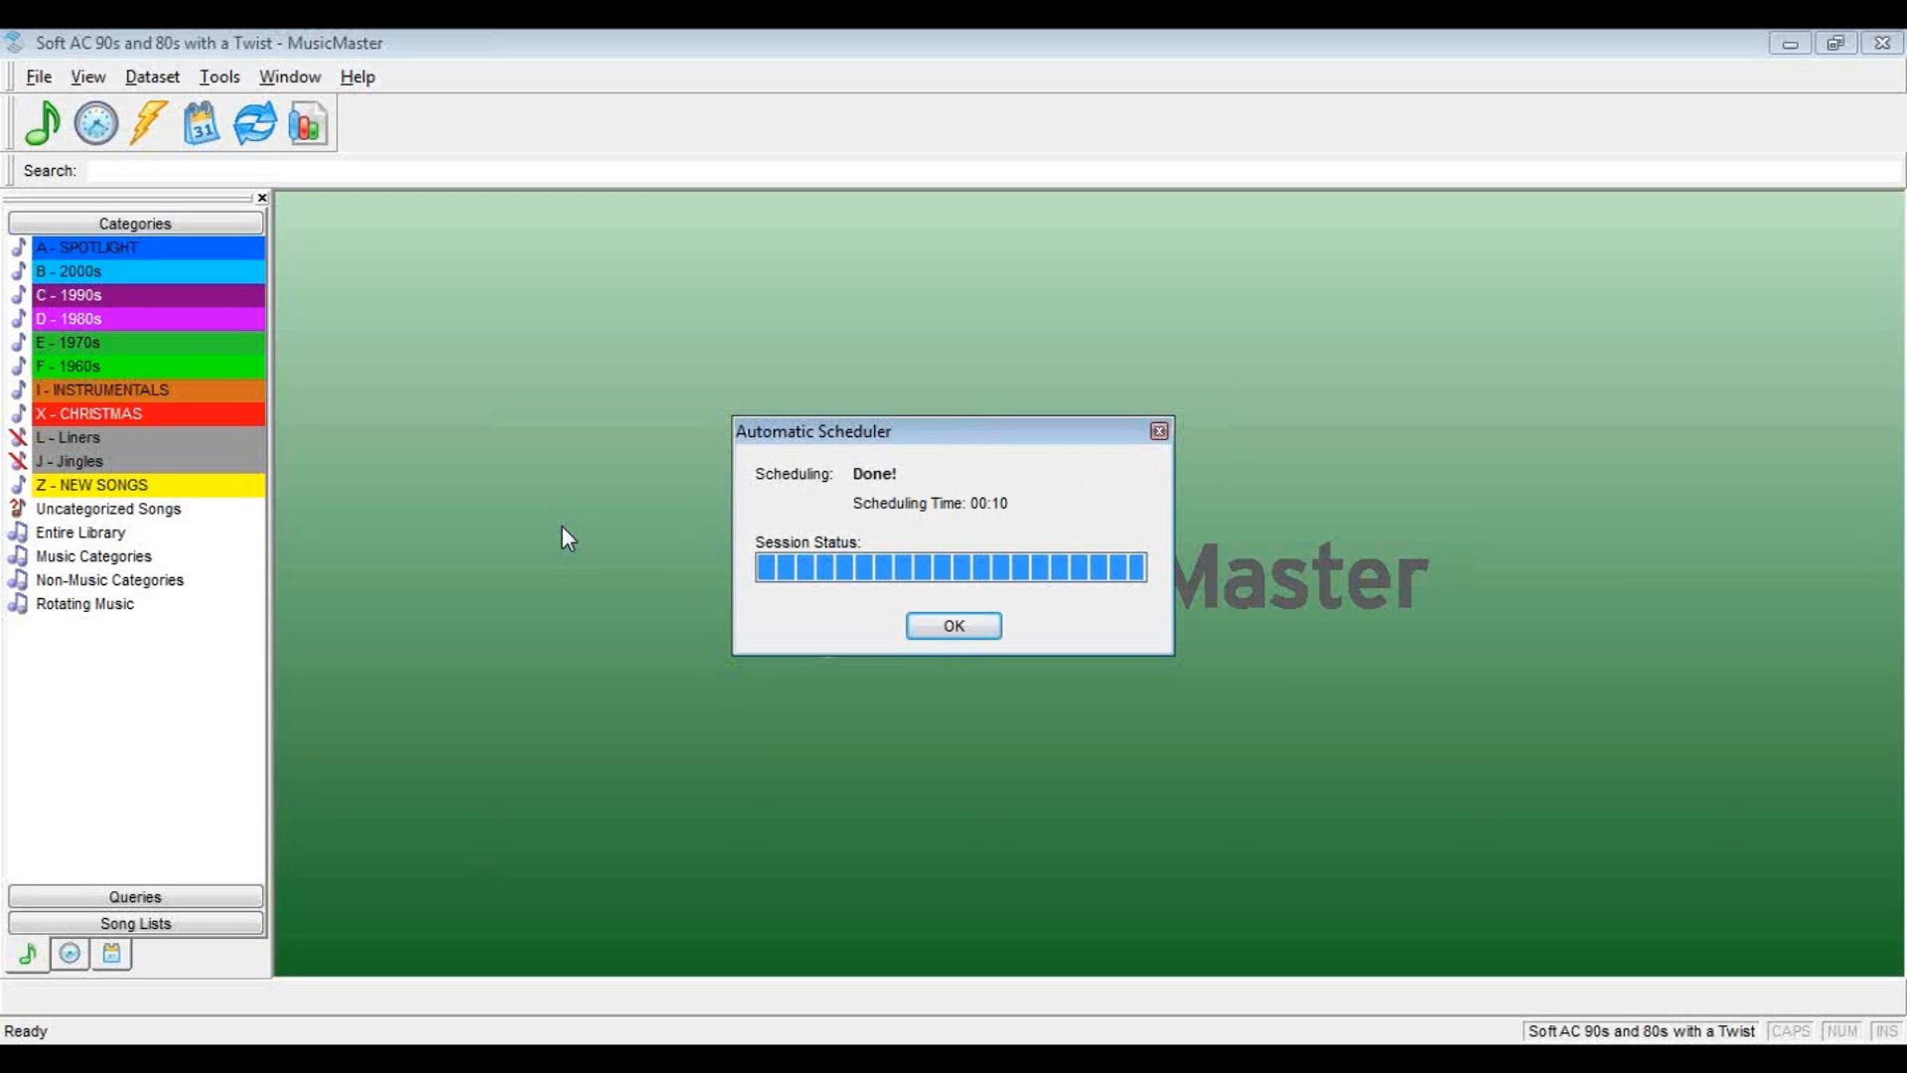
click(954, 628)
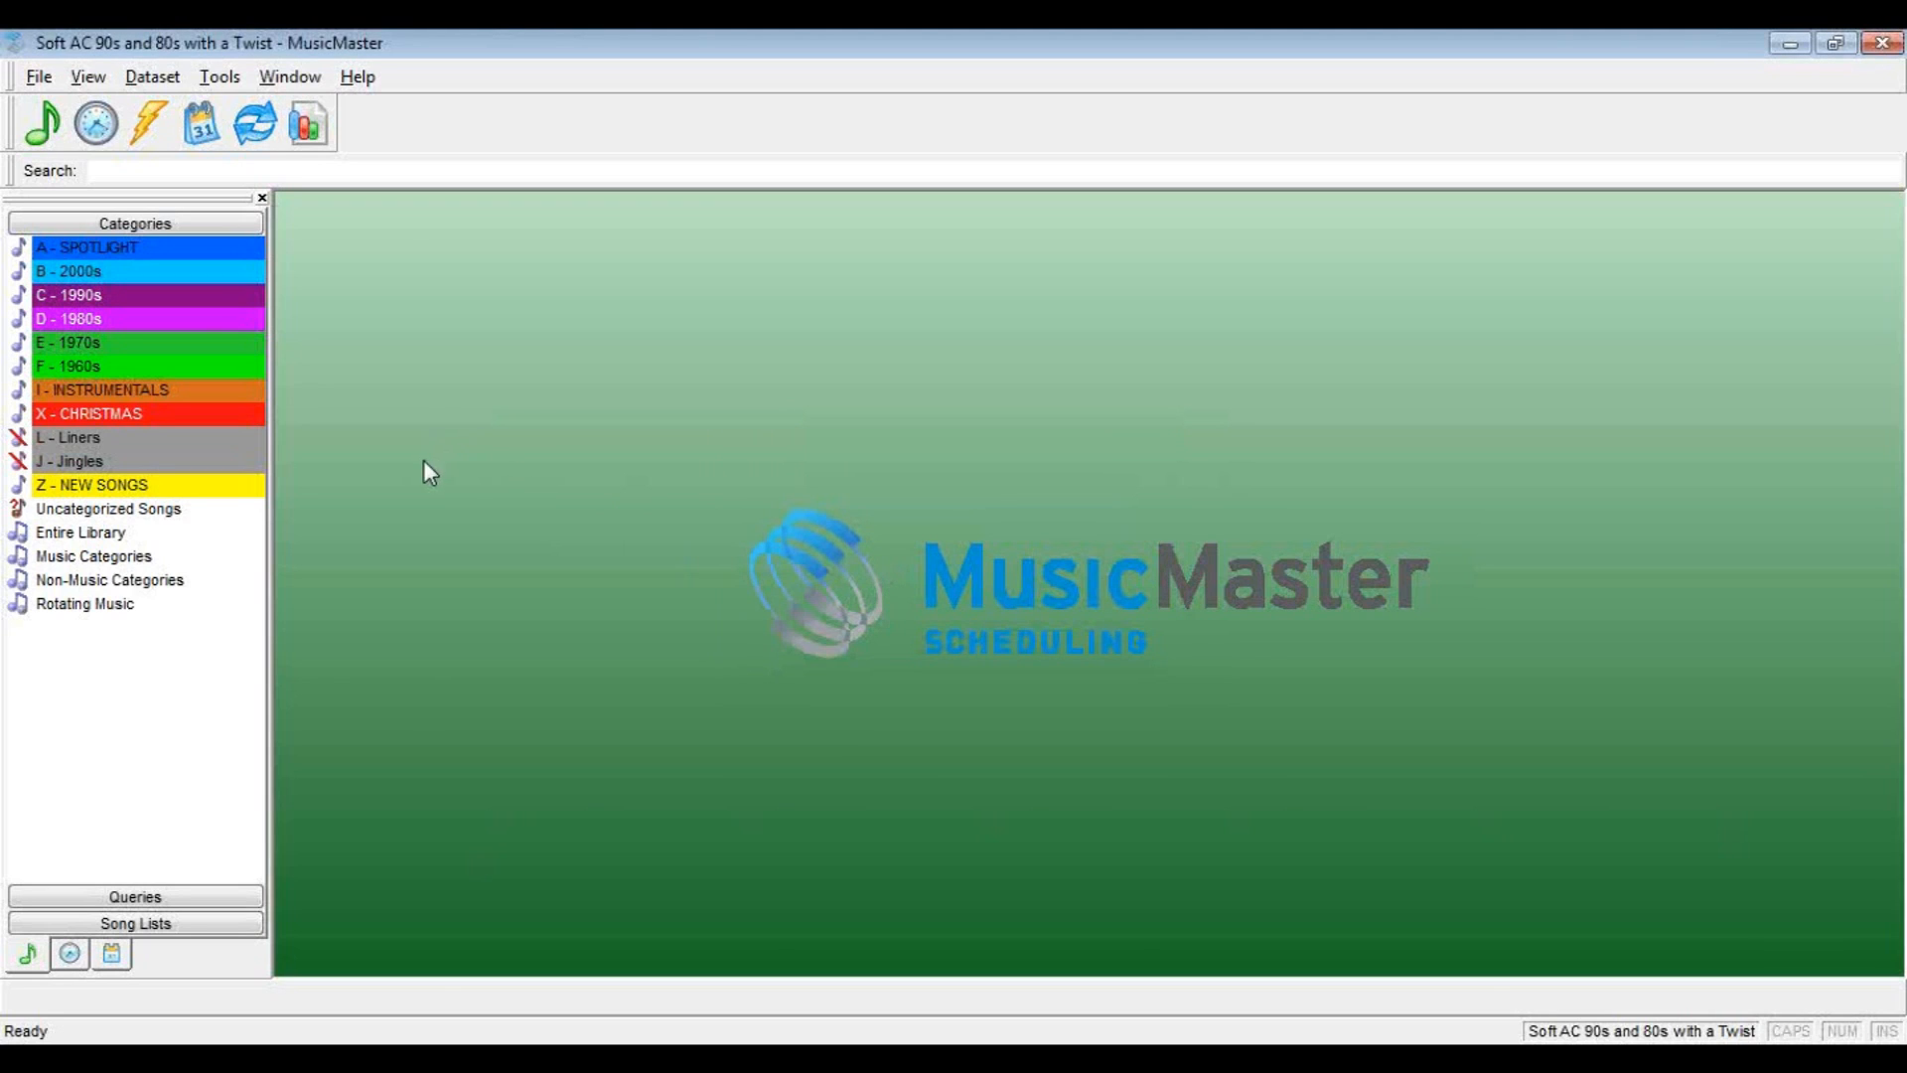
Open the Schedule Editor for February 6, 2013 and examine the song order in the Saved List hours from 12AM into 8AM
click(196, 121)
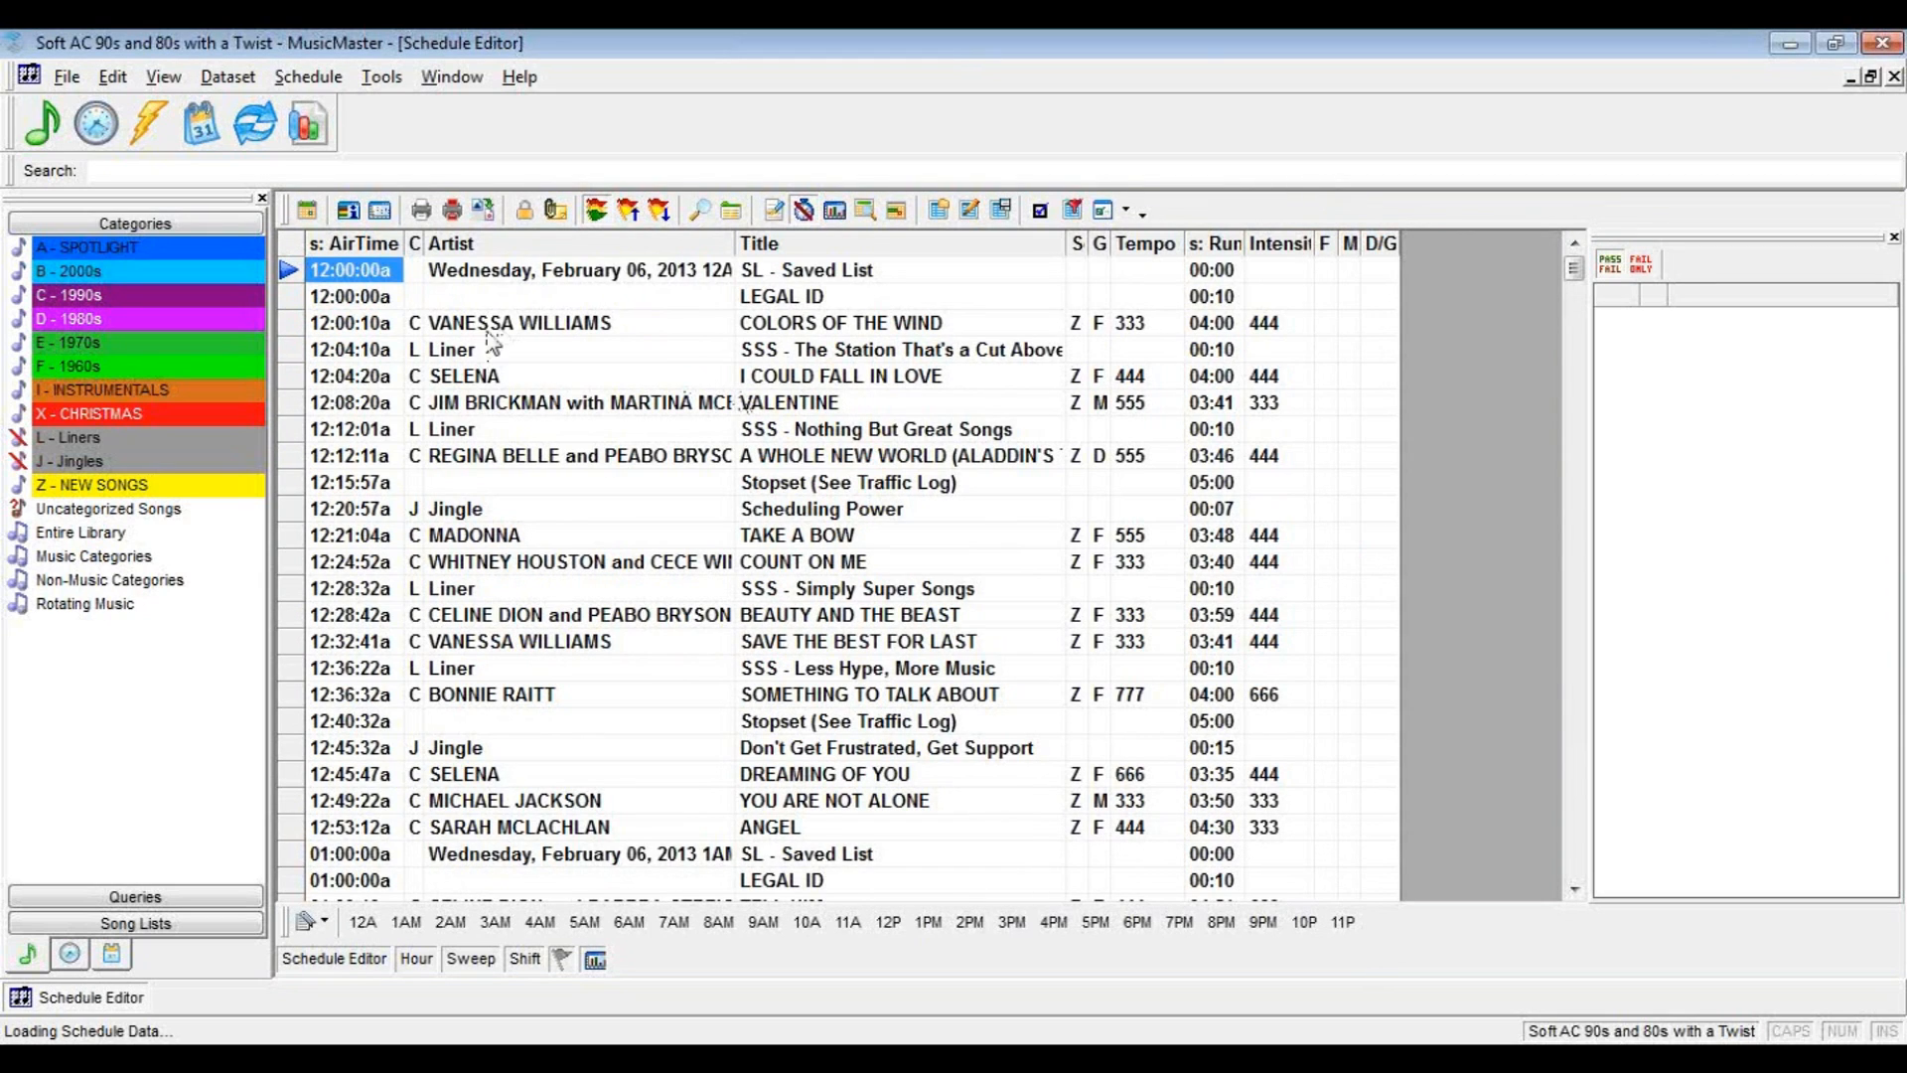
click(468, 323)
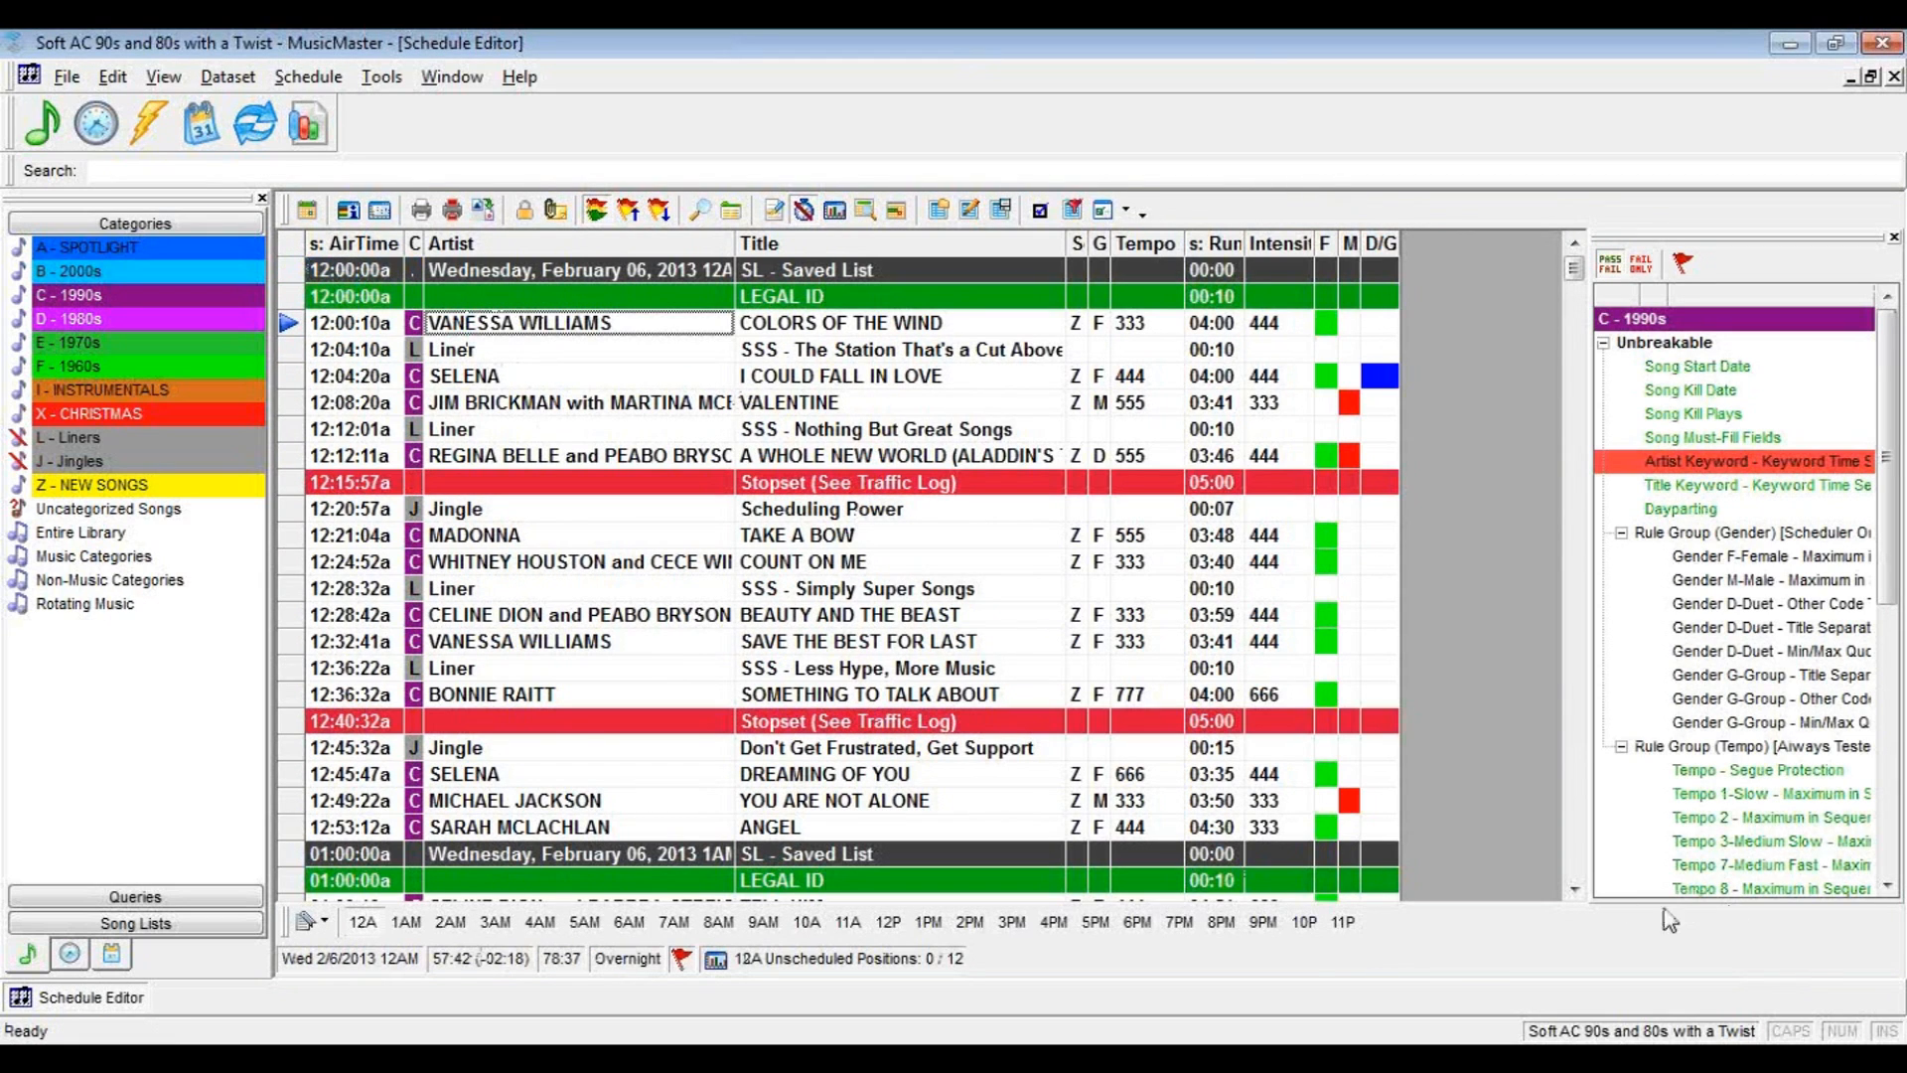
click(1575, 887)
click(1575, 887)
click(1575, 887)
click(1575, 887)
click(1576, 887)
click(1575, 886)
click(1575, 887)
click(1575, 887)
click(1575, 887)
click(1575, 887)
click(1575, 886)
click(1575, 887)
click(1575, 887)
click(1575, 887)
click(1575, 887)
click(1575, 887)
click(1575, 887)
click(1575, 887)
click(1575, 887)
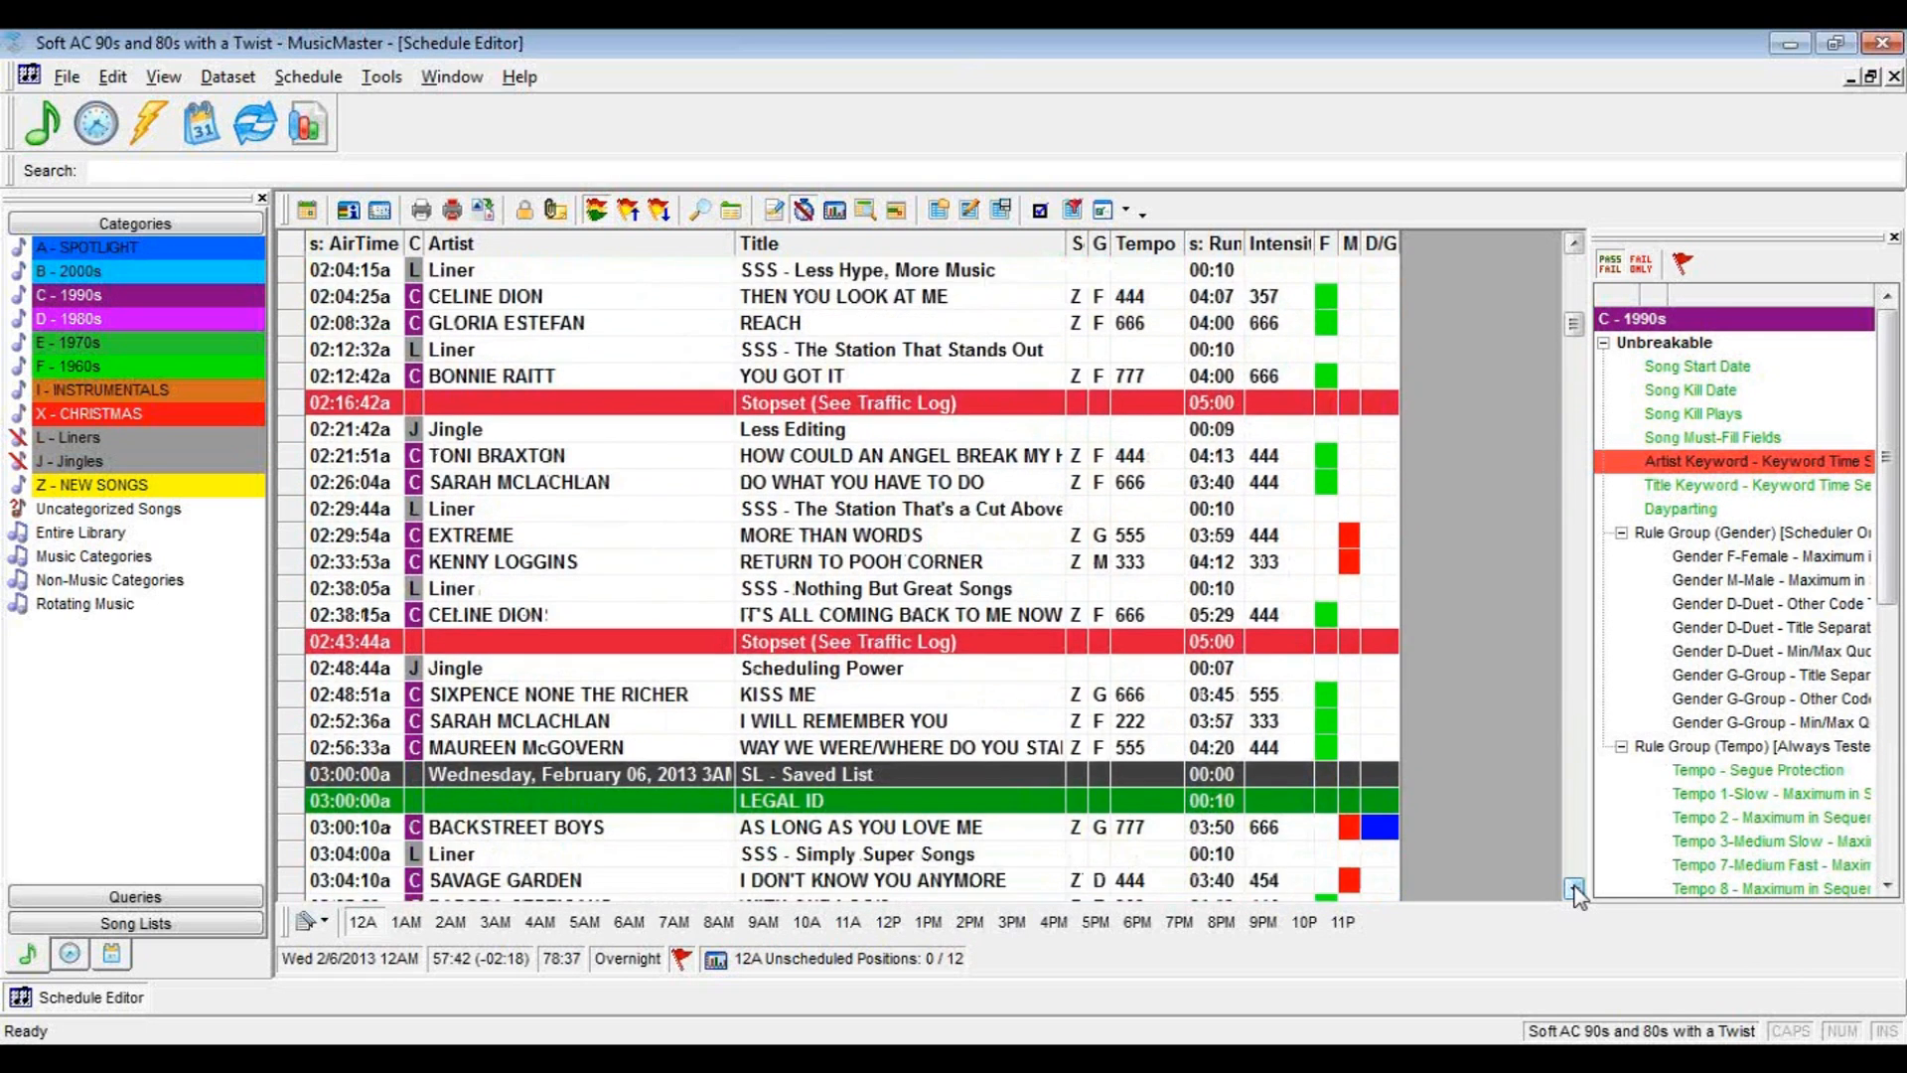
click(1575, 887)
click(1575, 887)
click(1575, 887)
click(1575, 887)
click(1575, 887)
click(1575, 887)
click(1575, 887)
click(1575, 887)
click(1575, 887)
click(1575, 887)
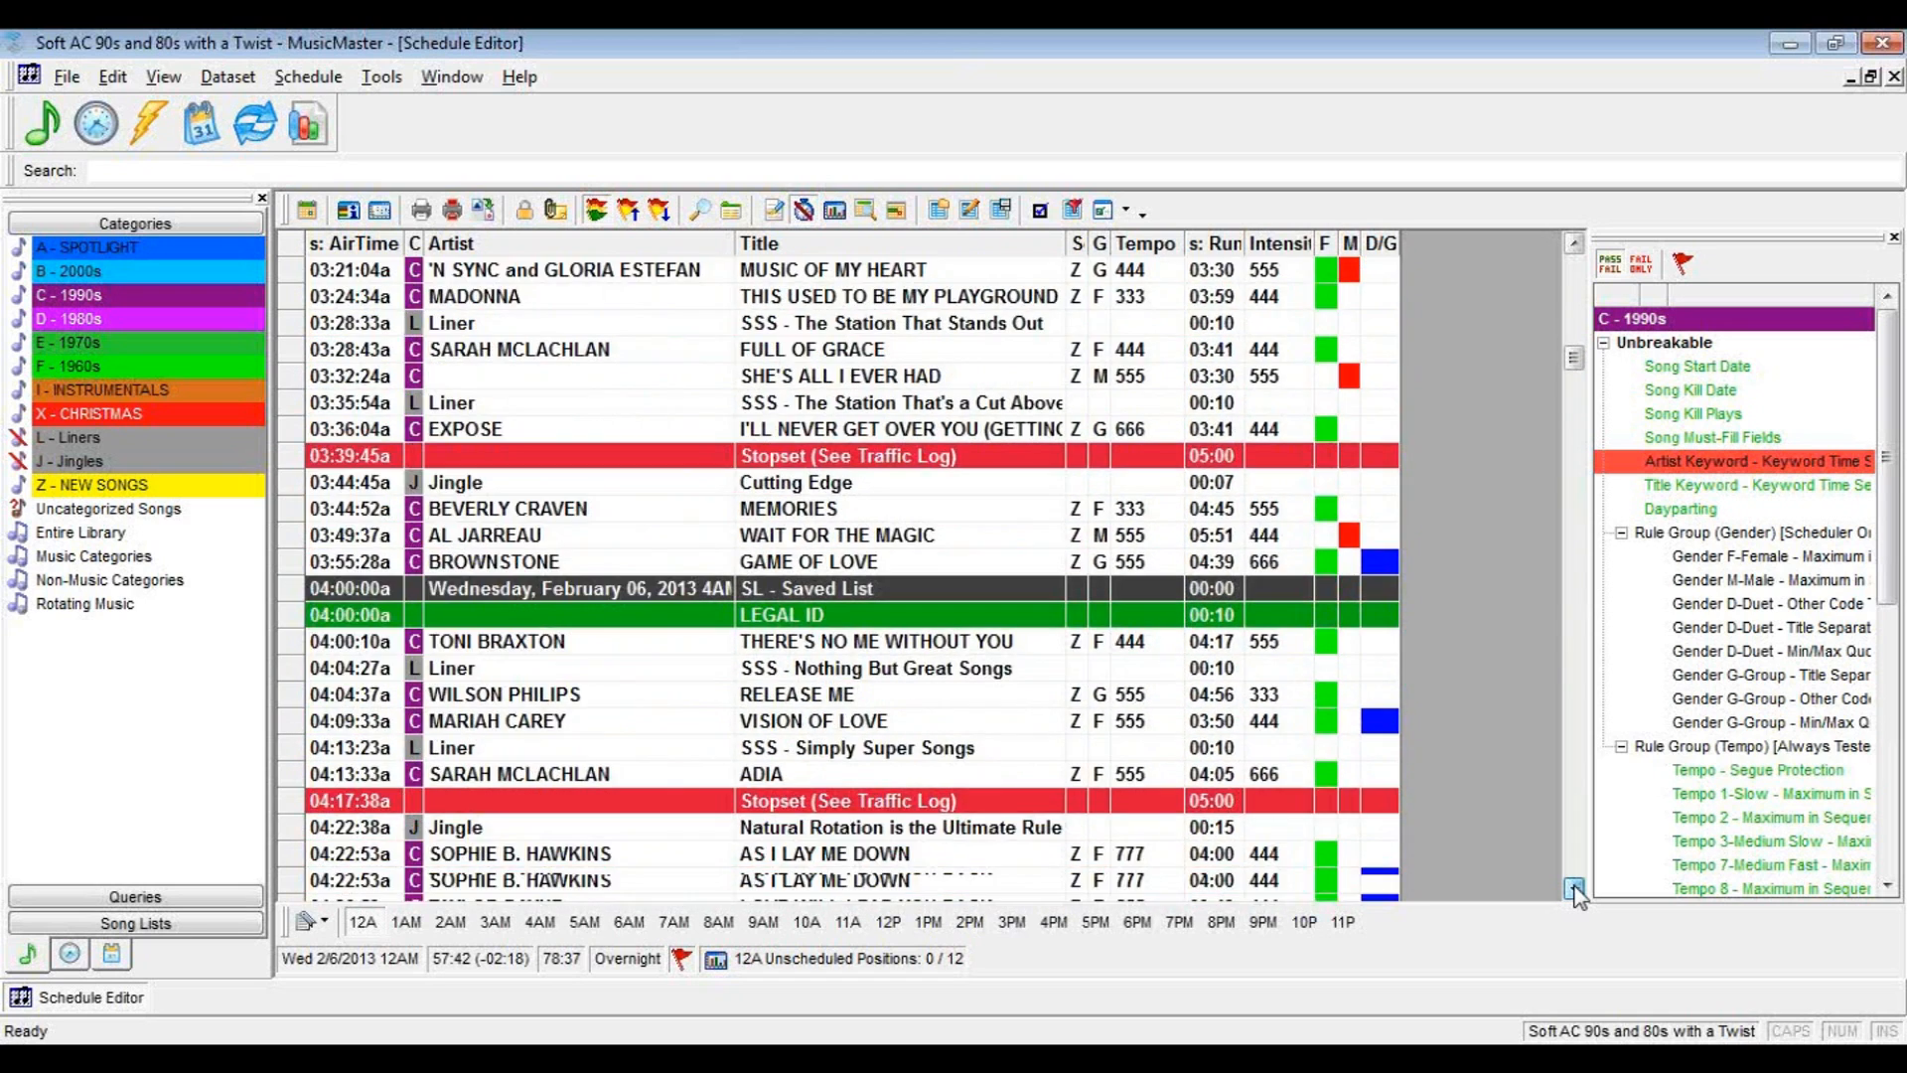
click(1575, 887)
click(1575, 887)
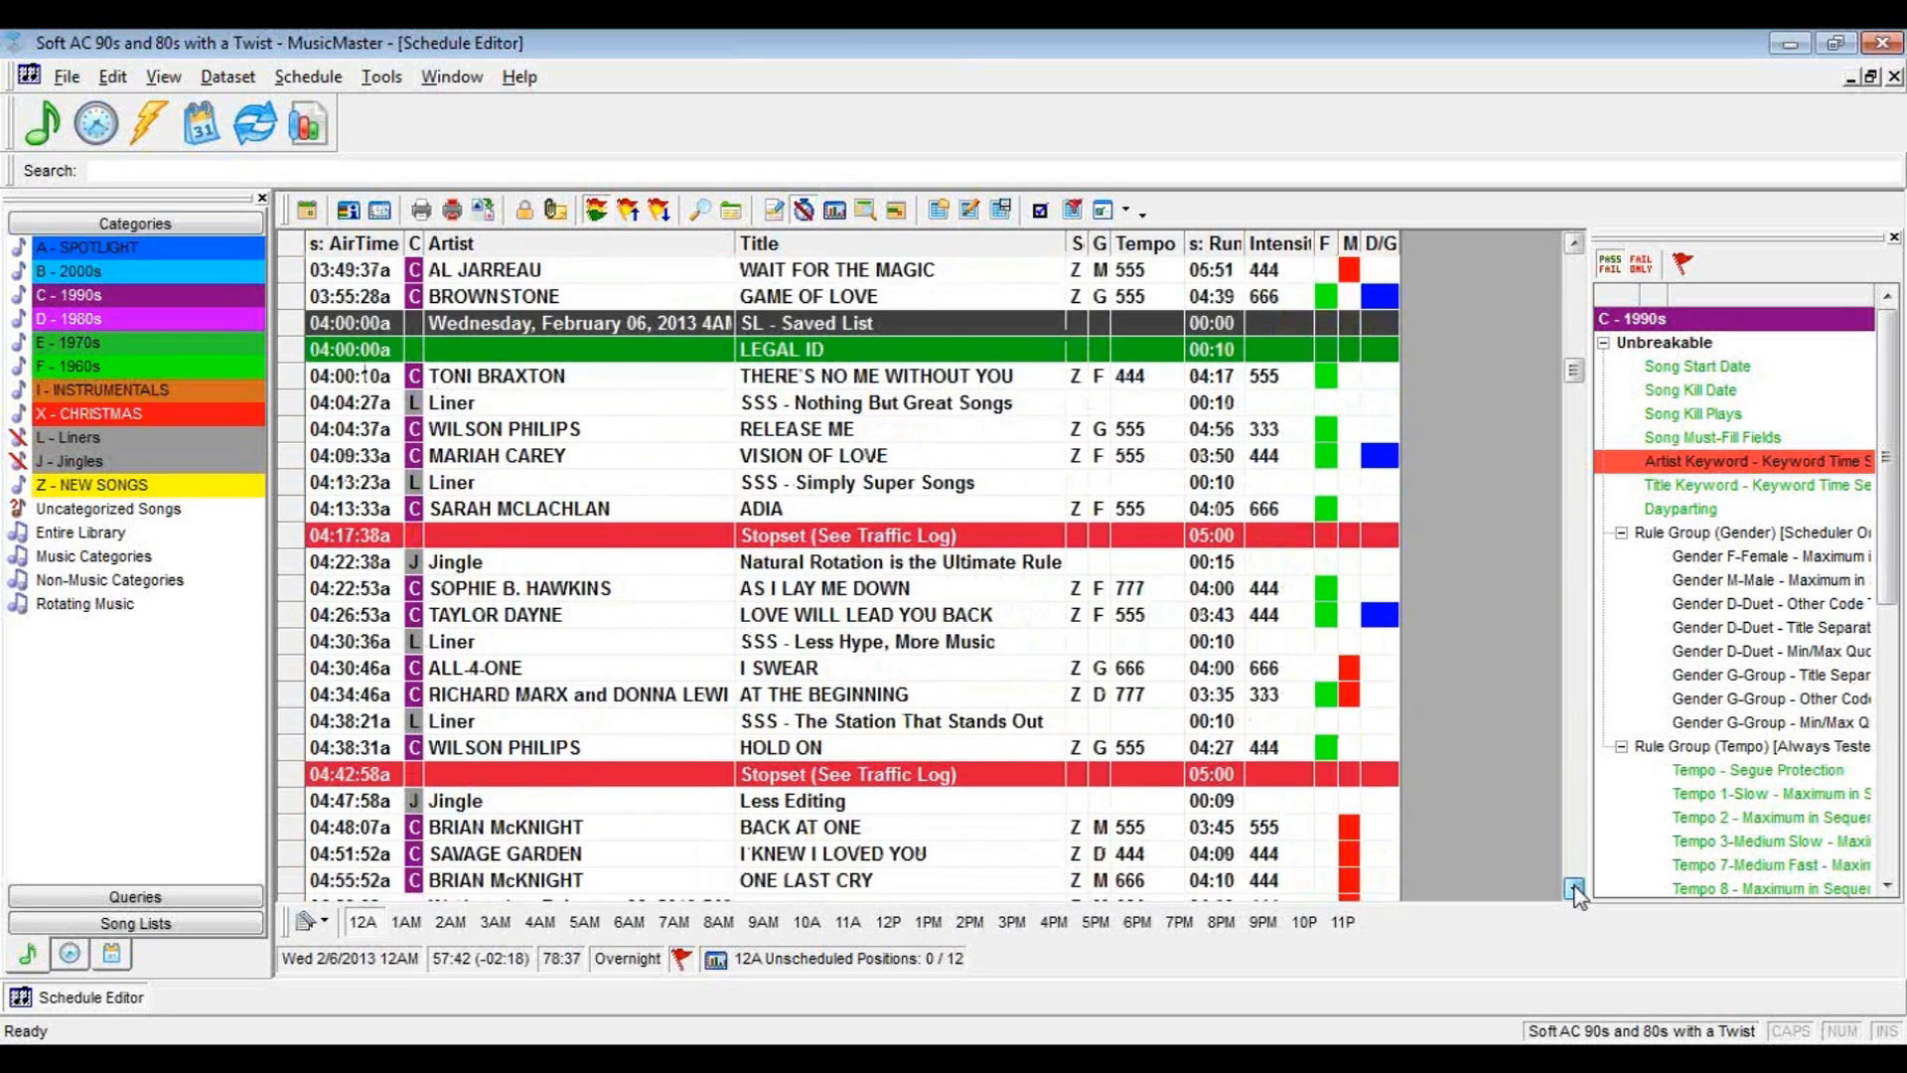
click(1575, 887)
click(1575, 887)
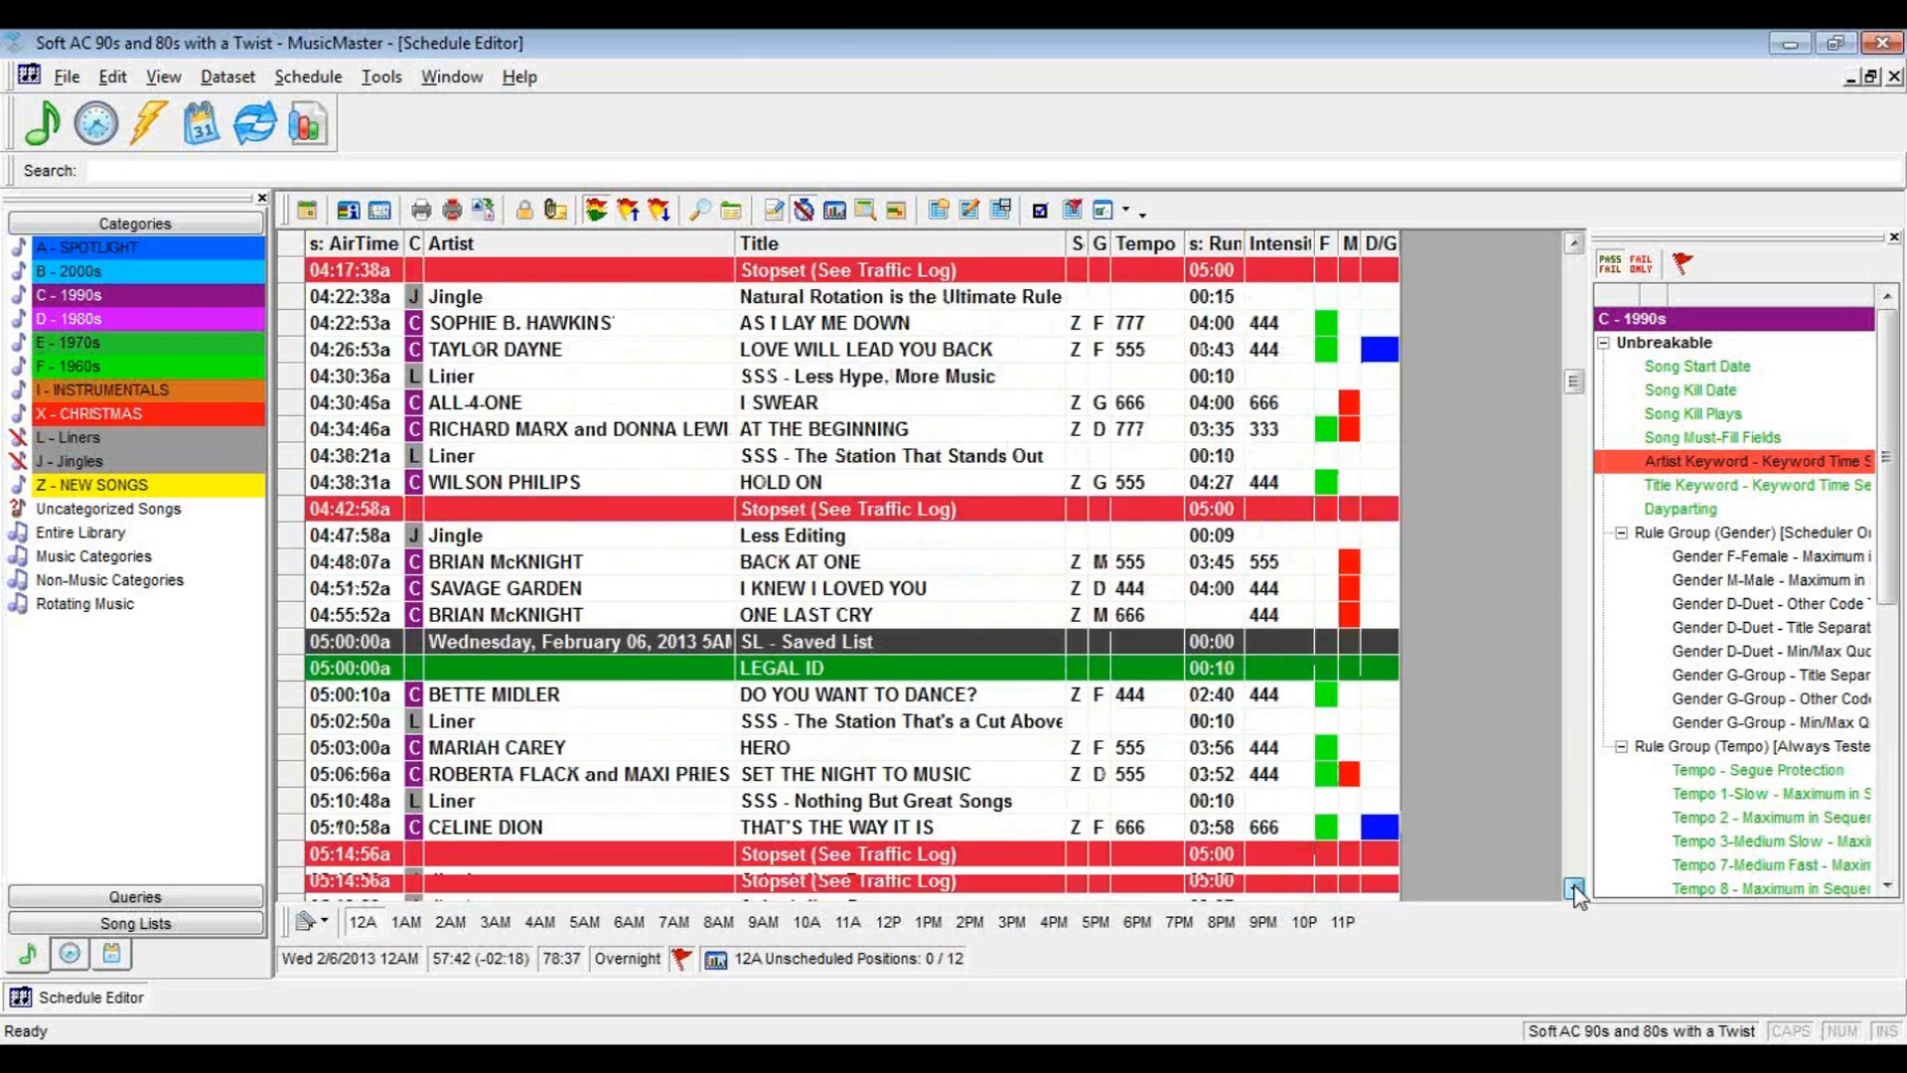
click(1575, 886)
click(1575, 887)
click(1575, 887)
click(1575, 887)
click(1575, 887)
click(1576, 887)
click(1575, 887)
click(1575, 887)
click(1575, 887)
click(1575, 887)
click(1575, 887)
click(1575, 887)
click(1575, 887)
click(1575, 887)
click(1575, 887)
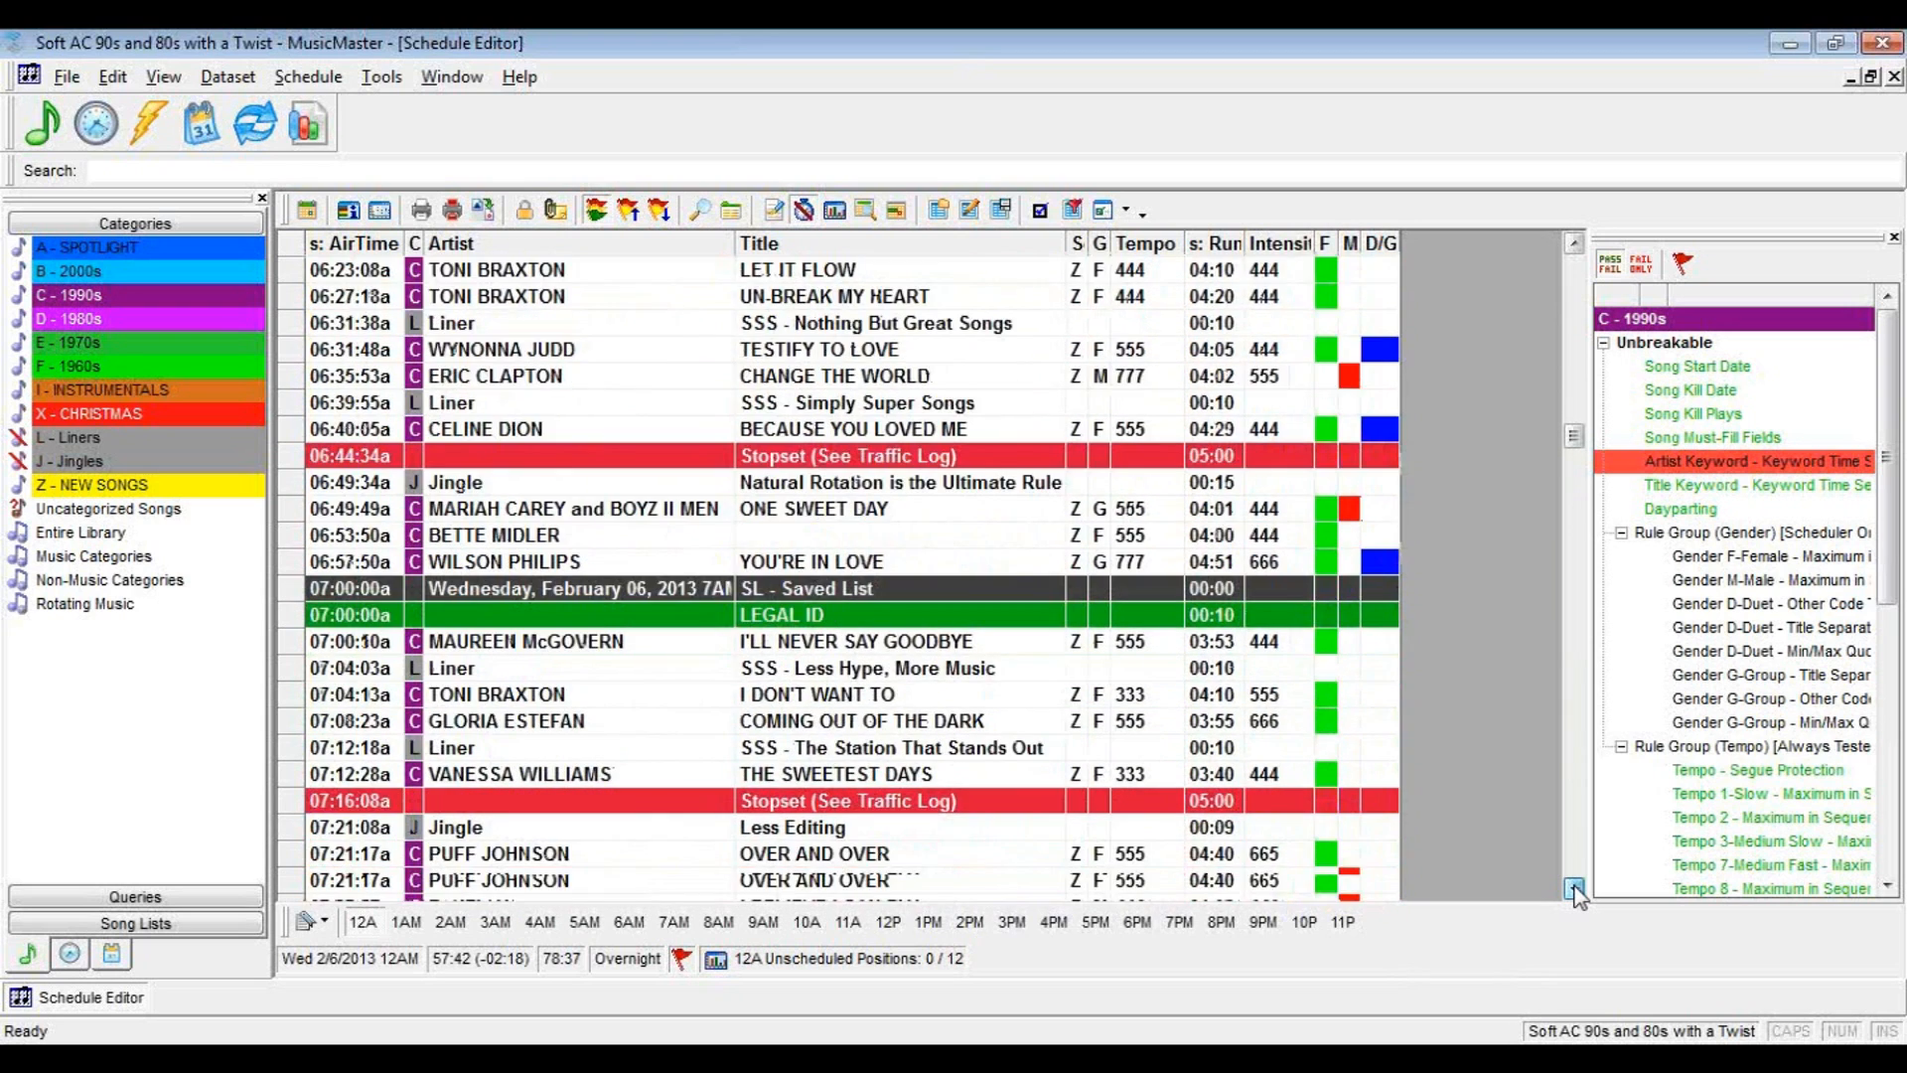
click(1575, 887)
click(1575, 887)
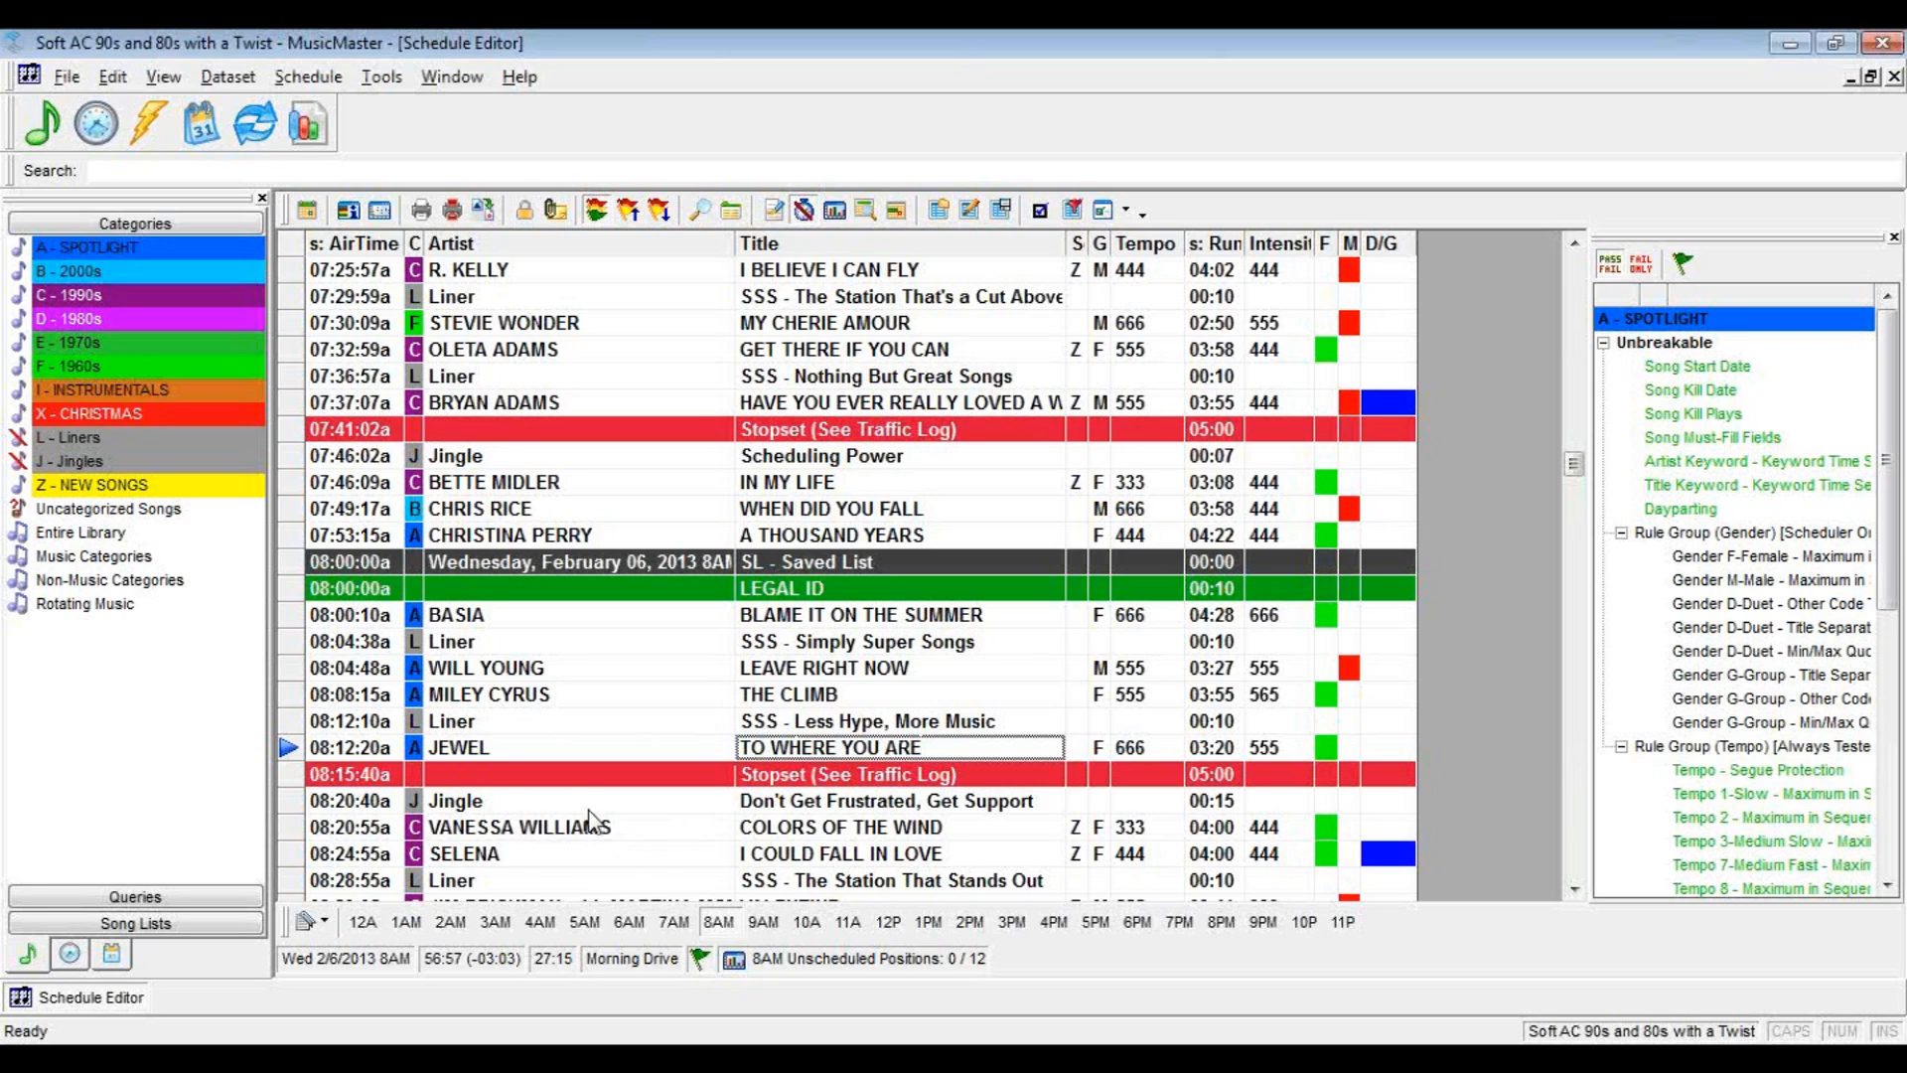
Select COLORS OF THE WIND in the 8AM hour and check the order of the songs that follow it
click(600, 837)
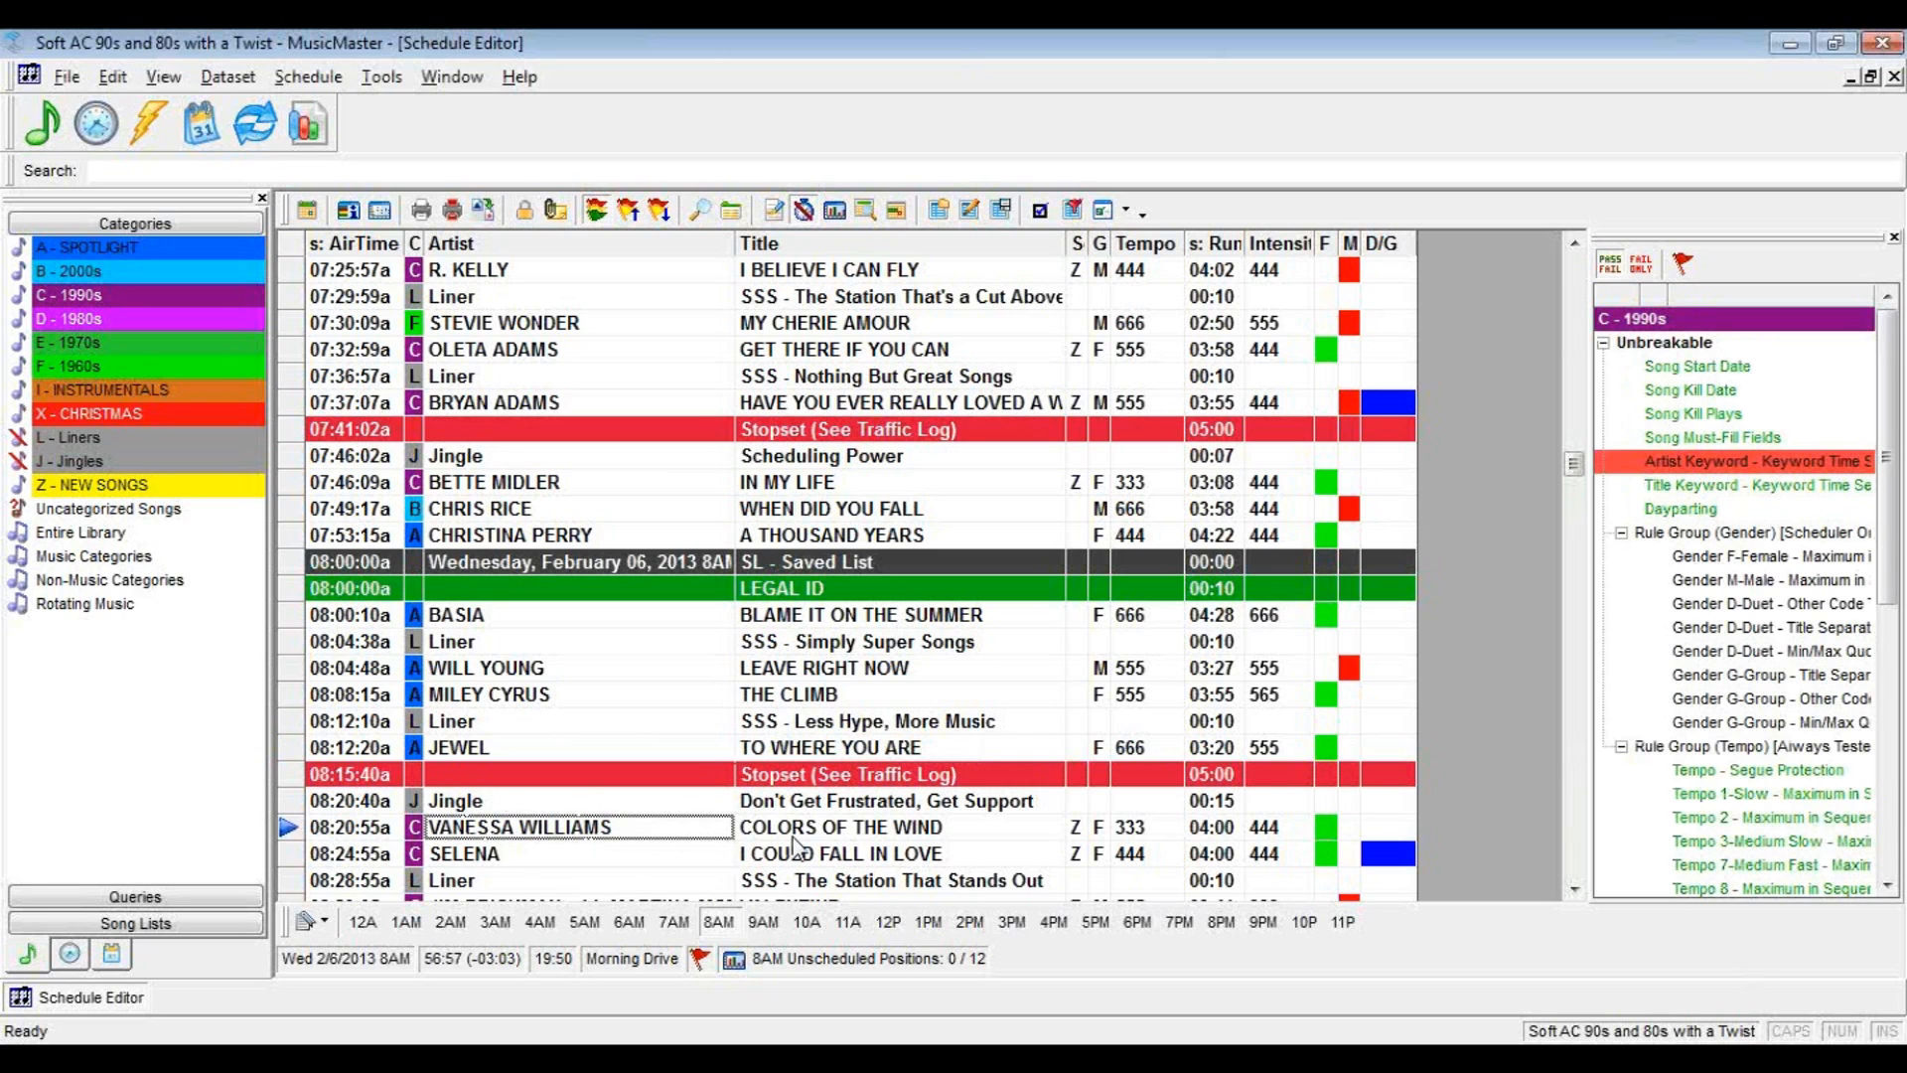
click(1574, 886)
click(1574, 887)
double_click(1574, 887)
click(1574, 886)
click(1574, 887)
click(1574, 887)
click(1575, 886)
click(1574, 887)
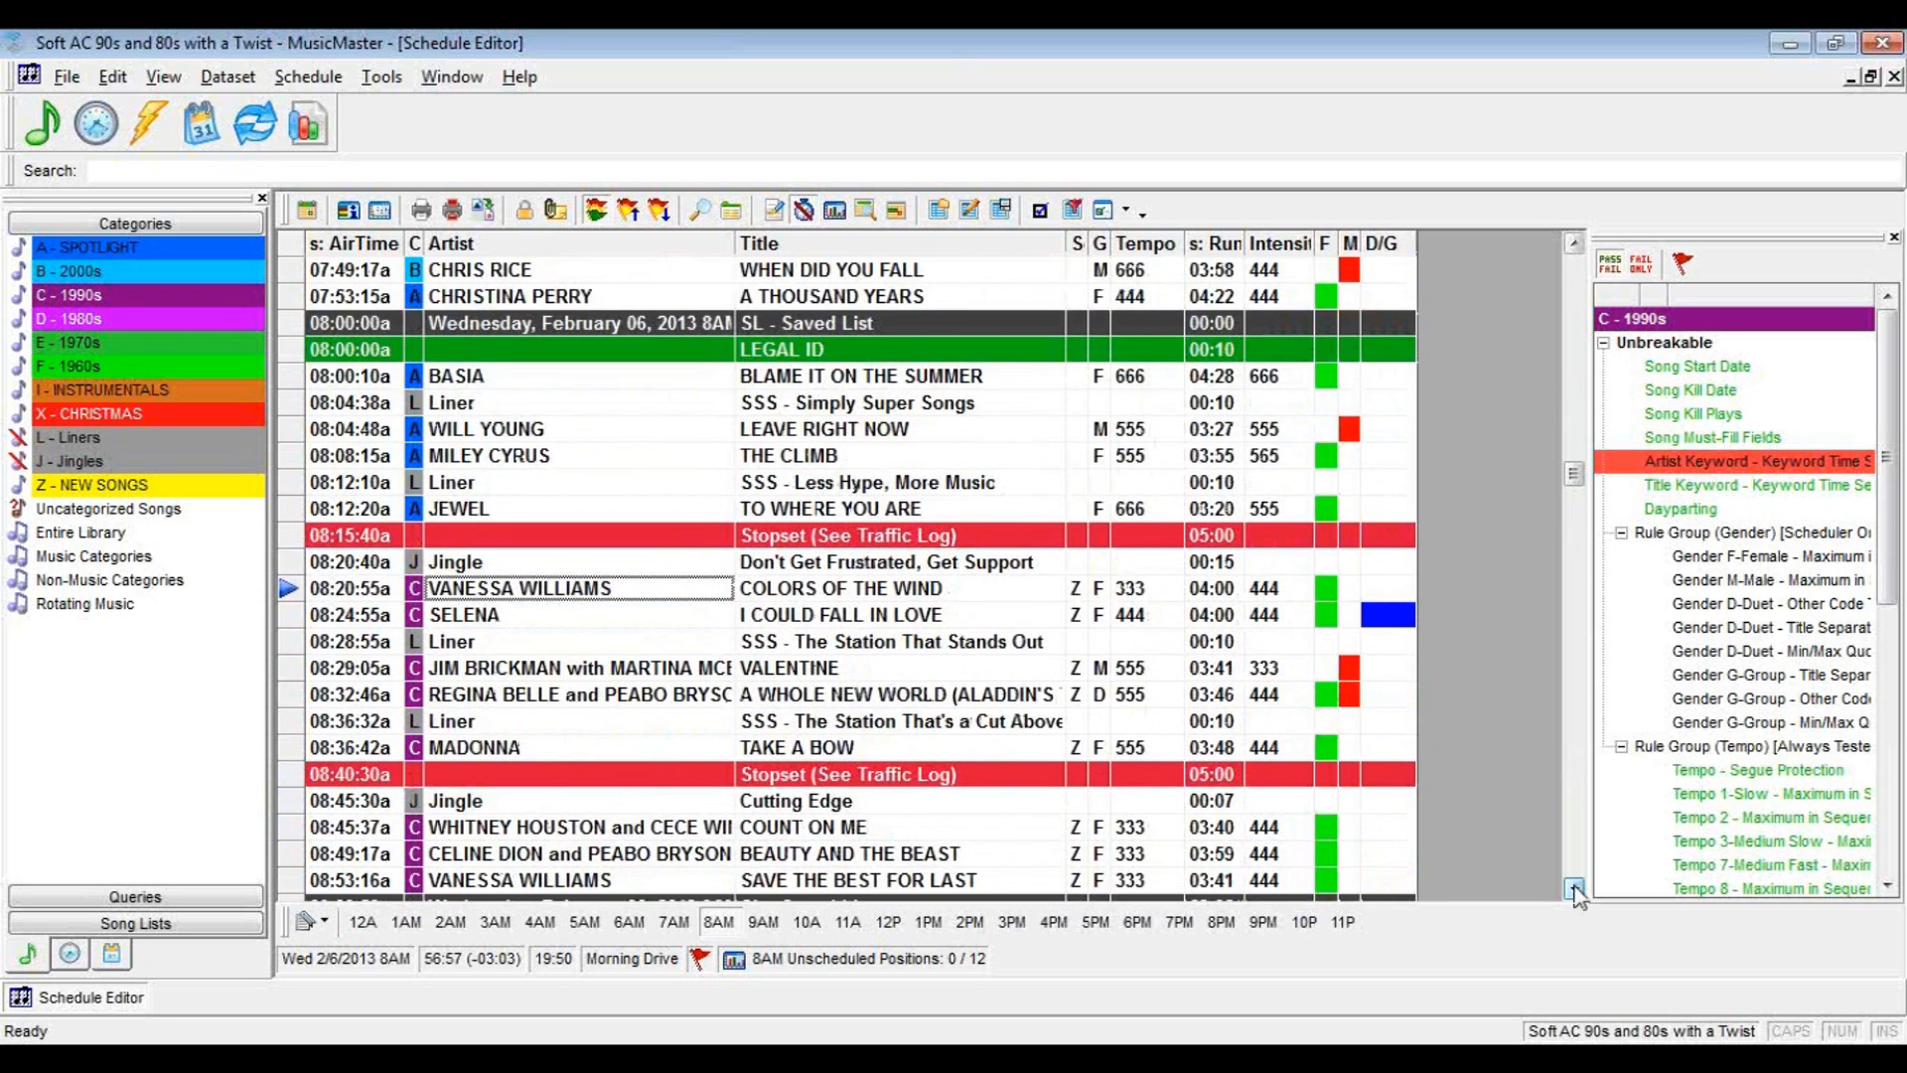